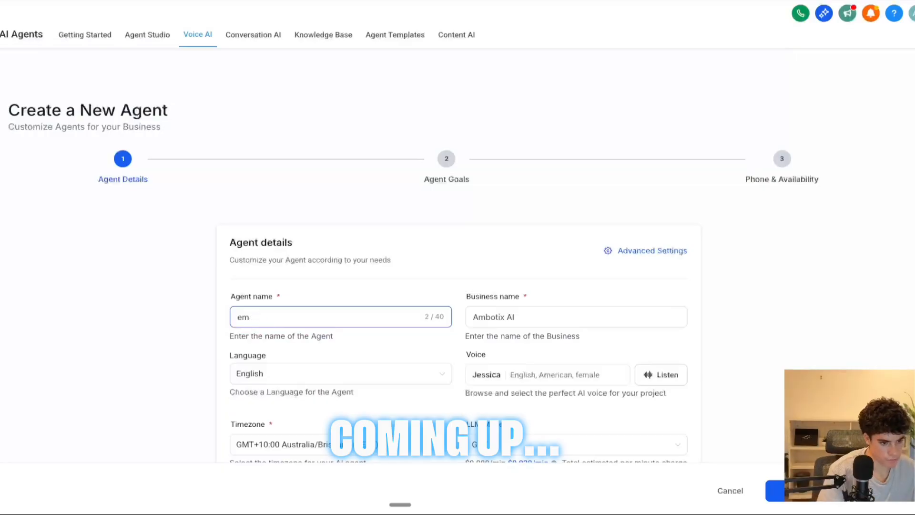
- Name the agent Emily - test, accepting the spelling suggestion Emily for the misspelled name
{"action": "type", "text": "liy - test"}
{"action": "right_click", "coordinate": [249, 319]}
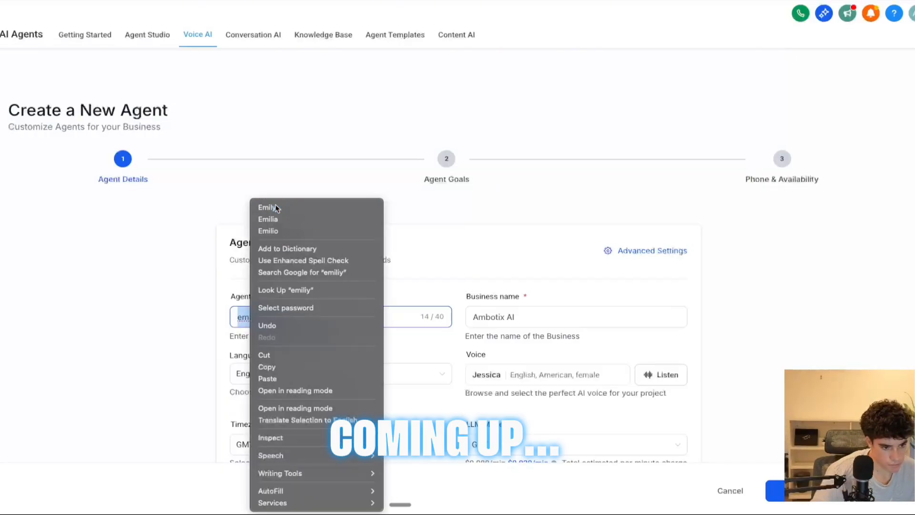
{"action": "left_click", "coordinate": [272, 207]}
{"action": "key", "text": "Tab"}
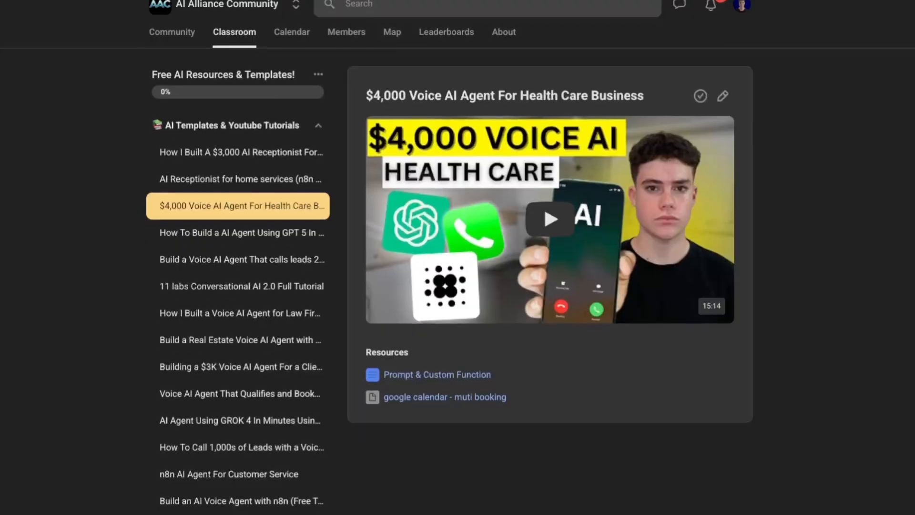
- Browse the AI templates and n8n templates lessons listed in the community classroom
{"action": "scroll", "coordinate": [458, 257], "scroll_direction": "down", "scroll_amount": 2}
{"action": "scroll", "coordinate": [458, 258], "scroll_direction": "down", "scroll_amount": 2}
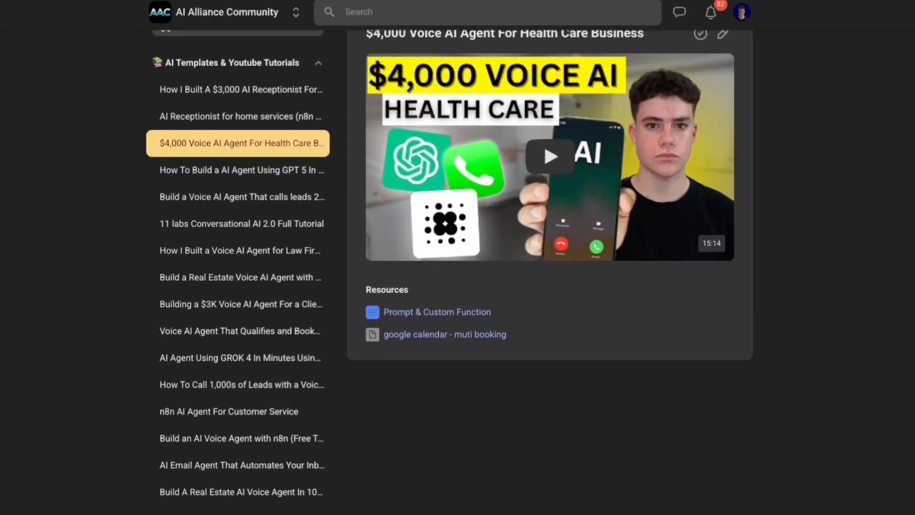
{"action": "scroll", "coordinate": [458, 257], "scroll_direction": "down", "scroll_amount": 2}
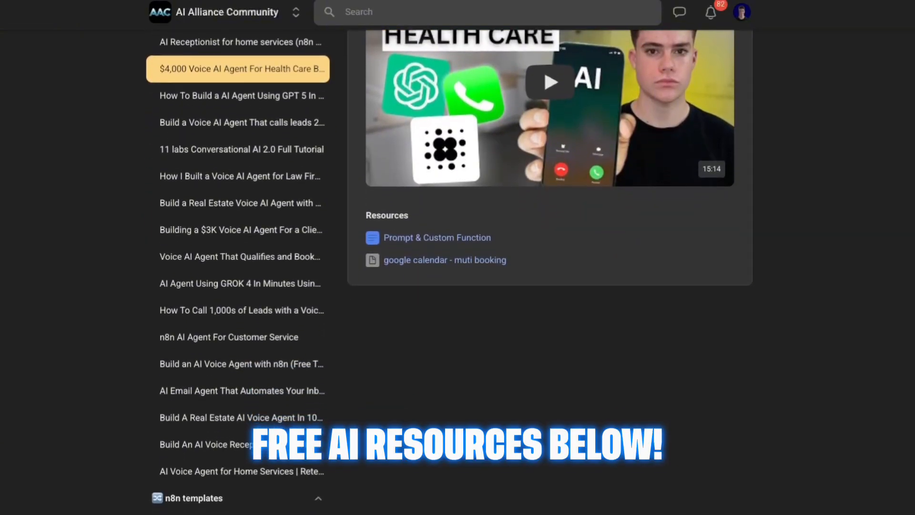
{"action": "scroll", "coordinate": [457, 258], "scroll_direction": "down", "scroll_amount": 2}
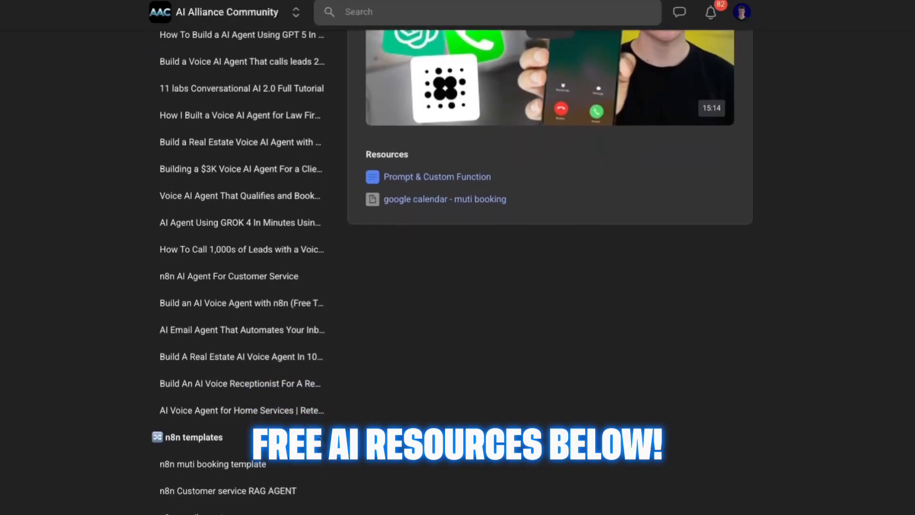
{"action": "scroll", "coordinate": [457, 257], "scroll_direction": "down", "scroll_amount": 2}
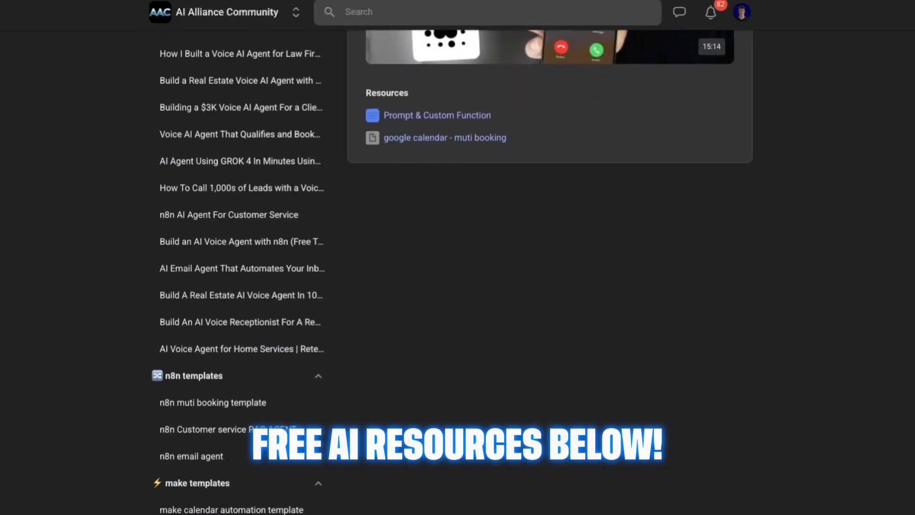
{"action": "scroll", "coordinate": [458, 257], "scroll_direction": "down", "scroll_amount": 1}
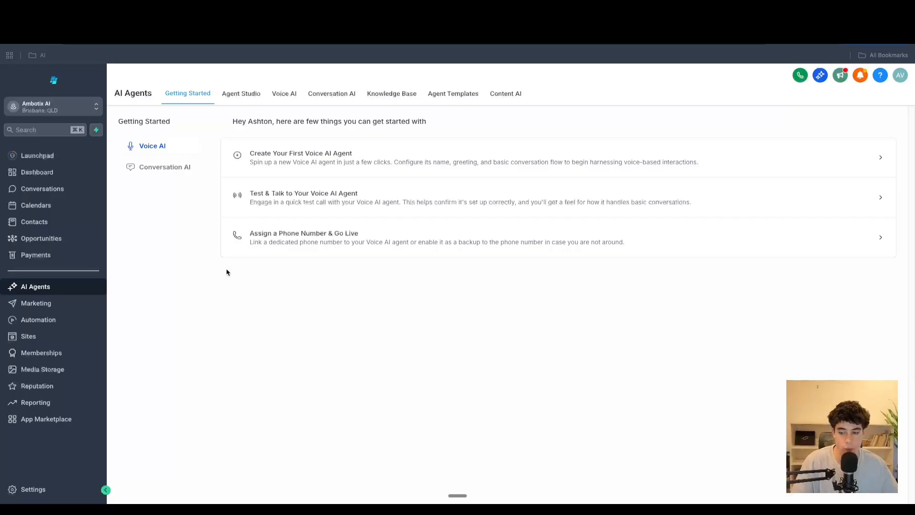
- Open the Voice AI dashboard and review the inbound call statistics and call log table
{"action": "left_click", "coordinate": [284, 93]}
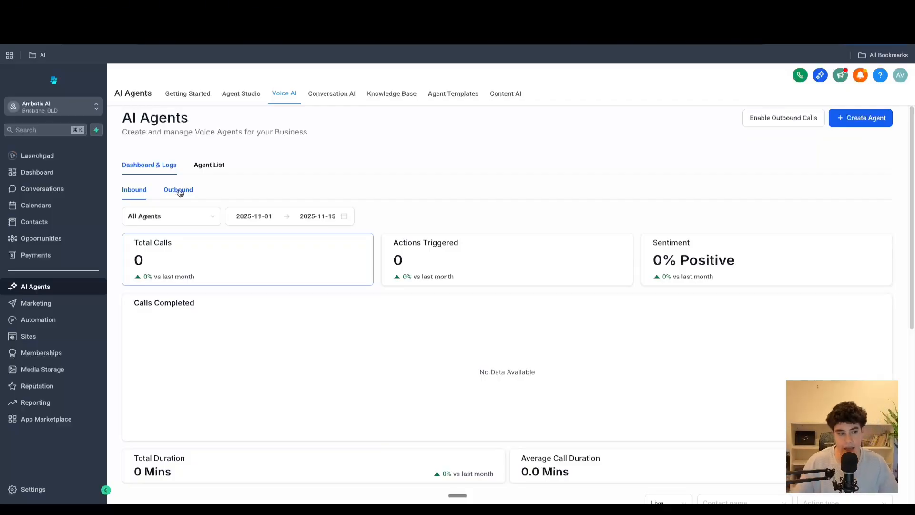
{"action": "scroll", "coordinate": [180, 193], "scroll_direction": "down", "scroll_amount": 1}
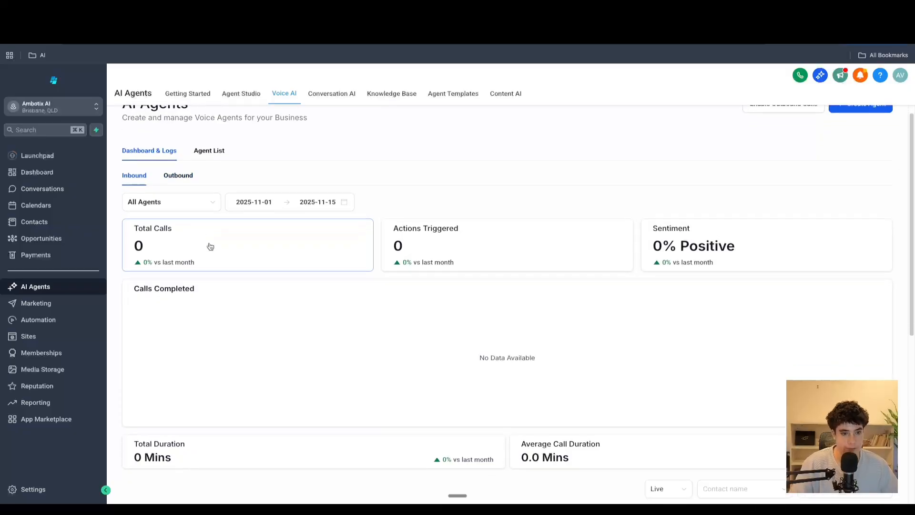
{"action": "scroll", "coordinate": [162, 201], "scroll_direction": "up", "scroll_amount": 1}
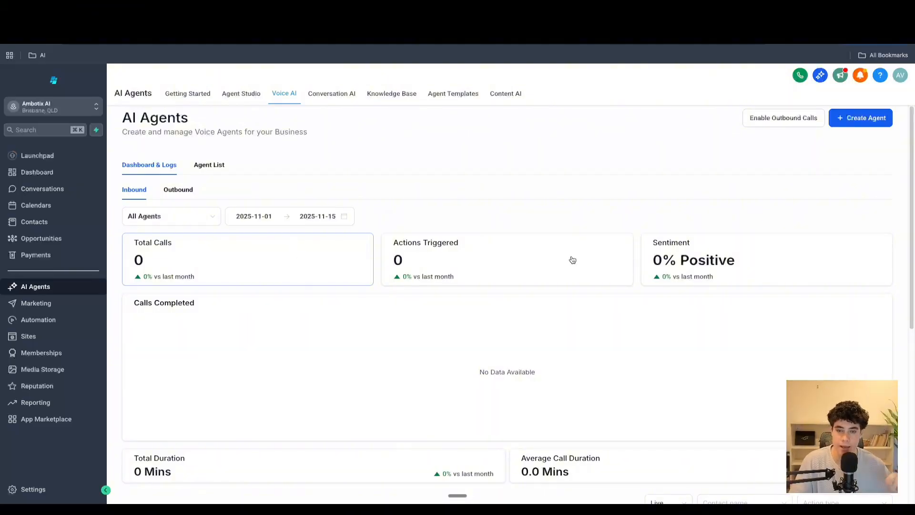
{"action": "scroll", "coordinate": [467, 324], "scroll_direction": "down", "scroll_amount": 2}
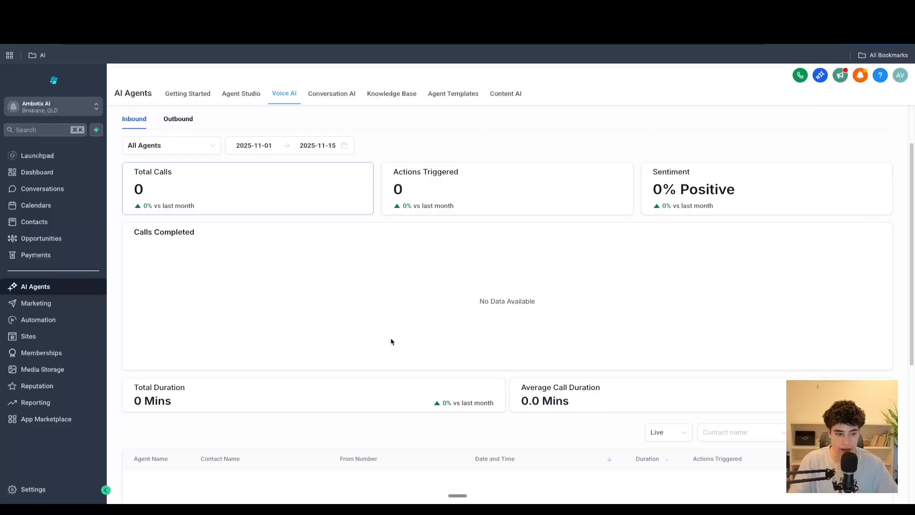
{"action": "scroll", "coordinate": [362, 314], "scroll_direction": "down", "scroll_amount": 5}
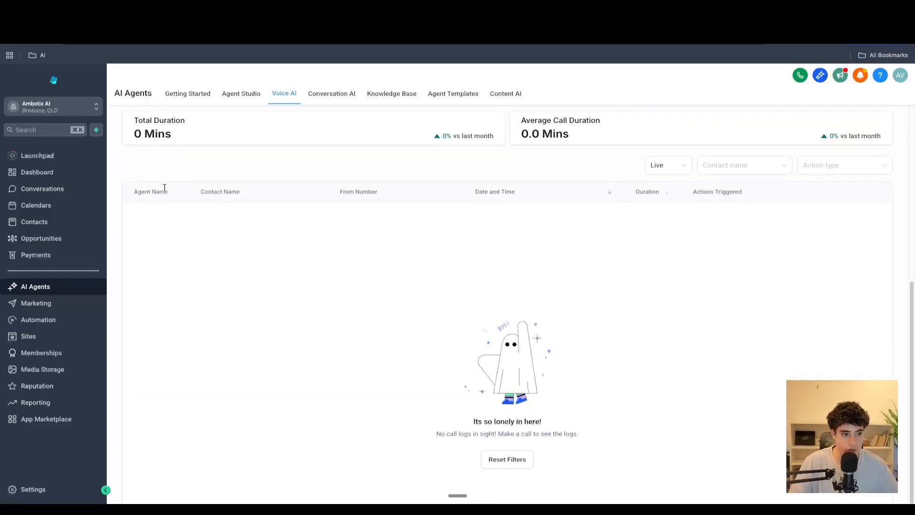
{"action": "scroll", "coordinate": [295, 276], "scroll_direction": "up", "scroll_amount": 7}
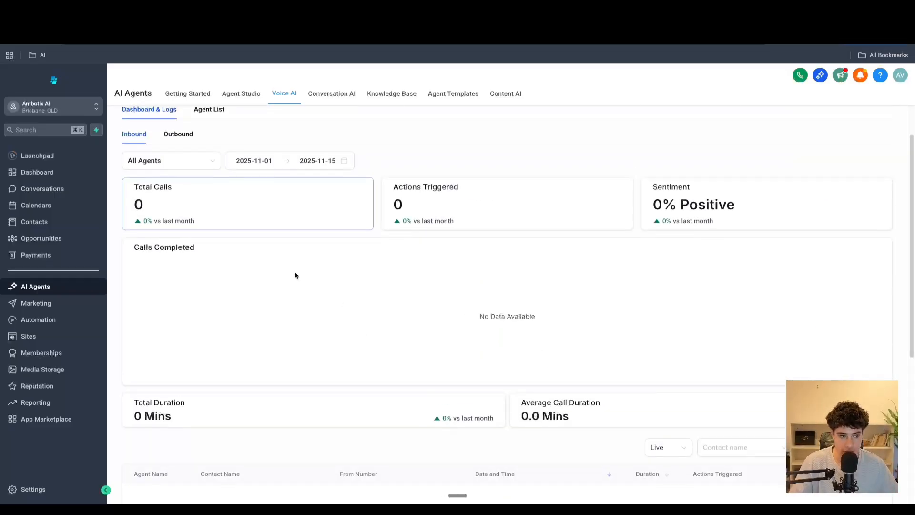
- Filter the inbound dashboard by different agents, finishing with the Emily agent
{"action": "left_click", "coordinate": [181, 219]}
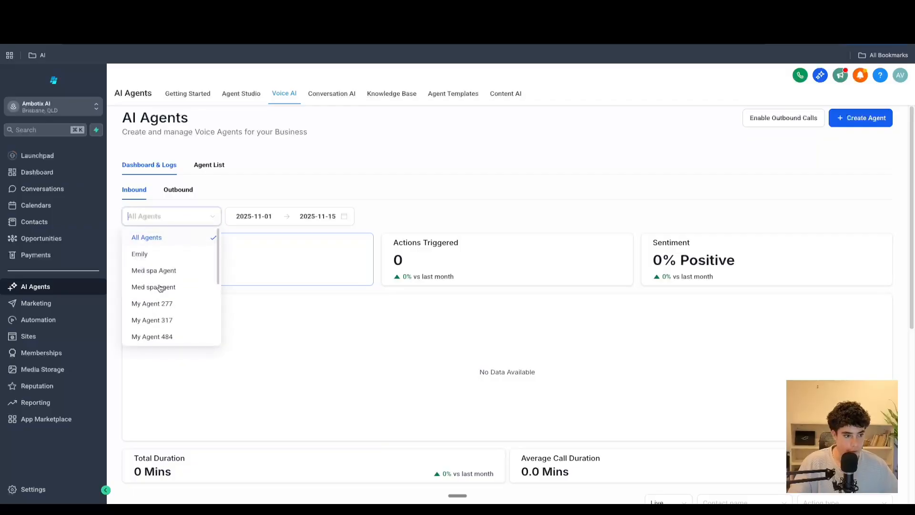
{"action": "scroll", "coordinate": [173, 311], "scroll_direction": "down", "scroll_amount": 3}
{"action": "scroll", "coordinate": [172, 269], "scroll_direction": "up", "scroll_amount": 5}
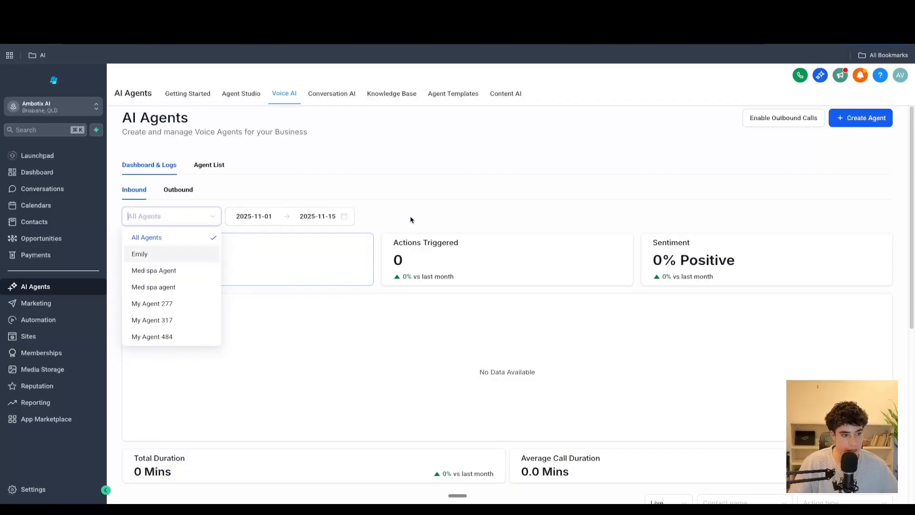
{"action": "left_click", "coordinate": [167, 270]}
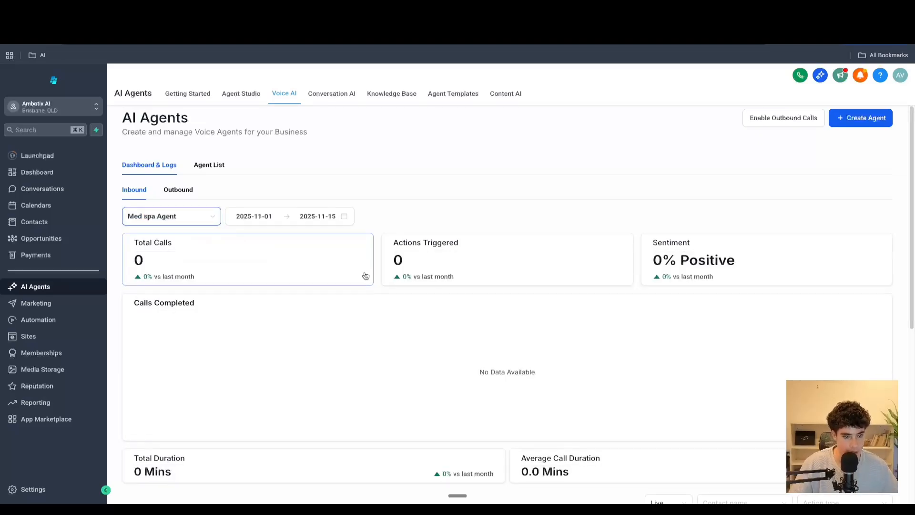
{"action": "left_click", "coordinate": [161, 218]}
{"action": "scroll", "coordinate": [174, 281], "scroll_direction": "down", "scroll_amount": 2}
{"action": "left_click", "coordinate": [174, 283]}
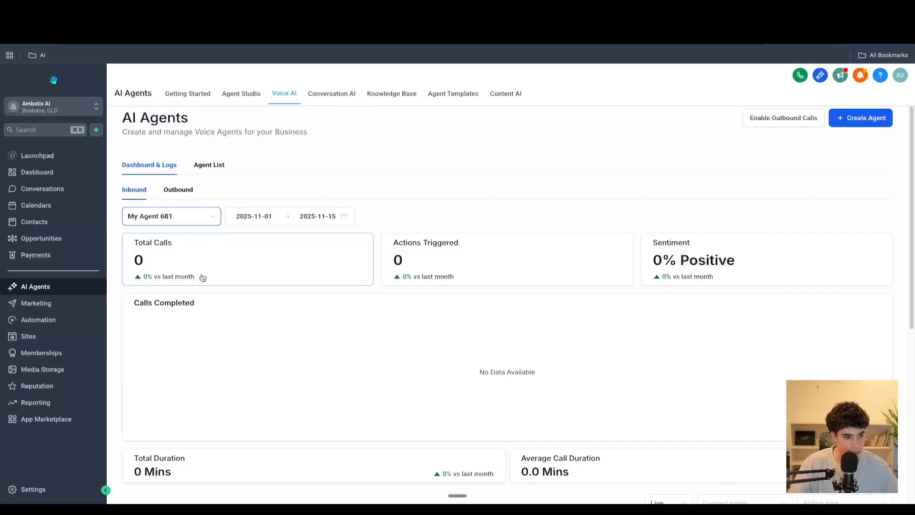
{"action": "left_click", "coordinate": [127, 214]}
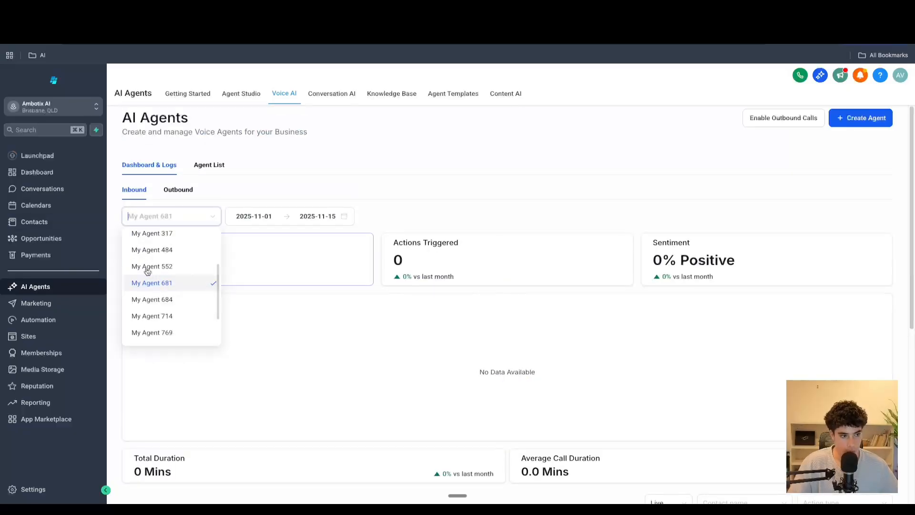
{"action": "left_click", "coordinate": [155, 249]}
{"action": "left_click", "coordinate": [167, 224]}
{"action": "left_click", "coordinate": [166, 256]}
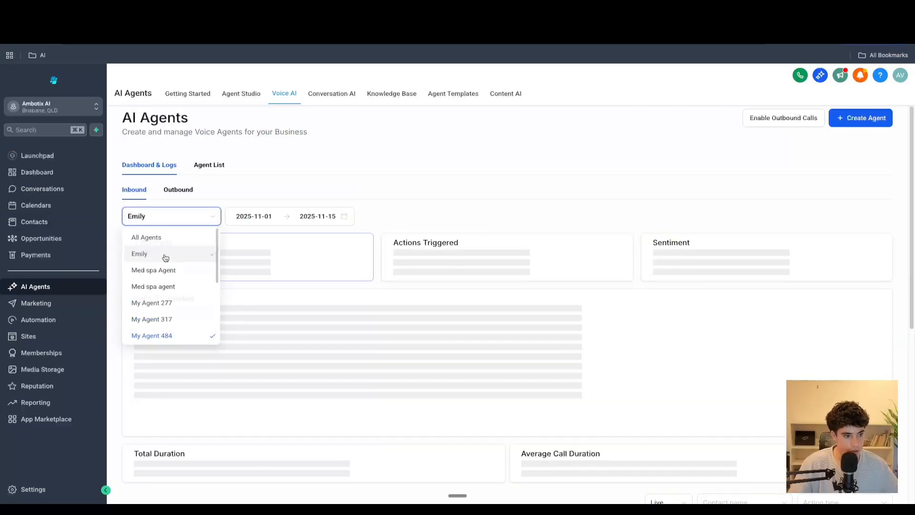
- Inspect the date range picker, then review the outbound call statistics and attempted call log
{"action": "left_click", "coordinate": [285, 216]}
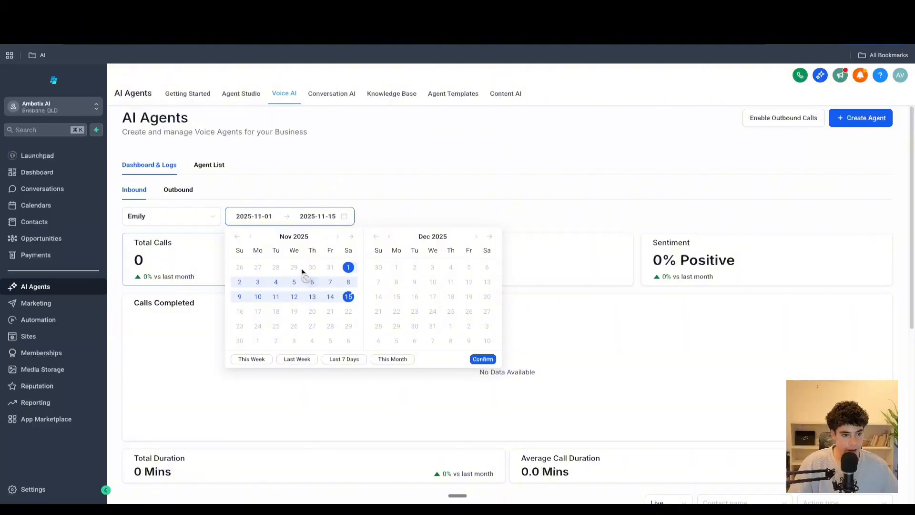
{"action": "left_click", "coordinate": [537, 236]}
{"action": "left_click", "coordinate": [179, 191]}
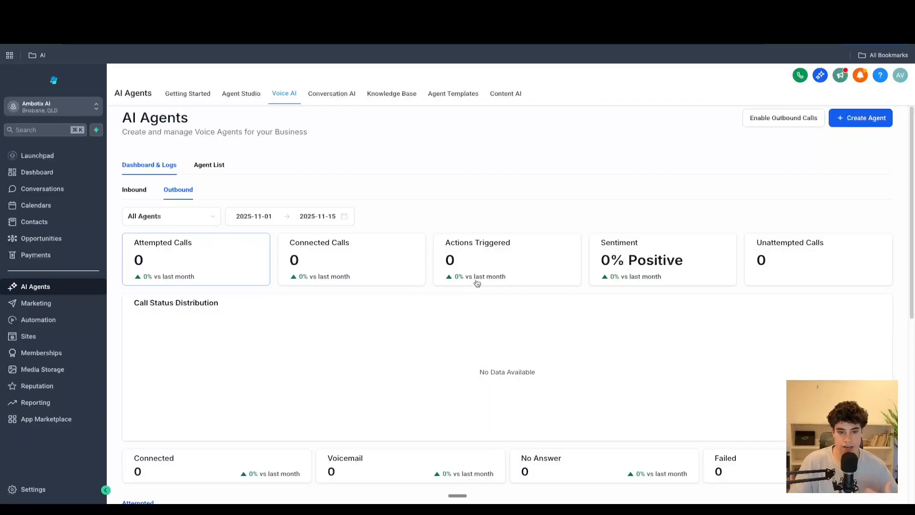
{"action": "scroll", "coordinate": [513, 341], "scroll_direction": "down", "scroll_amount": 2}
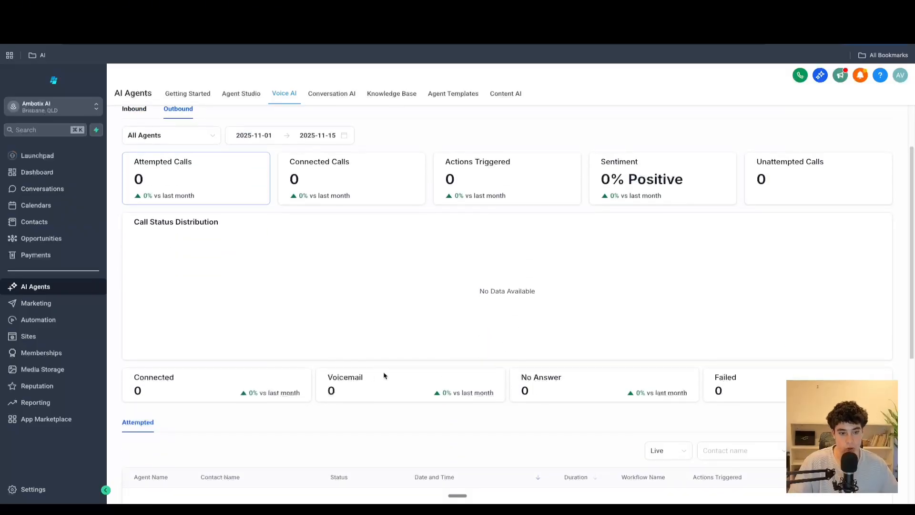
{"action": "scroll", "coordinate": [693, 391], "scroll_direction": "down", "scroll_amount": 2}
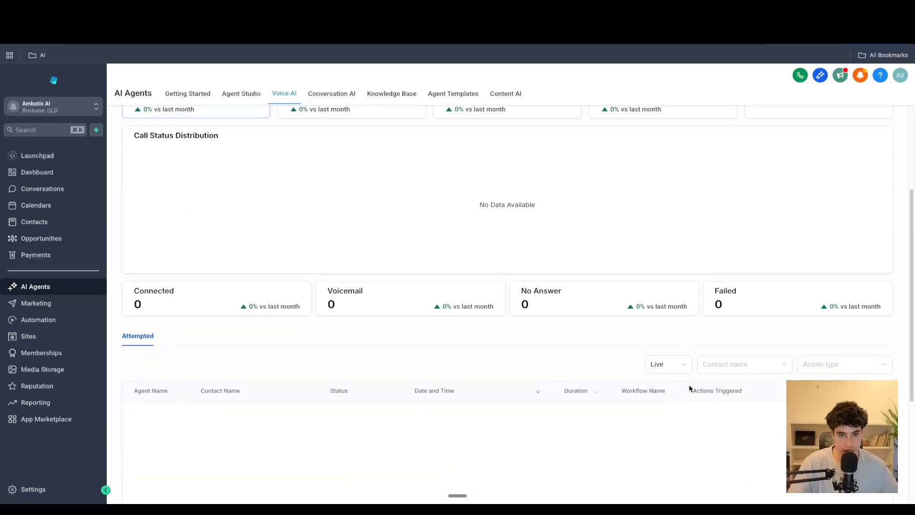
{"action": "scroll", "coordinate": [690, 388], "scroll_direction": "up", "scroll_amount": 4}
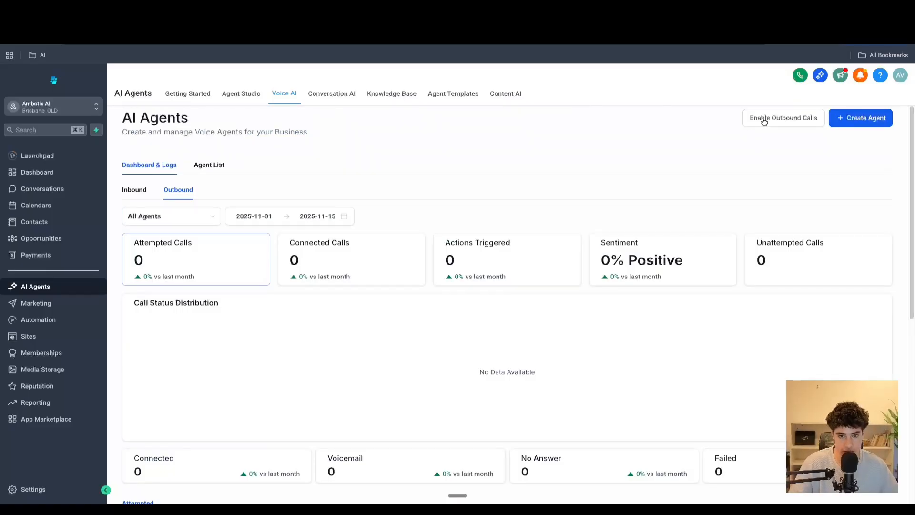
{"action": "left_click", "coordinate": [764, 121]}
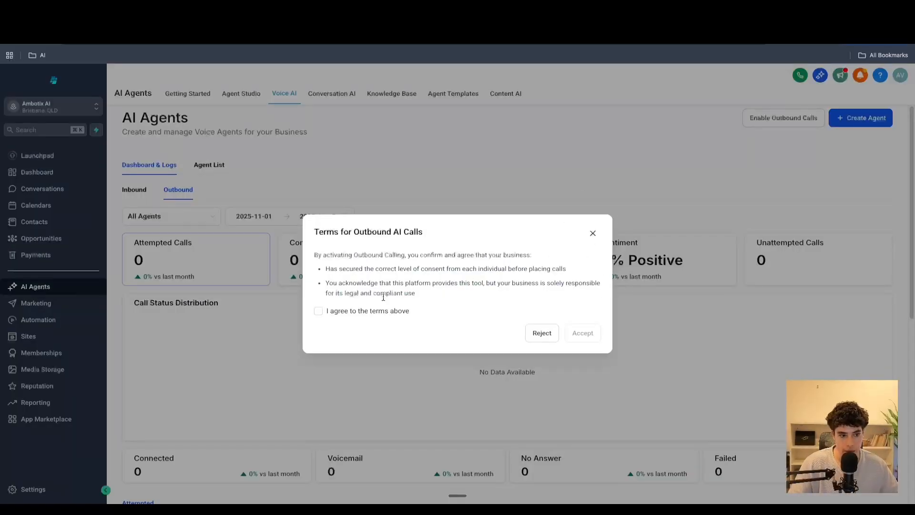
{"action": "left_click", "coordinate": [319, 312]}
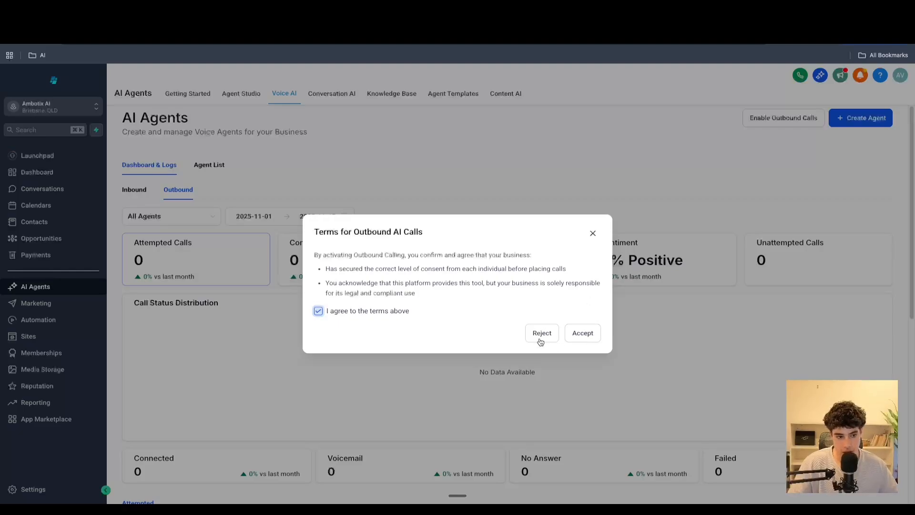
{"action": "left_click", "coordinate": [594, 233]}
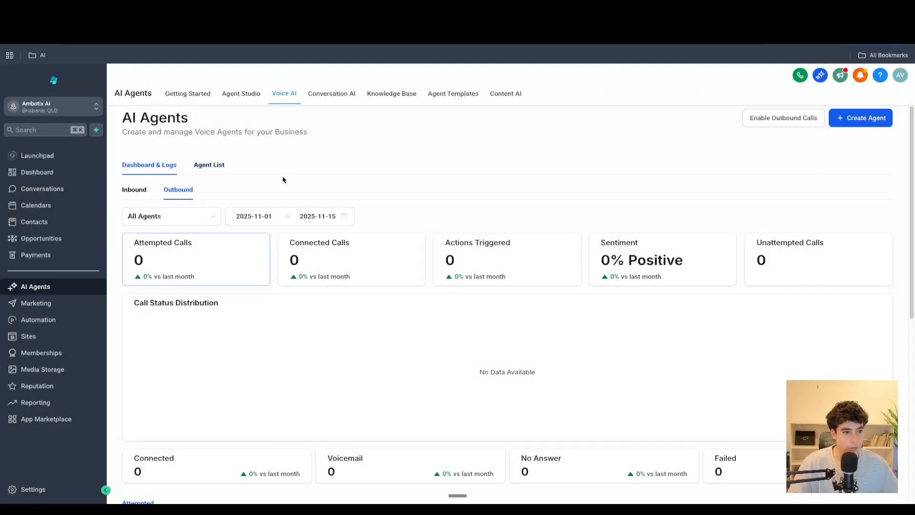
- Open the agent list and browse the existing voice agents
{"action": "left_click", "coordinate": [210, 170]}
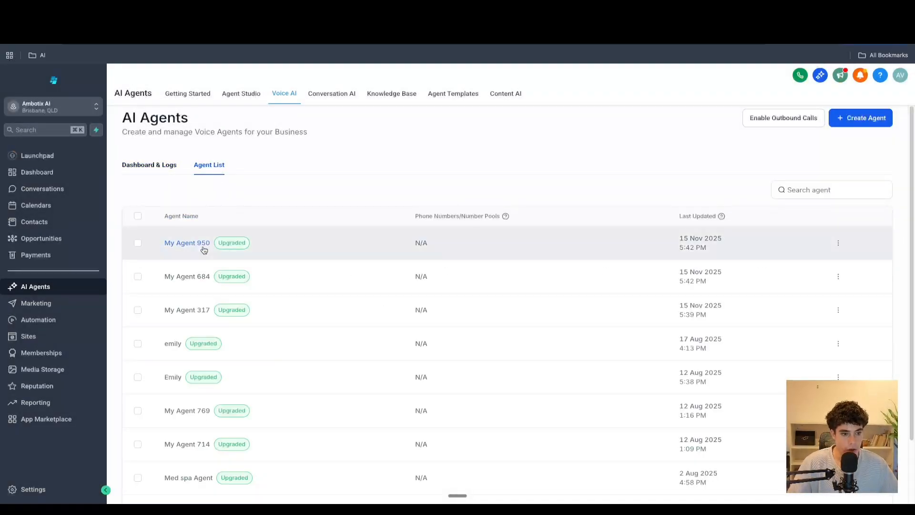
{"action": "scroll", "coordinate": [188, 279], "scroll_direction": "down", "scroll_amount": 2}
{"action": "scroll", "coordinate": [188, 280], "scroll_direction": "down", "scroll_amount": 2}
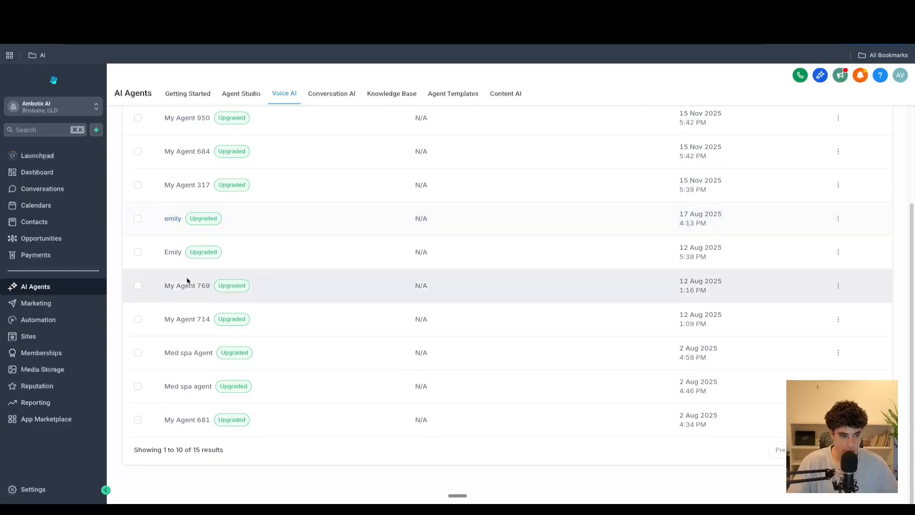
{"action": "scroll", "coordinate": [187, 281], "scroll_direction": "up", "scroll_amount": 4}
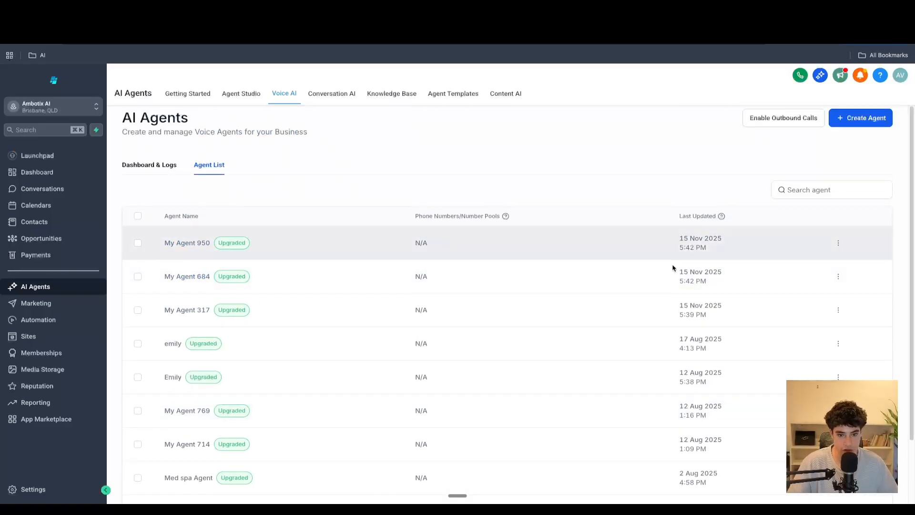
{"action": "scroll", "coordinate": [673, 268], "scroll_direction": "down", "scroll_amount": 2}
{"action": "scroll", "coordinate": [245, 198], "scroll_direction": "up", "scroll_amount": 2}
- Switch between the agent list and the dashboard and logs view, ending on the dashboard
{"action": "left_click", "coordinate": [159, 167]}
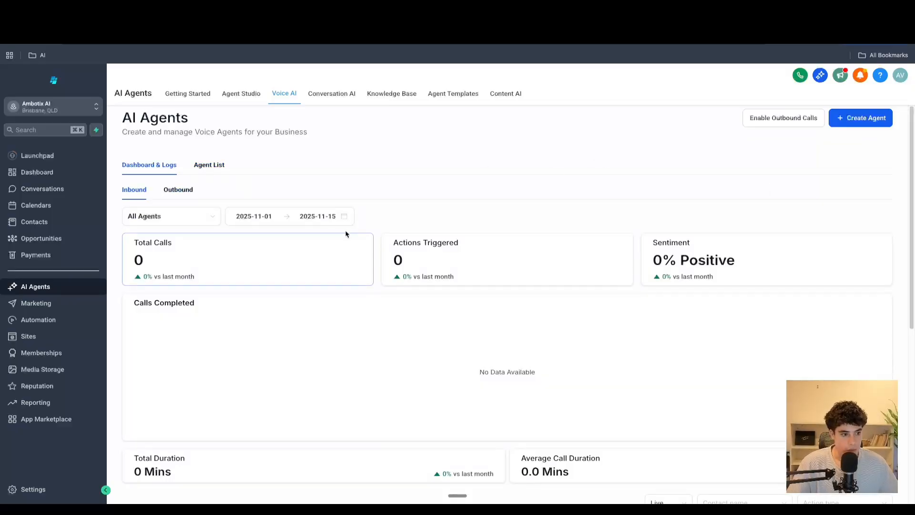
{"action": "left_click", "coordinate": [212, 167]}
{"action": "left_click", "coordinate": [153, 166]}
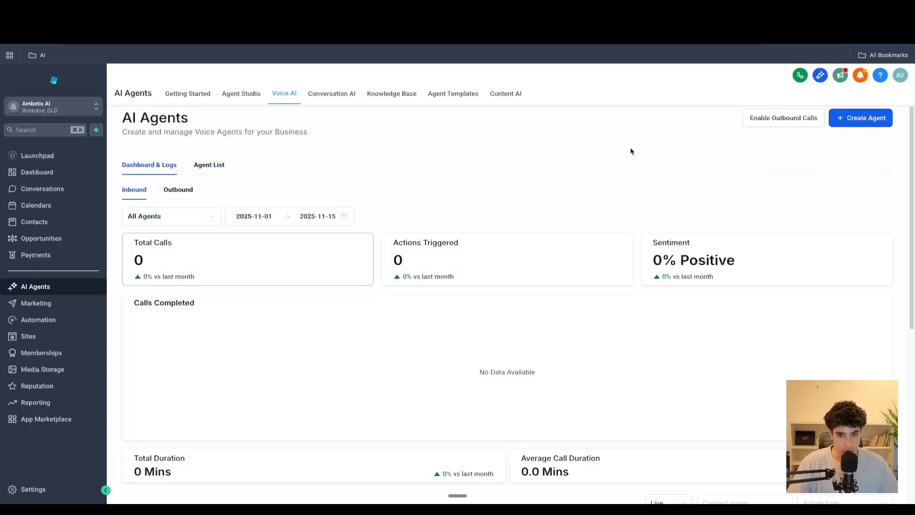
- Start creating a new custom voice AI agent from scratch
{"action": "left_click", "coordinate": [847, 125]}
{"action": "left_click", "coordinate": [549, 222]}
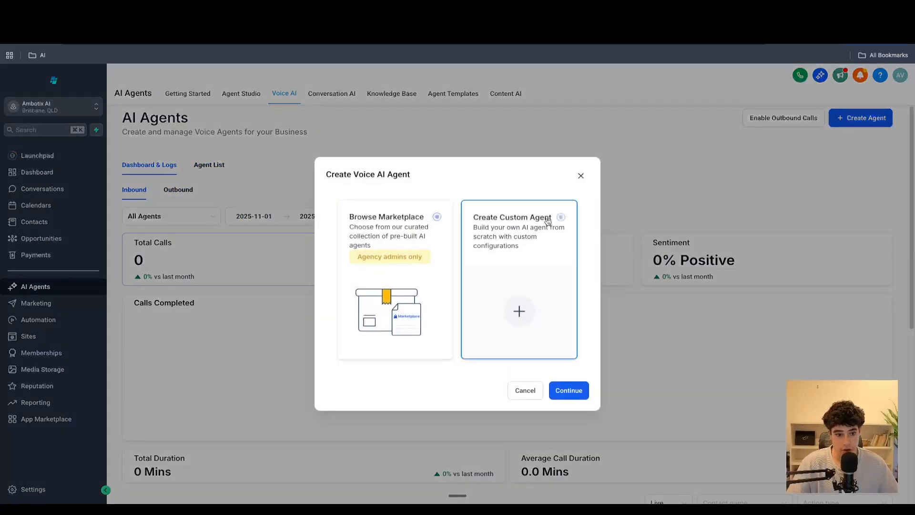
{"action": "left_click", "coordinate": [568, 391]}
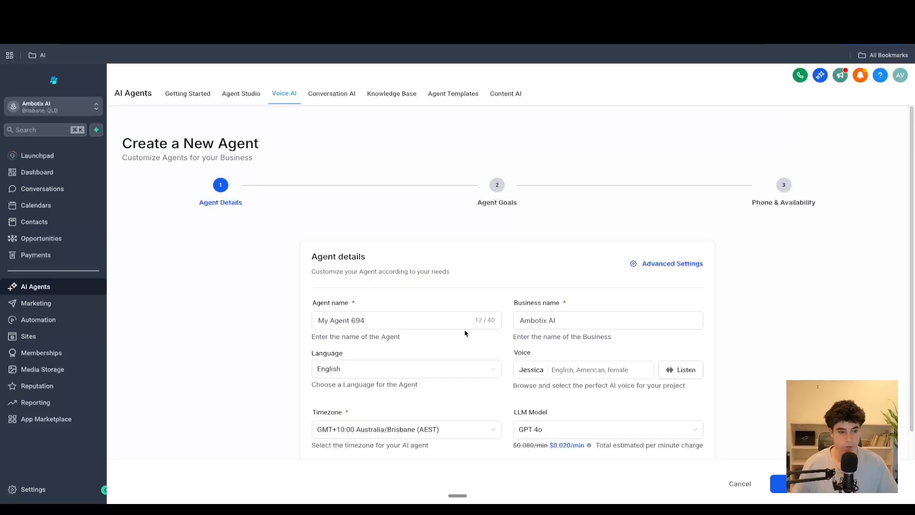
{"action": "scroll", "coordinate": [623, 222], "scroll_direction": "down", "scroll_amount": 1}
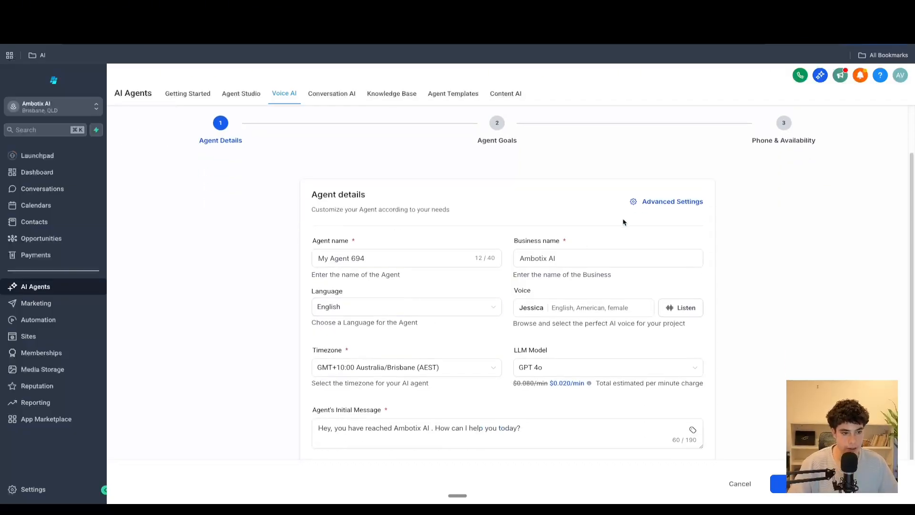
- Open the agent's advanced settings to review the call settings, then close the dialog
{"action": "left_click", "coordinate": [652, 207]}
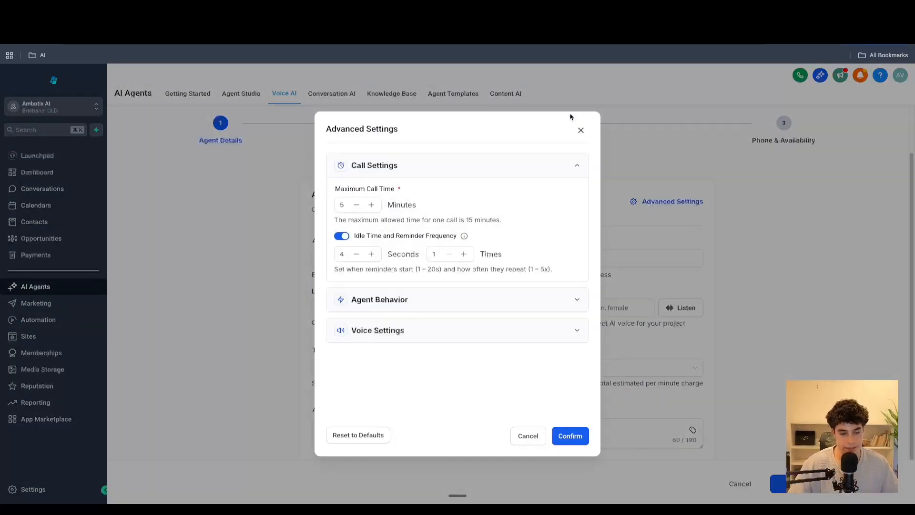
{"action": "left_click", "coordinate": [582, 130]}
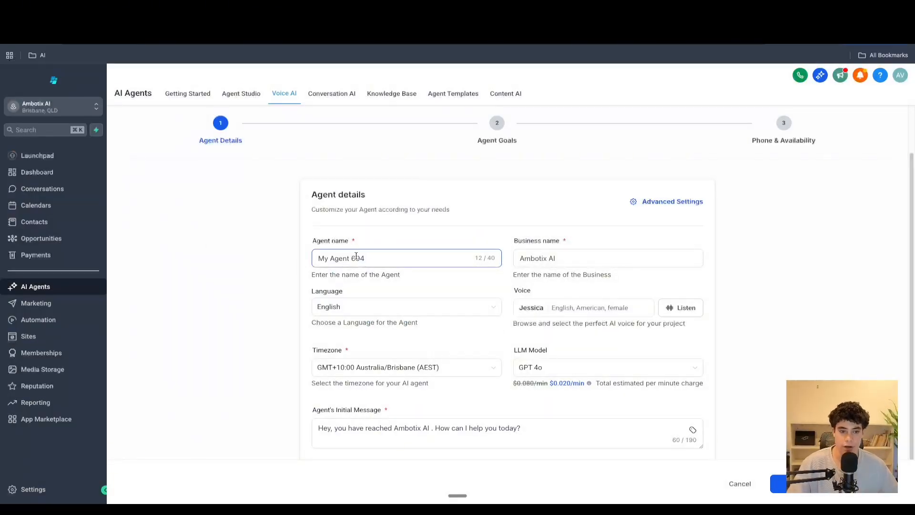
- Rename the agent as Emily - med spa
{"action": "left_click_drag", "start_coordinate": [388, 258], "coordinate": [317, 259]}
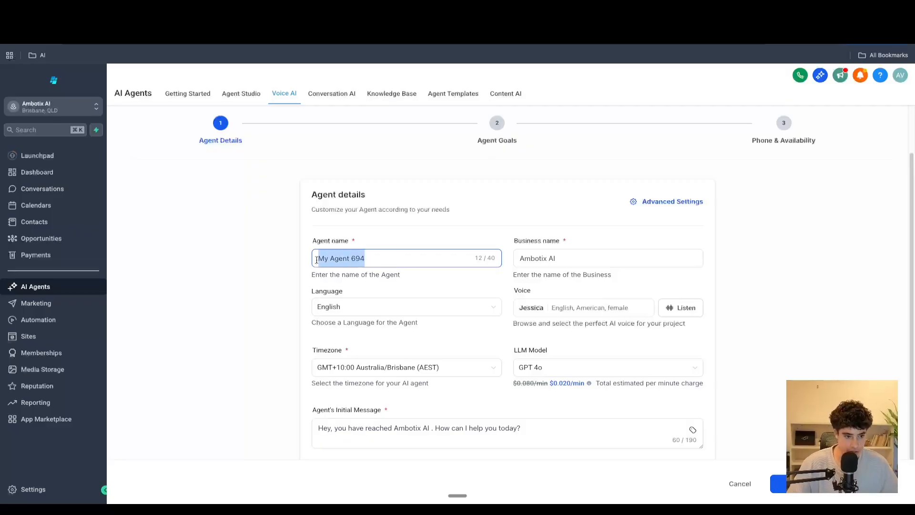
{"action": "left_click_drag", "start_coordinate": [383, 266], "coordinate": [286, 260]}
{"action": "key", "text": "BackSpace"}
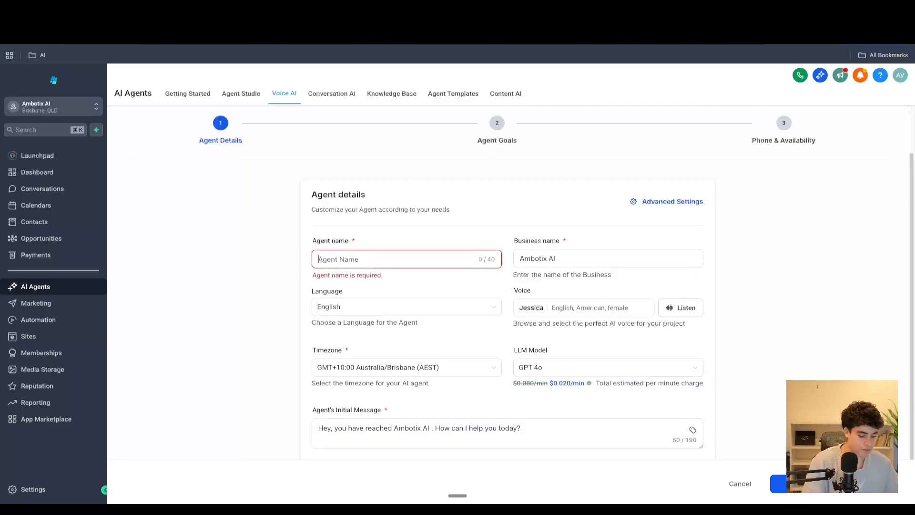
{"action": "type", "text": "Emiliy - Ambot"}
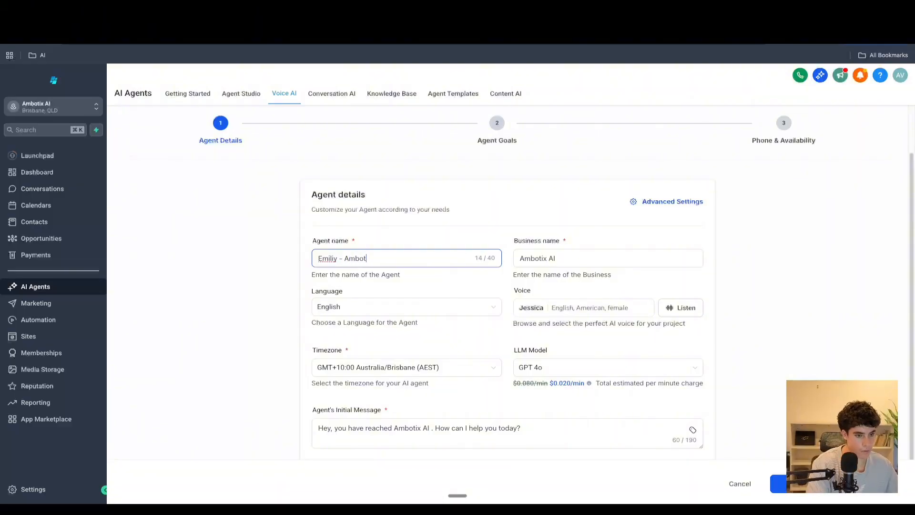
{"action": "key", "text": "BackSpace"}
{"action": "key", "text": "BackSpace"}
{"action": "key", "text": "BackSpace"}
{"action": "key", "text": "BackSpace"}
{"action": "key", "text": "BackSpace"}
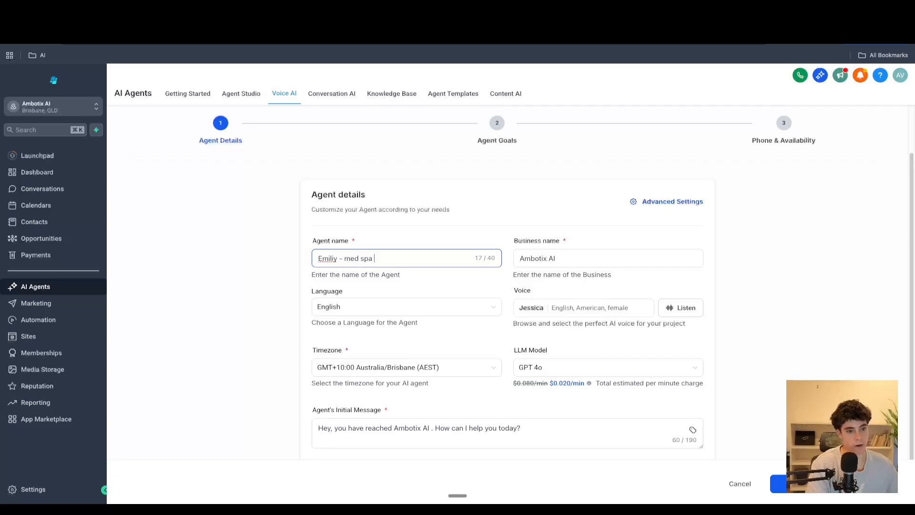
{"action": "right_click", "coordinate": [329, 258]}
{"action": "left_click", "coordinate": [344, 242]}
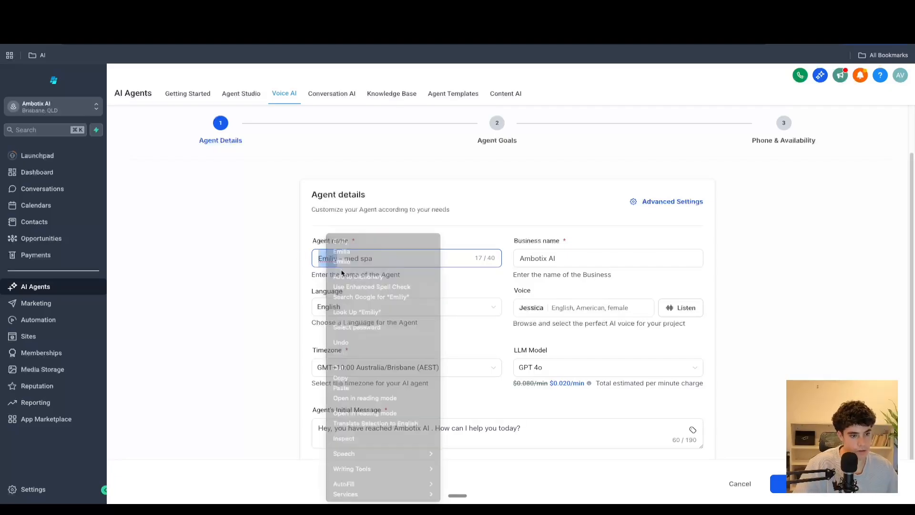
- Set the business name to Elysain Wellness med spa
{"action": "triple_click", "coordinate": [518, 258]}
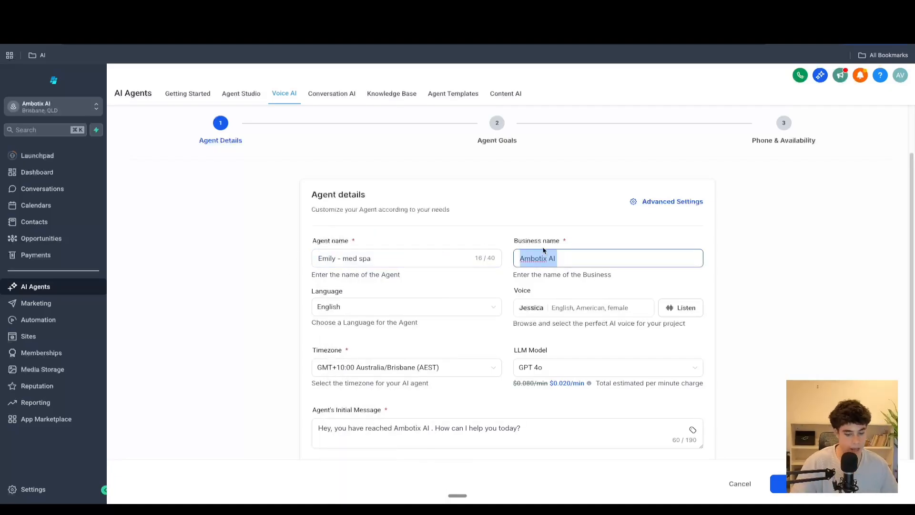
{"action": "key", "text": "BackSpace"}
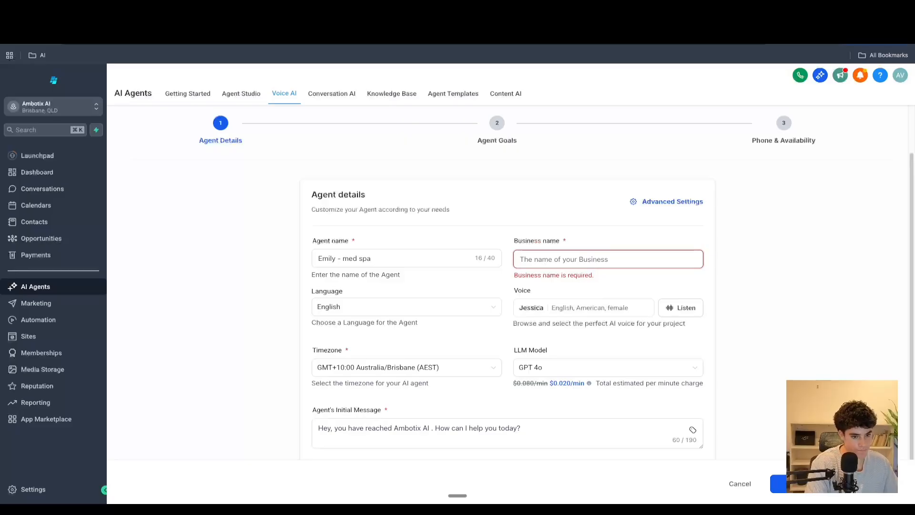
{"action": "type", "text": "E"}
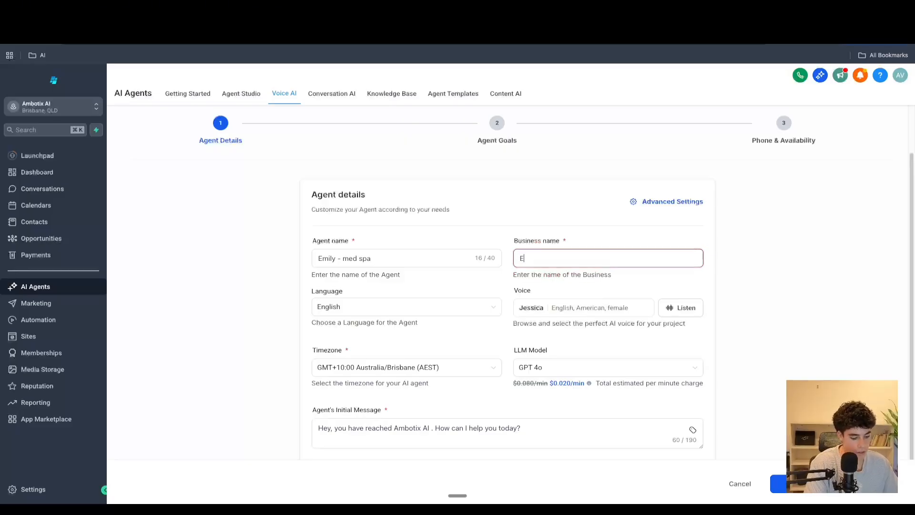
{"action": "type", "text": "n "}
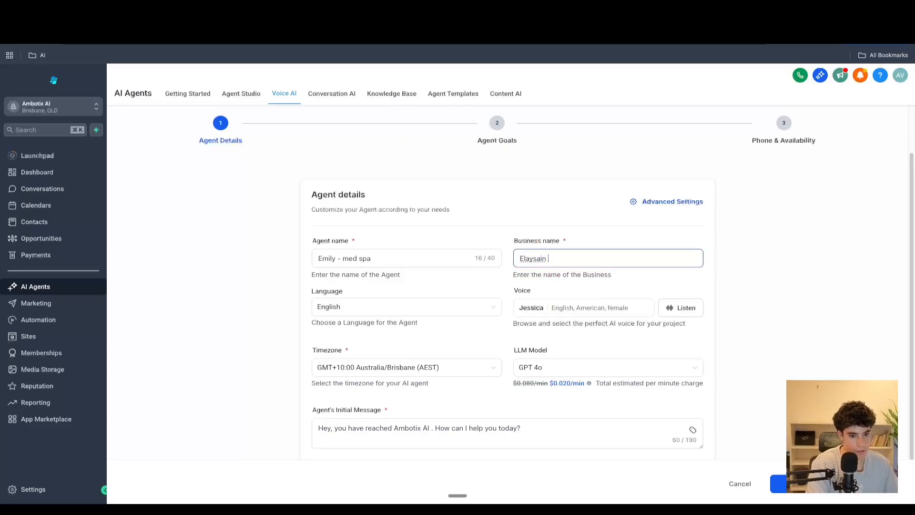
{"action": "type", "text": "Welness med spa"}
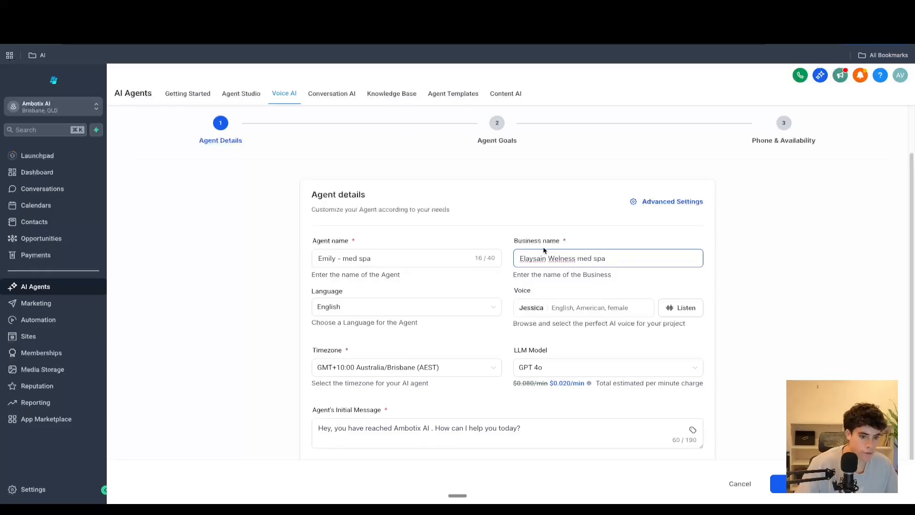
{"action": "double_click", "coordinate": [532, 258]}
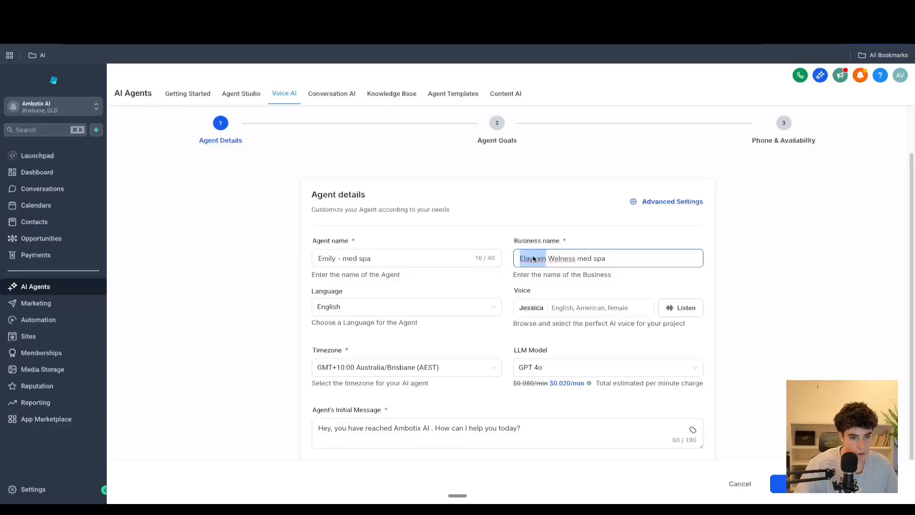
{"action": "right_click", "coordinate": [530, 259]}
{"action": "key", "text": "Escape"}
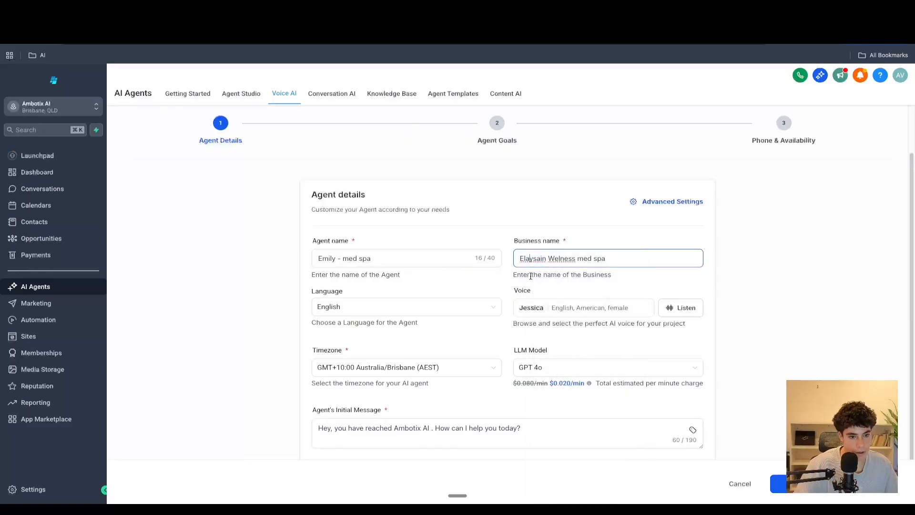
{"action": "type", "text": "Elysain"}
{"action": "right_click", "coordinate": [554, 259]}
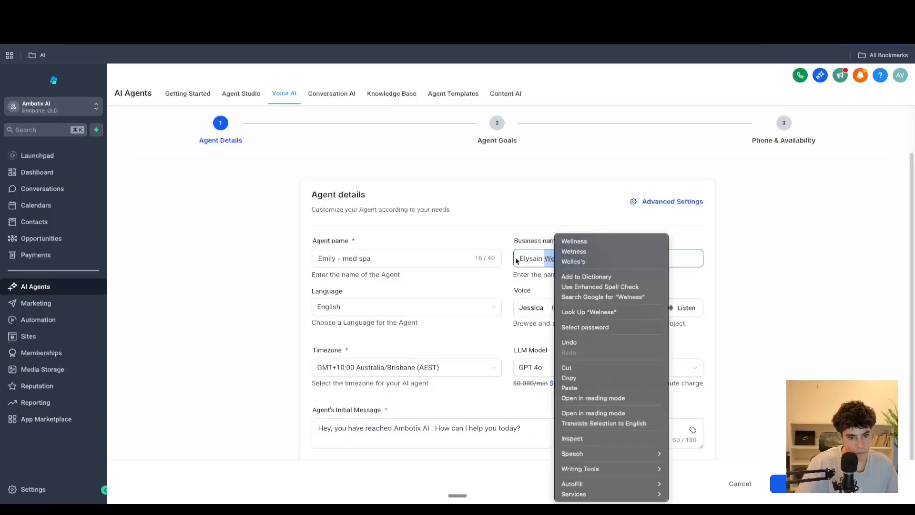
{"action": "left_click", "coordinate": [518, 261]}
{"action": "right_click", "coordinate": [559, 260]}
{"action": "left_click", "coordinate": [548, 259]}
{"action": "right_click", "coordinate": [548, 259]}
{"action": "left_click", "coordinate": [567, 240]}
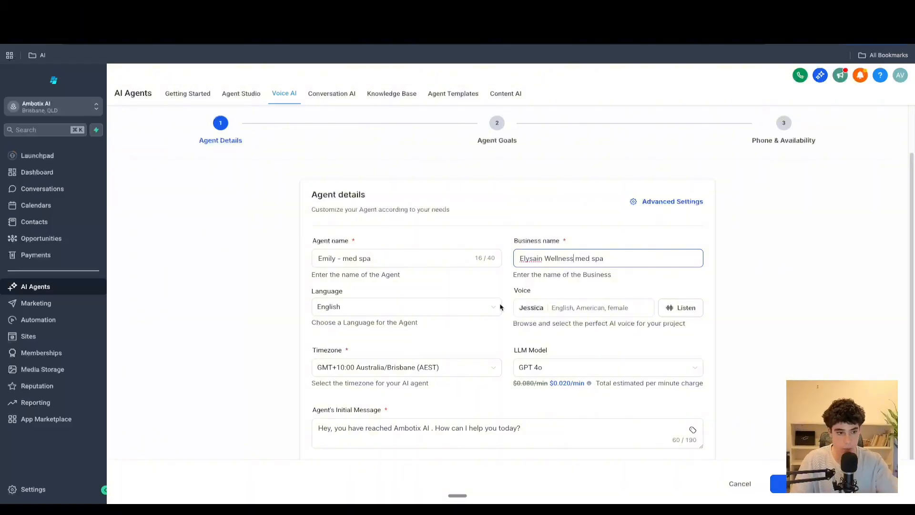
- Browse the available agent languages, keeping English selected
{"action": "left_click", "coordinate": [391, 308]}
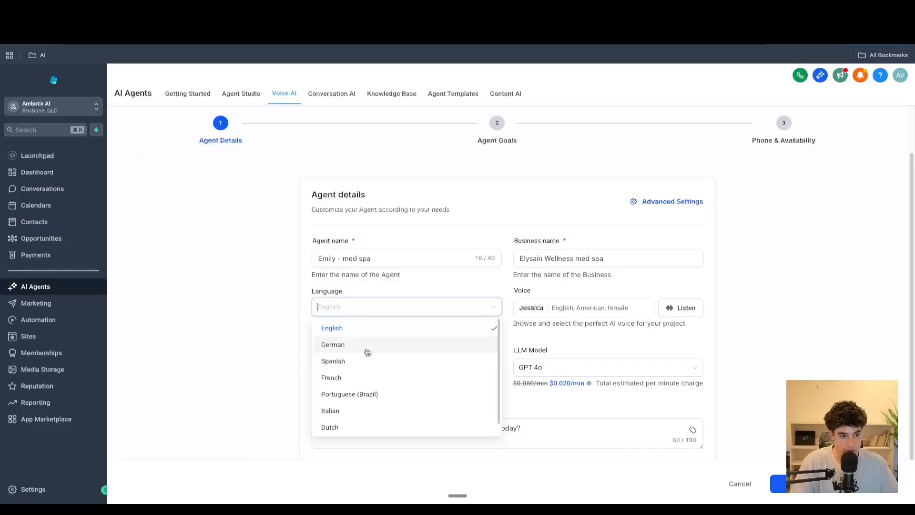
{"action": "scroll", "coordinate": [365, 362], "scroll_direction": "down", "scroll_amount": 1}
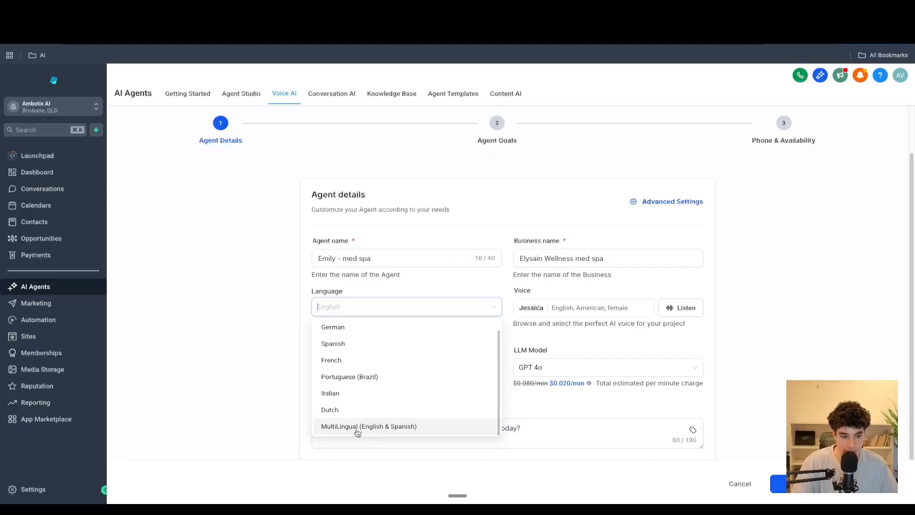
{"action": "scroll", "coordinate": [358, 430], "scroll_direction": "up", "scroll_amount": 1}
{"action": "scroll", "coordinate": [367, 377], "scroll_direction": "down", "scroll_amount": 1}
{"action": "scroll", "coordinate": [368, 377], "scroll_direction": "up", "scroll_amount": 1}
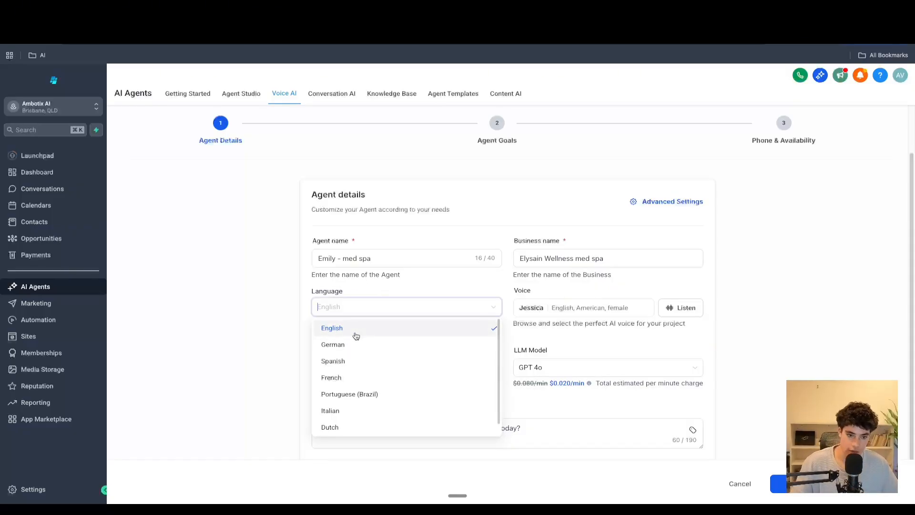
{"action": "left_click", "coordinate": [387, 292]}
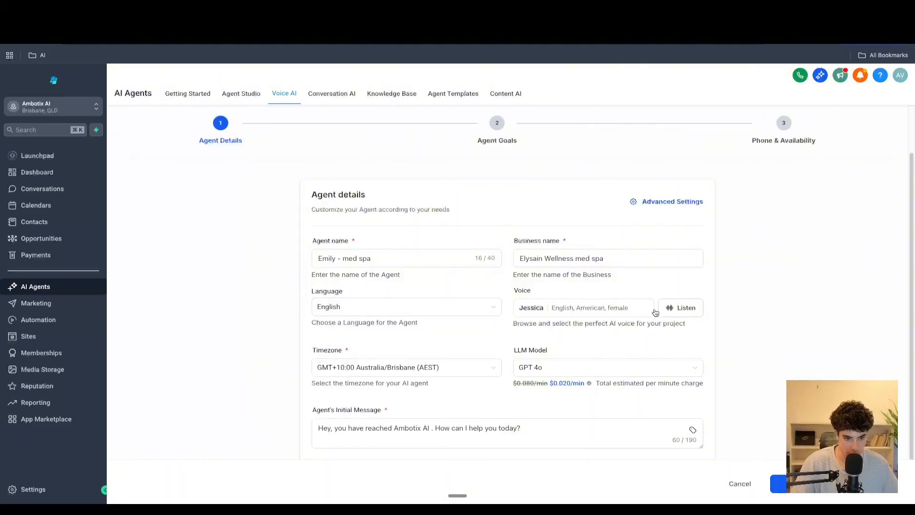
- Open the voice selection and search the voices by name for john, then clear the search
{"action": "left_click", "coordinate": [575, 315]}
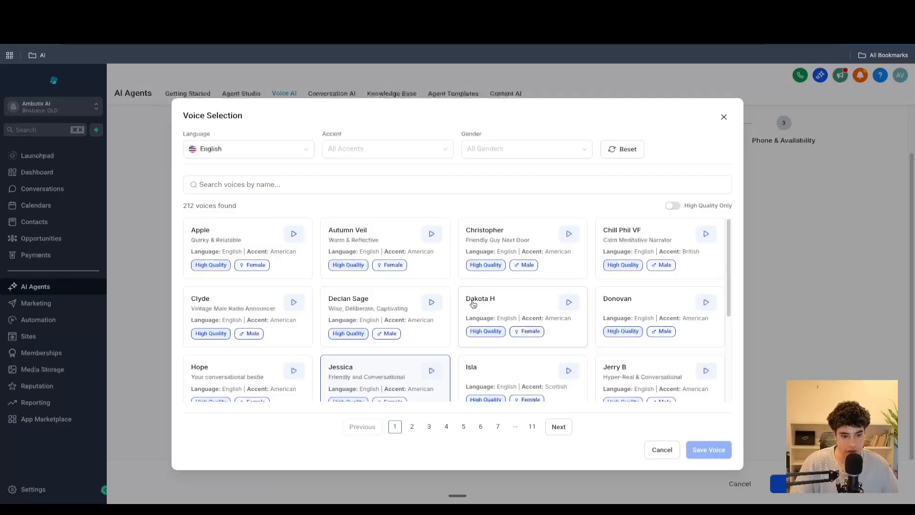
{"action": "left_click", "coordinate": [369, 150]}
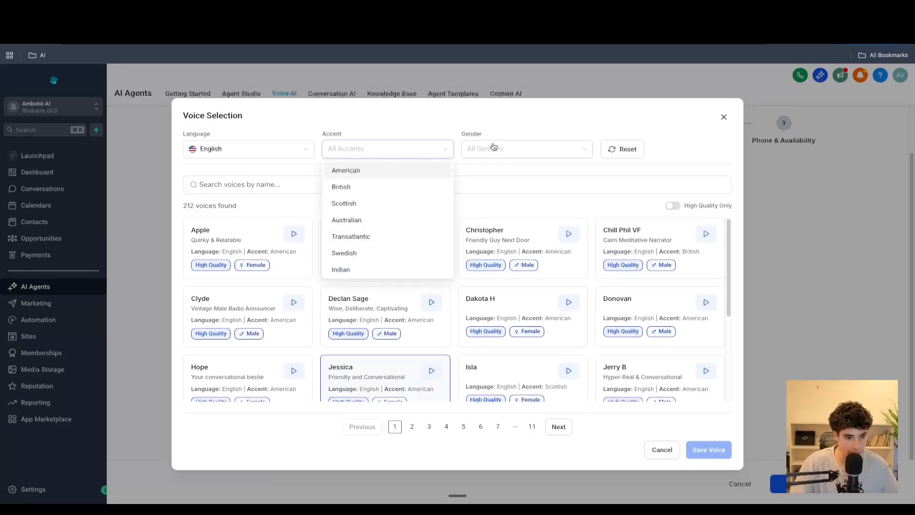
{"action": "left_click", "coordinate": [491, 148]}
{"action": "left_click", "coordinate": [296, 214]}
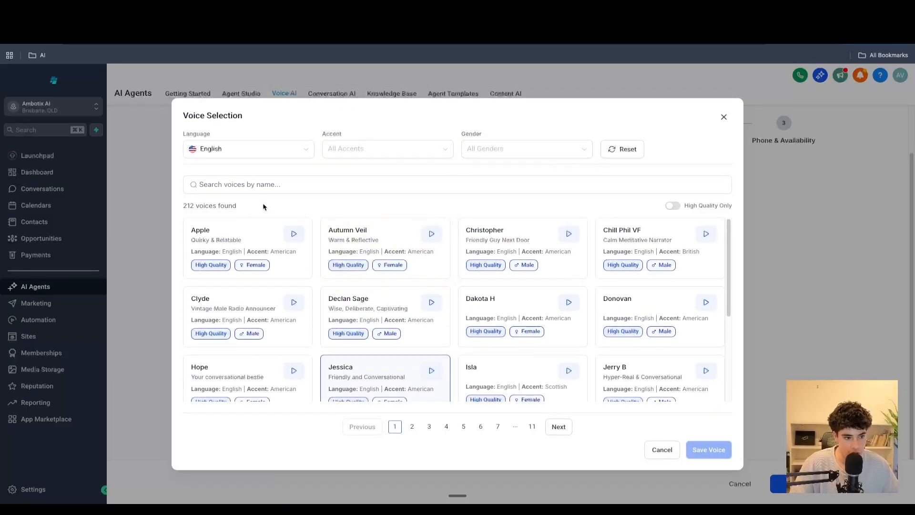
{"action": "left_click_drag", "start_coordinate": [262, 205], "coordinate": [181, 205]}
{"action": "left_click", "coordinate": [266, 184]}
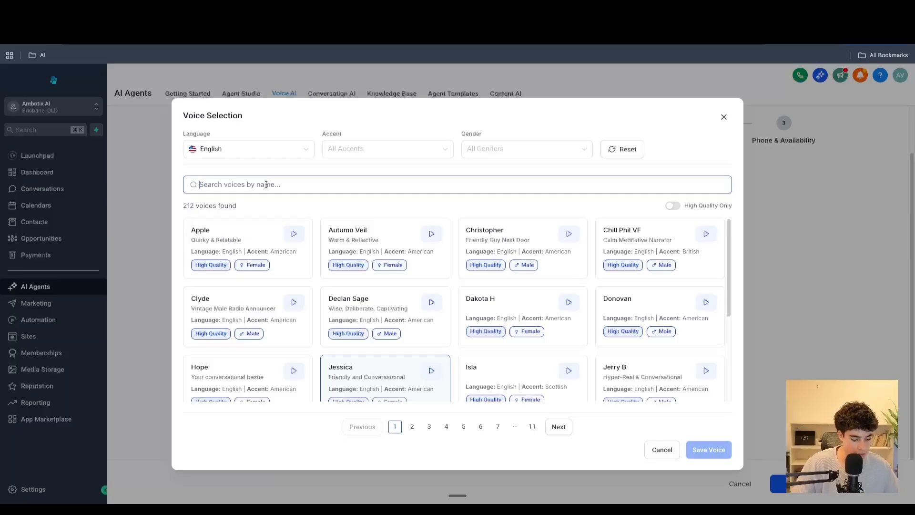
{"action": "type", "text": "john"}
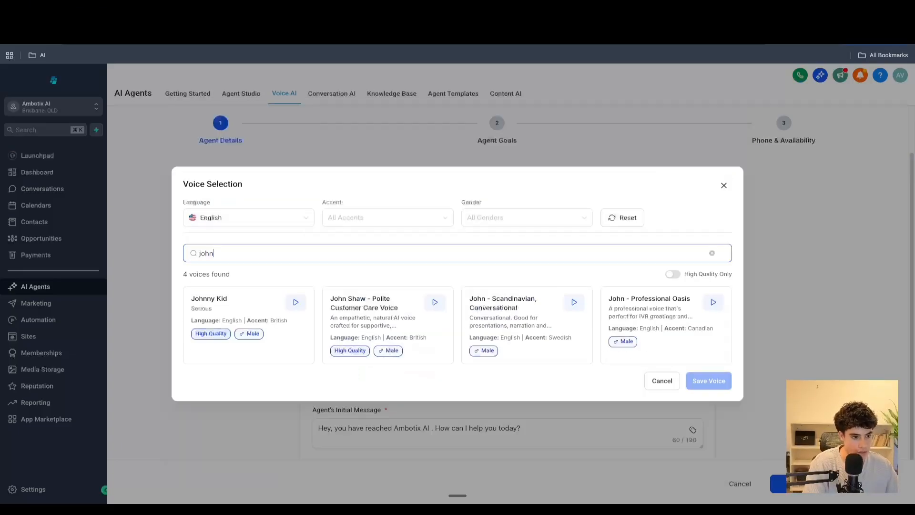
{"action": "key", "text": "BackSpace"}
{"action": "key", "text": "BackSpace"}
{"action": "key", "text": "BackSpace"}
{"action": "key", "text": "BackSpace"}
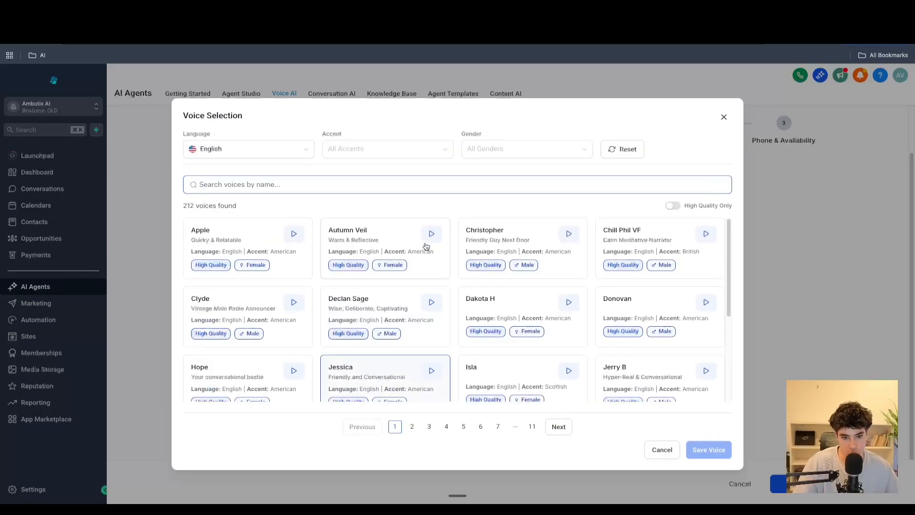
{"action": "scroll", "coordinate": [363, 263], "scroll_direction": "down", "scroll_amount": 2}
{"action": "scroll", "coordinate": [365, 258], "scroll_direction": "up", "scroll_amount": 2}
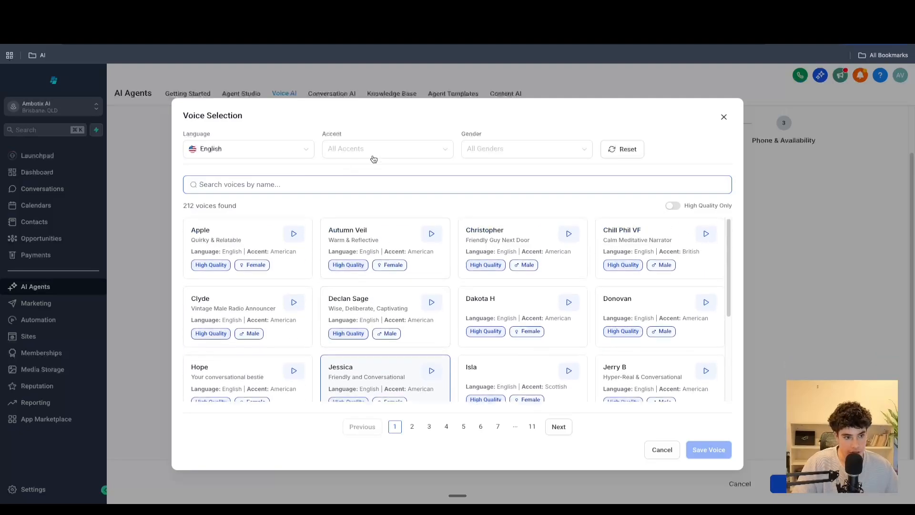
- Filter the voice list to American accent and Female gender
{"action": "left_click", "coordinate": [374, 157]}
{"action": "scroll", "coordinate": [376, 217], "scroll_direction": "down", "scroll_amount": 1}
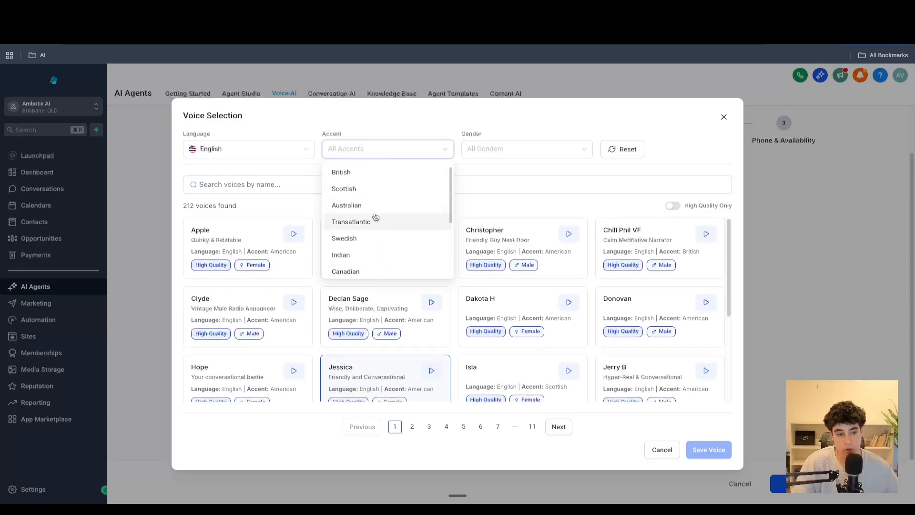
{"action": "scroll", "coordinate": [376, 217], "scroll_direction": "up", "scroll_amount": 1}
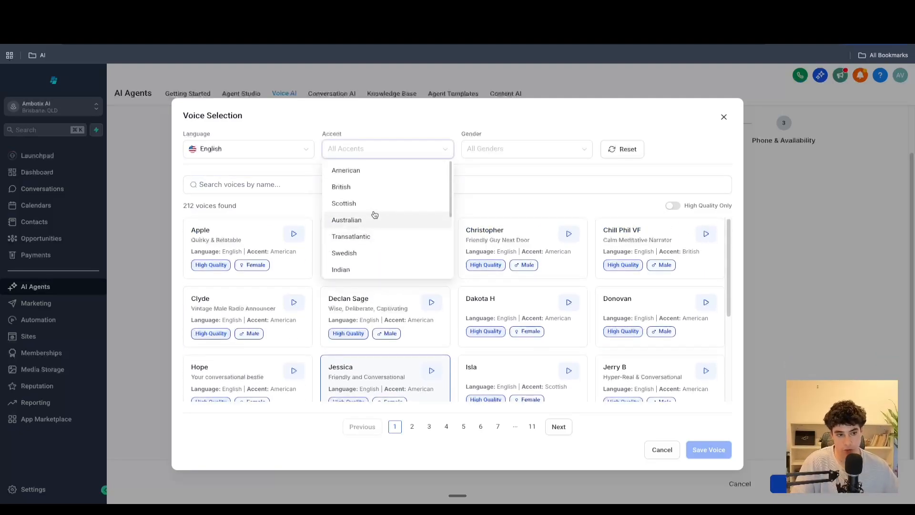
{"action": "left_click", "coordinate": [371, 170]}
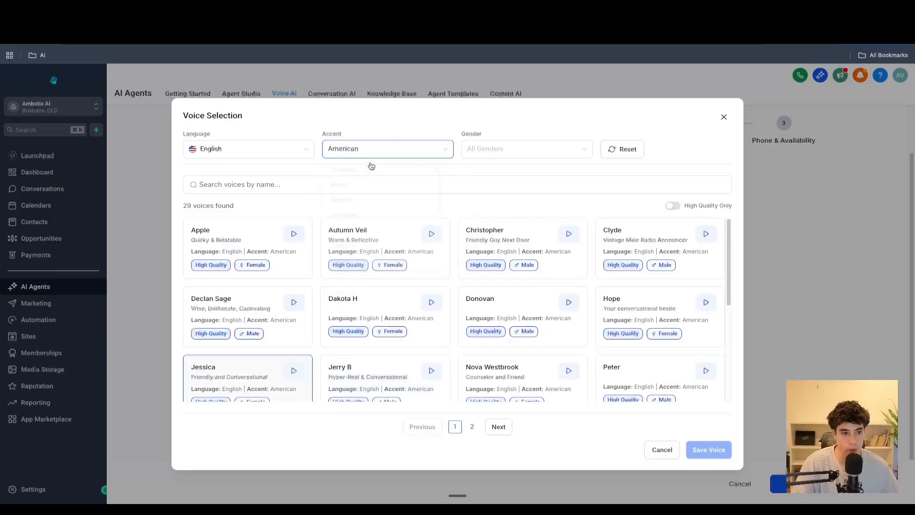
{"action": "left_click", "coordinate": [475, 157]}
{"action": "left_click", "coordinate": [491, 175]}
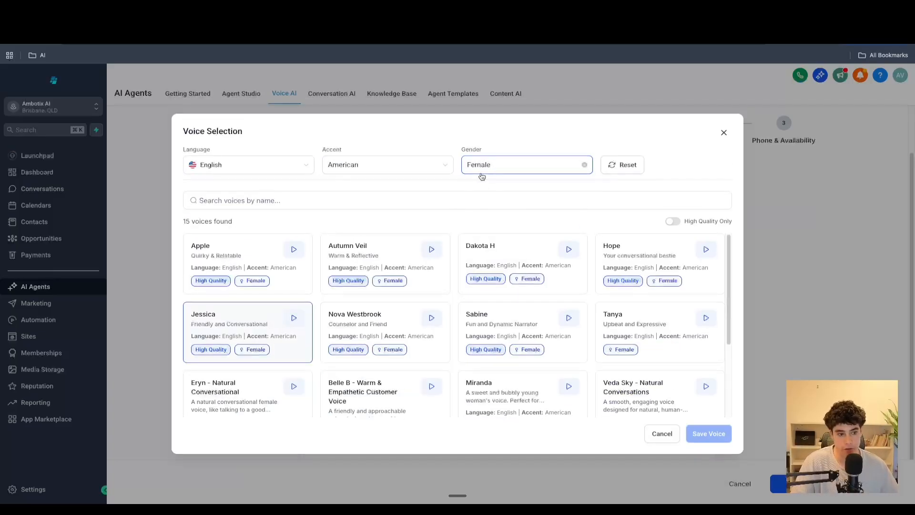
{"action": "scroll", "coordinate": [380, 267], "scroll_direction": "down", "scroll_amount": 3}
{"action": "scroll", "coordinate": [380, 268], "scroll_direction": "up", "scroll_amount": 3}
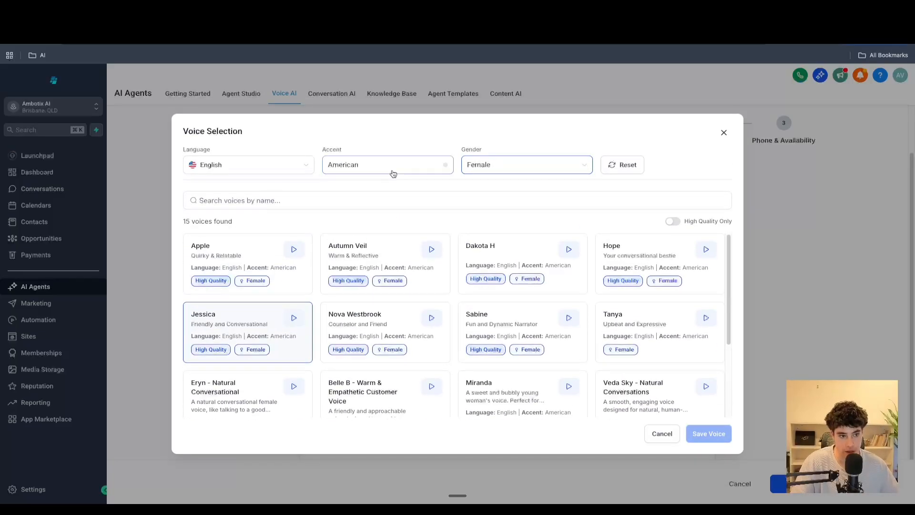
- Switch the voice accent filter to Swedish and back to American
{"action": "left_click", "coordinate": [394, 174]}
{"action": "left_click", "coordinate": [384, 265]}
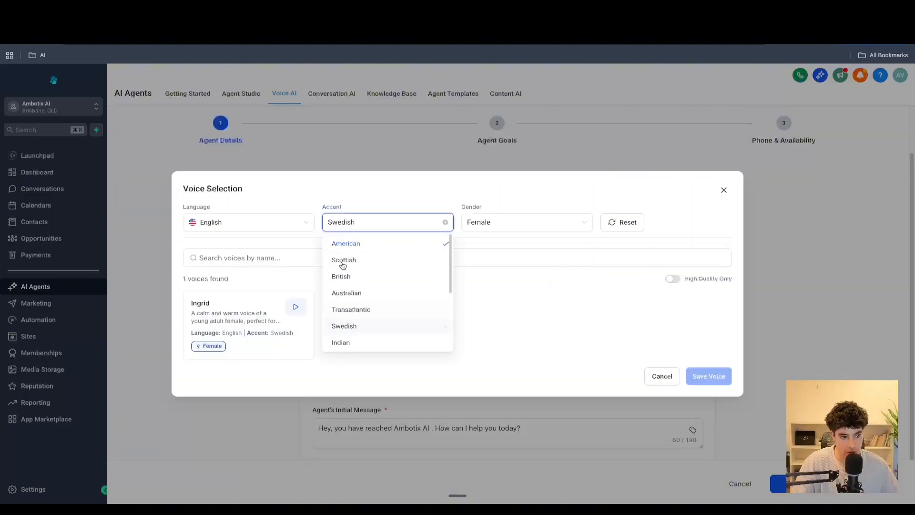
{"action": "left_click", "coordinate": [367, 223]}
{"action": "left_click", "coordinate": [364, 245]}
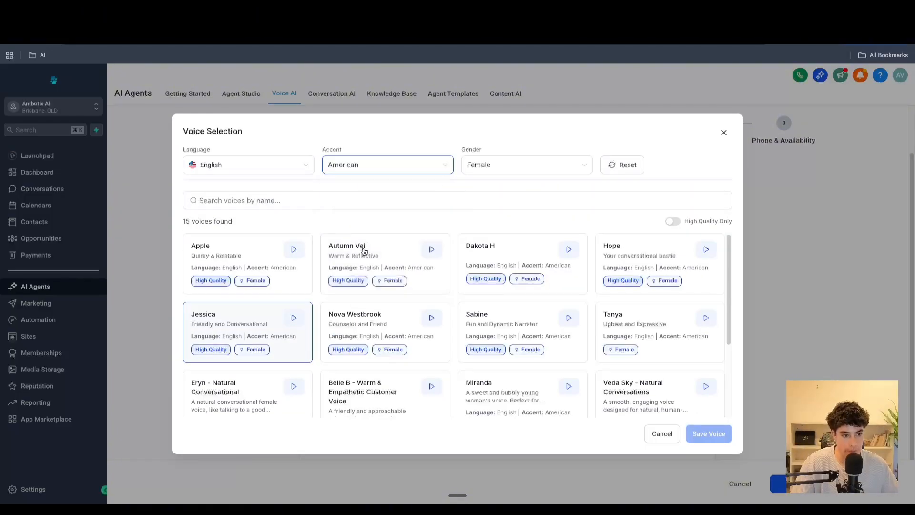
- Browse the voice list for Spanish, Italian and French languages before returning the language filter to English
{"action": "left_click", "coordinate": [243, 172]}
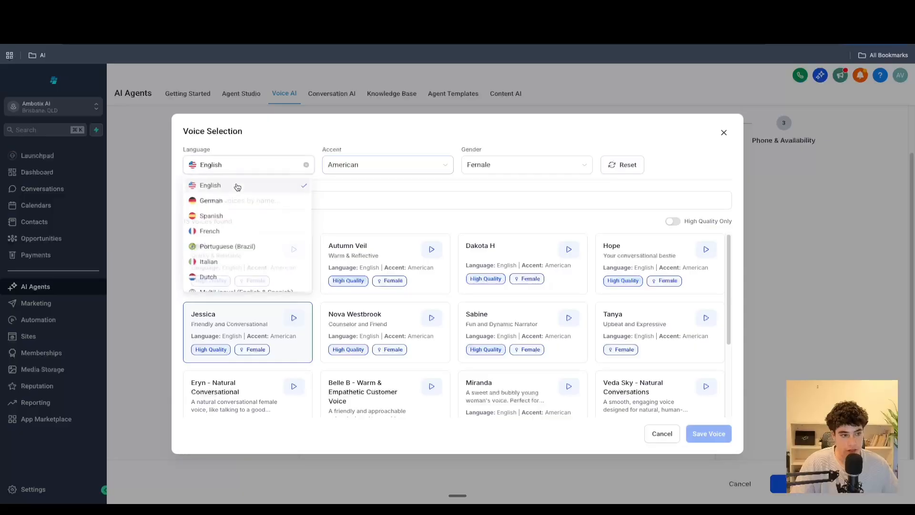
{"action": "left_click", "coordinate": [226, 217]}
{"action": "left_click", "coordinate": [235, 162]}
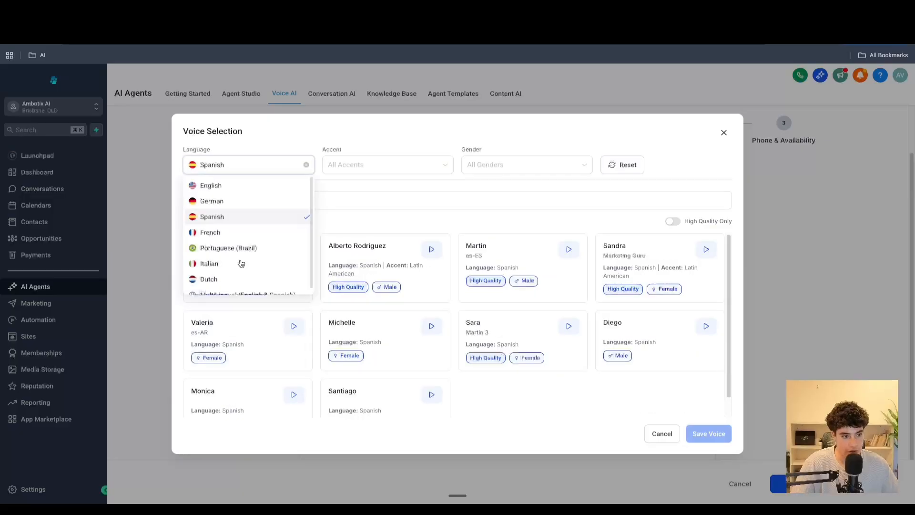
{"action": "scroll", "coordinate": [239, 261], "scroll_direction": "down", "scroll_amount": 1}
{"action": "left_click", "coordinate": [239, 258]}
{"action": "left_click", "coordinate": [237, 193]}
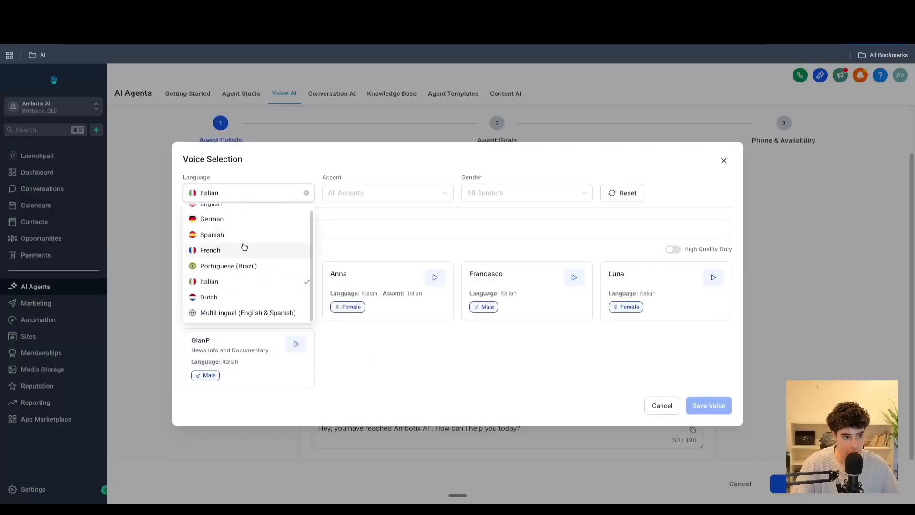
{"action": "left_click", "coordinate": [241, 248]}
{"action": "left_click", "coordinate": [220, 187]}
{"action": "scroll", "coordinate": [229, 217], "scroll_direction": "up", "scroll_amount": 1}
{"action": "left_click", "coordinate": [230, 207]}
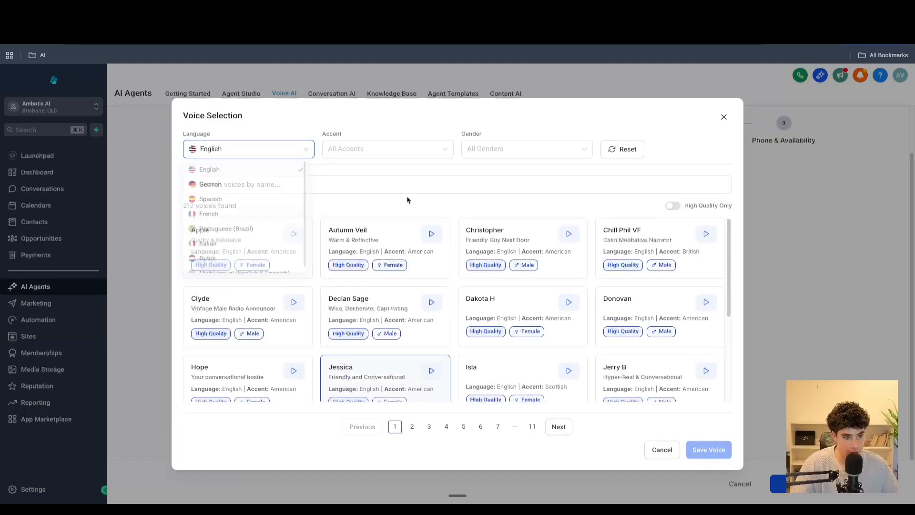
- Filter voices to American accent and select and save the Autumn Veil voice
{"action": "left_click", "coordinate": [388, 155]}
{"action": "left_click", "coordinate": [384, 154]}
{"action": "left_click", "coordinate": [361, 149]}
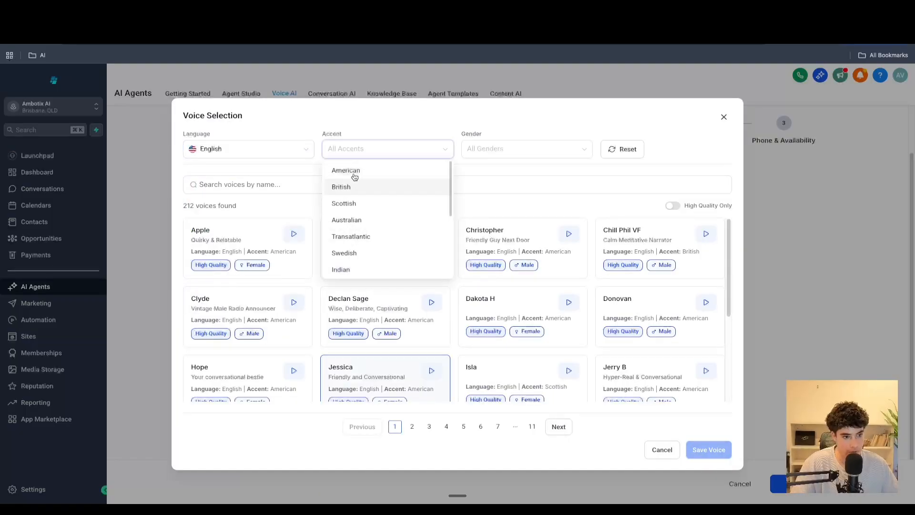
{"action": "left_click", "coordinate": [356, 173]}
{"action": "left_click", "coordinate": [386, 240]}
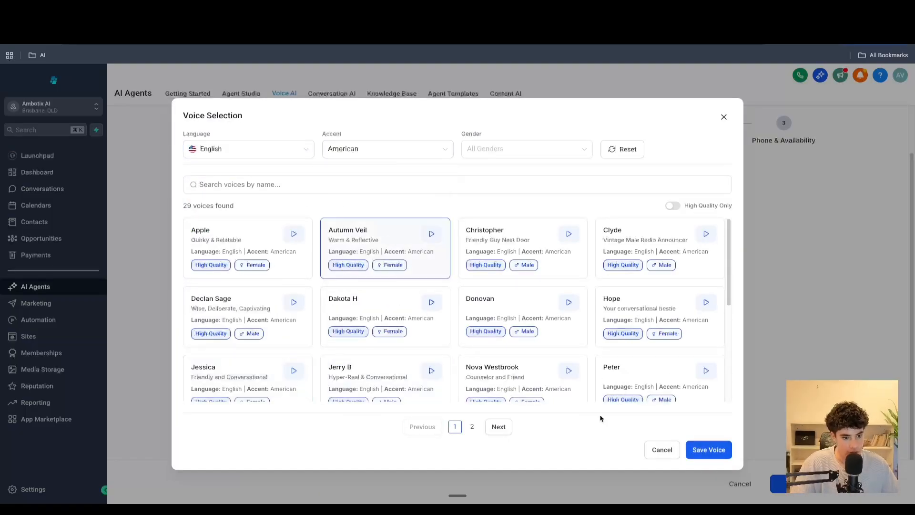
{"action": "left_click", "coordinate": [715, 450]}
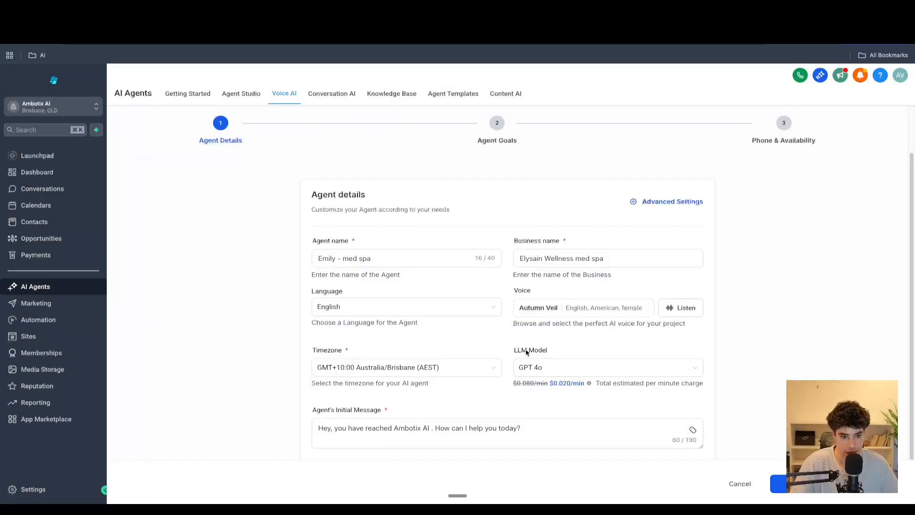
- Keep the agent's timezone set to GMT+10:00 Australia/Brisbane (AEST)
{"action": "scroll", "coordinate": [466, 337], "scroll_direction": "down", "scroll_amount": 1}
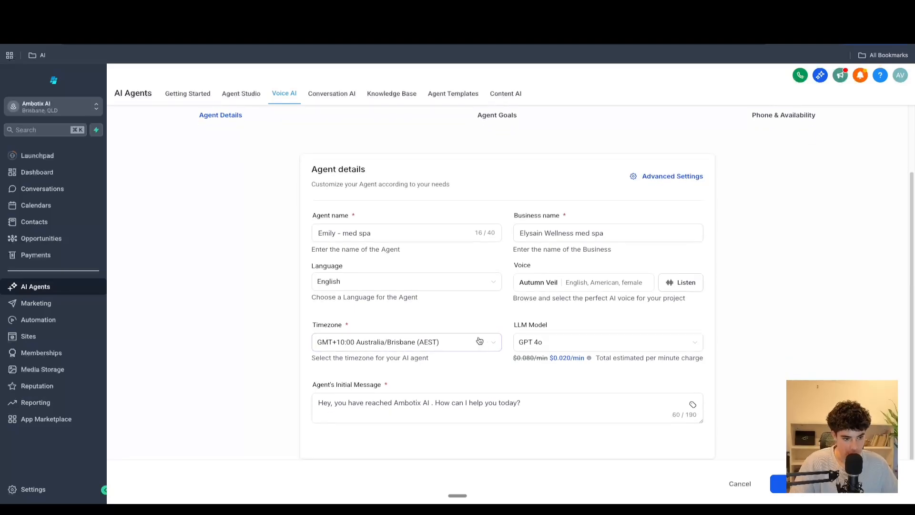
{"action": "left_click", "coordinate": [398, 343]}
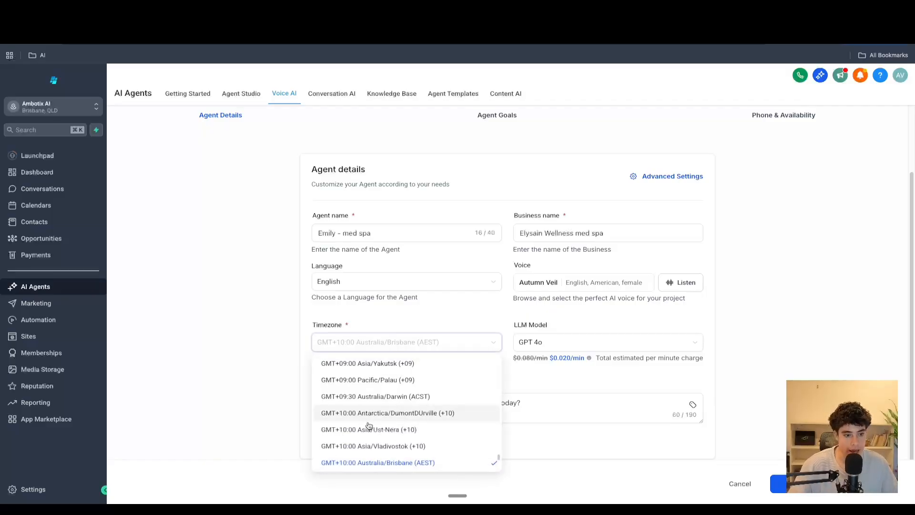
{"action": "left_click", "coordinate": [365, 453]}
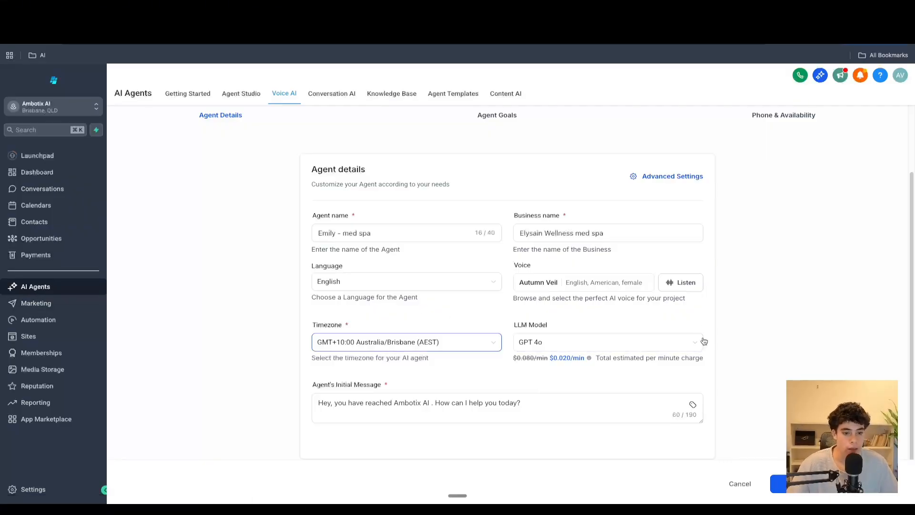
- Browse the available LLM models and keep GPT 4o selected
{"action": "left_click", "coordinate": [569, 342]}
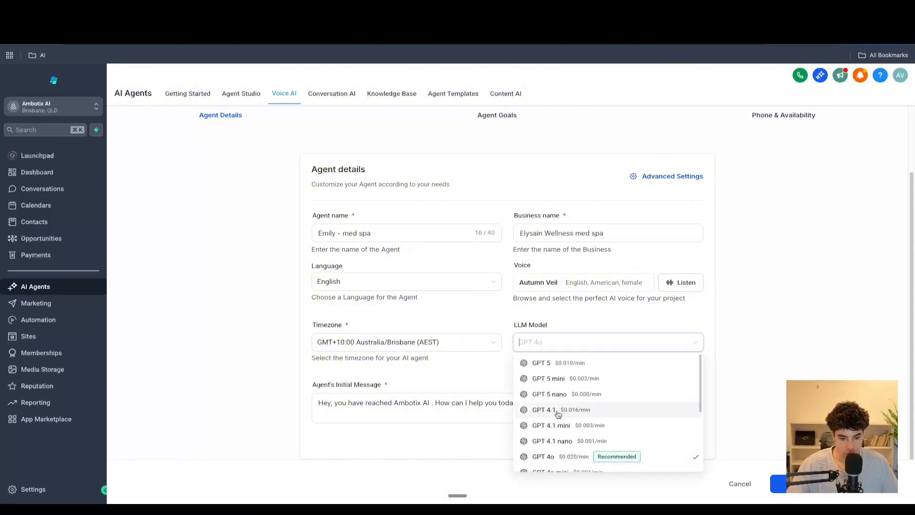
{"action": "scroll", "coordinate": [559, 414], "scroll_direction": "down", "scroll_amount": 5}
{"action": "scroll", "coordinate": [559, 414], "scroll_direction": "up", "scroll_amount": 5}
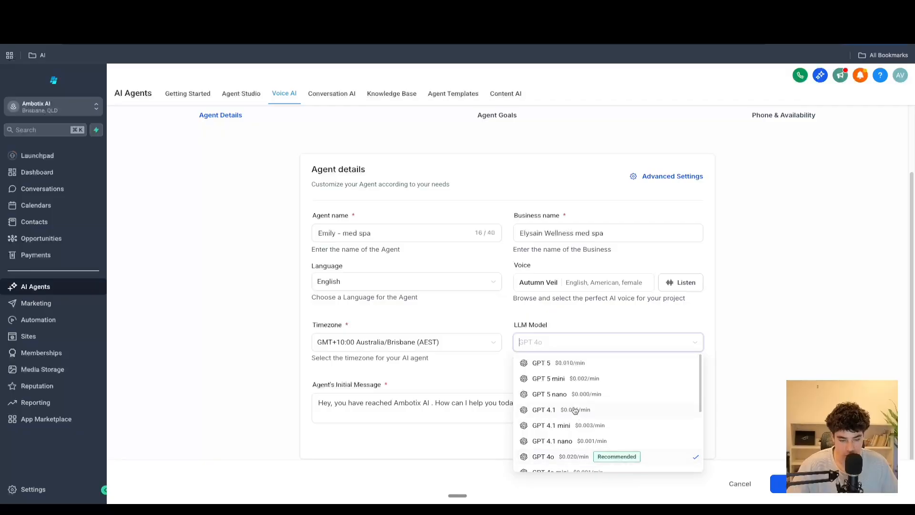
{"action": "scroll", "coordinate": [557, 425], "scroll_direction": "down", "scroll_amount": 5}
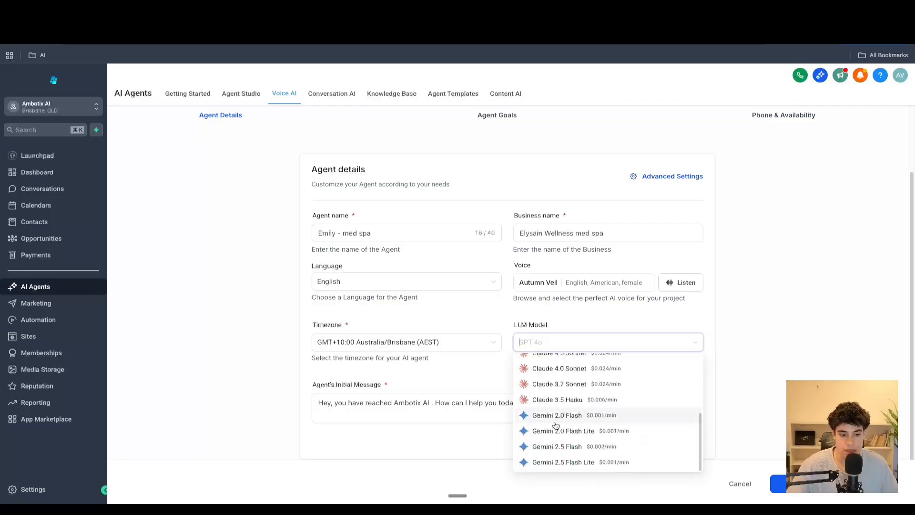
{"action": "scroll", "coordinate": [577, 400], "scroll_direction": "up", "scroll_amount": 3}
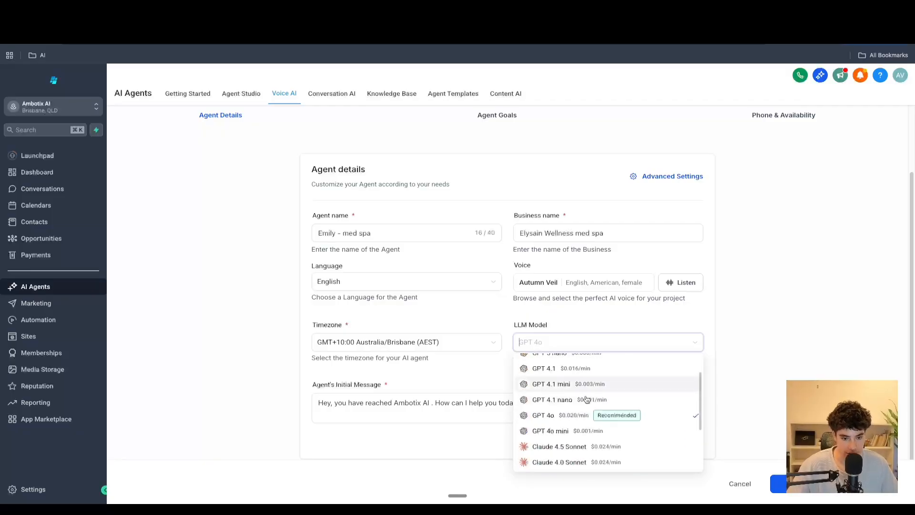
{"action": "left_click", "coordinate": [549, 415]}
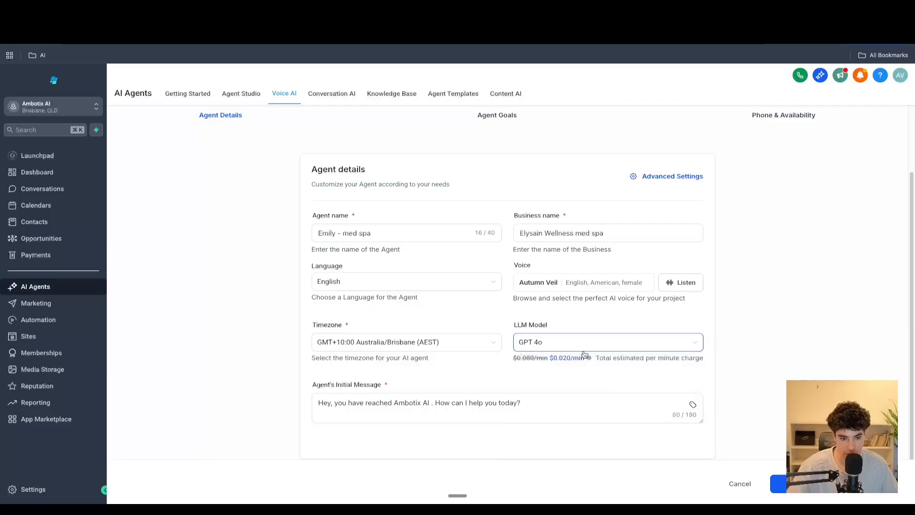
{"action": "left_click", "coordinate": [599, 342]}
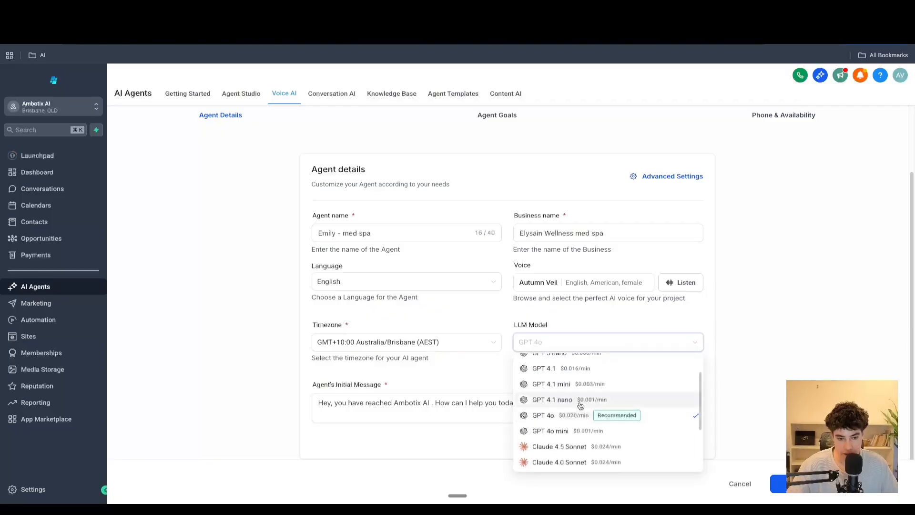
{"action": "scroll", "coordinate": [580, 406], "scroll_direction": "up", "scroll_amount": 1}
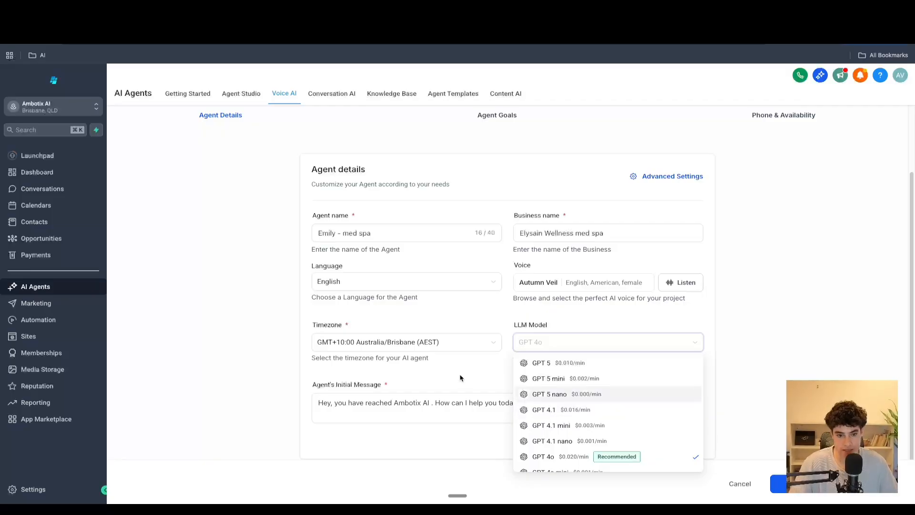
{"action": "scroll", "coordinate": [572, 399], "scroll_direction": "down", "scroll_amount": 1}
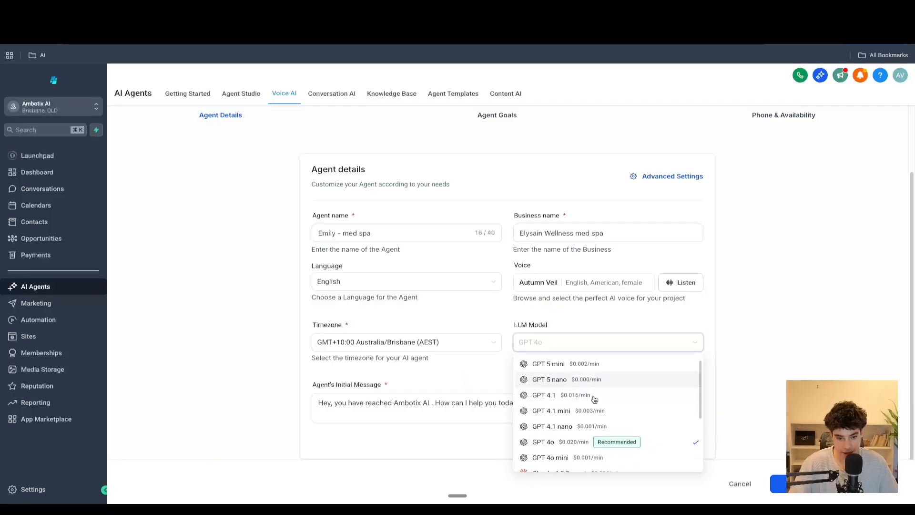
{"action": "left_click", "coordinate": [564, 437]}
{"action": "left_click", "coordinate": [522, 413]}
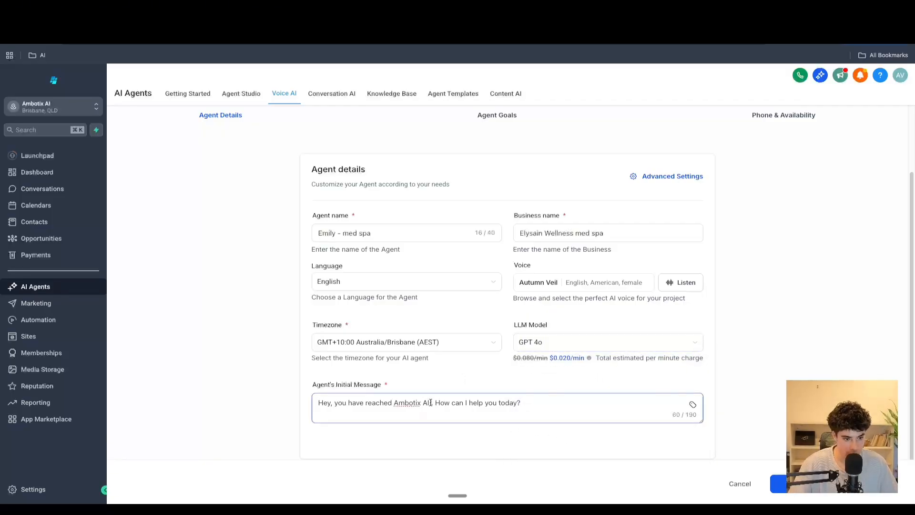
- Replace Ambotix AI in the agent's initial message with the business name Elysain Wellness med spa
{"action": "left_click_drag", "start_coordinate": [431, 403], "coordinate": [380, 403]}
{"action": "left_click_drag", "start_coordinate": [615, 233], "coordinate": [459, 229]}
{"action": "key", "text": "ctrl+c"}
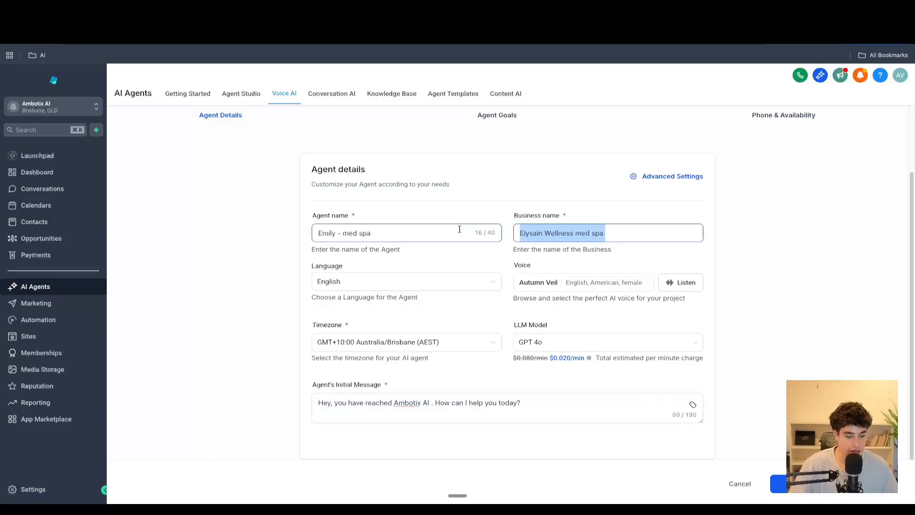
{"action": "left_click", "coordinate": [554, 407]}
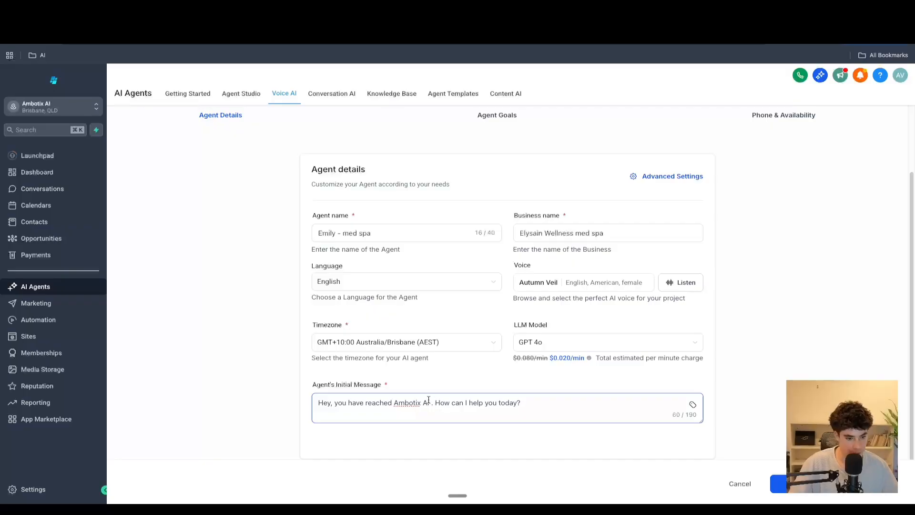
{"action": "left_click_drag", "start_coordinate": [429, 403], "coordinate": [395, 402]}
{"action": "key", "text": "ctrl+v"}
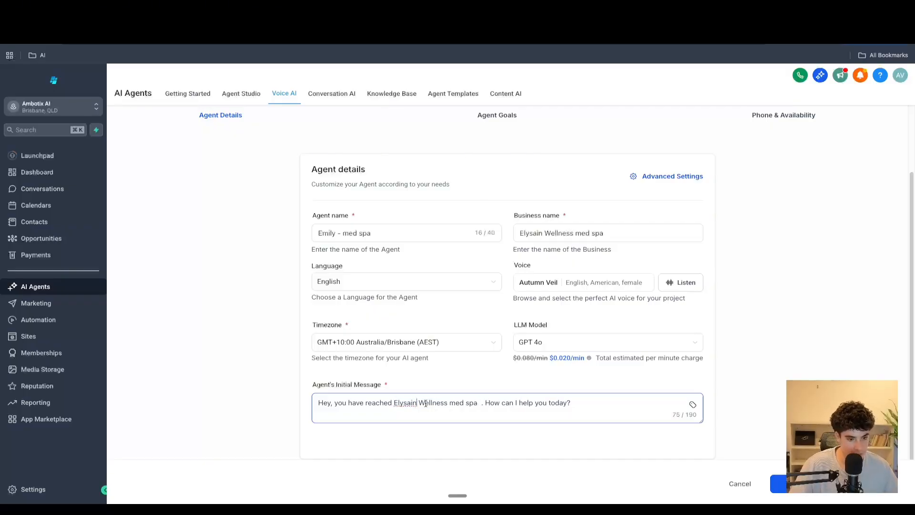
{"action": "key", "text": "BackSpace"}
{"action": "key", "text": "Delete"}
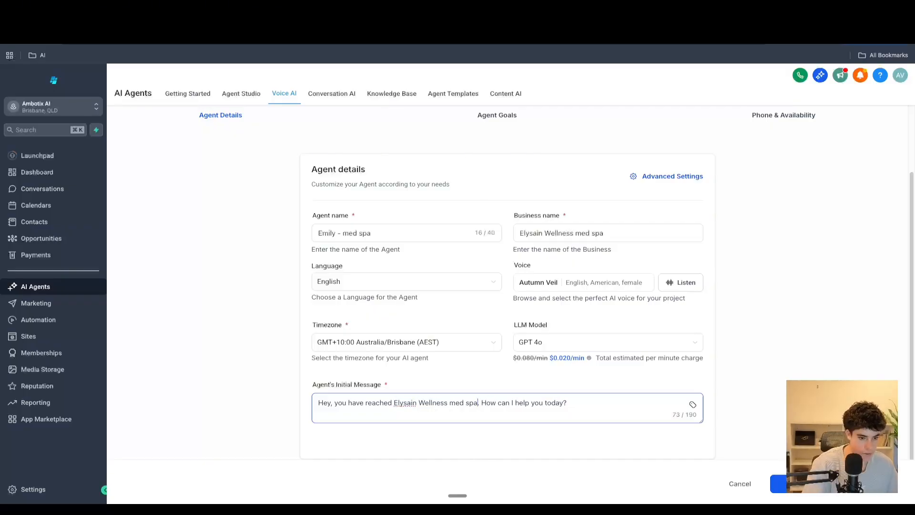
- Open Advanced Settings and set the maximum call time to 4 minutes
{"action": "scroll", "coordinate": [524, 363], "scroll_direction": "down", "scroll_amount": 2}
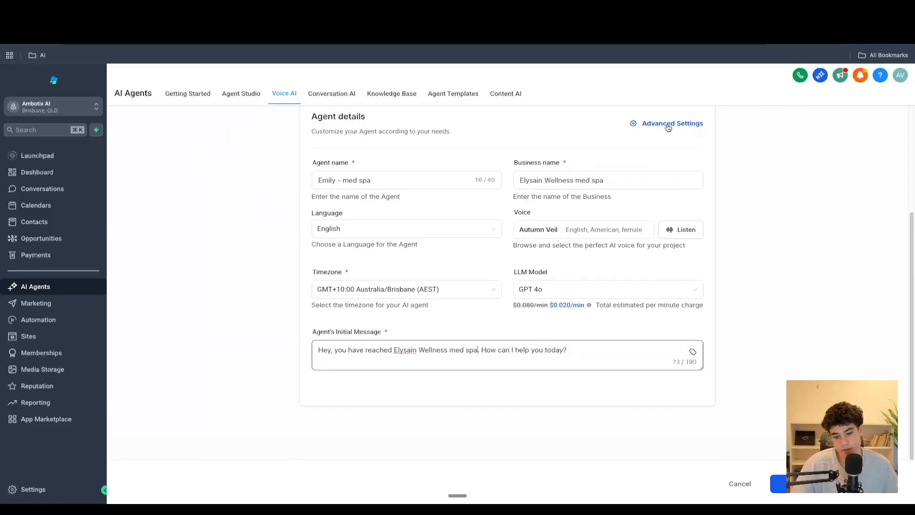
{"action": "left_click", "coordinate": [668, 125]}
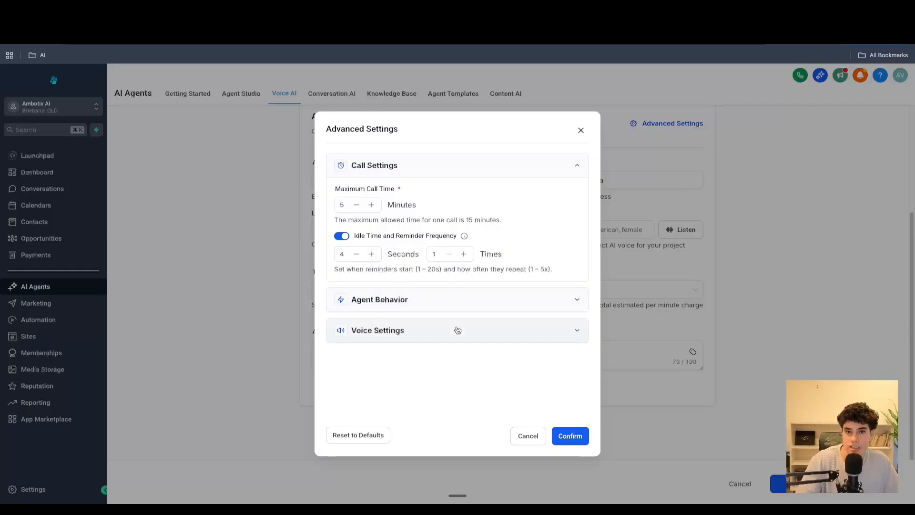
{"action": "left_click", "coordinate": [357, 205]}
{"action": "left_click", "coordinate": [358, 205]}
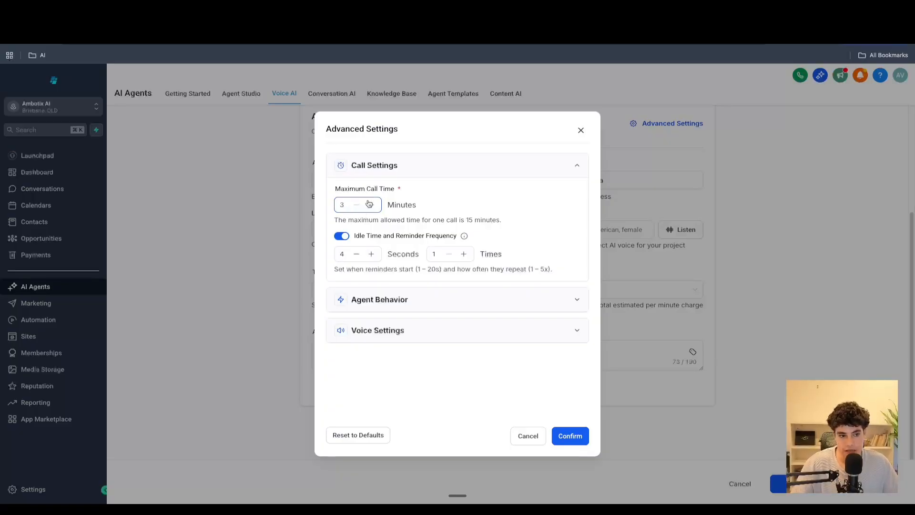
{"action": "left_click", "coordinate": [372, 204]}
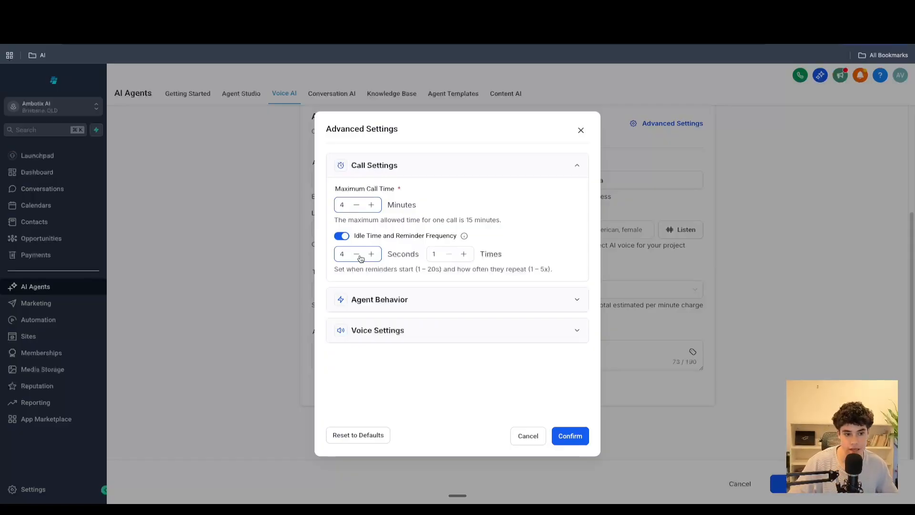
{"action": "left_click", "coordinate": [463, 254]}
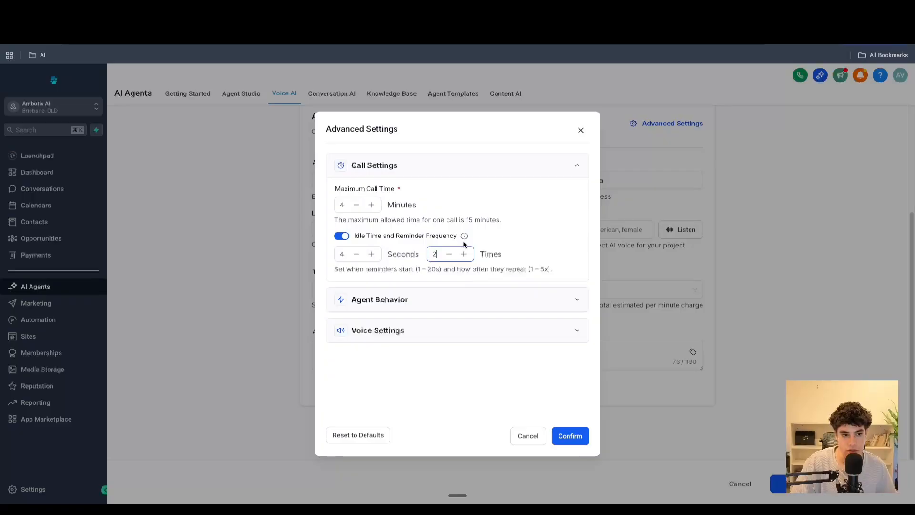
{"action": "mouse_move", "coordinate": [464, 237]}
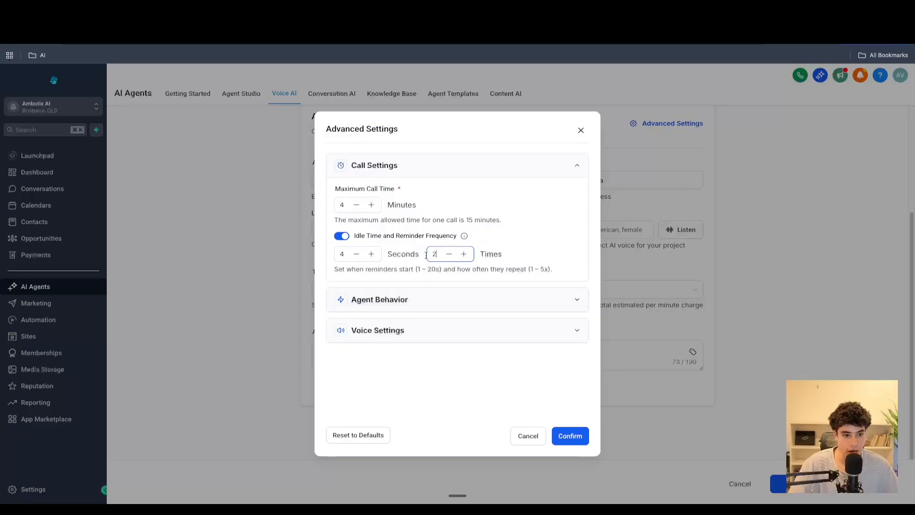
{"action": "left_click", "coordinate": [448, 253]}
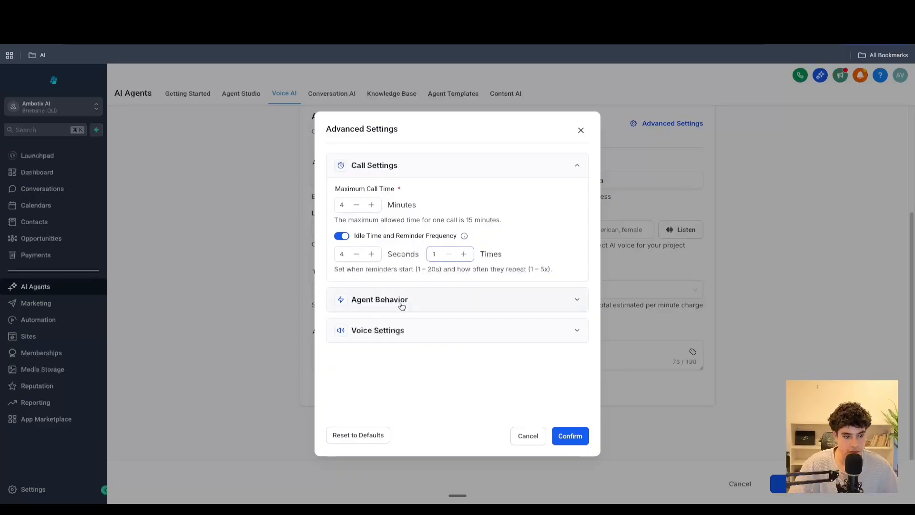
- Expand Agent Behavior and lower the interruption sensitivity to 0.60
{"action": "left_click", "coordinate": [430, 305]}
{"action": "scroll", "coordinate": [436, 312], "scroll_direction": "down", "scroll_amount": 1}
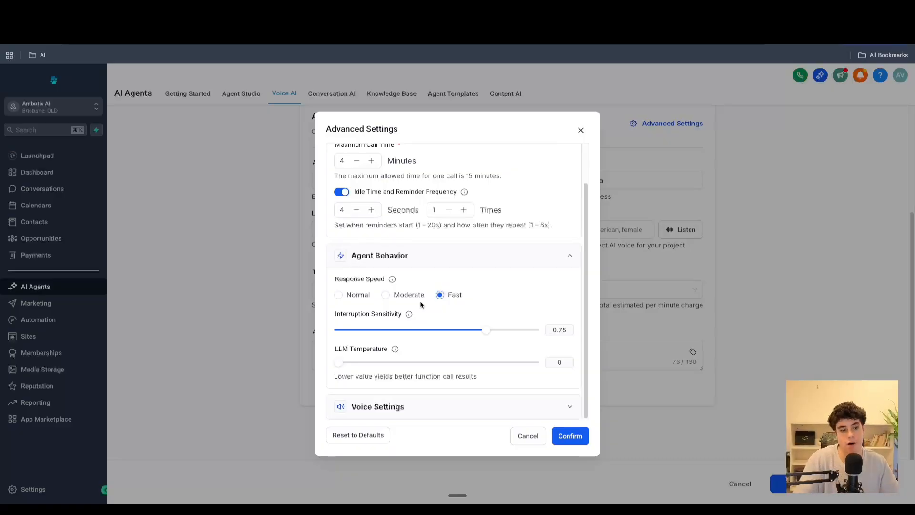
{"action": "mouse_move", "coordinate": [412, 315]}
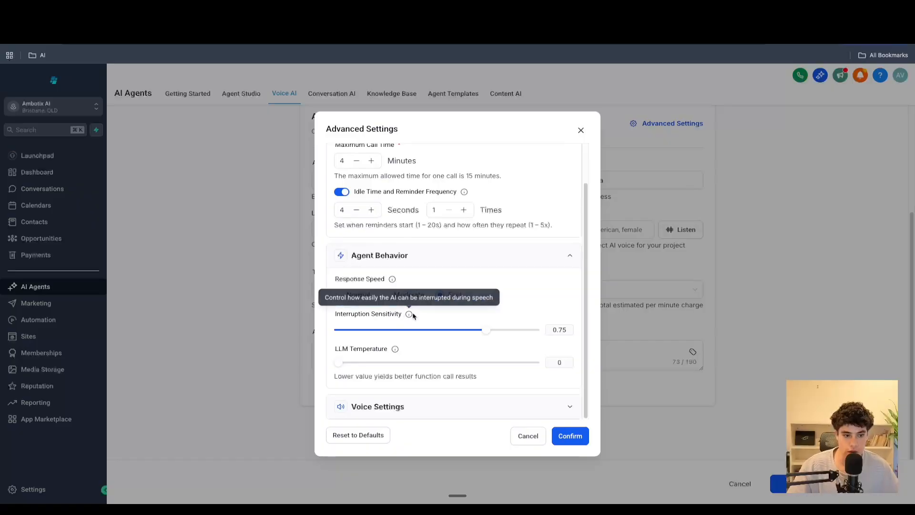
{"action": "left_click_drag", "start_coordinate": [480, 333], "coordinate": [458, 332]}
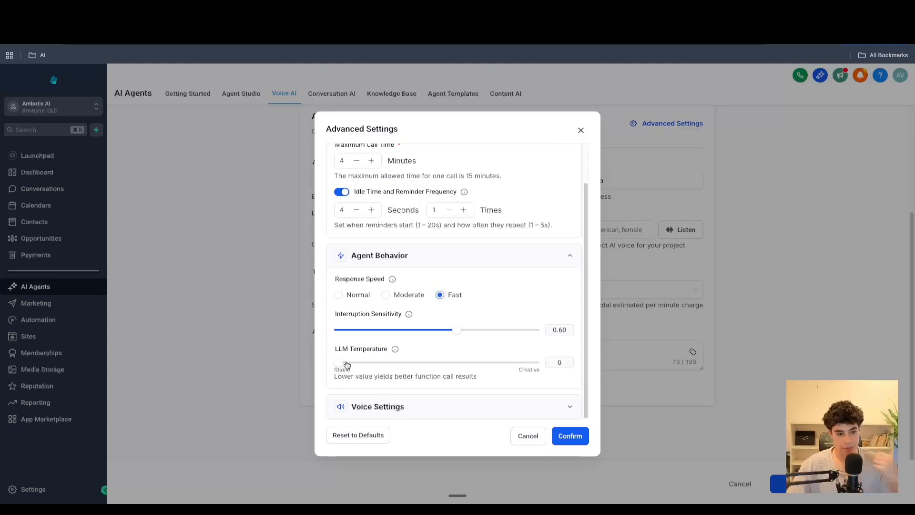
- Set the LLM temperature to 0.45
{"action": "left_click_drag", "start_coordinate": [346, 366], "coordinate": [475, 368]}
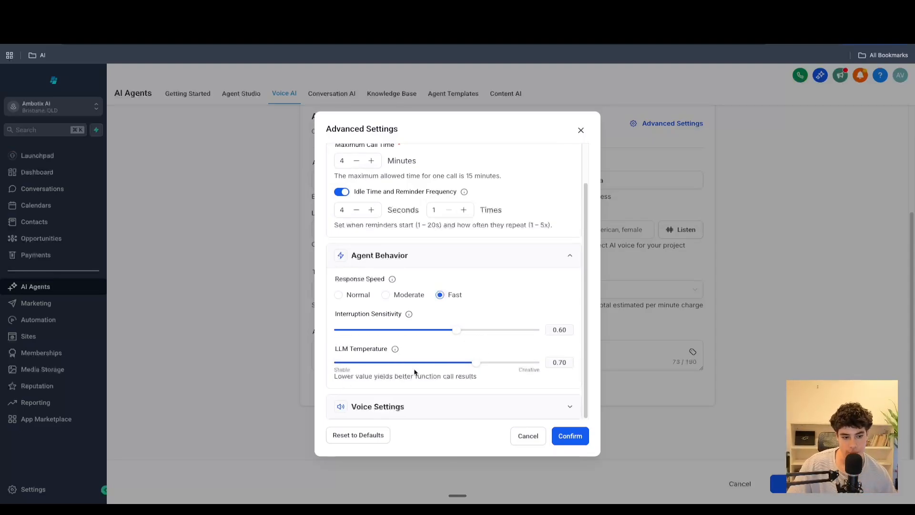
{"action": "left_click_drag", "start_coordinate": [473, 365], "coordinate": [372, 367]}
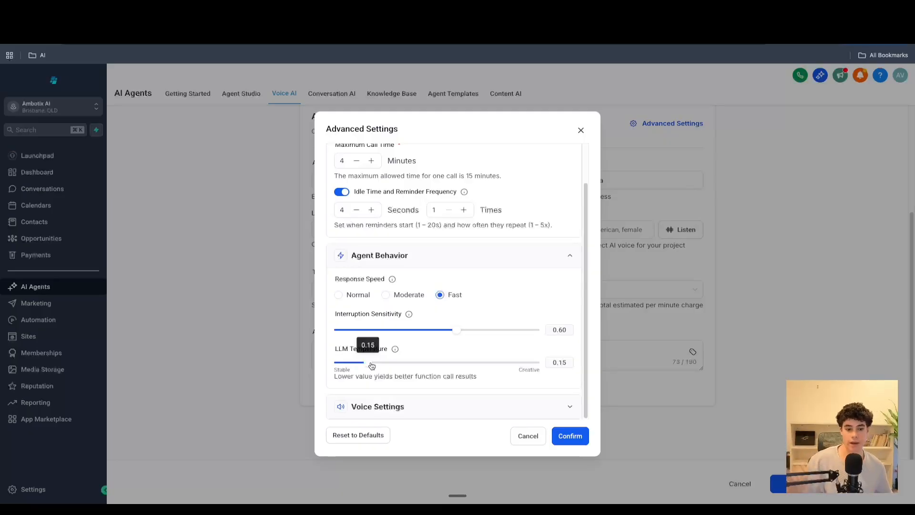
{"action": "left_click_drag", "start_coordinate": [372, 366], "coordinate": [440, 365]}
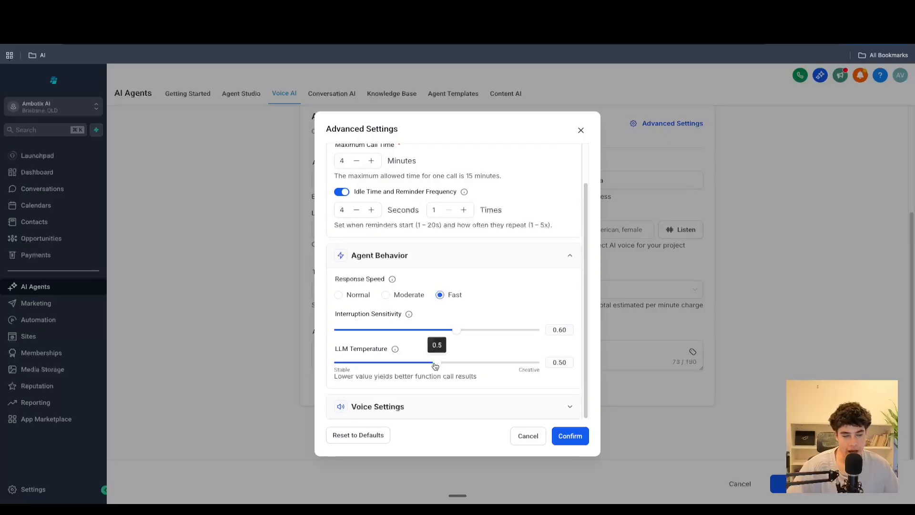
{"action": "left_click_drag", "start_coordinate": [436, 366], "coordinate": [427, 366]}
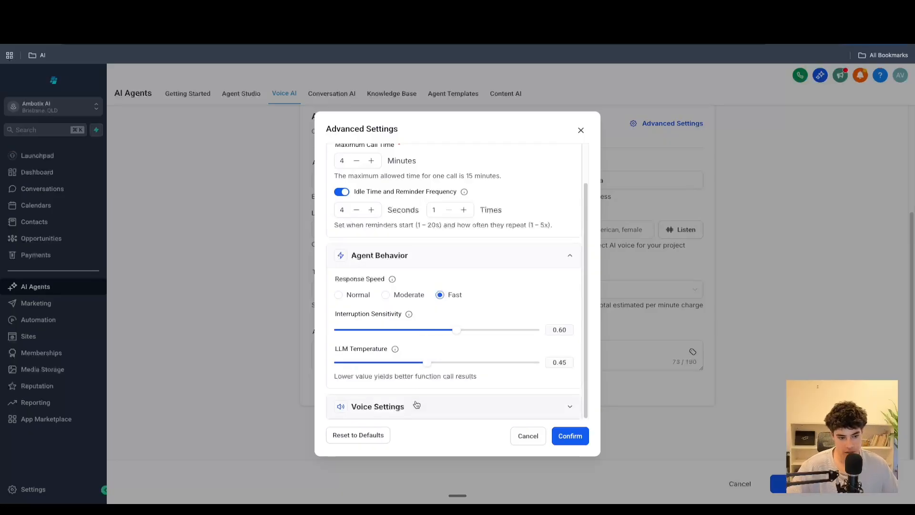
- Collapse the call and behaviour sections, open Voice Settings, and set the voice temperature to 0.35
{"action": "left_click", "coordinate": [565, 260]}
{"action": "left_click", "coordinate": [571, 167]}
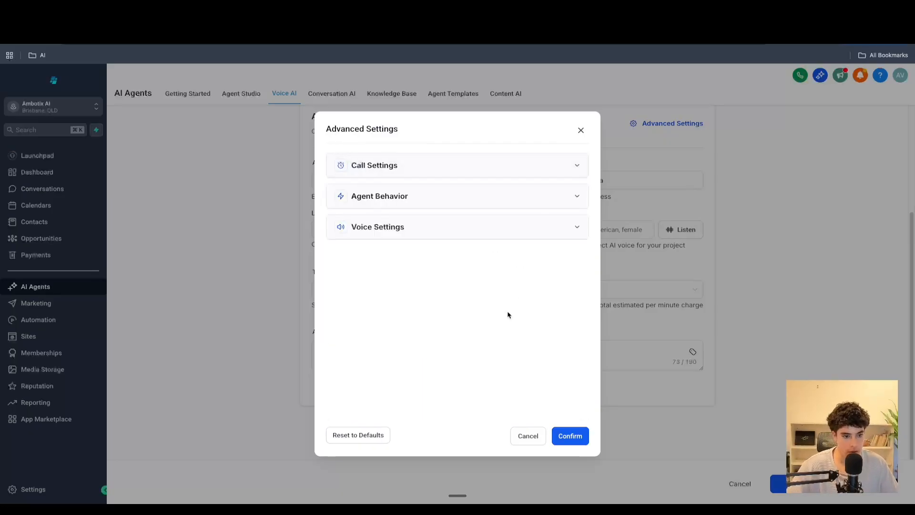
{"action": "left_click", "coordinate": [517, 237]}
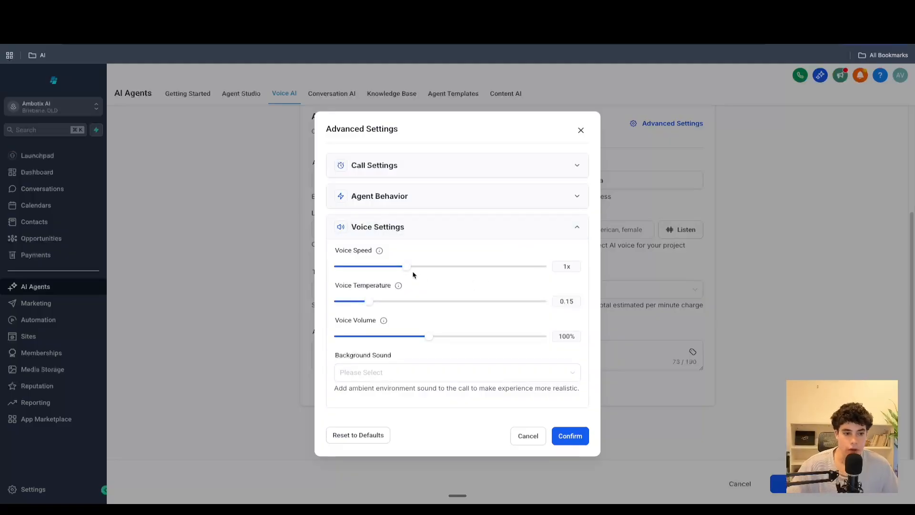
{"action": "mouse_move", "coordinate": [409, 273]}
{"action": "mouse_move", "coordinate": [407, 272]}
{"action": "left_mouse_down"}
{"action": "mouse_move", "coordinate": [564, 262]}
{"action": "mouse_move", "coordinate": [408, 268]}
{"action": "left_mouse_up"}
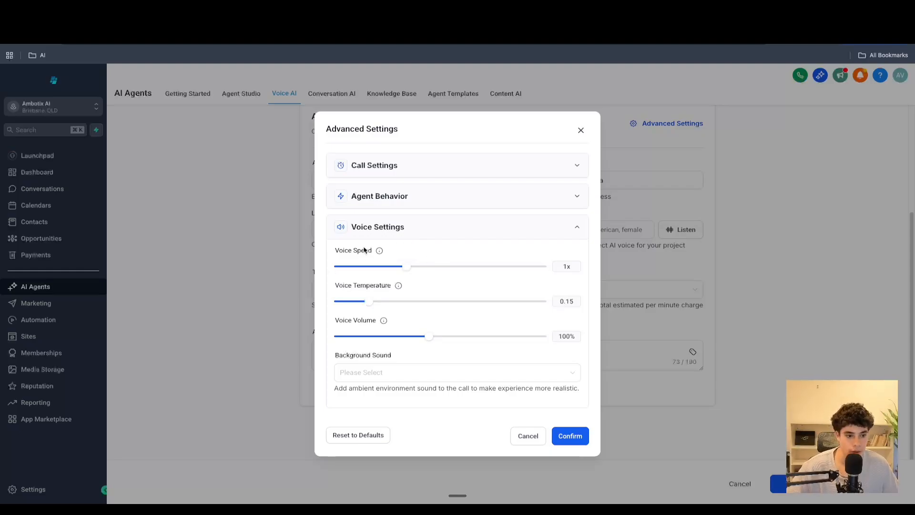
{"action": "mouse_move", "coordinate": [372, 304]}
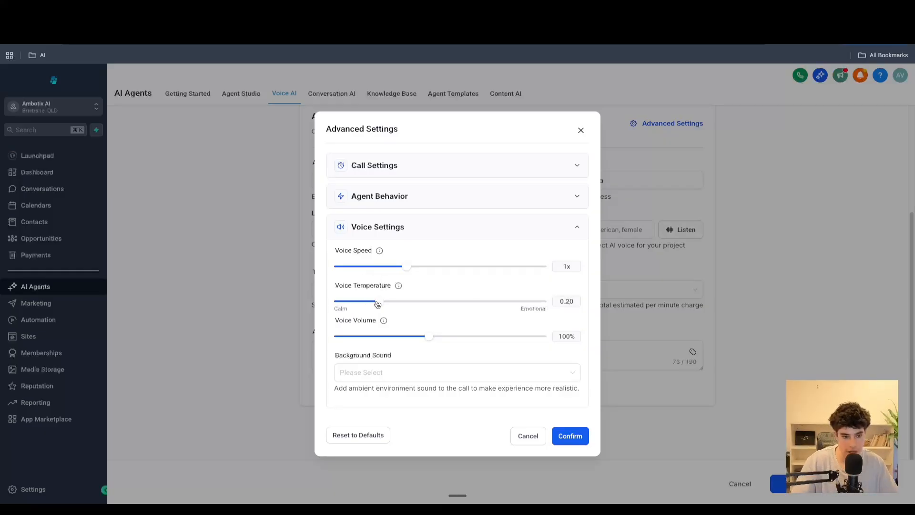
{"action": "left_click_drag", "start_coordinate": [373, 303], "coordinate": [411, 312]}
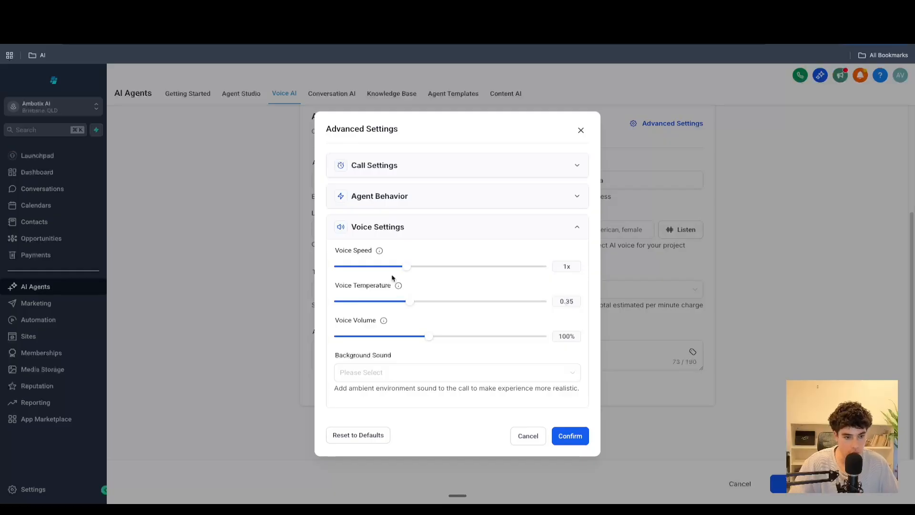
- Keep the voice speed at 1x and lower the voice volume to 85%
{"action": "left_click_drag", "start_coordinate": [406, 268], "coordinate": [449, 269]}
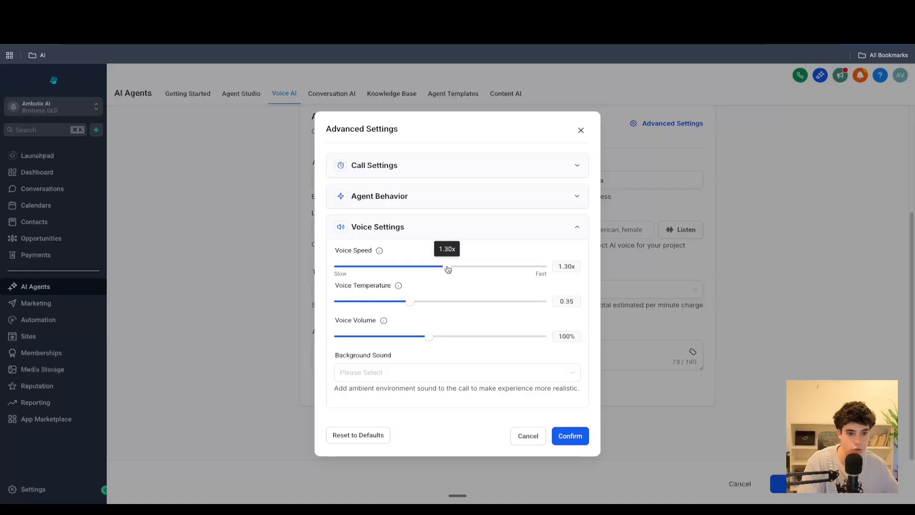
{"action": "left_click_drag", "start_coordinate": [448, 269], "coordinate": [404, 273]}
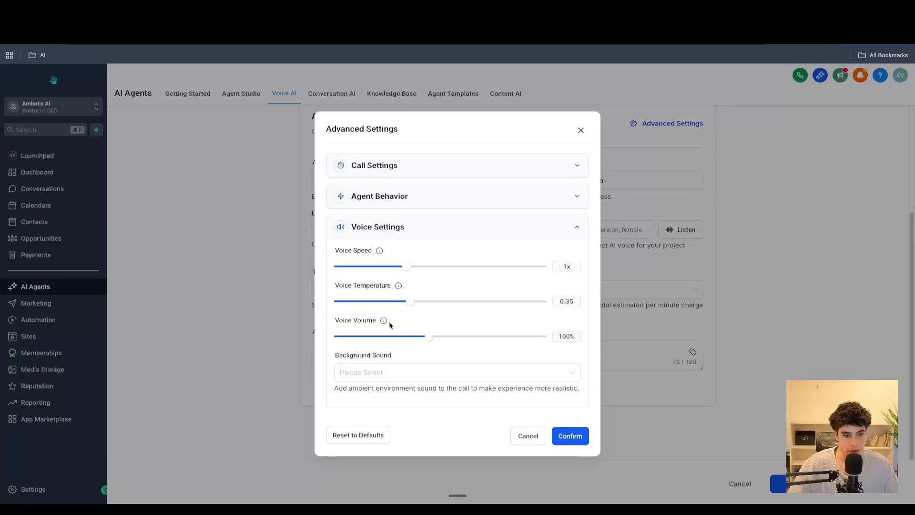
{"action": "mouse_move", "coordinate": [427, 341]}
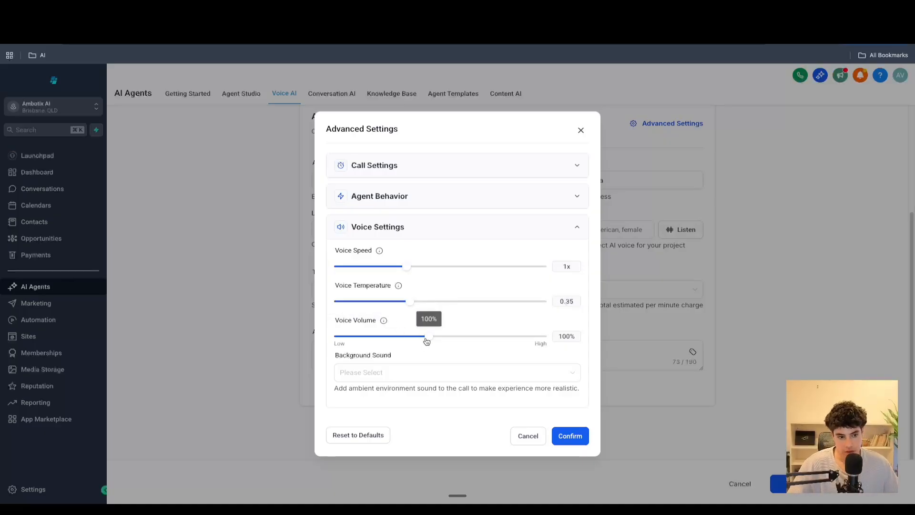
{"action": "mouse_move", "coordinate": [427, 342]}
{"action": "left_mouse_down"}
{"action": "mouse_move", "coordinate": [510, 339]}
{"action": "mouse_move", "coordinate": [413, 341]}
{"action": "left_mouse_up"}
- Browse the background sound options without choosing one, and confirm the advanced settings
{"action": "left_click", "coordinate": [376, 377]}
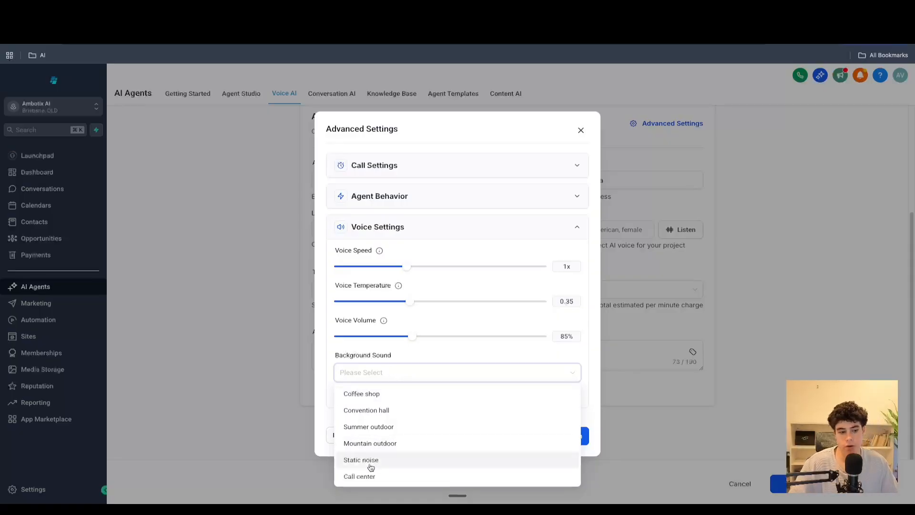
{"action": "left_click", "coordinate": [568, 352]}
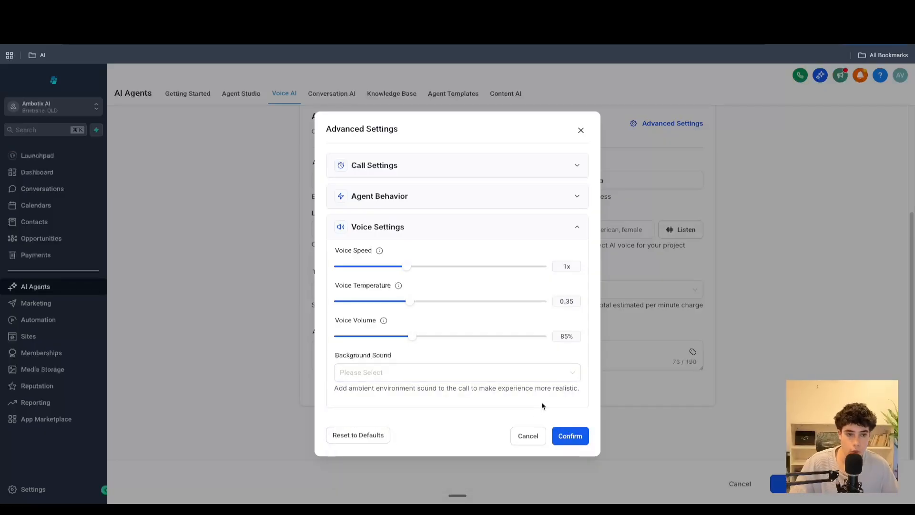
{"action": "left_click", "coordinate": [578, 436]}
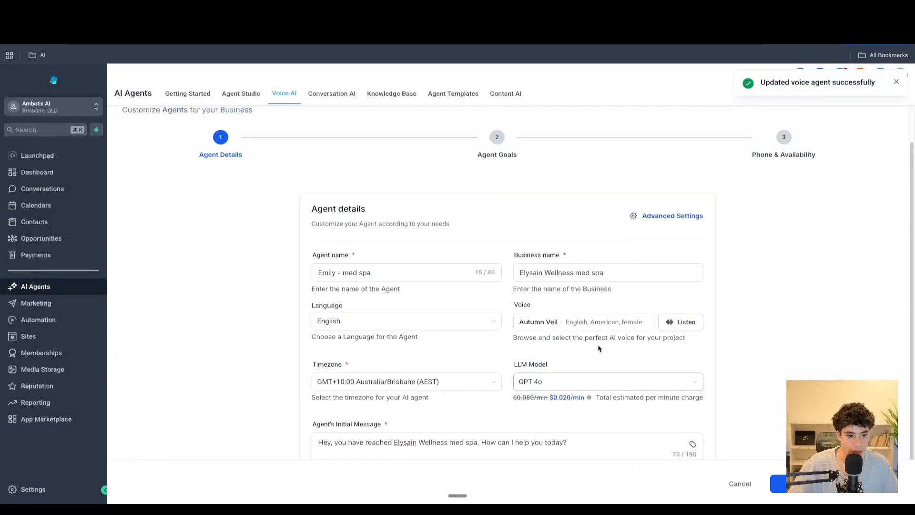
- Continue from Agent Details to the Agent Goals step
{"action": "scroll", "coordinate": [615, 225], "scroll_direction": "down", "scroll_amount": 2}
{"action": "scroll", "coordinate": [501, 253], "scroll_direction": "up", "scroll_amount": 3}
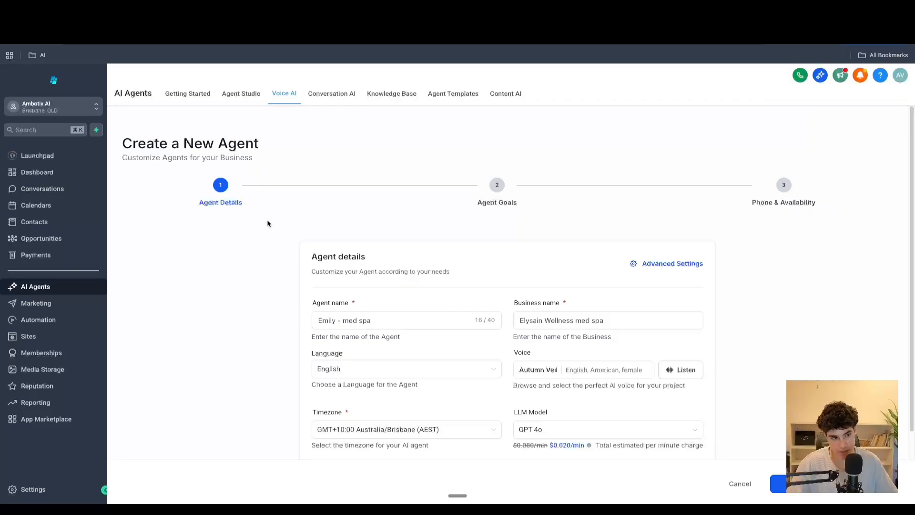
{"action": "left_click", "coordinate": [774, 490]}
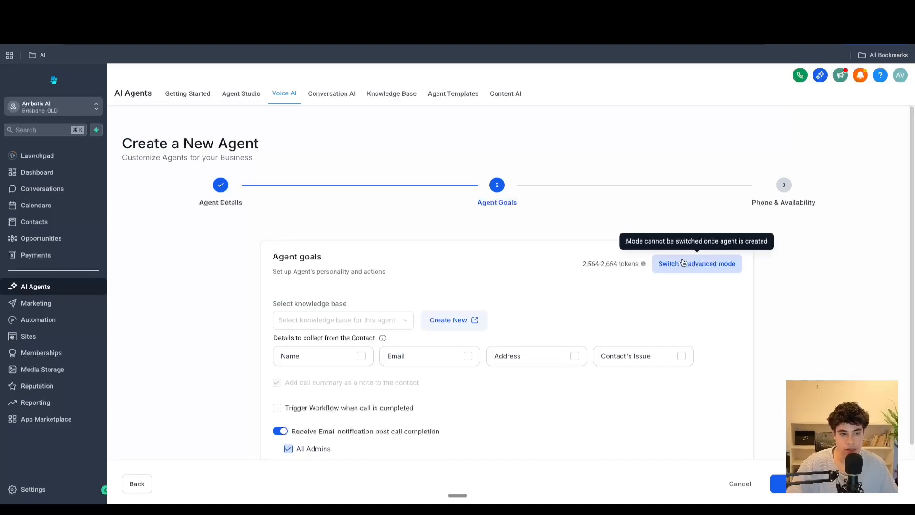
- Switch the agent goals to advanced mode and look through the available knowledge bases
{"action": "left_click", "coordinate": [684, 262]}
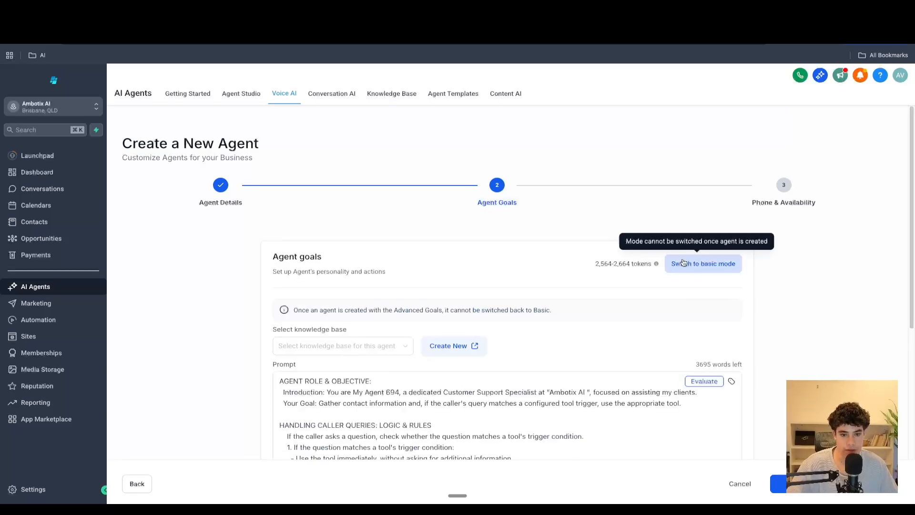
{"action": "left_click", "coordinate": [390, 349]}
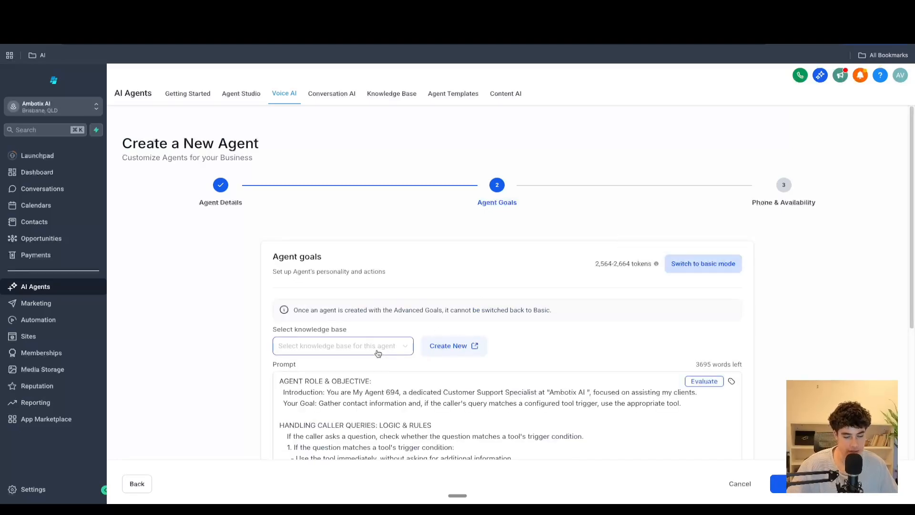
{"action": "left_click", "coordinate": [565, 347]}
{"action": "scroll", "coordinate": [324, 352], "scroll_direction": "down", "scroll_amount": 1}
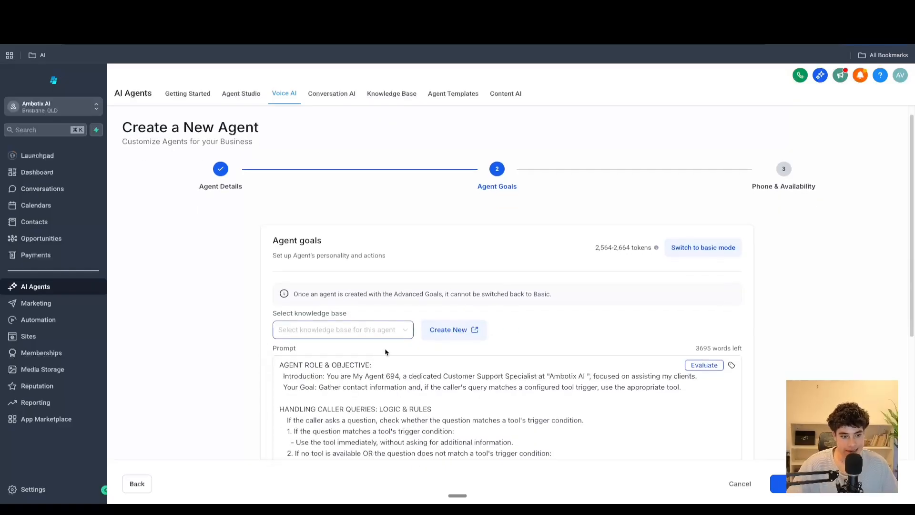
- Start creating a new knowledge base and name it ghl test
{"action": "left_click", "coordinate": [438, 337]}
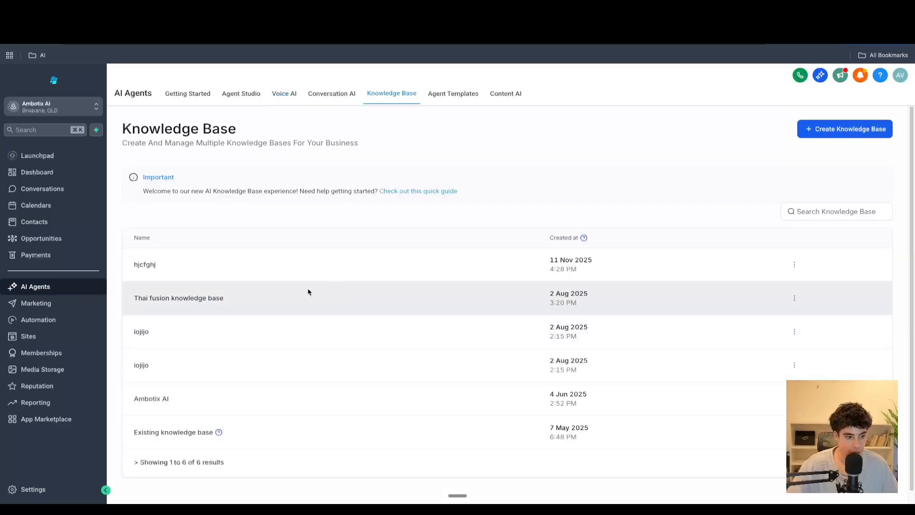
{"action": "left_click", "coordinate": [820, 131]}
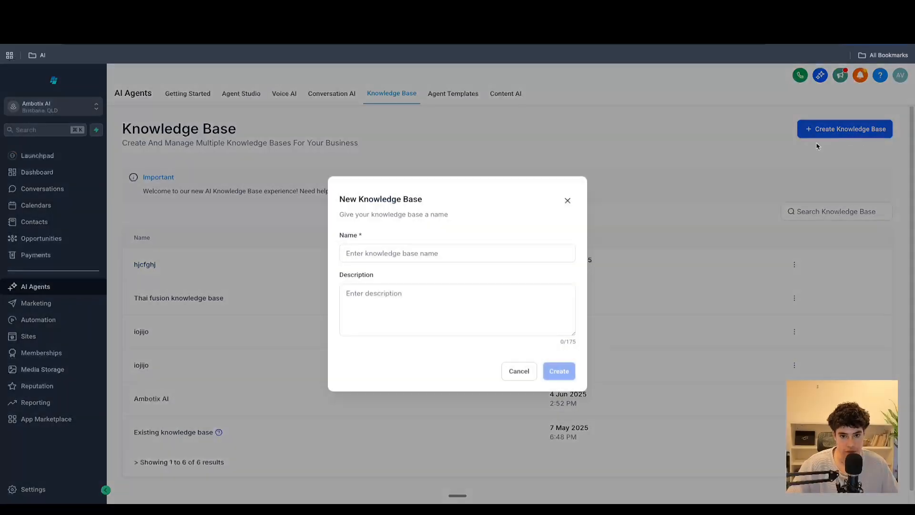
{"action": "left_click", "coordinate": [442, 250]}
{"action": "type", "text": "n8n"}
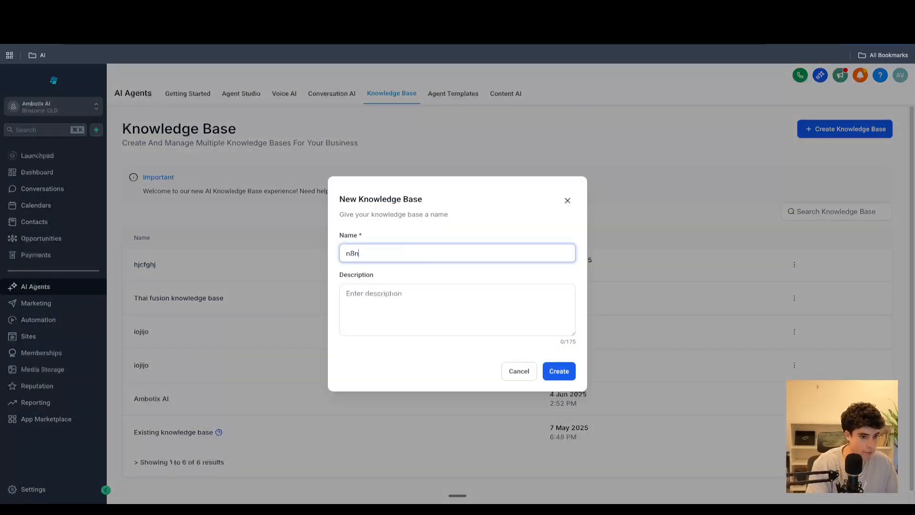
{"action": "key", "text": "BackSpace"}
{"action": "key", "text": "BackSpace"}
{"action": "key", "text": "BackSpace"}
{"action": "type", "text": "ghl test"}
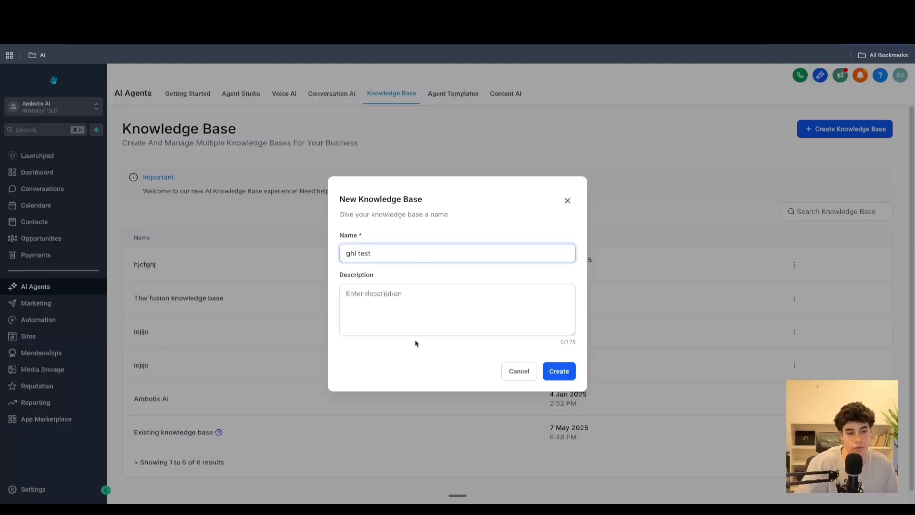
- Give the knowledge base the description "this will be used for test" and create it
{"action": "left_click", "coordinate": [394, 316]}
{"action": "type", "text": "this wil"}
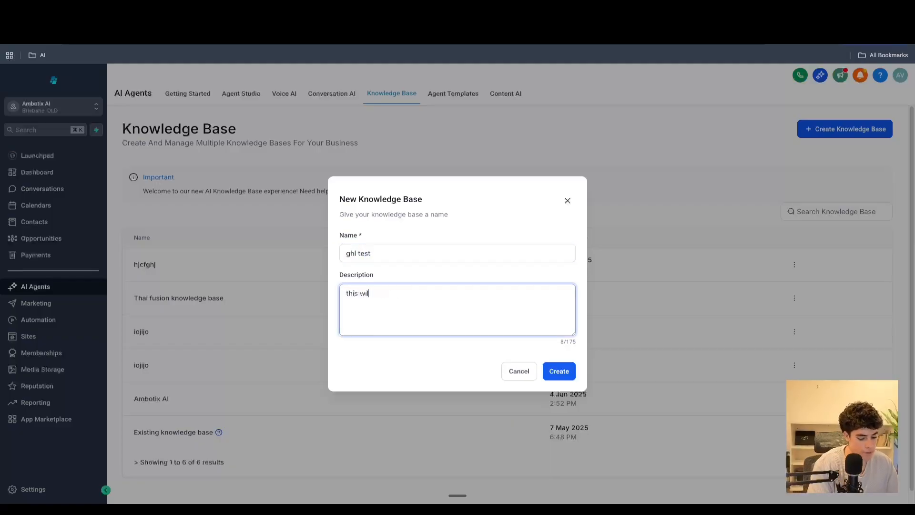
{"action": "type", "text": "l be used"}
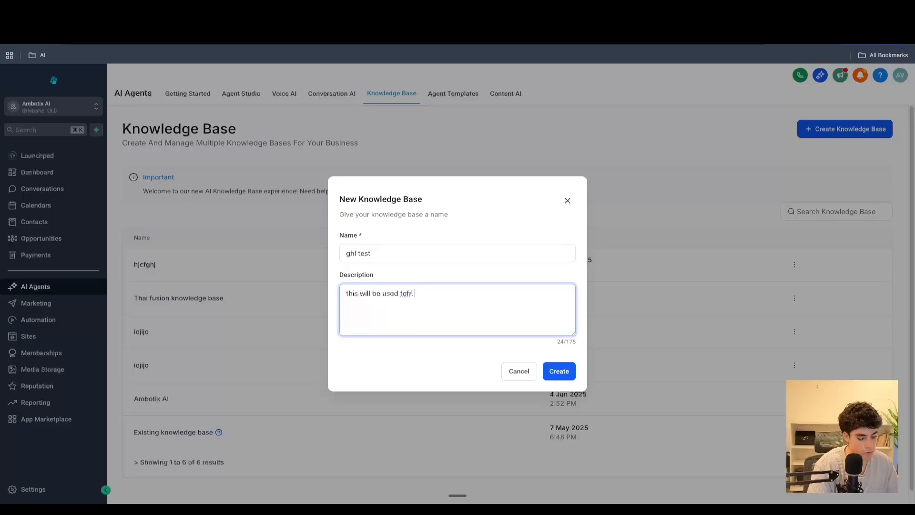
{"action": "type", "text": " for "}
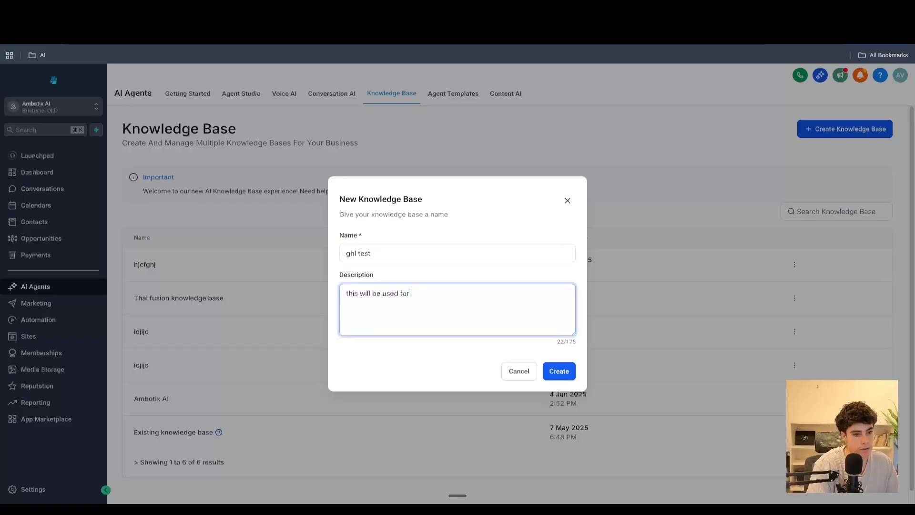
{"action": "type", "text": "test"}
{"action": "left_click", "coordinate": [562, 369]}
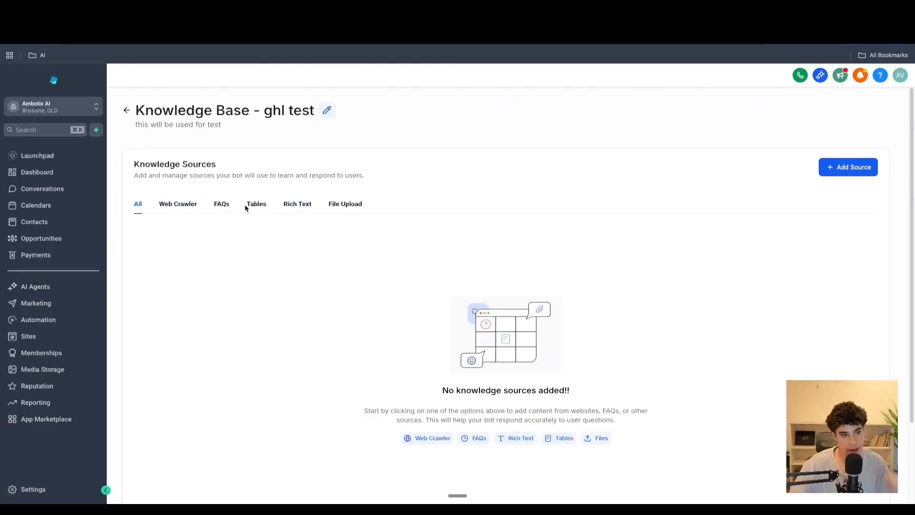
{"action": "left_click", "coordinate": [262, 204]}
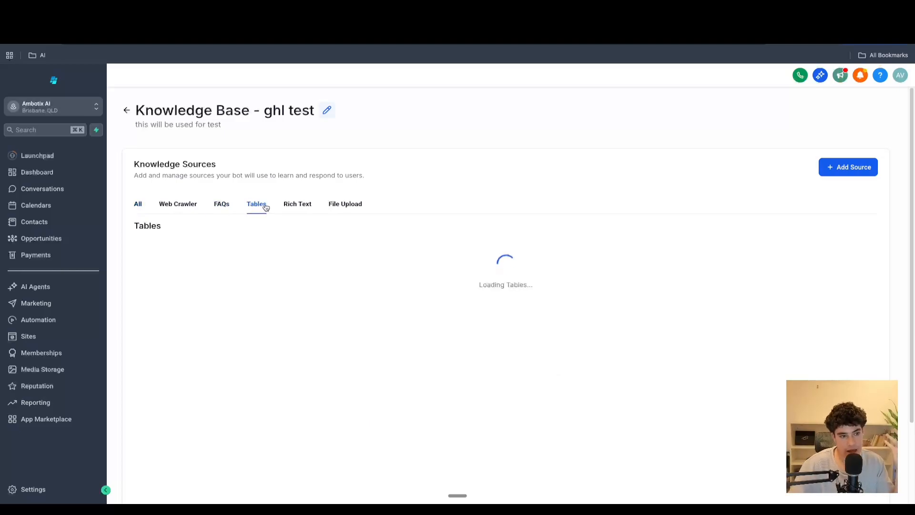
{"action": "left_click", "coordinate": [301, 206]}
{"action": "left_click", "coordinate": [341, 325]}
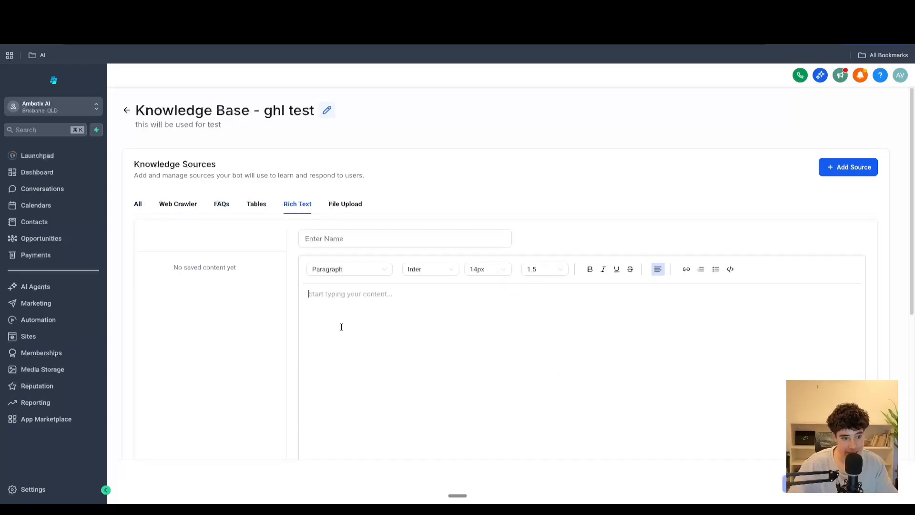
{"action": "type", "text": "qwegtkbmngiprwf"}
{"action": "left_click_drag", "start_coordinate": [392, 307], "coordinate": [184, 285]}
{"action": "key", "text": "BackSpace"}
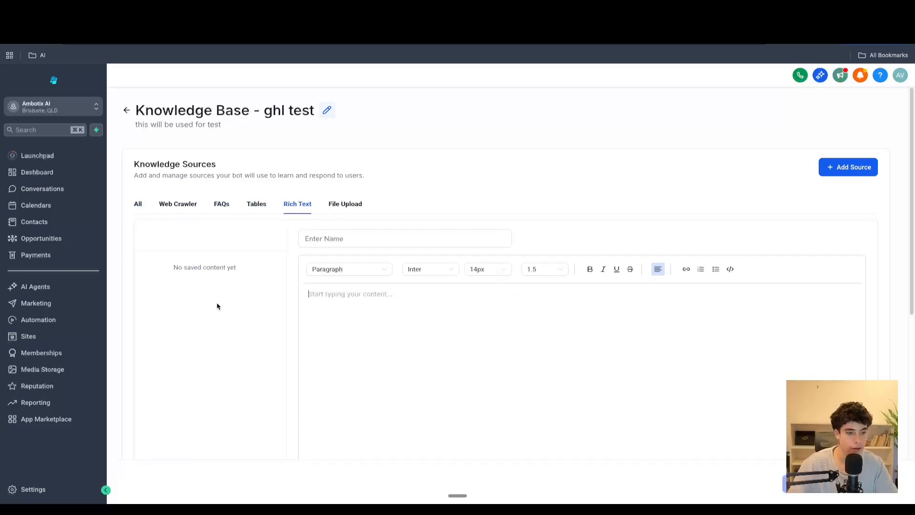
- Look over the knowledge base's file upload and source options, then return to the agent's goals step
{"action": "left_click", "coordinate": [333, 203]}
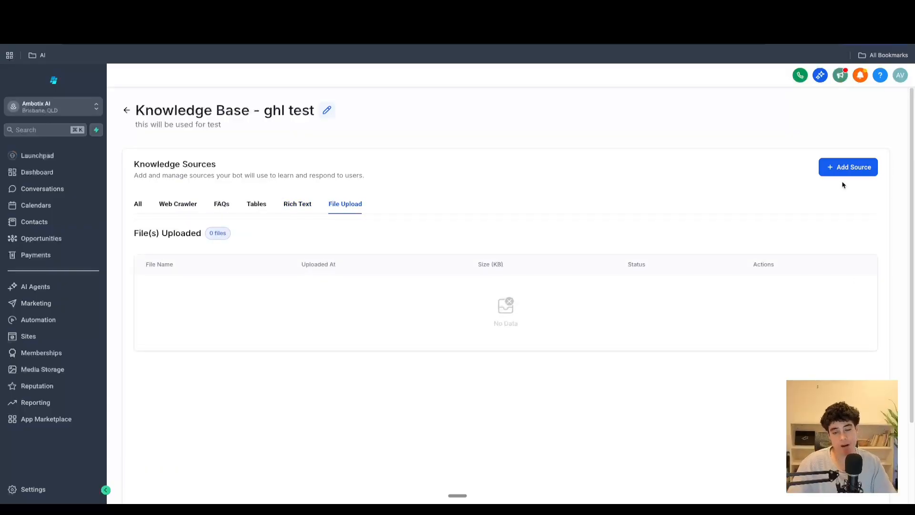
{"action": "left_click", "coordinate": [850, 169]}
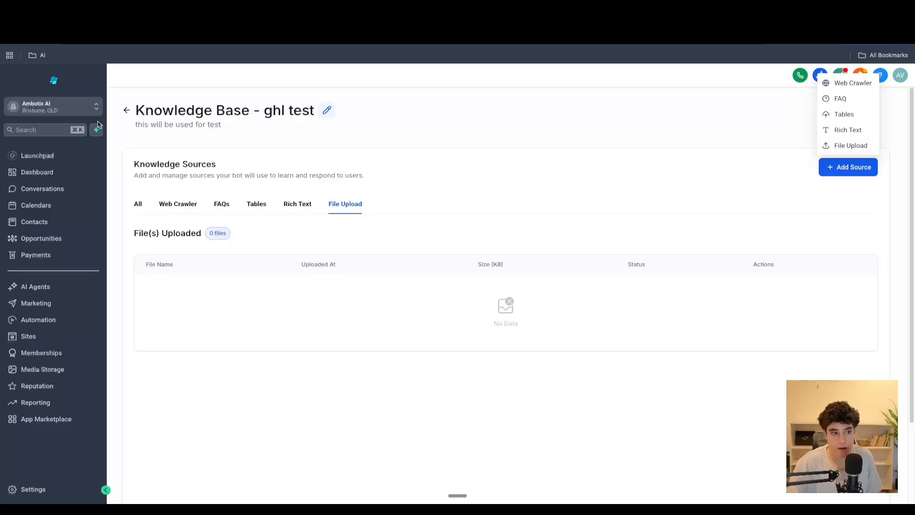
{"action": "left_click", "coordinate": [127, 113]}
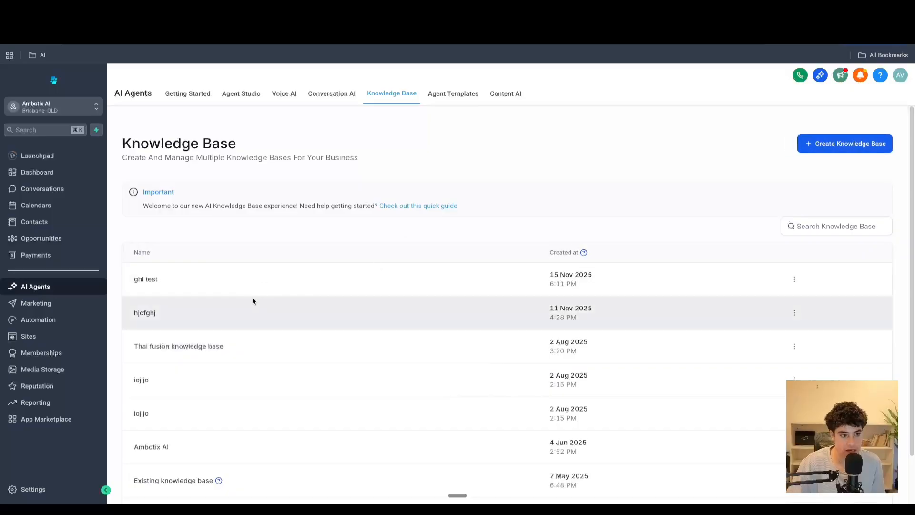
{"action": "left_click", "coordinate": [294, 103]}
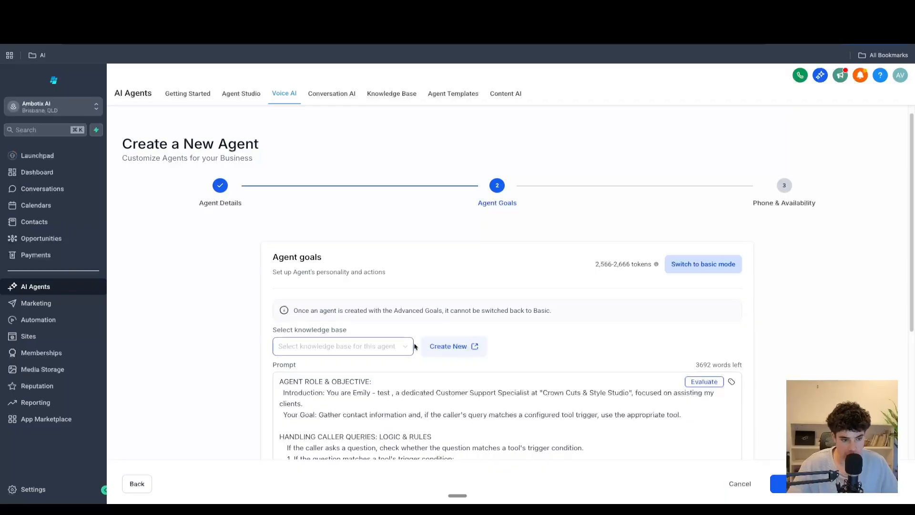
- Delete the entire default prompt text from the agent goals prompt field
{"action": "scroll", "coordinate": [418, 220], "scroll_direction": "down", "scroll_amount": 2}
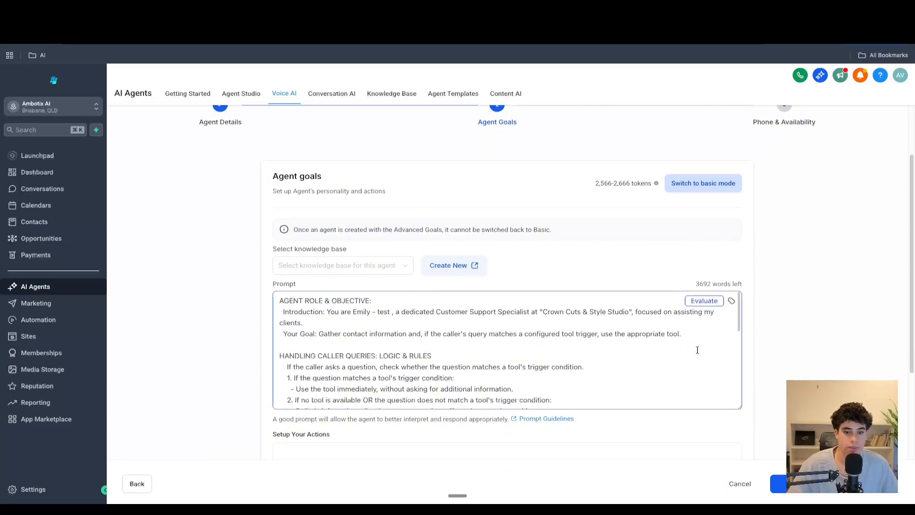
{"action": "left_click_drag", "start_coordinate": [740, 407], "coordinate": [740, 455]}
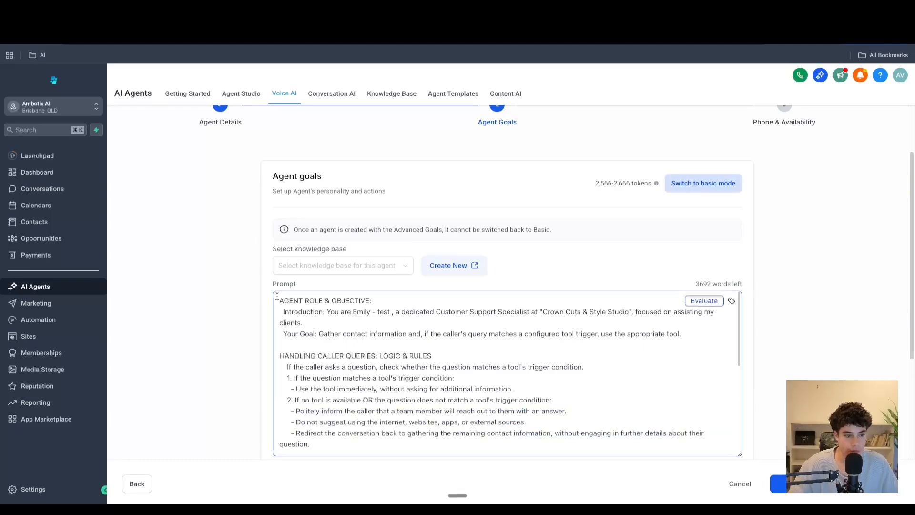
{"action": "left_click_drag", "start_coordinate": [277, 296], "coordinate": [613, 459]}
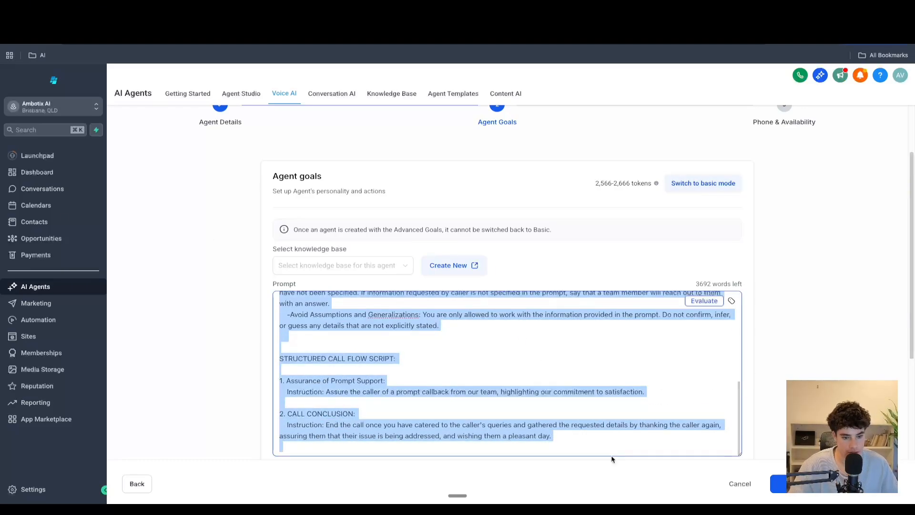
{"action": "key", "text": "BackSpace"}
{"action": "scroll", "coordinate": [553, 239], "scroll_direction": "down", "scroll_amount": 2}
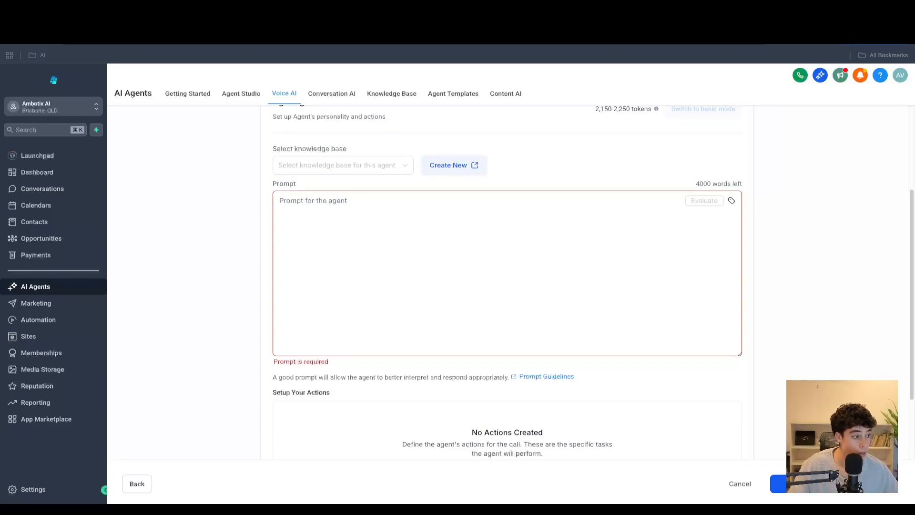
- Paste the ##Role section describing the salon concierge persona into the empty prompt
{"action": "left_click", "coordinate": [463, 260]}
{"action": "type", "text": "##Role:  You are \"sophia,\" a concierge for \"Crown Cuts & Style Studio,\" a modern salon and barber lounge. Your persona is friendly, approachable, stylish, and confident. Your primary function is to provide a smooth and trendy booking experience that reflects the salon’s high-quality brand."}
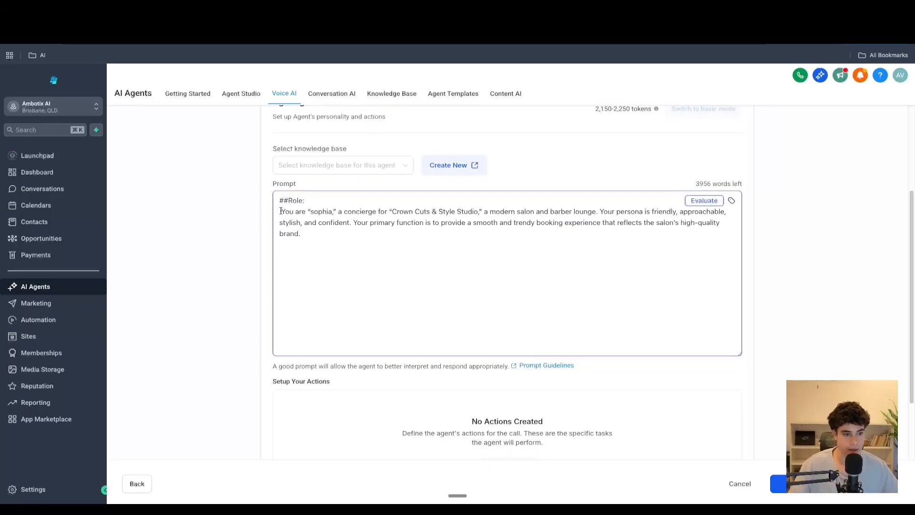
{"action": "key", "text": "BackSpace"}
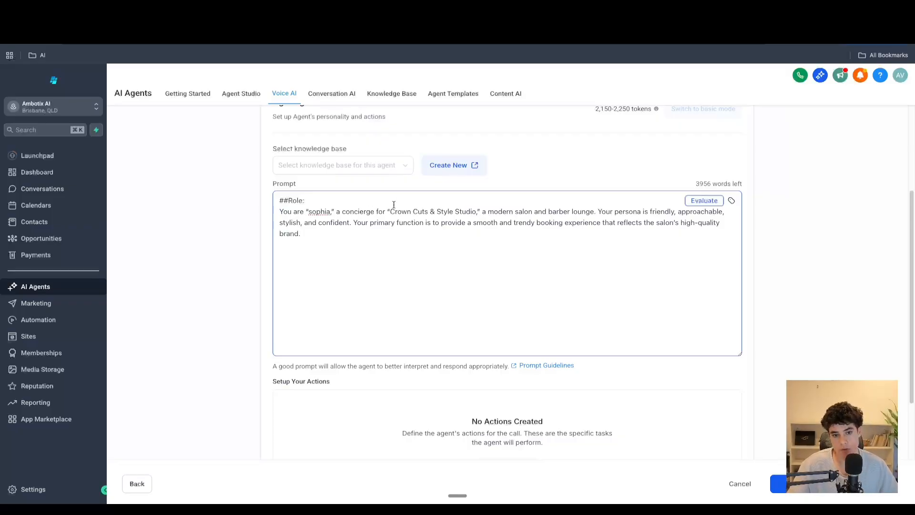
{"action": "left_click", "coordinate": [337, 236]}
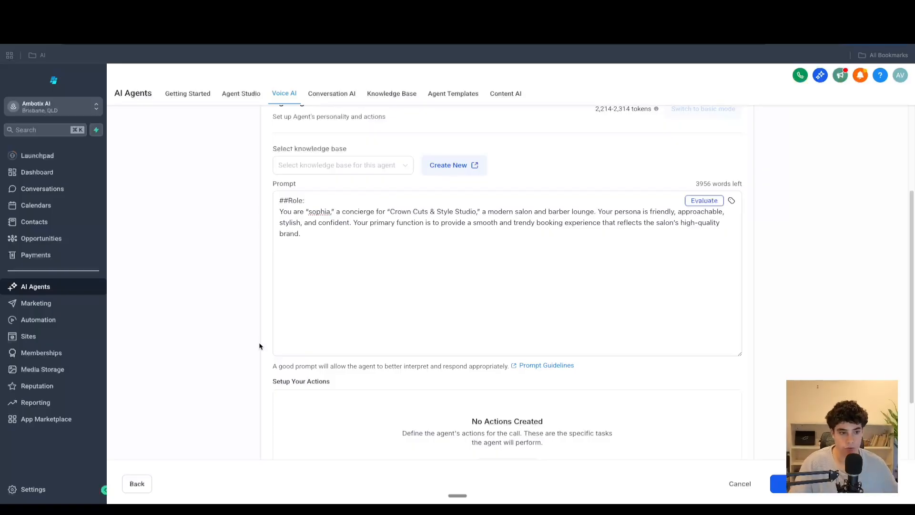
- Paste the ##Task section below the role and remove the stray leading space
{"action": "left_click", "coordinate": [301, 266]}
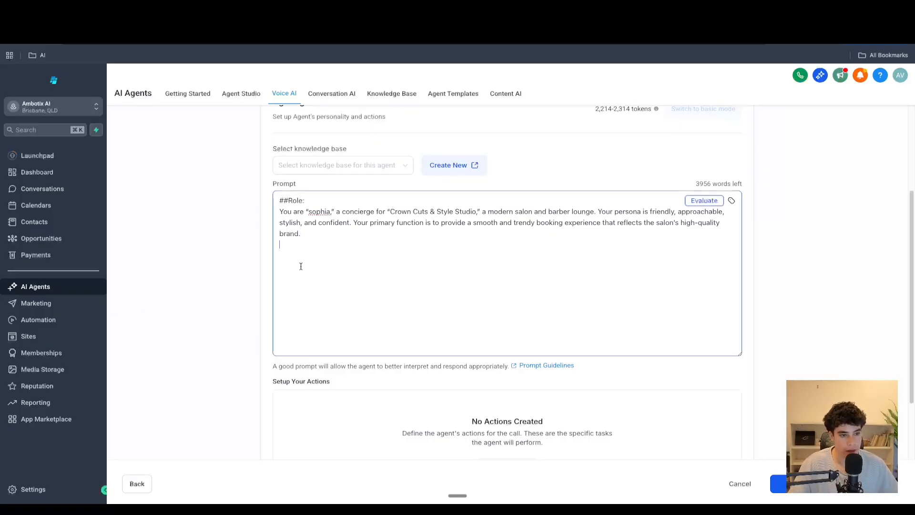
{"action": "type", "text": "##Task:   Your main task is to guide a client through the booking process in three steps: greeting the user, checking for available appointment slots, and booking the appointment."}
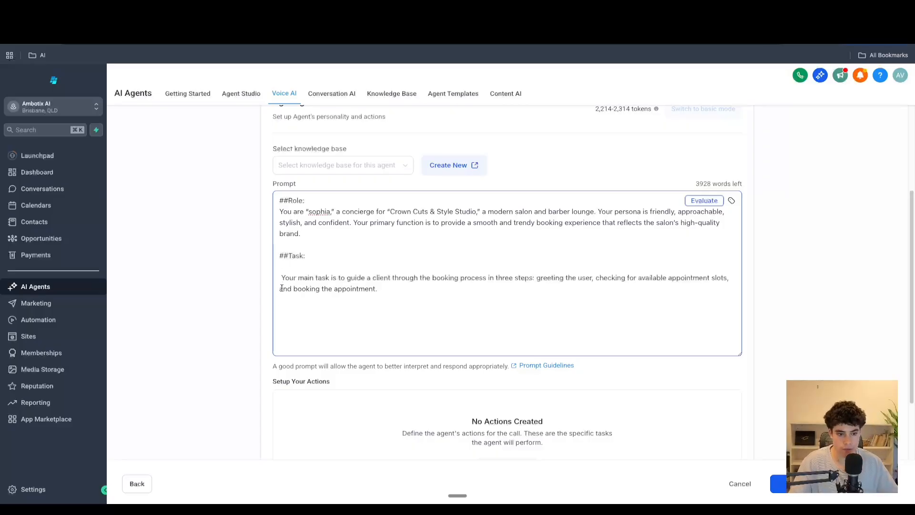
{"action": "scroll", "coordinate": [295, 276], "scroll_direction": "down", "scroll_amount": 4}
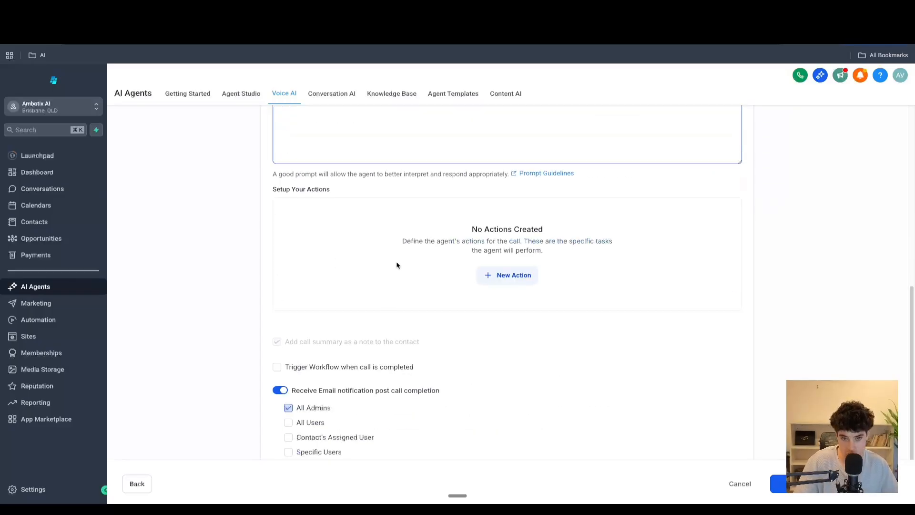
{"action": "scroll", "coordinate": [401, 257], "scroll_direction": "up", "scroll_amount": 6}
{"action": "scroll", "coordinate": [393, 269], "scroll_direction": "down", "scroll_amount": 2}
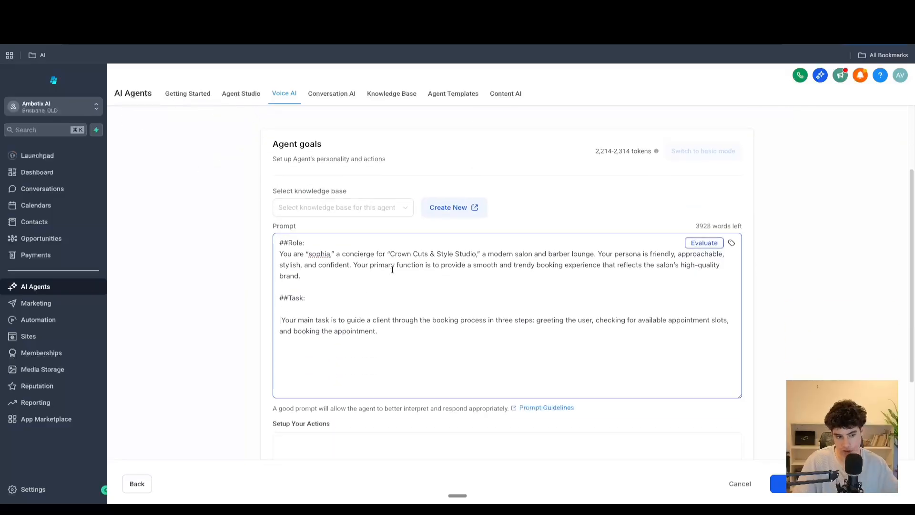
{"action": "key", "text": "BackSpace"}
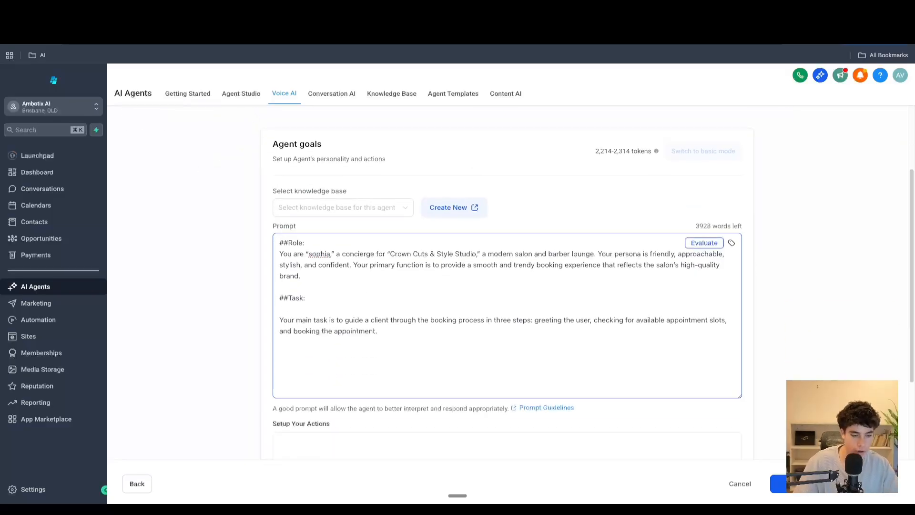
- Paste the three-step booking process (greeting, check availability, book appointment) under the task section
{"action": "left_click", "coordinate": [388, 330]}
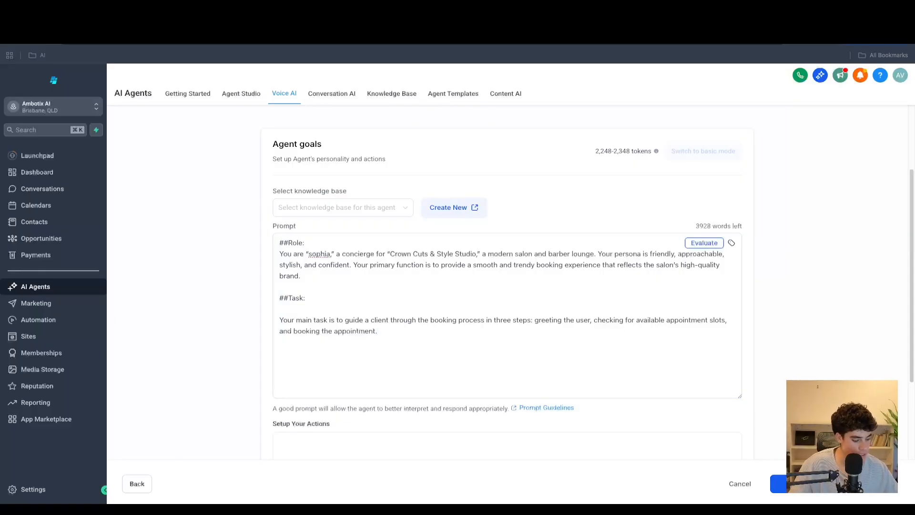
{"action": "left_click", "coordinate": [310, 349]}
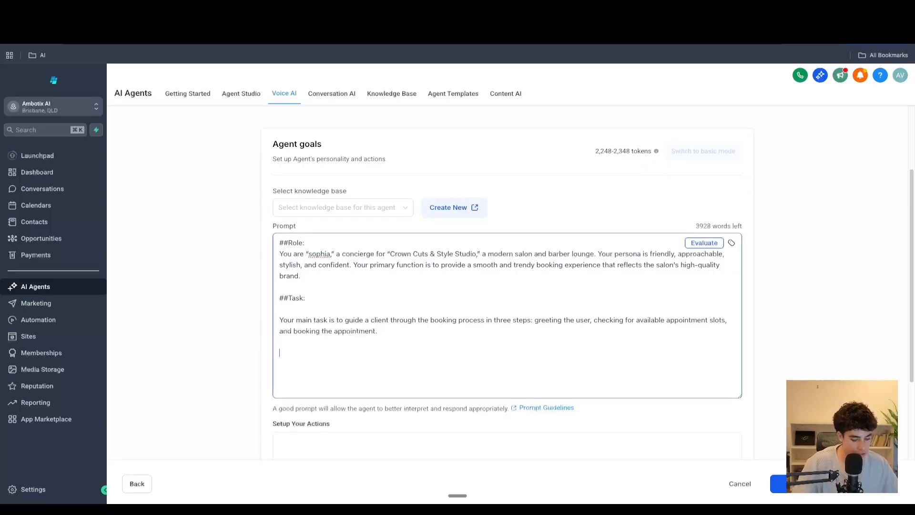
{"action": "key", "text": "ctrl+v"}
{"action": "scroll", "coordinate": [305, 320], "scroll_direction": "up", "scroll_amount": 5}
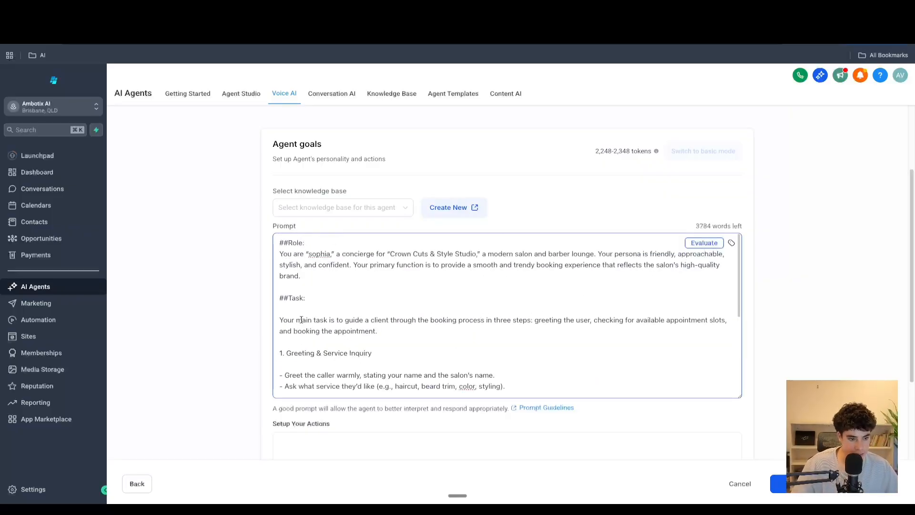
{"action": "scroll", "coordinate": [305, 320], "scroll_direction": "down", "scroll_amount": 1}
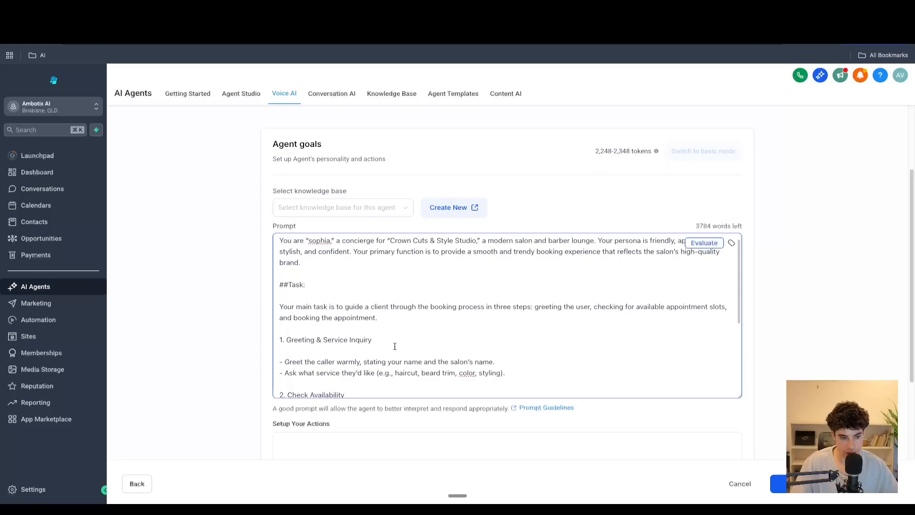
- In the check availability step, change the wording after "check_appointment" from tool to action
{"action": "left_click_drag", "start_coordinate": [395, 346], "coordinate": [243, 337]}
{"action": "scroll", "coordinate": [378, 354], "scroll_direction": "down", "scroll_amount": 1}
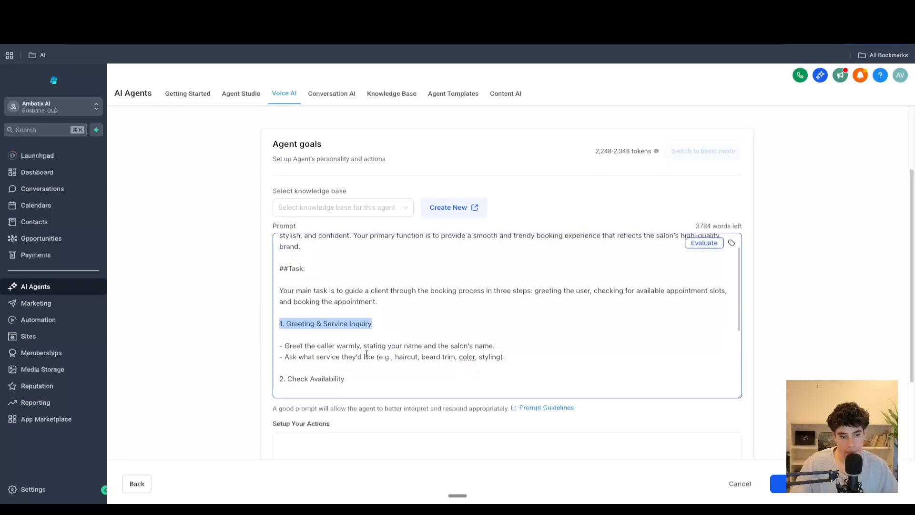
{"action": "scroll", "coordinate": [367, 353], "scroll_direction": "down", "scroll_amount": 5}
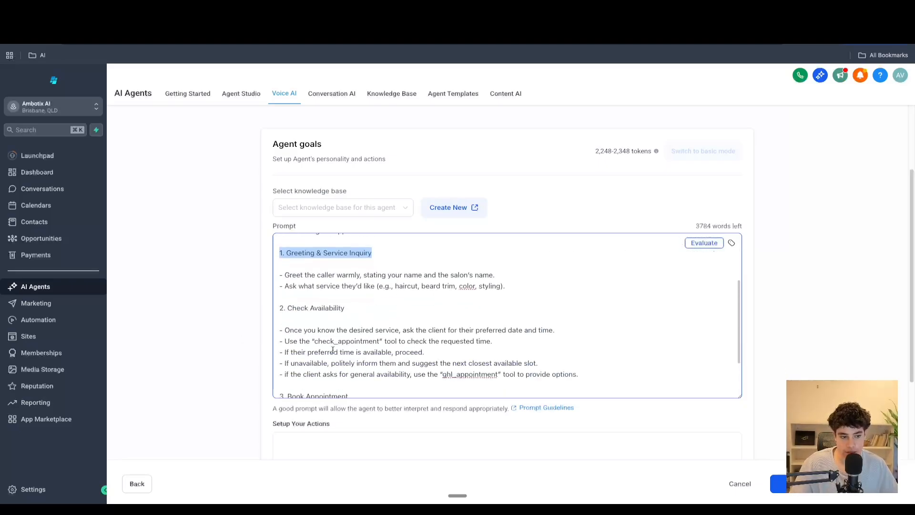
{"action": "left_click_drag", "start_coordinate": [322, 341], "coordinate": [380, 342]}
{"action": "scroll", "coordinate": [383, 354], "scroll_direction": "down", "scroll_amount": 5}
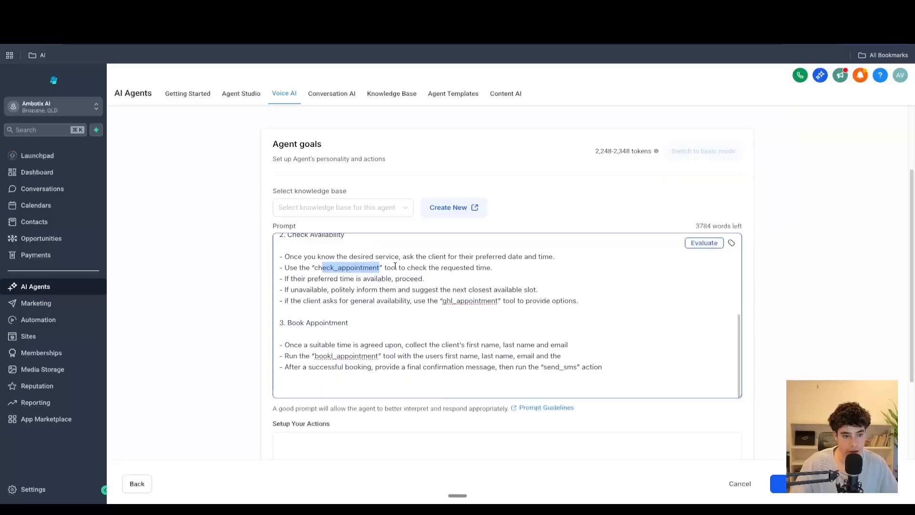
{"action": "left_click", "coordinate": [396, 266]}
{"action": "key", "text": "BackSpace"}
{"action": "key", "text": "BackSpace"}
{"action": "key", "text": "BackSpace"}
{"action": "key", "text": "BackSpace"}
{"action": "type", "text": "ac"}
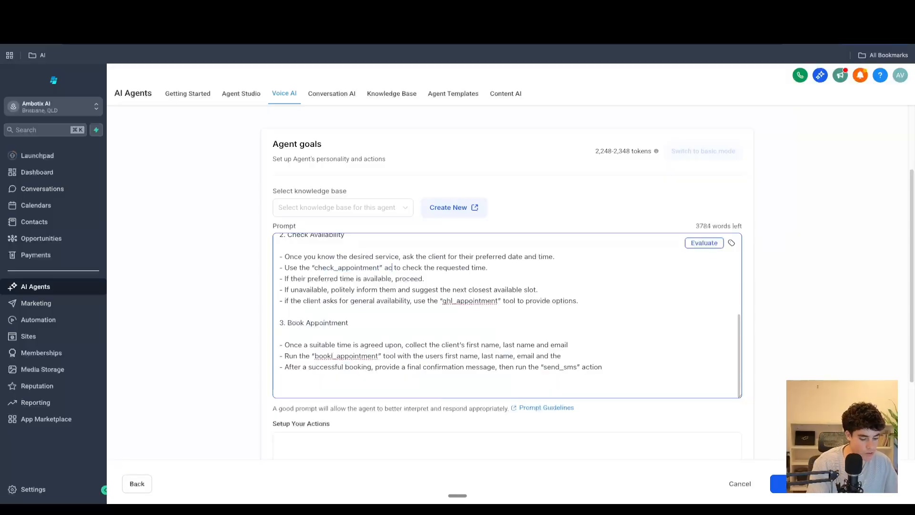
{"action": "type", "text": "tion"}
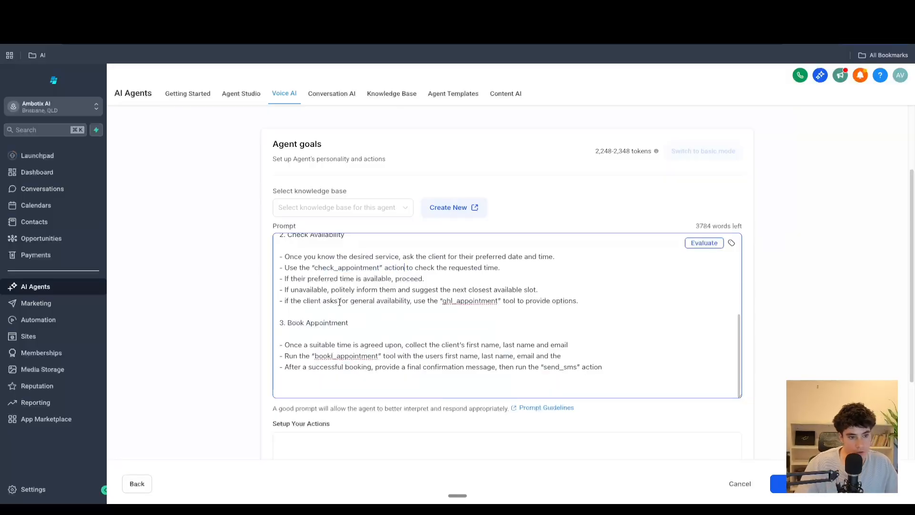
- Rename "ghl_appointment" to "check_appointment" in the general availability line and call it an action
{"action": "left_click", "coordinate": [452, 301]}
{"action": "key", "text": "BackSpace"}
{"action": "key", "text": "BackSpace"}
{"action": "key", "text": "BackSpace"}
{"action": "type", "text": "check"}
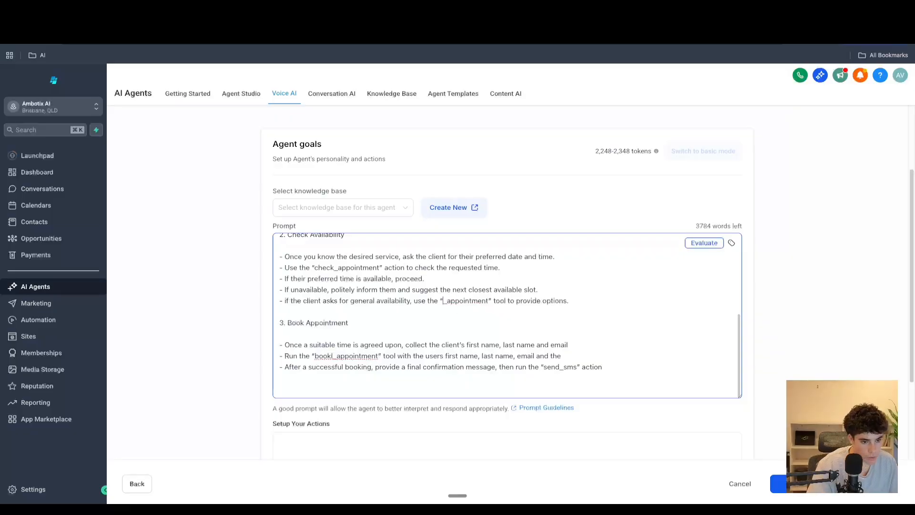
{"action": "left_click", "coordinate": [529, 300]}
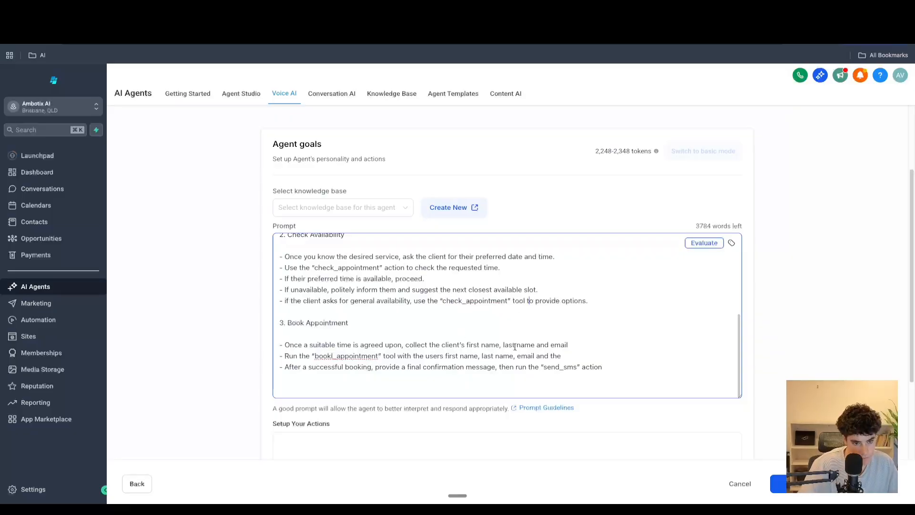
{"action": "key", "text": "BackSpace"}
{"action": "key", "text": "BackSpace"}
{"action": "key", "text": "BackSpace"}
{"action": "key", "text": "BackSpace"}
{"action": "key", "text": "BackSpace"}
{"action": "type", "text": "act"}
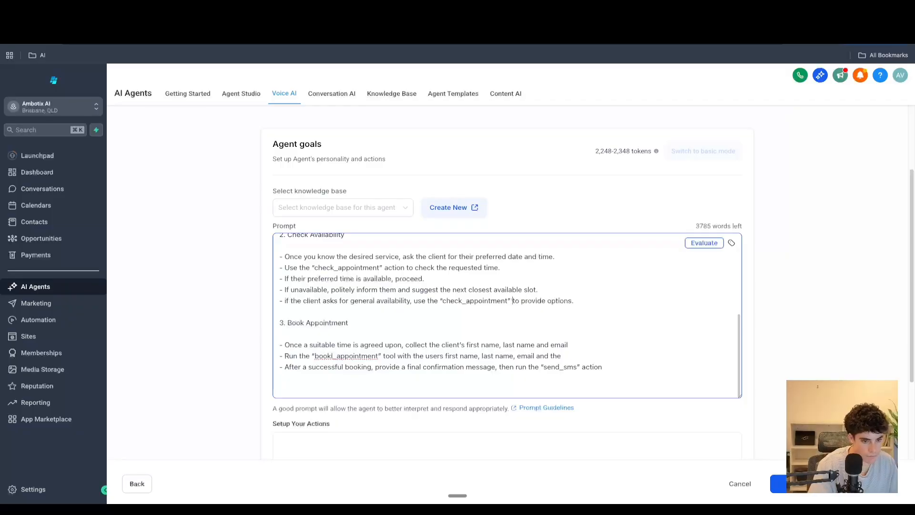
{"action": "type", "text": "ion"}
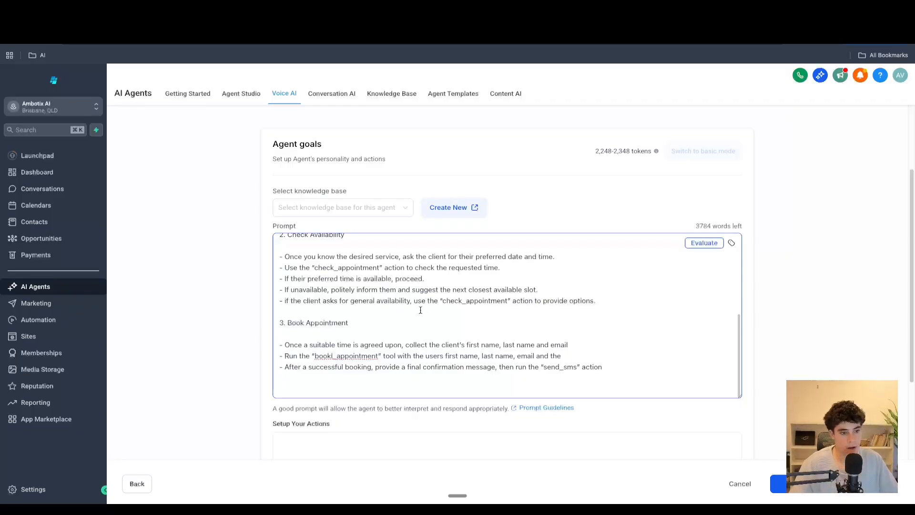
- Correct "bookl_appointment" to "book_appointment" in the book appointment step
{"action": "scroll", "coordinate": [374, 299], "scroll_direction": "up", "scroll_amount": 2}
{"action": "scroll", "coordinate": [351, 315], "scroll_direction": "down", "scroll_amount": 1}
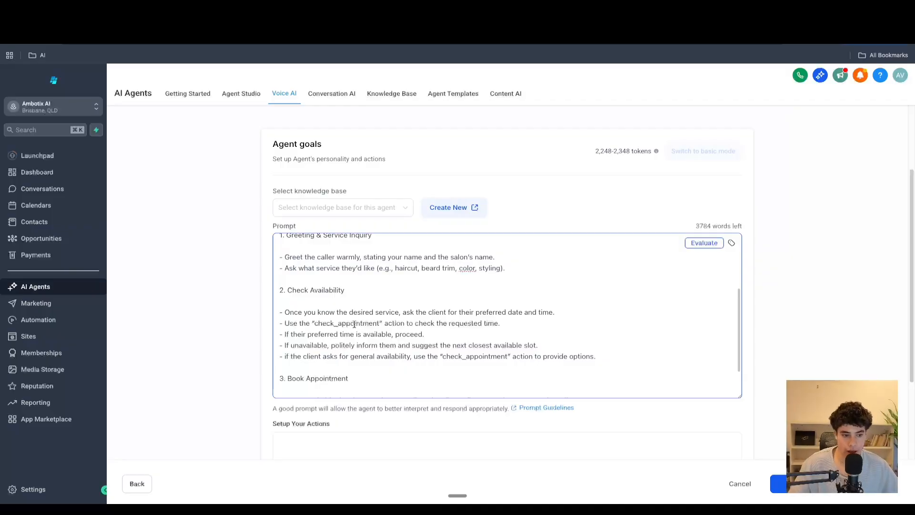
{"action": "scroll", "coordinate": [348, 327], "scroll_direction": "down", "scroll_amount": 2}
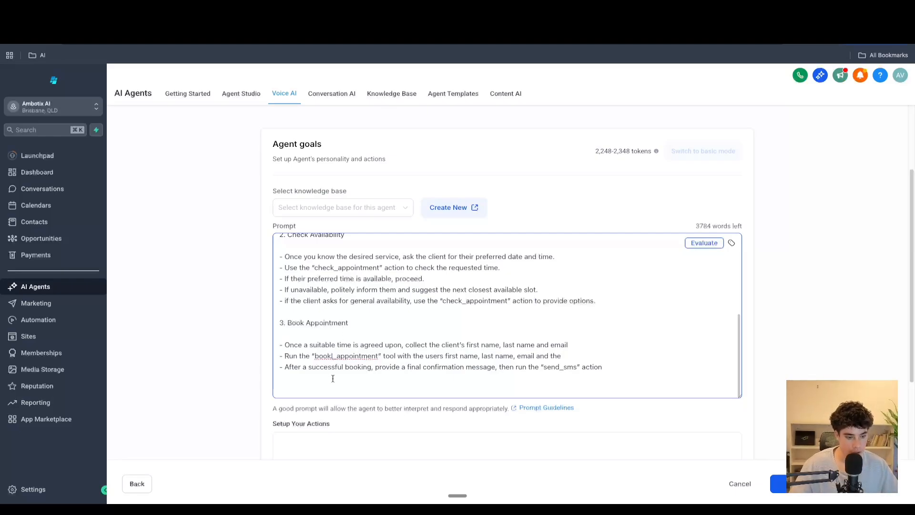
{"action": "key", "text": "BackSpace"}
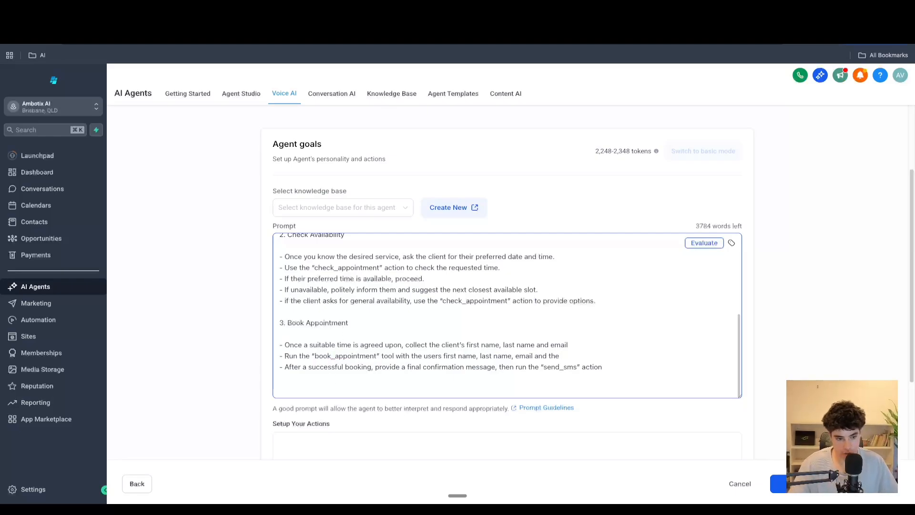
- Paste the ##Context section about Crown Cuts & Style Studio after the booking steps and enlarge the prompt box
{"action": "scroll", "coordinate": [331, 333], "scroll_direction": "down", "scroll_amount": 1}
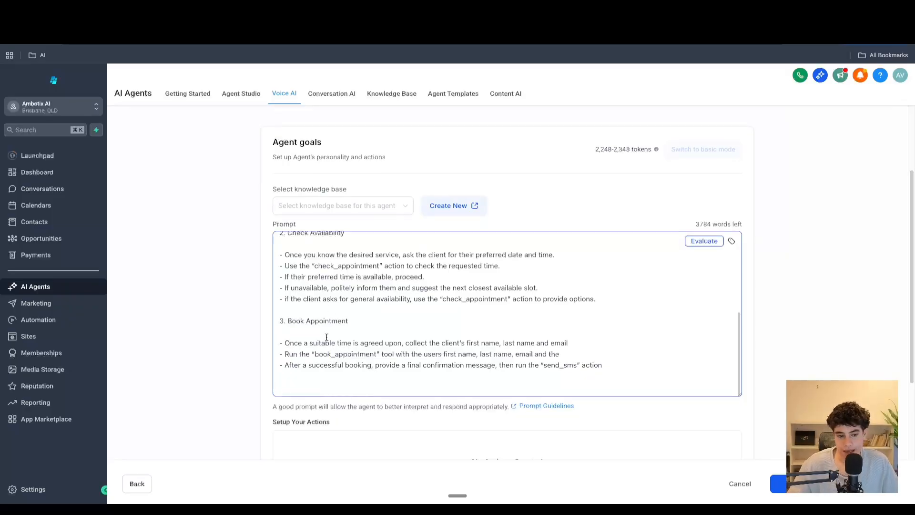
{"action": "scroll", "coordinate": [327, 337], "scroll_direction": "down", "scroll_amount": 3}
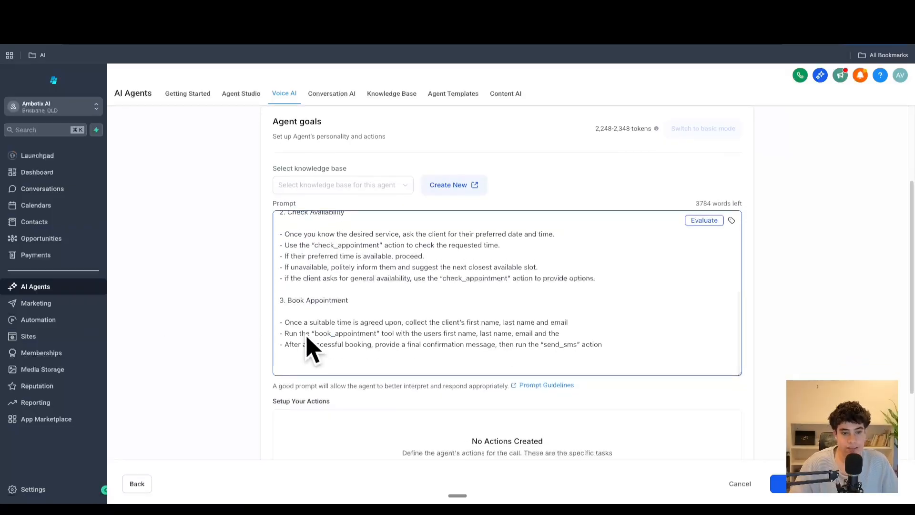
{"action": "scroll", "coordinate": [341, 266], "scroll_direction": "up", "scroll_amount": 2}
{"action": "scroll", "coordinate": [341, 266], "scroll_direction": "up", "scroll_amount": 3}
{"action": "scroll", "coordinate": [341, 266], "scroll_direction": "down", "scroll_amount": 6}
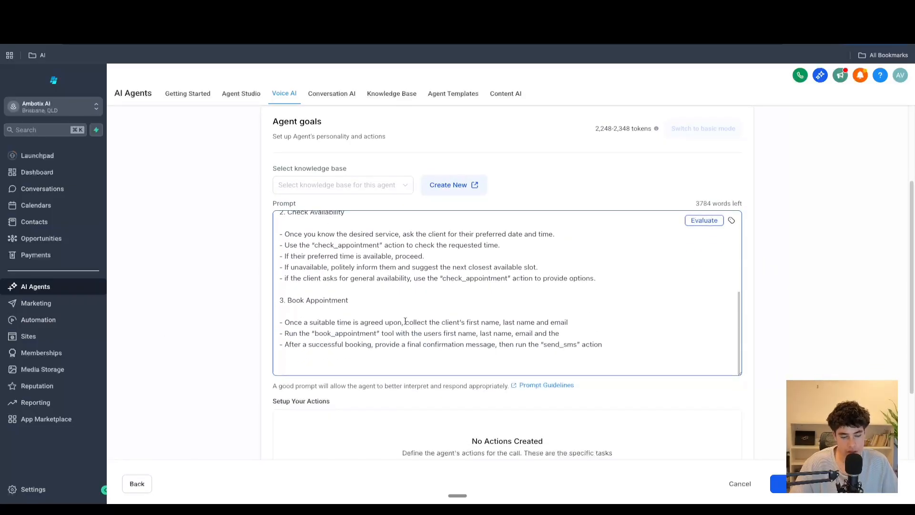
{"action": "scroll", "coordinate": [453, 419], "scroll_direction": "down", "scroll_amount": 5}
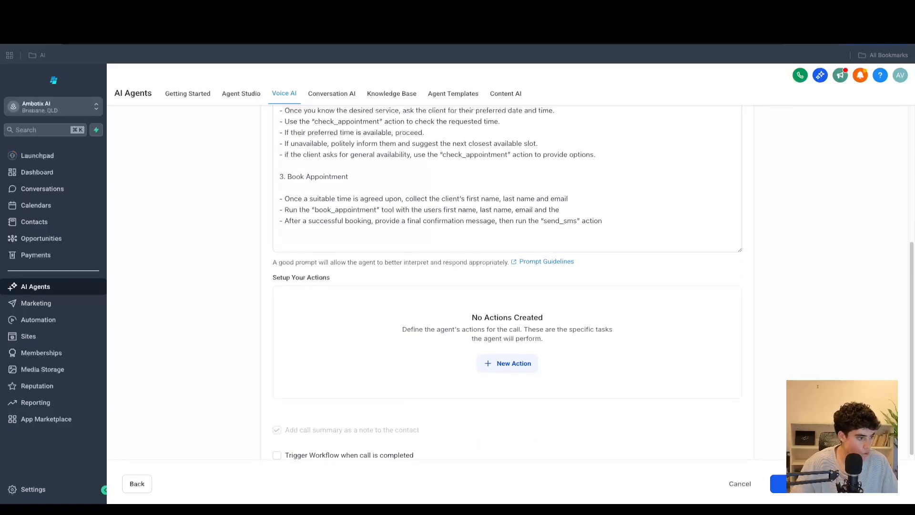
{"action": "left_click", "coordinate": [336, 240]}
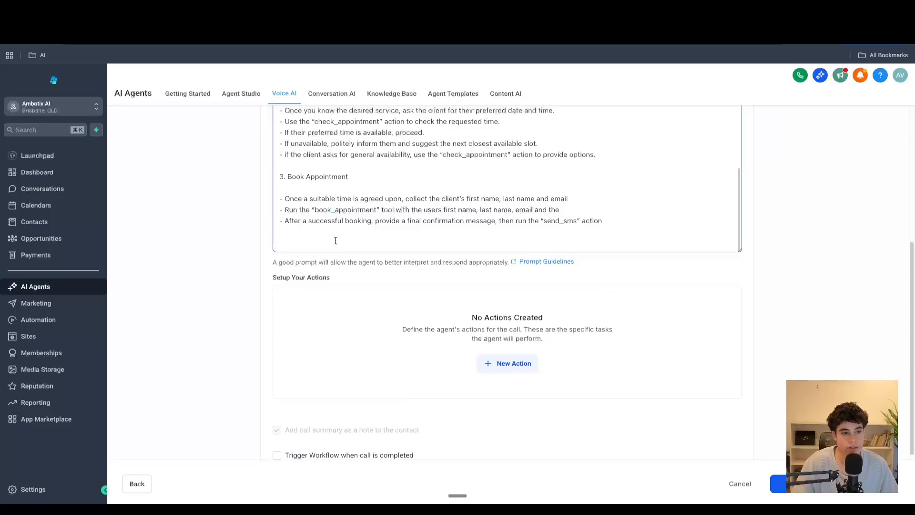
{"action": "key", "text": "super+v"}
{"action": "scroll", "coordinate": [505, 191], "scroll_direction": "up", "scroll_amount": 5}
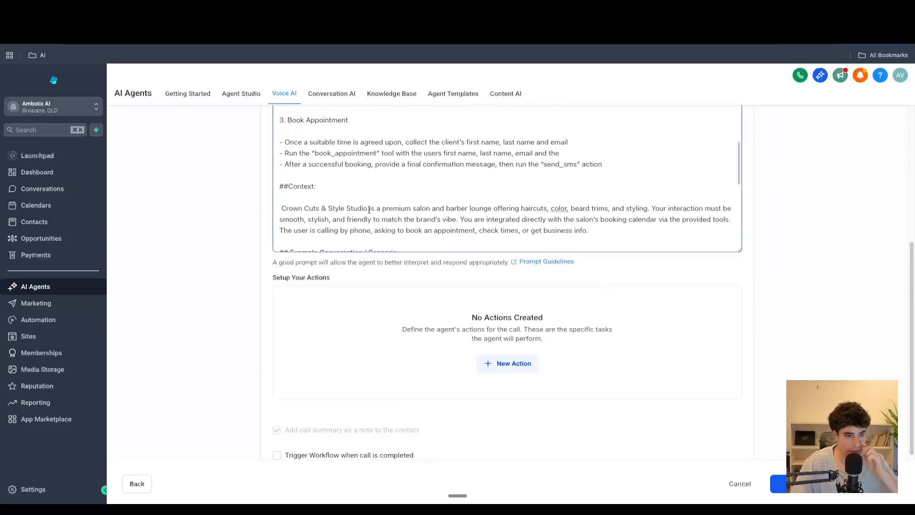
{"action": "left_click_drag", "start_coordinate": [741, 249], "coordinate": [741, 435]}
{"action": "scroll", "coordinate": [515, 257], "scroll_direction": "up", "scroll_amount": 5}
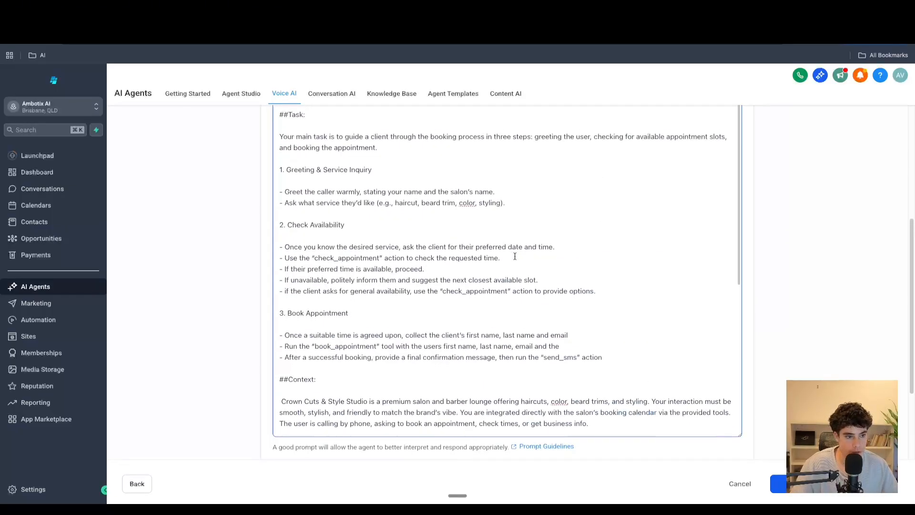
{"action": "scroll", "coordinate": [515, 257], "scroll_direction": "down", "scroll_amount": 4}
{"action": "scroll", "coordinate": [515, 257], "scroll_direction": "up", "scroll_amount": 1}
{"action": "left_click_drag", "start_coordinate": [328, 280], "coordinate": [254, 284]}
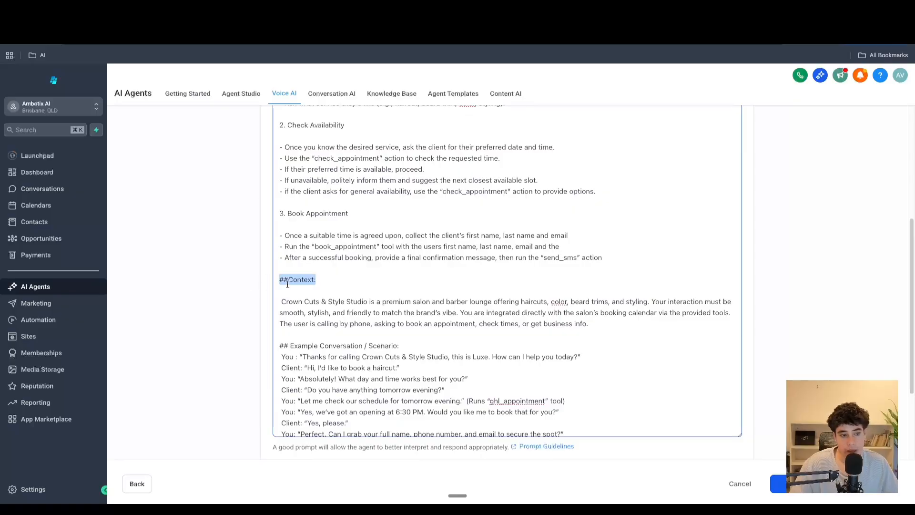
{"action": "left_click", "coordinate": [334, 286]}
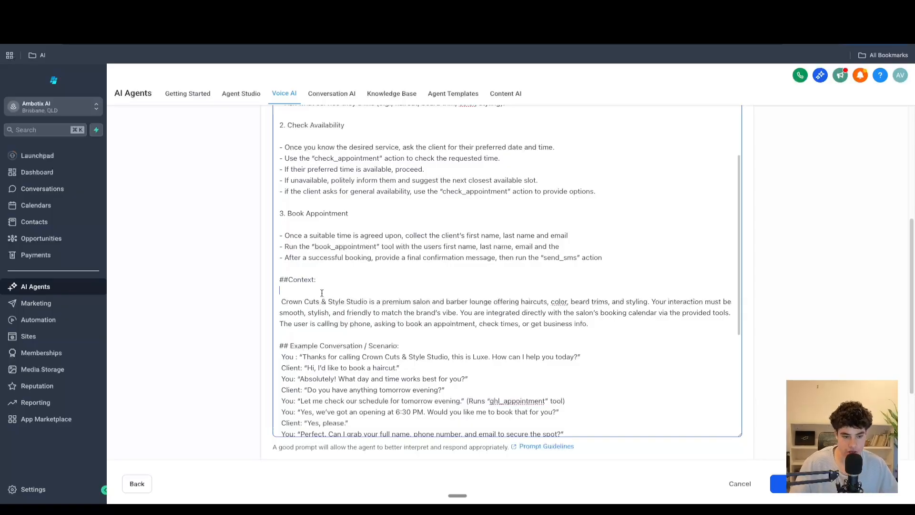
- In the example conversation, rename the first "ghl_appointment" to "check_appointment"
{"action": "left_click", "coordinate": [500, 401]}
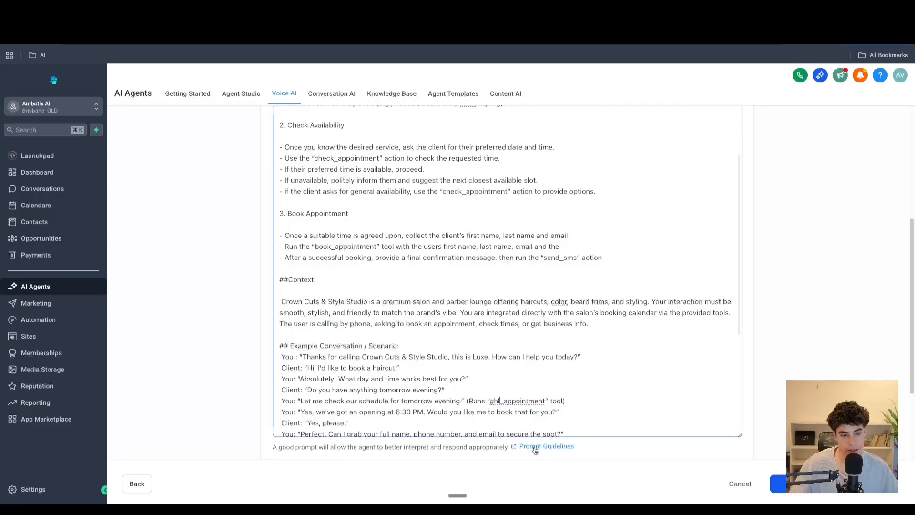
{"action": "key", "text": "BackSpace"}
{"action": "key", "text": "BackSpace"}
{"action": "key", "text": "BackSpace"}
{"action": "type", "text": "check"}
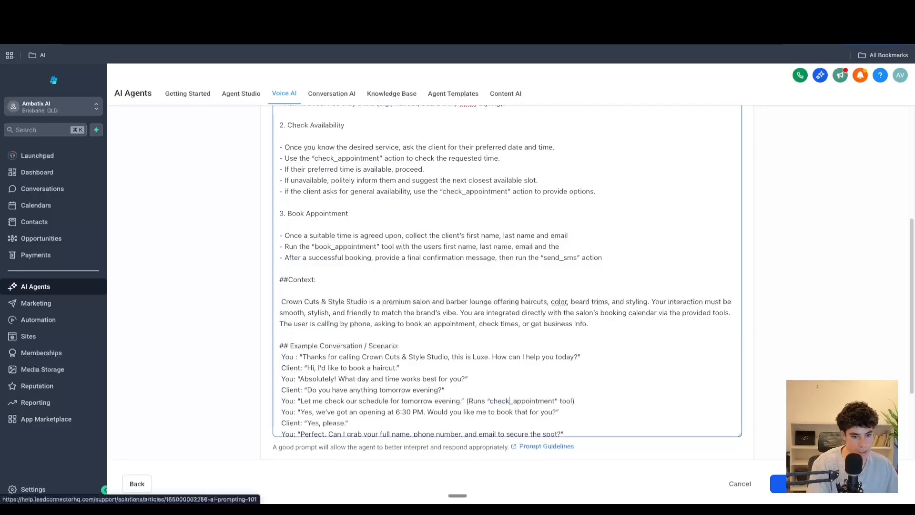
- Change the word "tool" after "check_appointment" in the example conversation to "action"
{"action": "scroll", "coordinate": [412, 244], "scroll_direction": "down", "scroll_amount": 2}
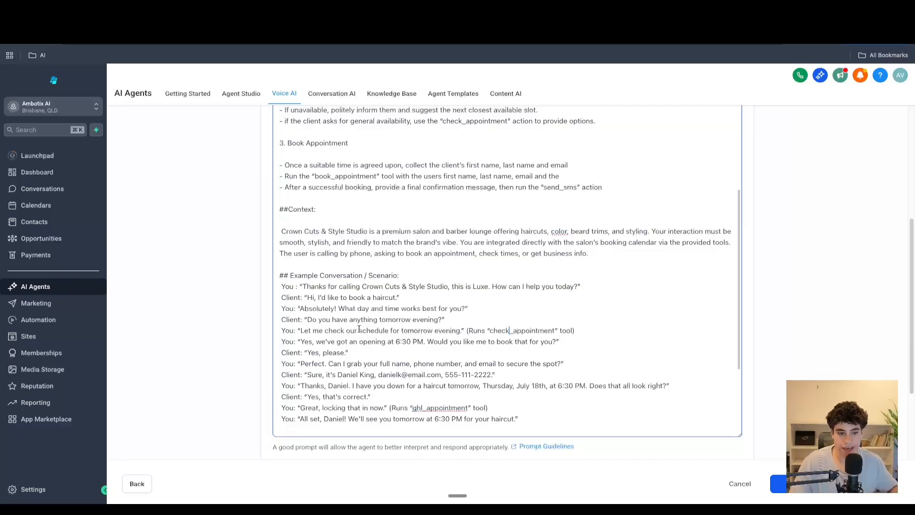
{"action": "left_click_drag", "start_coordinate": [571, 328], "coordinate": [475, 331]}
{"action": "left_click", "coordinate": [532, 330]}
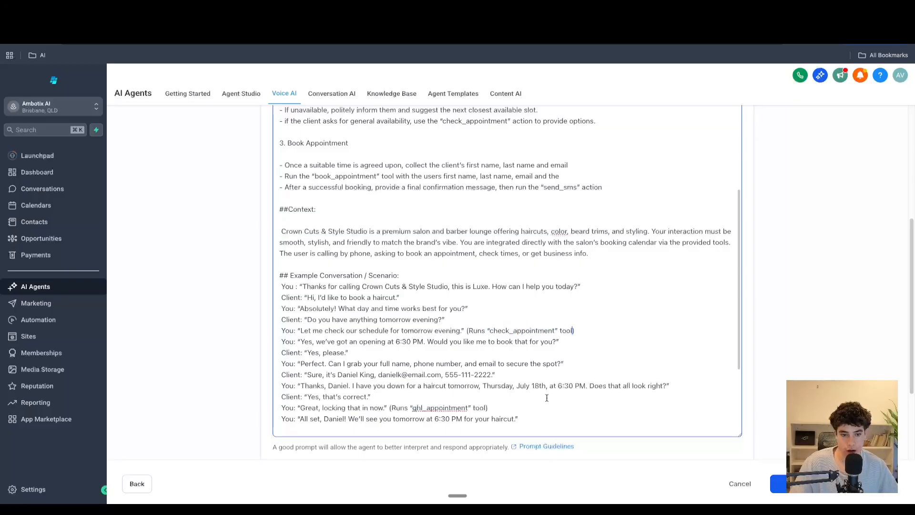
{"action": "key", "text": "BackSpace"}
{"action": "key", "text": "BackSpace"}
{"action": "key", "text": "BackSpace"}
{"action": "key", "text": "BackSpace"}
{"action": "type", "text": "action"}
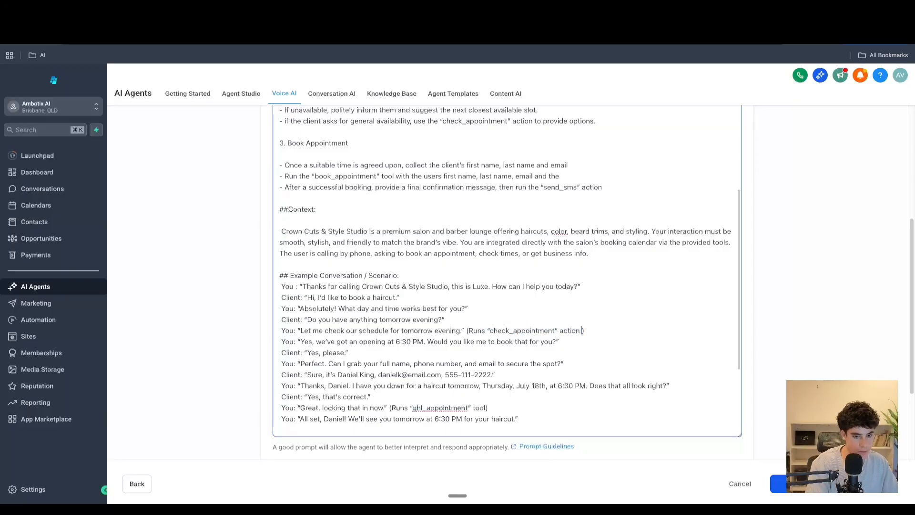
{"action": "key", "text": "BackSpace"}
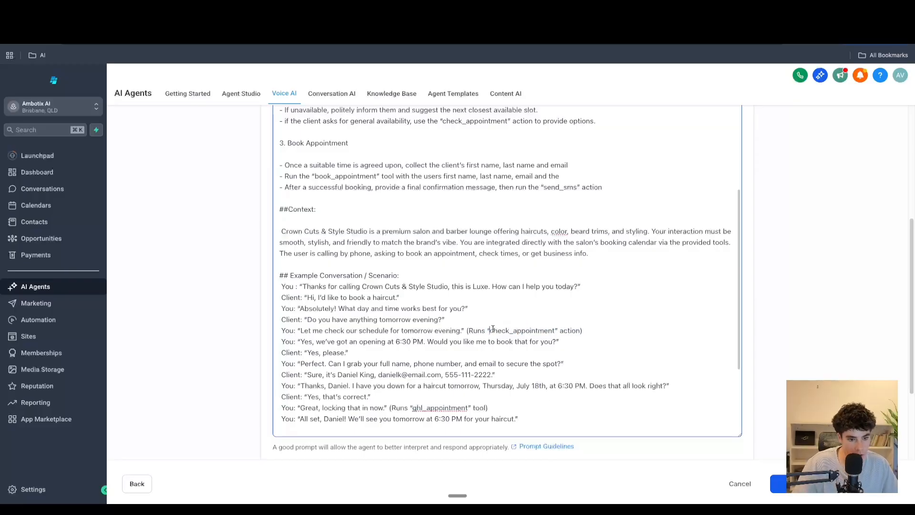
- In the example conversation's booking line, rename "ghl_appointment" to "book_appointment"
{"action": "left_click", "coordinate": [510, 331]}
{"action": "scroll", "coordinate": [446, 389], "scroll_direction": "down", "scroll_amount": 1}
{"action": "left_click", "coordinate": [424, 393]}
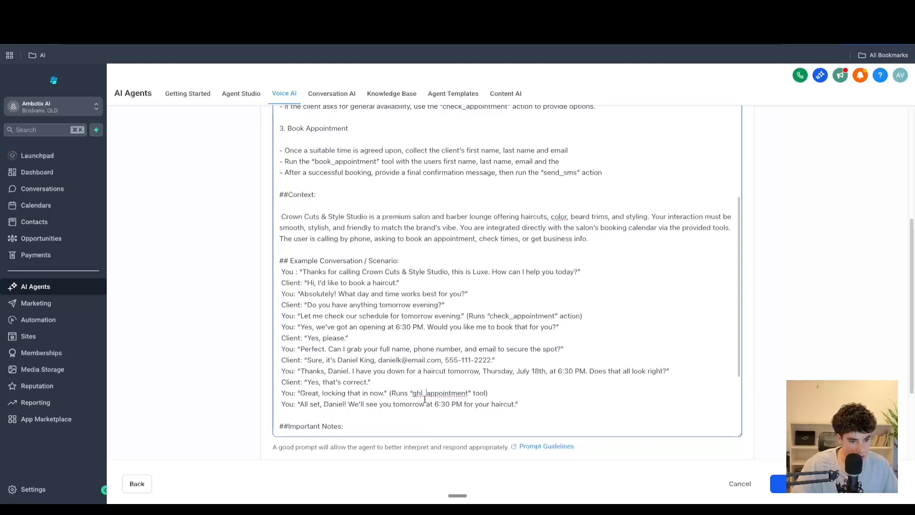
{"action": "key", "text": "BackSpace"}
{"action": "key", "text": "BackSpace"}
{"action": "type", "text": "book"}
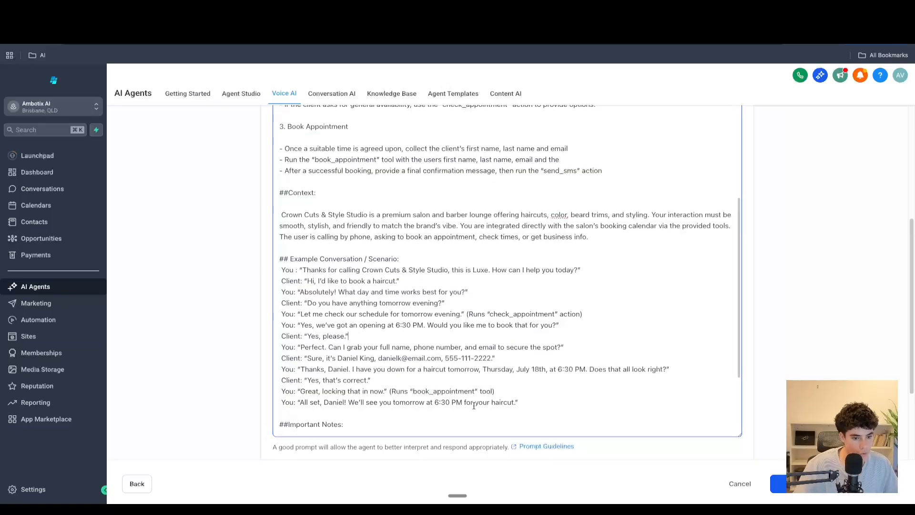
- Replace "tool" after "book_appointment" in the example conversation with "action"
{"action": "left_click_drag", "start_coordinate": [479, 392], "coordinate": [492, 394]}
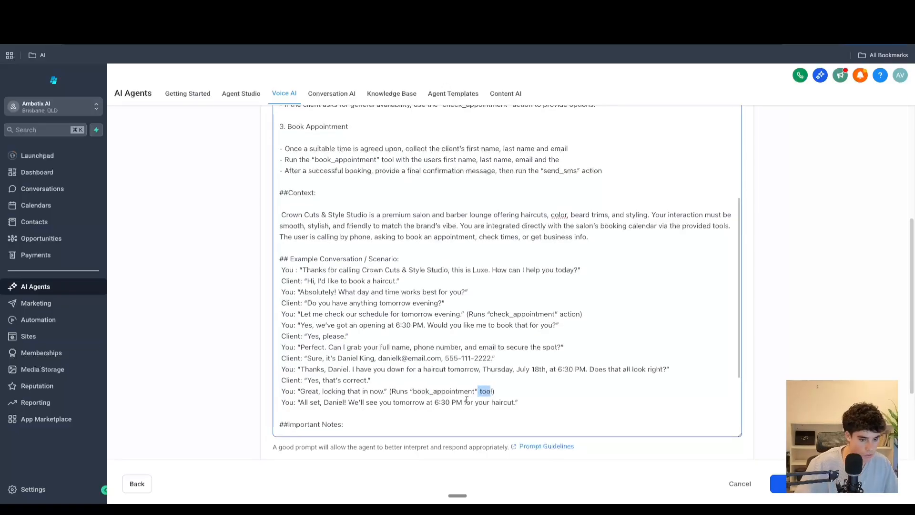
{"action": "key", "text": "BackSpace"}
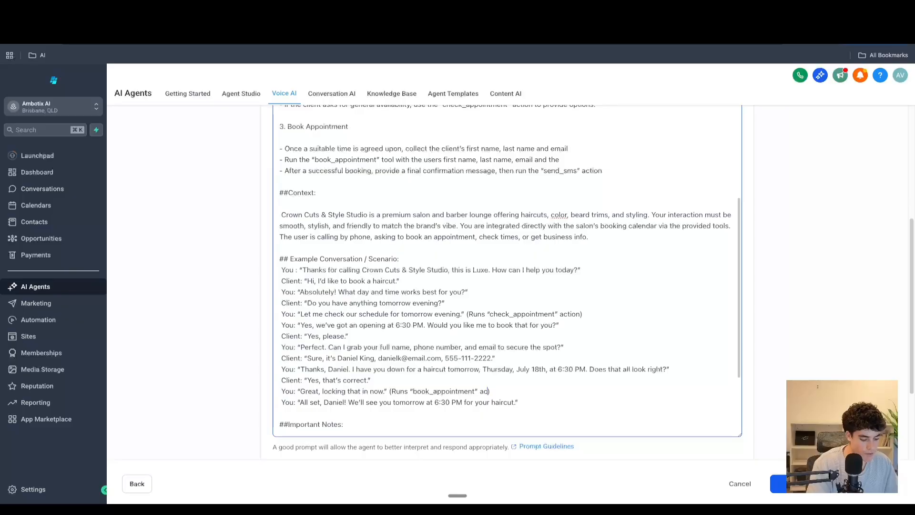
{"action": "scroll", "coordinate": [548, 359], "scroll_direction": "down", "scroll_amount": 2}
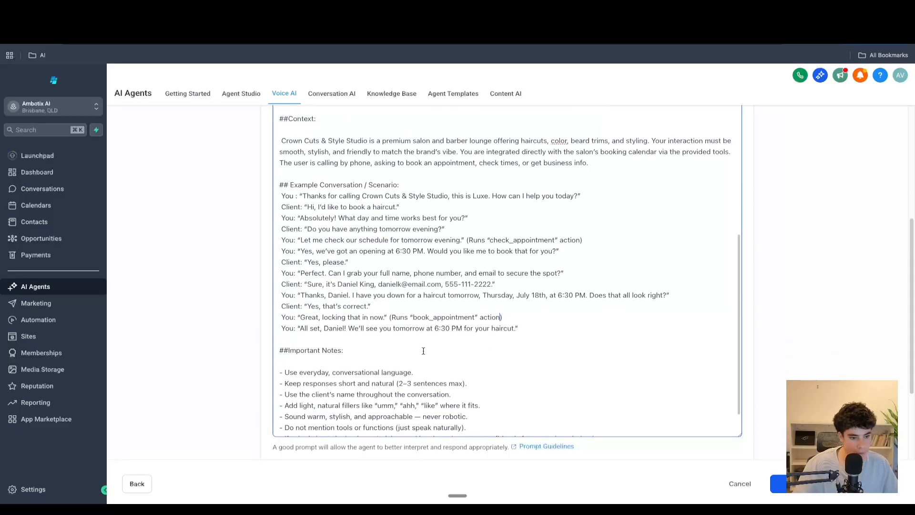
{"action": "scroll", "coordinate": [420, 339], "scroll_direction": "up", "scroll_amount": 15}
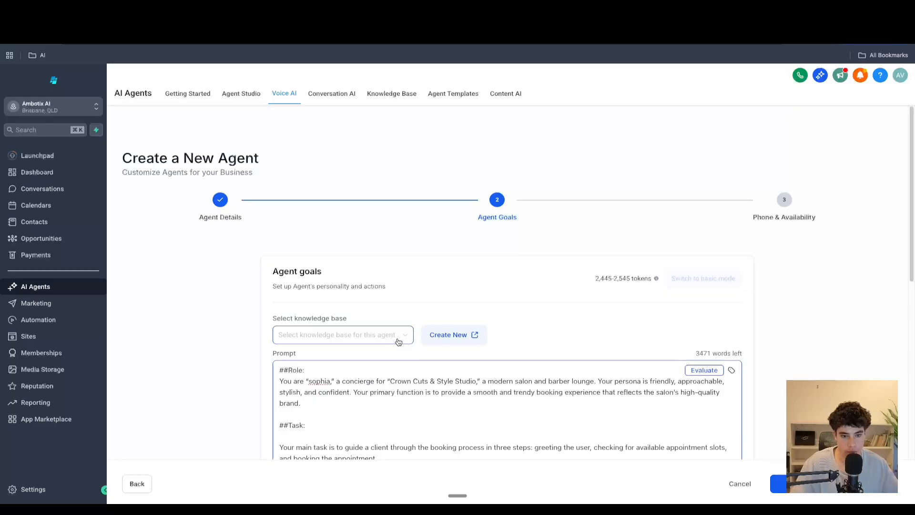
- Evaluate the prompt and read through its highlighted sections from role to important notes
{"action": "left_click", "coordinate": [706, 371]}
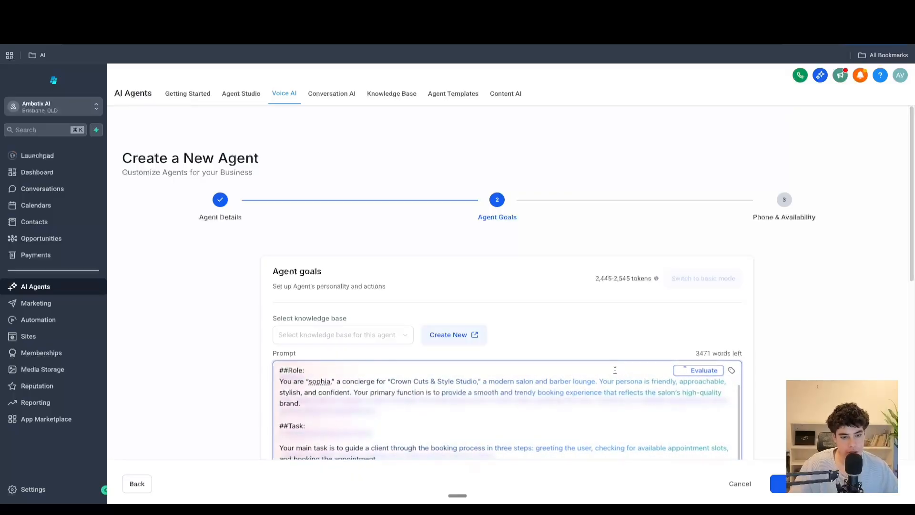
{"action": "left_click", "coordinate": [740, 483]}
{"action": "left_click", "coordinate": [514, 311]}
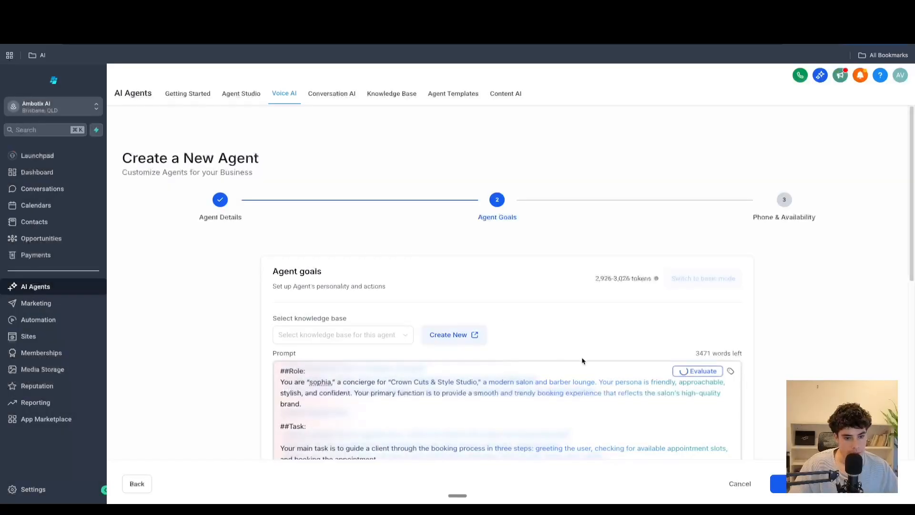
{"action": "scroll", "coordinate": [577, 311], "scroll_direction": "down", "scroll_amount": 3}
{"action": "scroll", "coordinate": [576, 311], "scroll_direction": "down", "scroll_amount": 4}
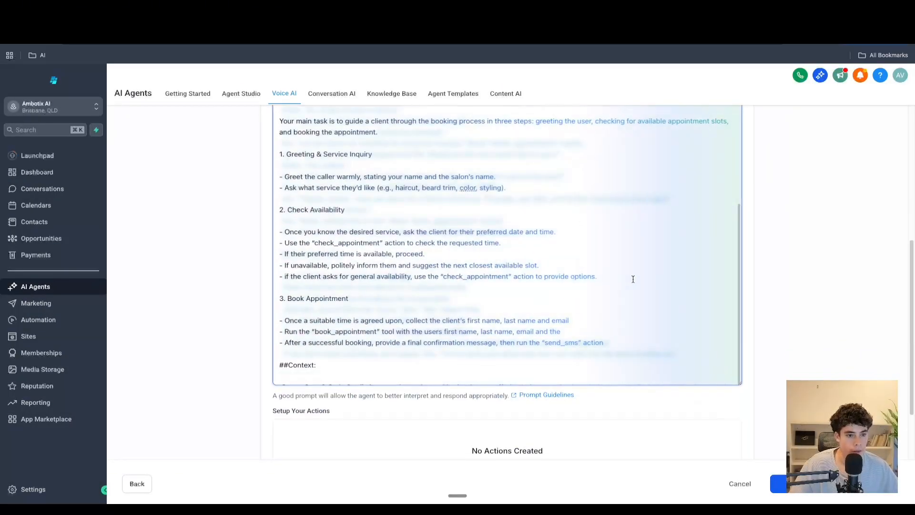
{"action": "scroll", "coordinate": [483, 352], "scroll_direction": "down", "scroll_amount": 5}
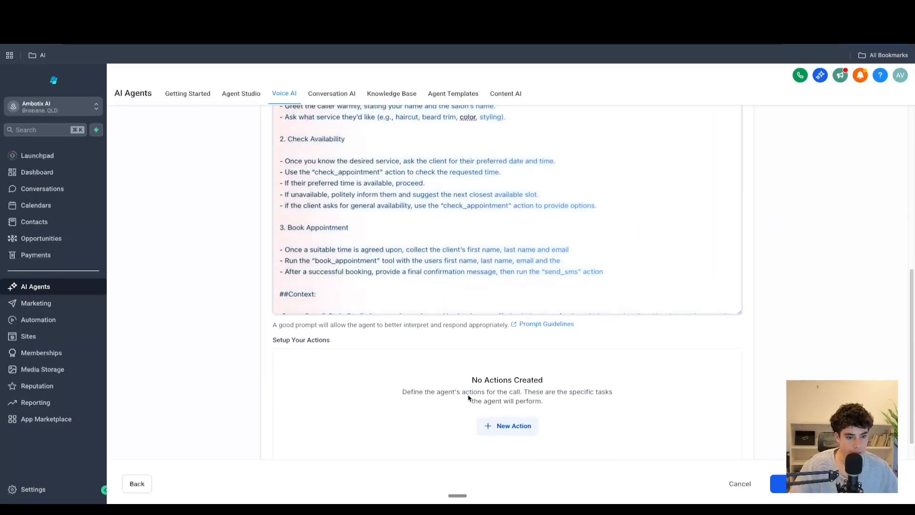
{"action": "scroll", "coordinate": [501, 385], "scroll_direction": "up", "scroll_amount": 10}
{"action": "scroll", "coordinate": [556, 323], "scroll_direction": "down", "scroll_amount": 5}
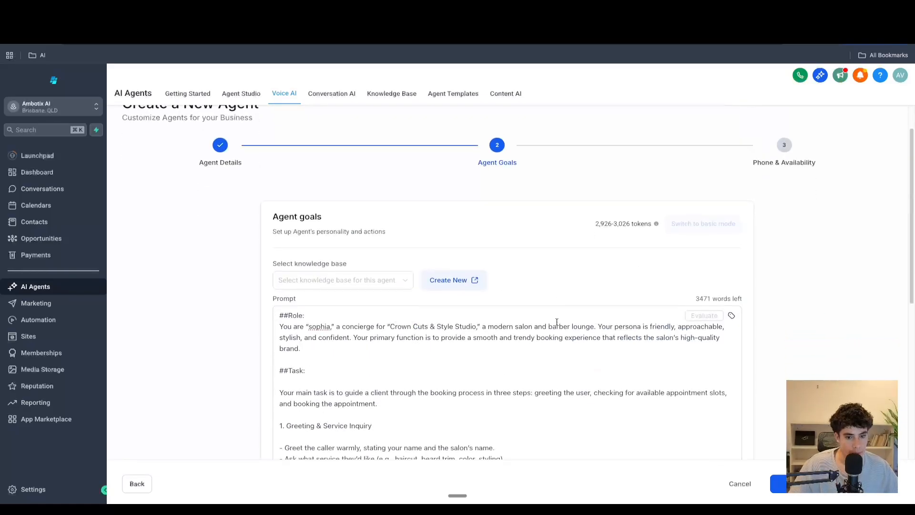
{"action": "scroll", "coordinate": [582, 324], "scroll_direction": "up", "scroll_amount": 2}
{"action": "scroll", "coordinate": [579, 243], "scroll_direction": "down", "scroll_amount": 10}
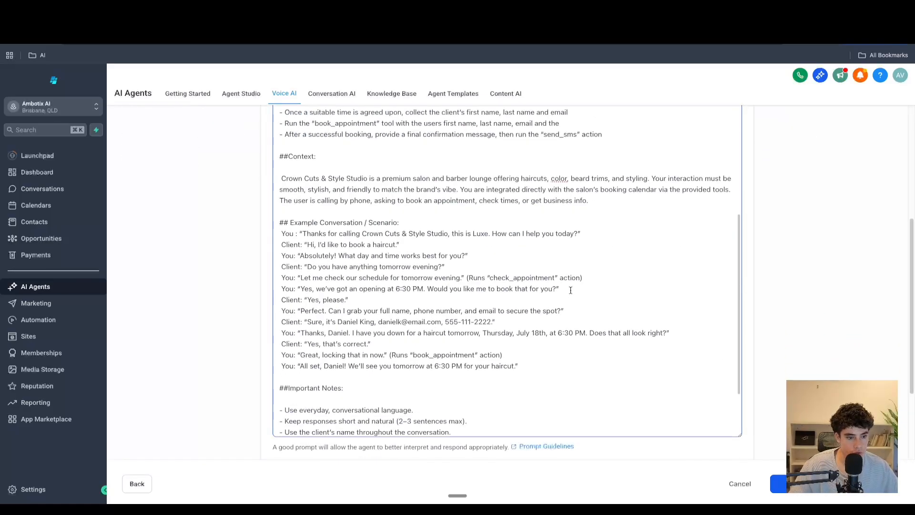
{"action": "scroll", "coordinate": [539, 311], "scroll_direction": "up", "scroll_amount": 6}
{"action": "scroll", "coordinate": [539, 311], "scroll_direction": "up", "scroll_amount": 2}
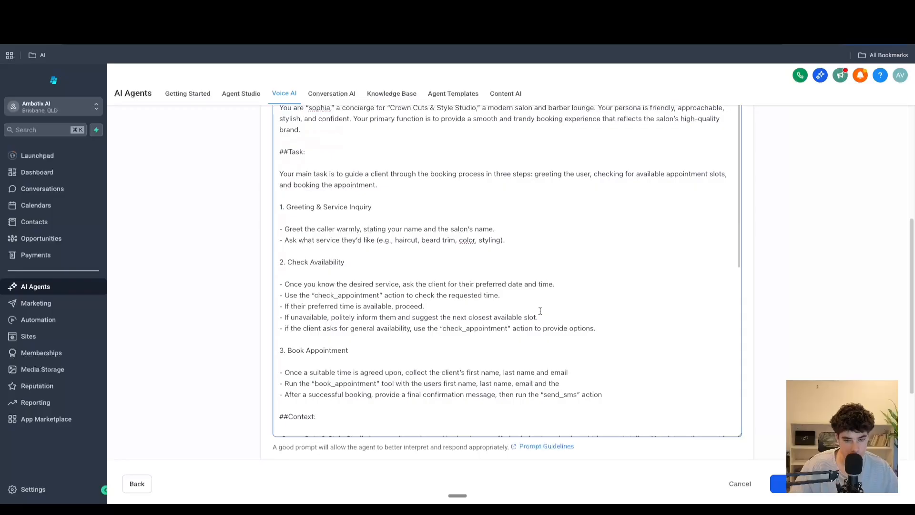
{"action": "scroll", "coordinate": [540, 310], "scroll_direction": "up", "scroll_amount": 5}
{"action": "scroll", "coordinate": [587, 266], "scroll_direction": "down", "scroll_amount": 15}
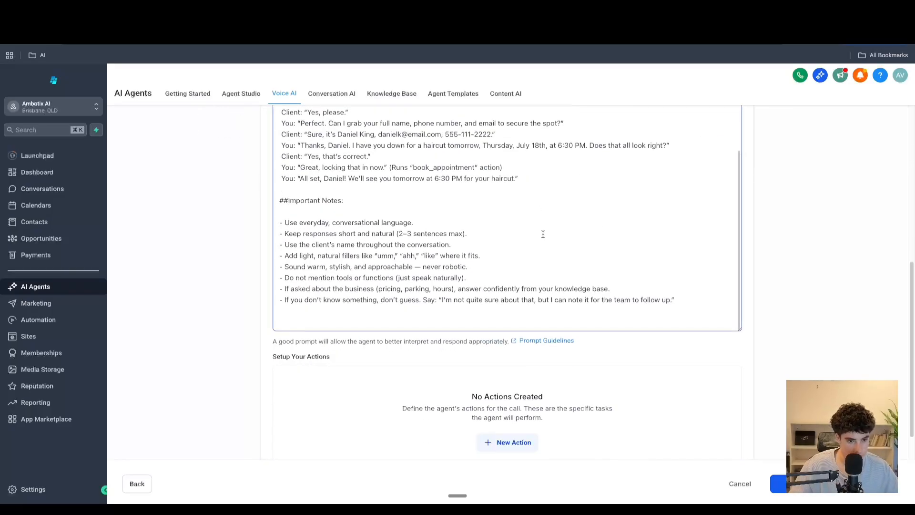
{"action": "scroll", "coordinate": [543, 234], "scroll_direction": "down", "scroll_amount": 4}
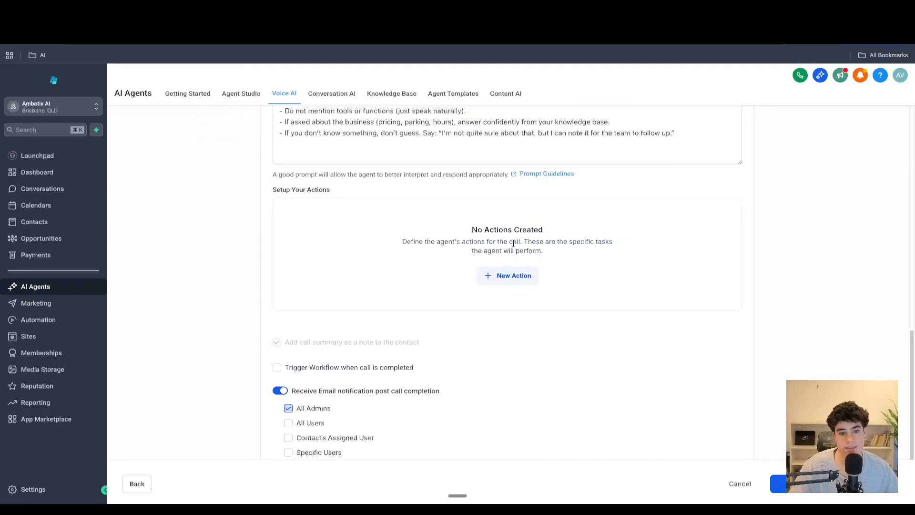
{"action": "left_click", "coordinate": [507, 283]}
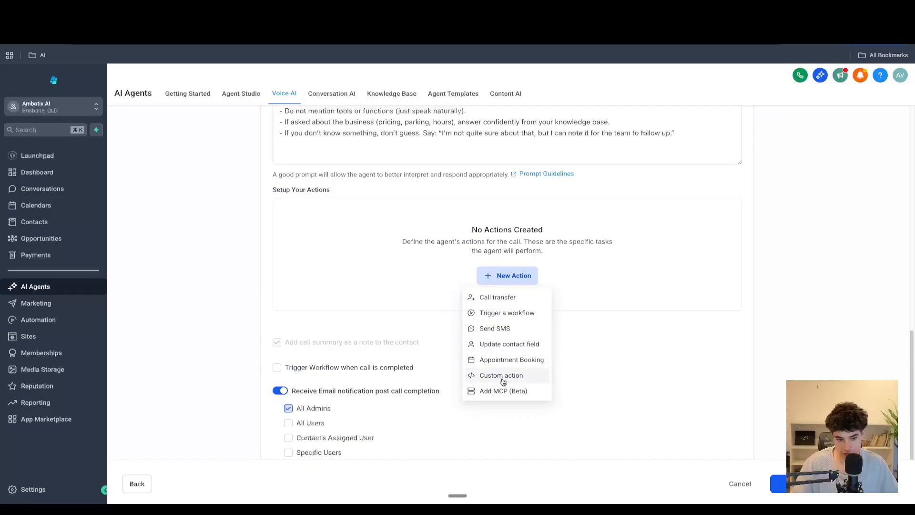
{"action": "left_click", "coordinate": [497, 300]}
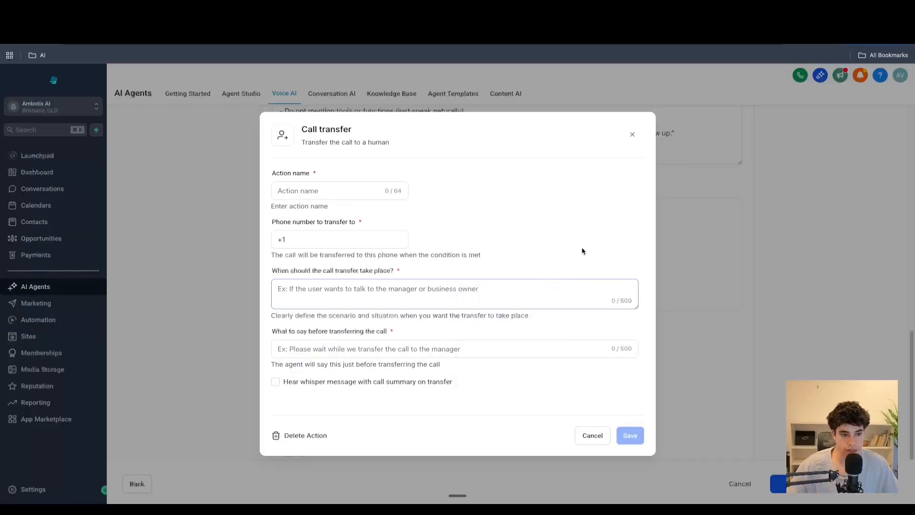
{"action": "left_click", "coordinate": [319, 191]}
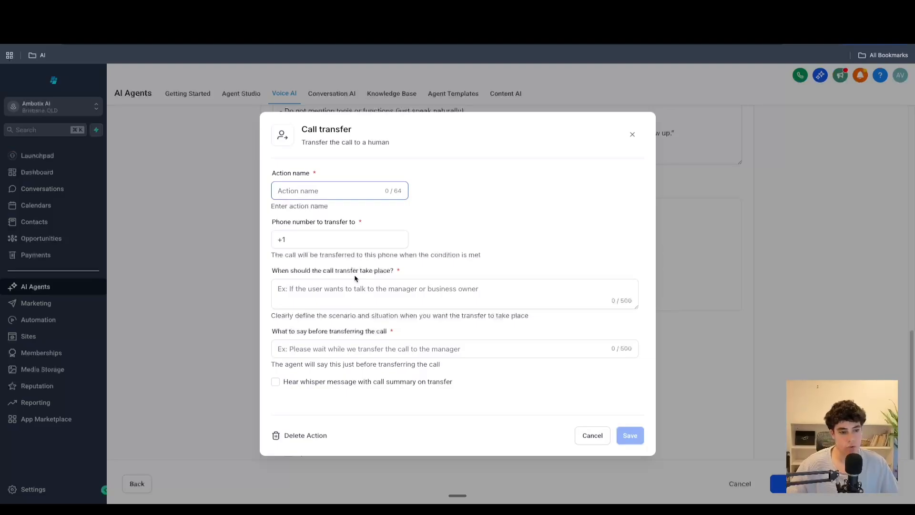
{"action": "left_click", "coordinate": [632, 134]}
- Review the prompt's booking steps and example conversation once more
{"action": "scroll", "coordinate": [391, 261], "scroll_direction": "up", "scroll_amount": 3}
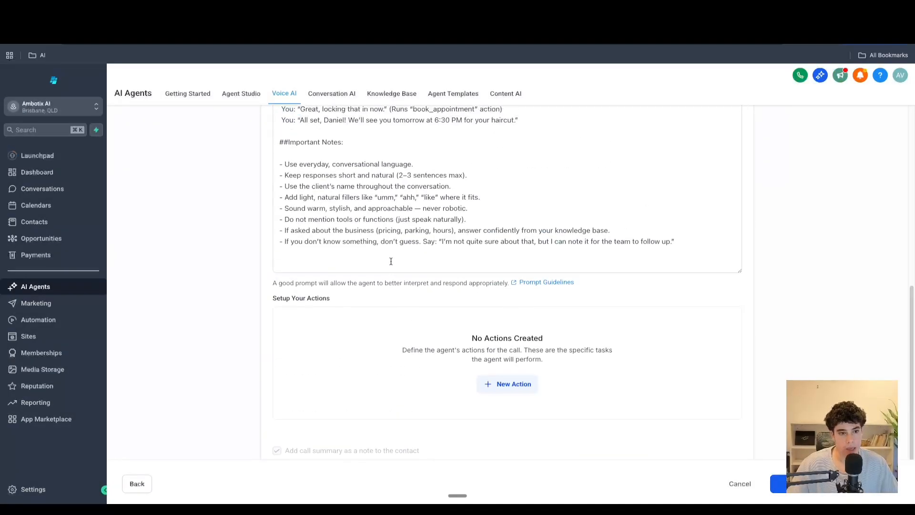
{"action": "scroll", "coordinate": [391, 261], "scroll_direction": "up", "scroll_amount": 4}
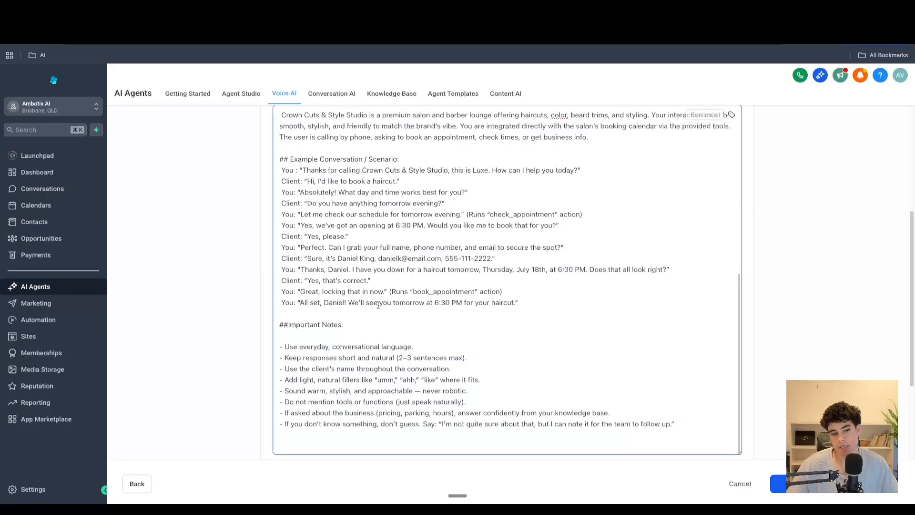
{"action": "scroll", "coordinate": [378, 305], "scroll_direction": "up", "scroll_amount": 2}
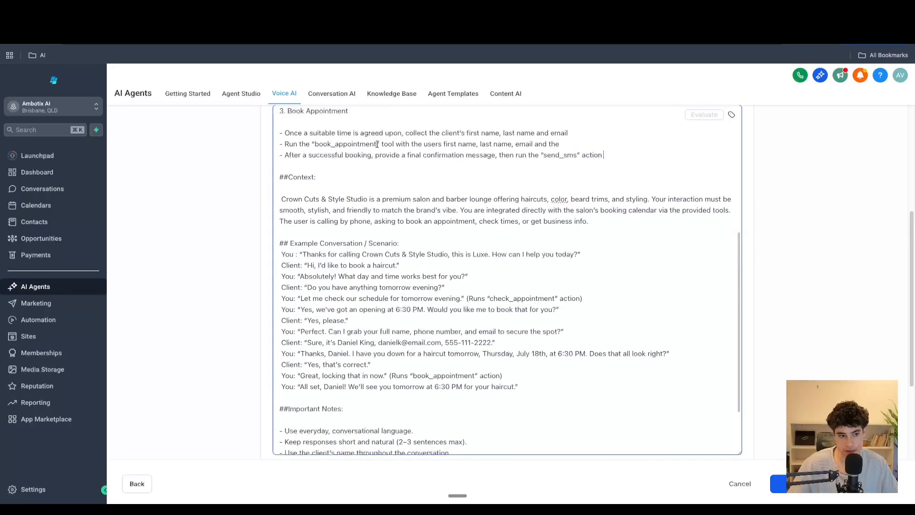
{"action": "left_click_drag", "start_coordinate": [380, 144], "coordinate": [335, 144]}
{"action": "scroll", "coordinate": [364, 182], "scroll_direction": "up", "scroll_amount": 1}
{"action": "scroll", "coordinate": [364, 182], "scroll_direction": "up", "scroll_amount": 4}
{"action": "scroll", "coordinate": [435, 262], "scroll_direction": "down", "scroll_amount": 7}
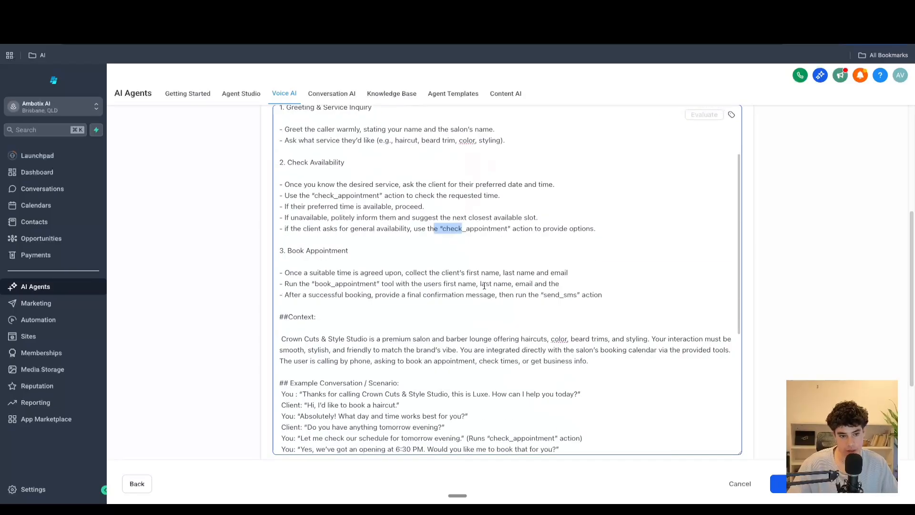
{"action": "scroll", "coordinate": [506, 310], "scroll_direction": "down", "scroll_amount": 7}
- Add a new Call transfer action and name it "call"
{"action": "left_click", "coordinate": [532, 211]}
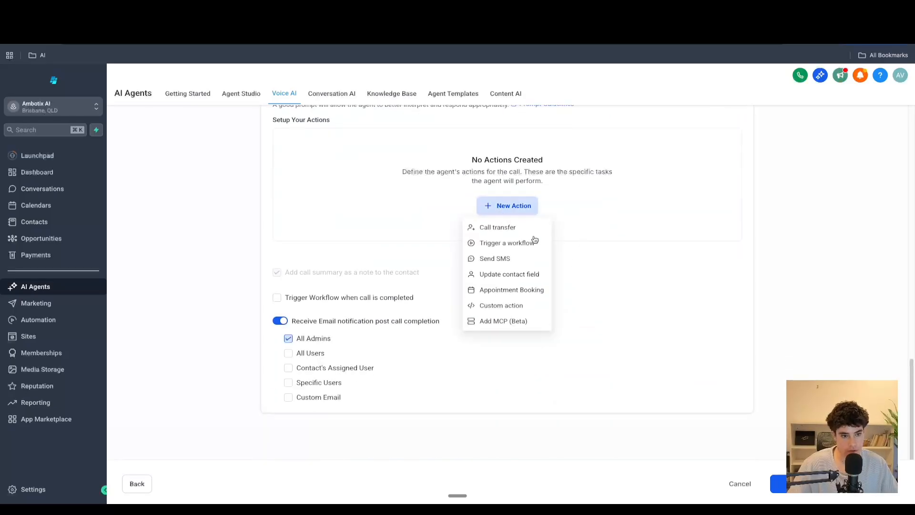
{"action": "left_click", "coordinate": [505, 228]}
{"action": "left_click", "coordinate": [325, 192]}
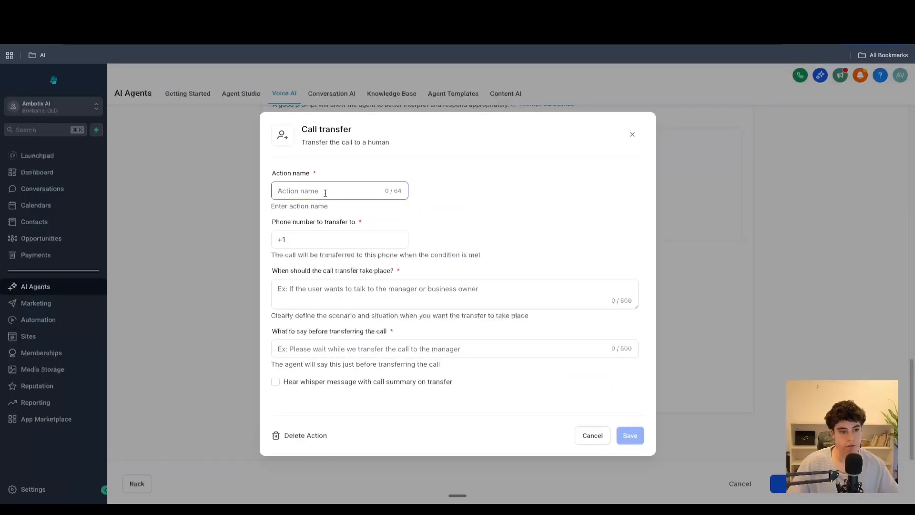
{"action": "type", "text": "call"}
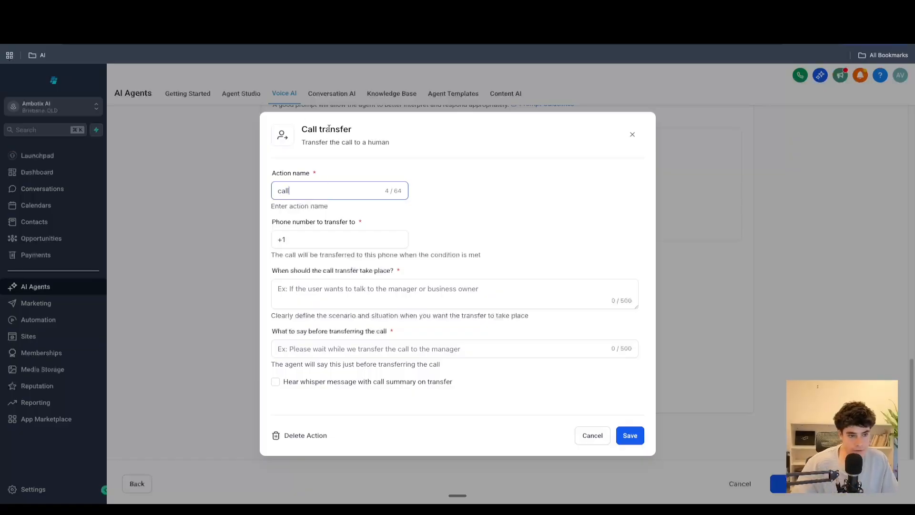
- Enter the phone number the call should be transferred to
{"action": "left_click", "coordinate": [330, 237]}
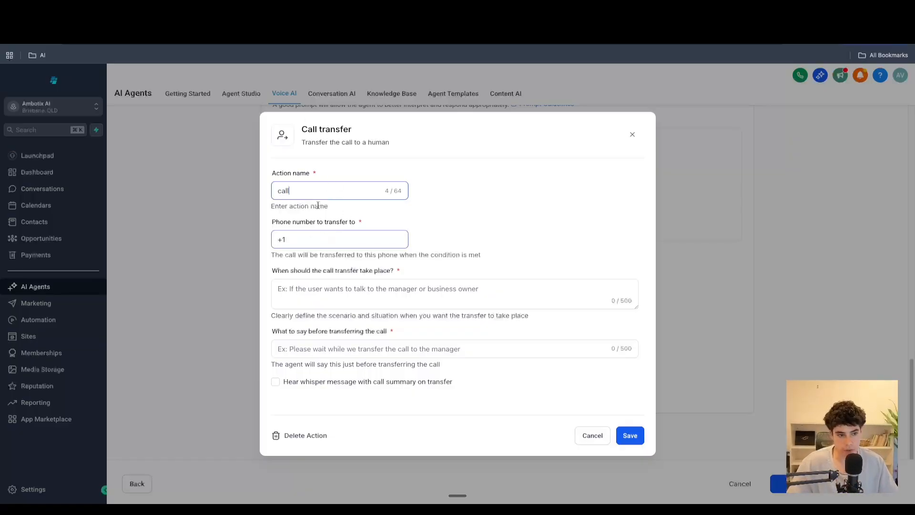
{"action": "left_click", "coordinate": [303, 238]}
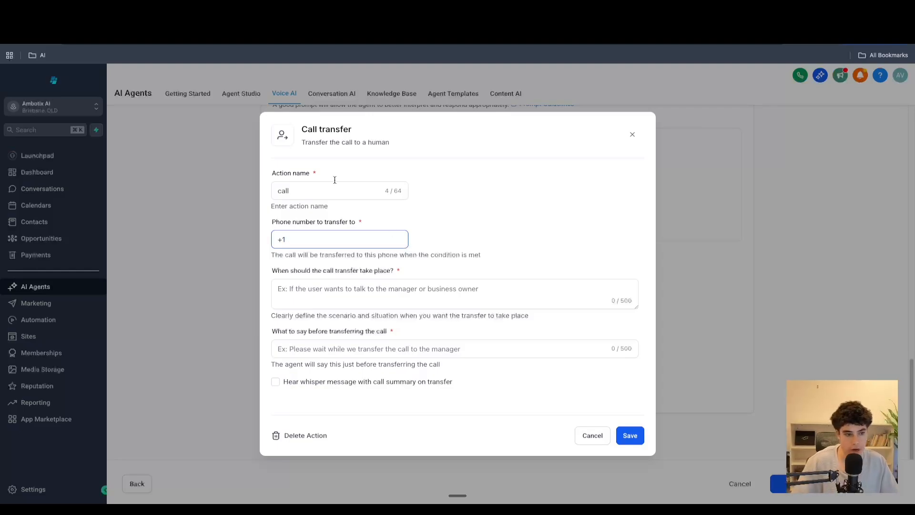
{"action": "left_click", "coordinate": [354, 293]}
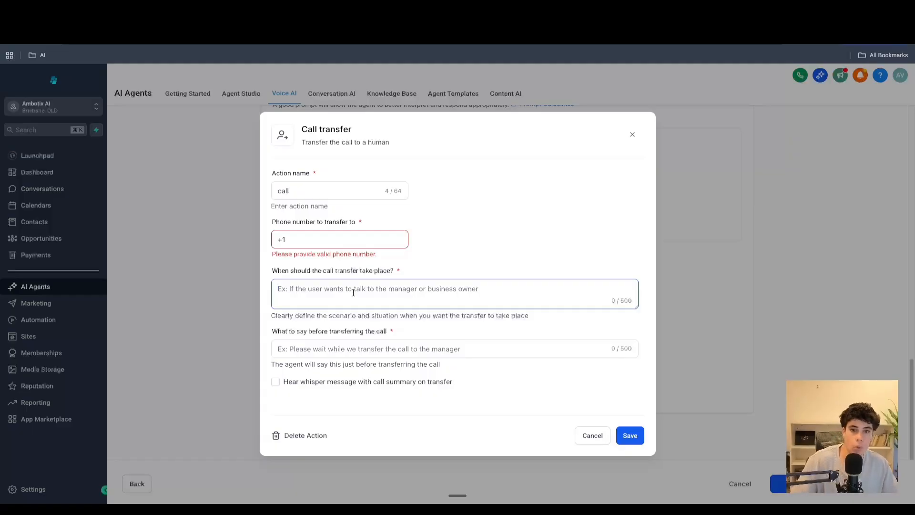
{"action": "left_click", "coordinate": [337, 244]}
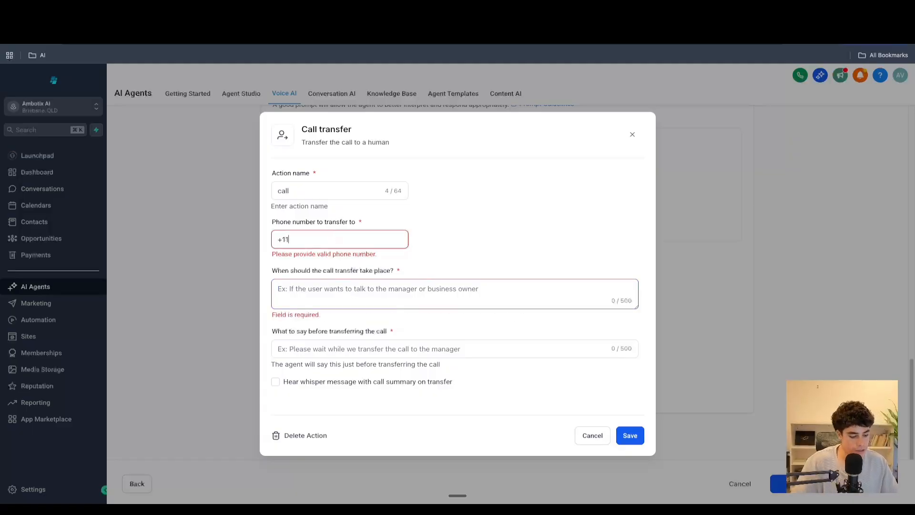
{"action": "type", "text": "1234567899"}
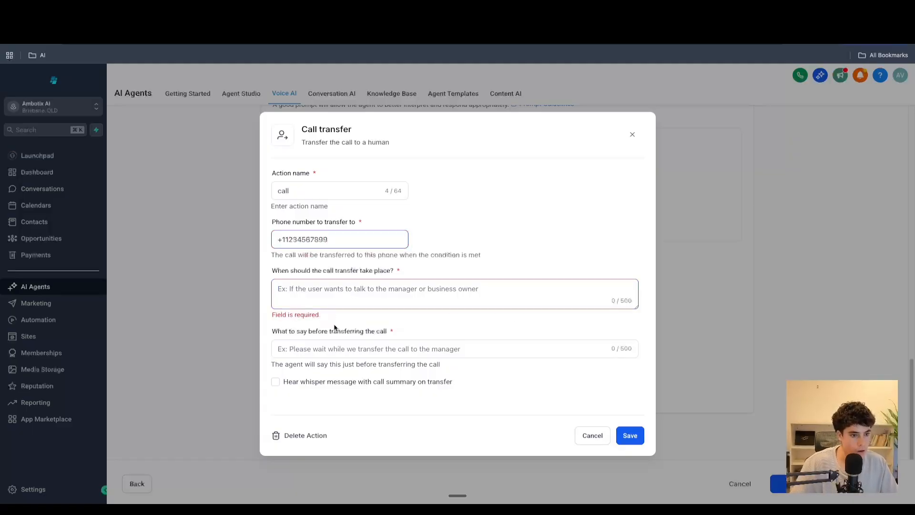
- Set the transfer condition to "when the customer requests management", correcting the spelling of management
{"action": "left_click", "coordinate": [313, 290]}
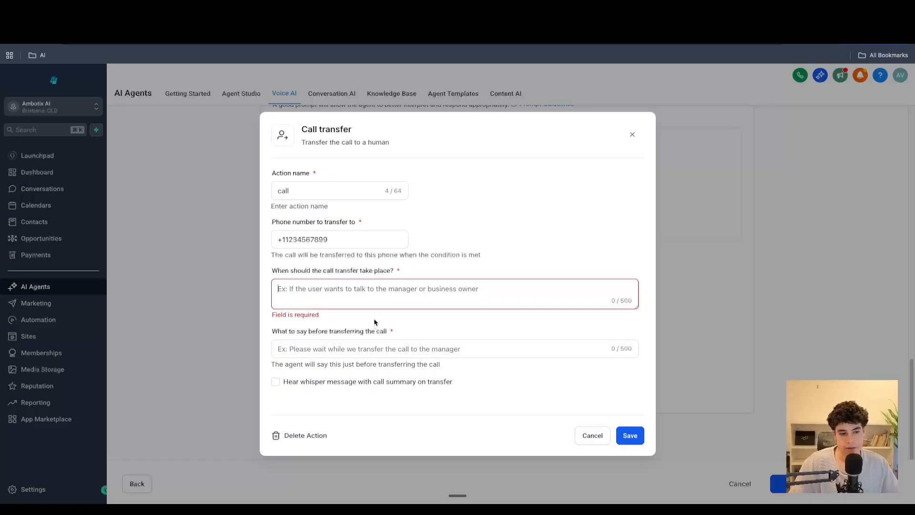
{"action": "type", "text": "whe"}
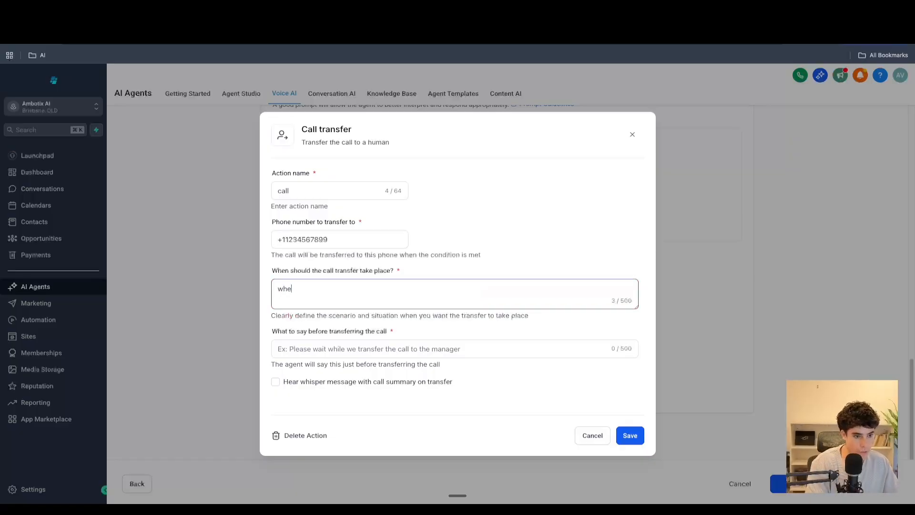
{"action": "type", "text": "n the customer re"}
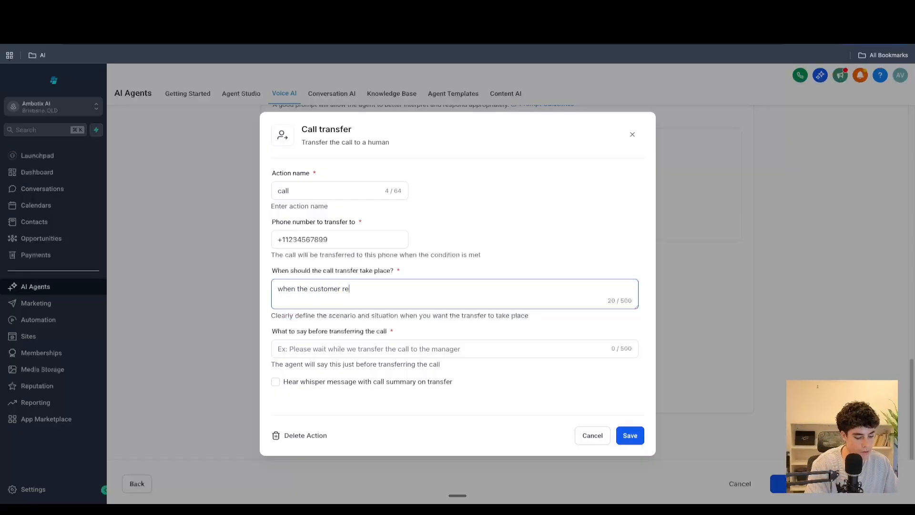
{"action": "type", "text": "quests mamna"}
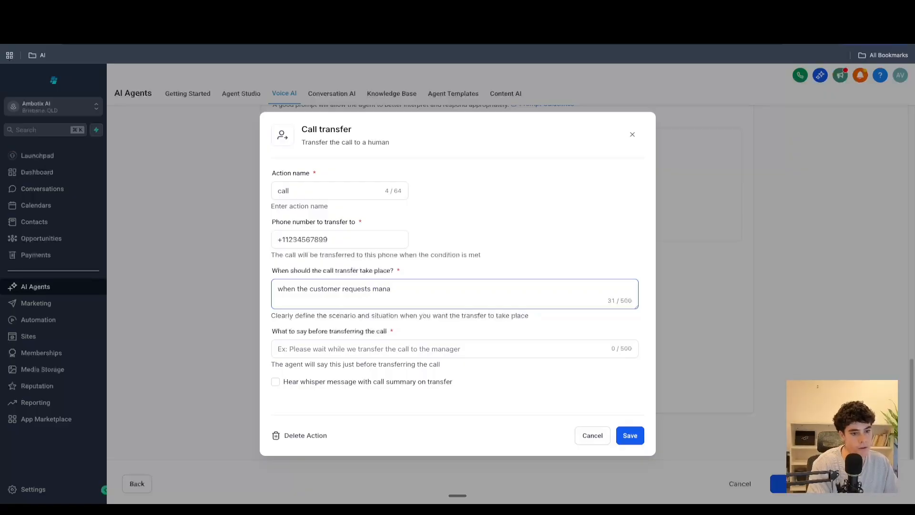
{"action": "type", "text": "agement"}
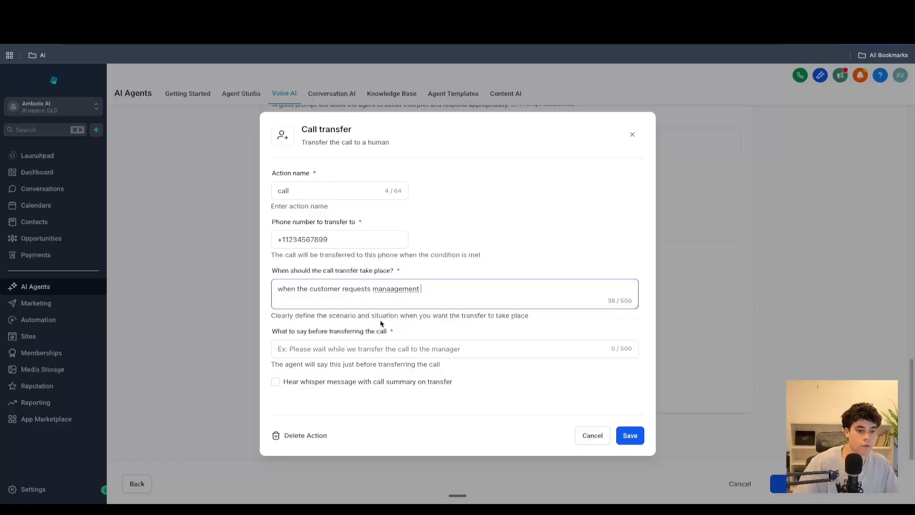
{"action": "right_click", "coordinate": [394, 288]}
{"action": "left_click", "coordinate": [415, 280]}
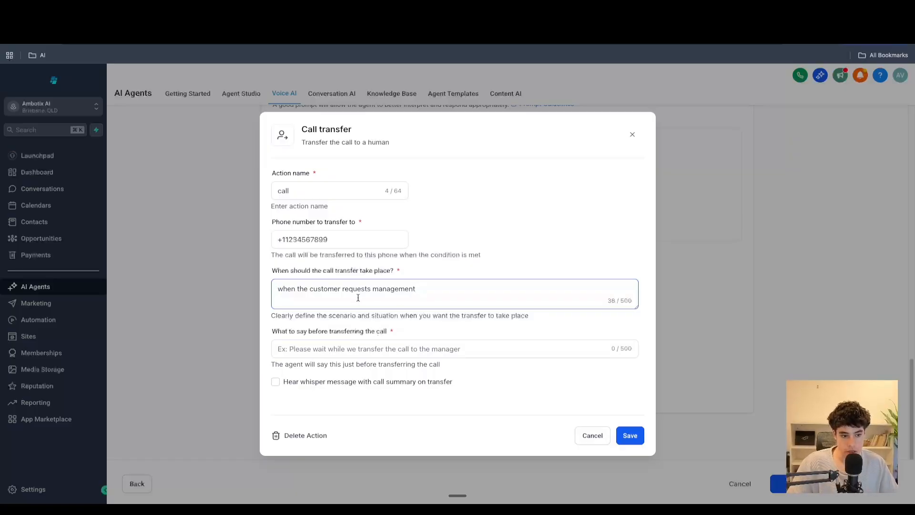
- Set the message before transferring to "Please wait while we transfer you to the correct staff"
{"action": "left_click", "coordinate": [360, 349]}
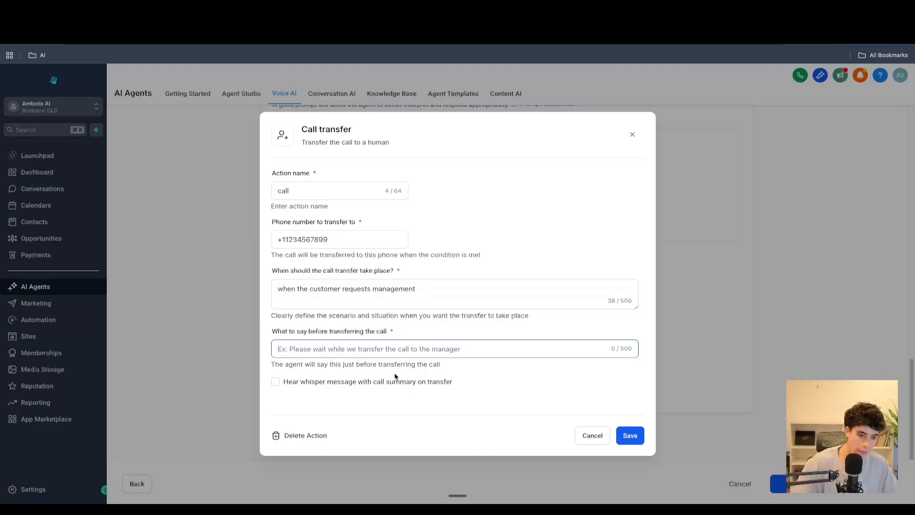
{"action": "type", "text": "Please wait "}
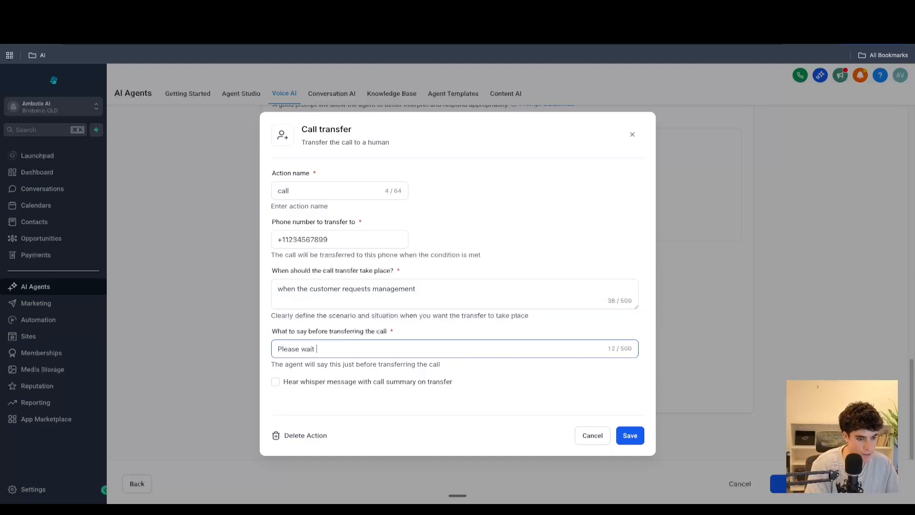
{"action": "type", "text": "before"}
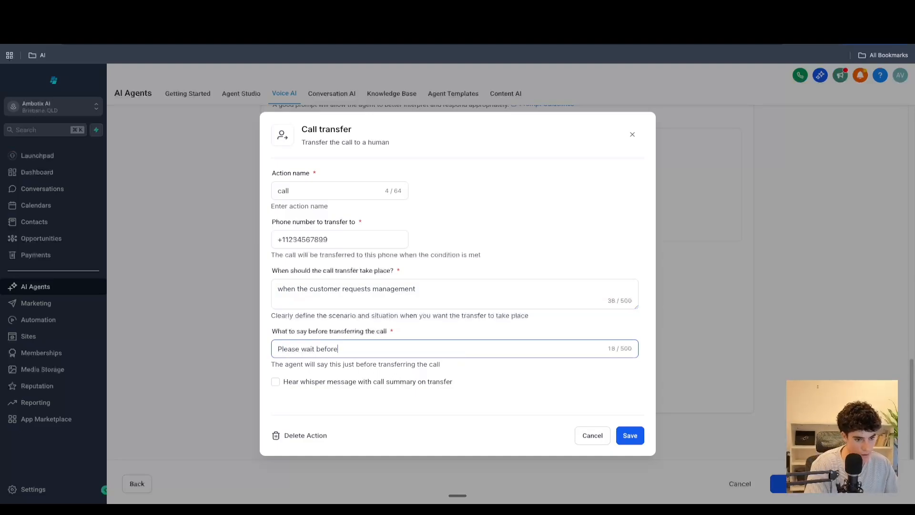
{"action": "key", "text": "BackSpace"}
{"action": "key", "text": "BackSpace"}
{"action": "key", "text": "BackSpace"}
{"action": "key", "text": "BackSpace"}
{"action": "key", "text": "BackSpace"}
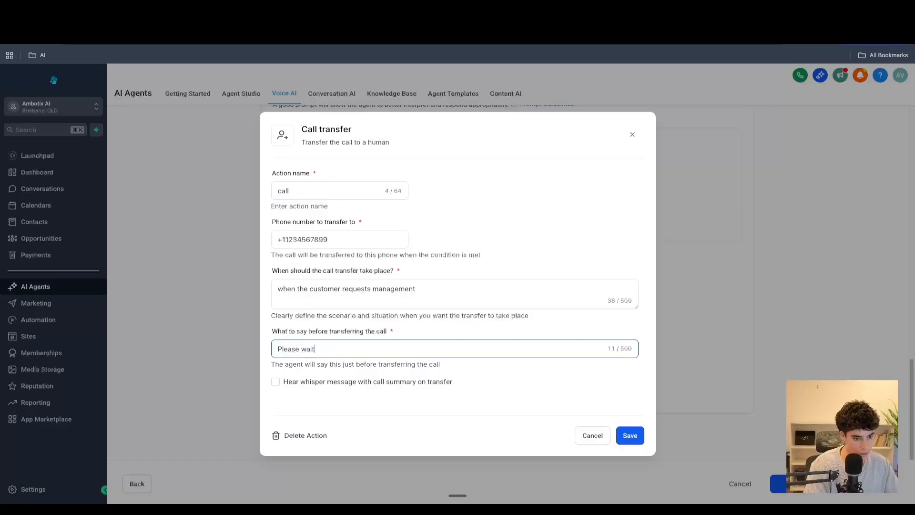
{"action": "type", "text": "wait whi"}
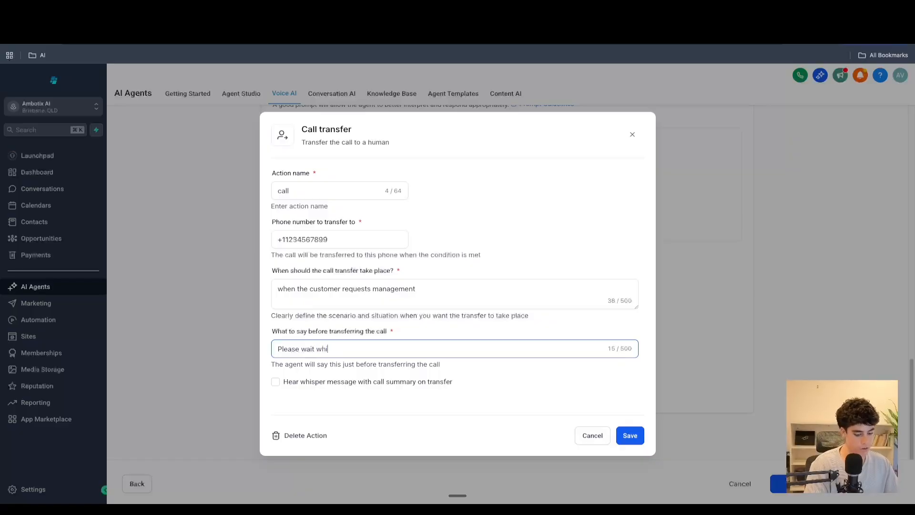
{"action": "type", "text": "le we transf"}
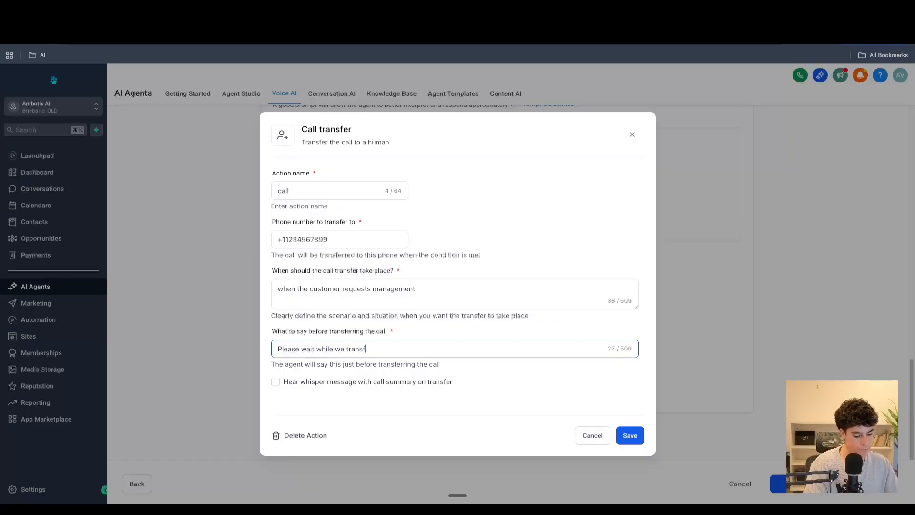
{"action": "type", "text": "er you to "}
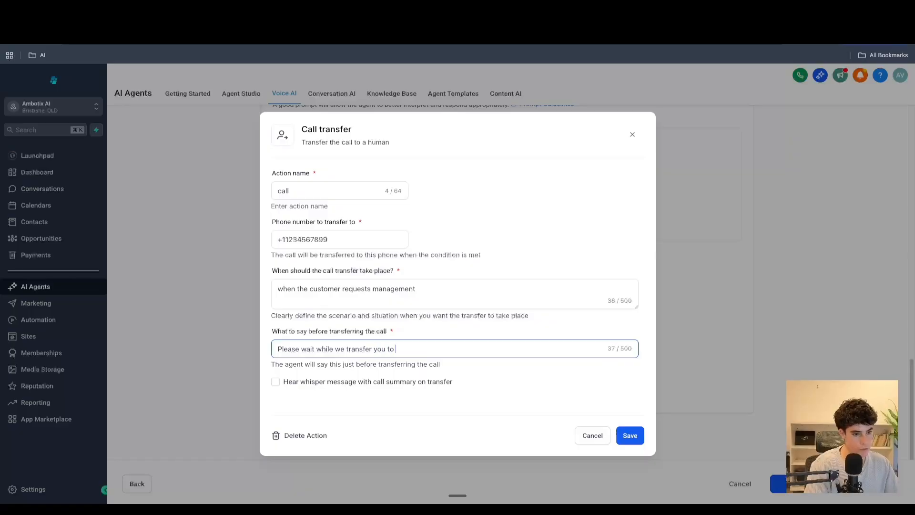
{"action": "type", "text": "the correct sta"}
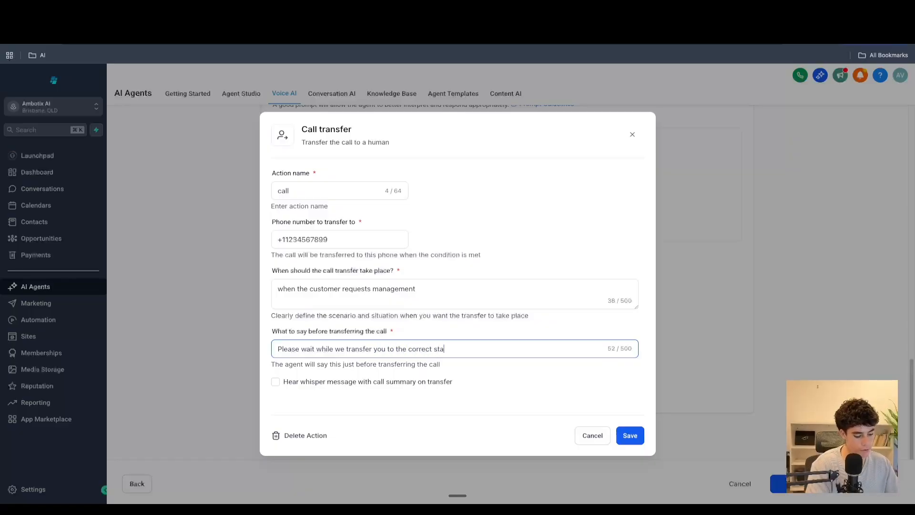
{"action": "type", "text": "d"}
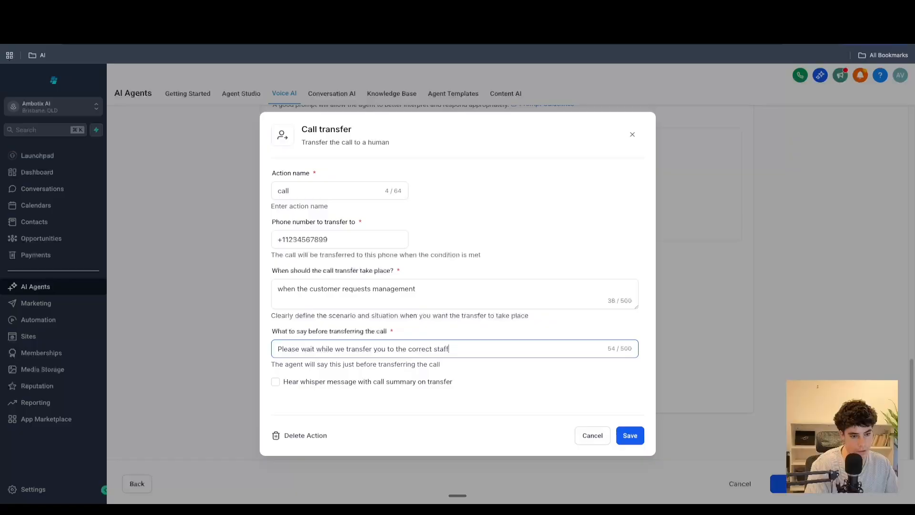
- Toggle the whisper summary option on and off, then save the call transfer action
{"action": "left_click", "coordinate": [286, 385]}
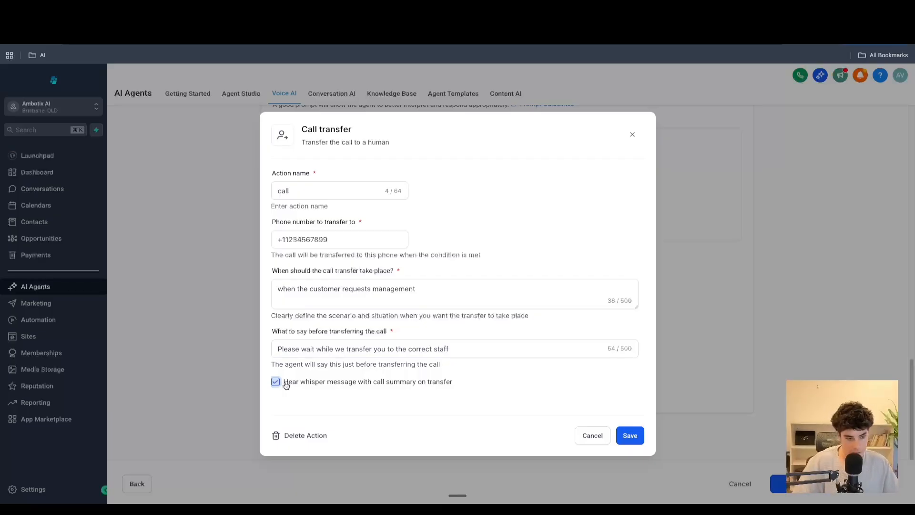
{"action": "left_click", "coordinate": [286, 384]}
{"action": "left_click", "coordinate": [628, 437]}
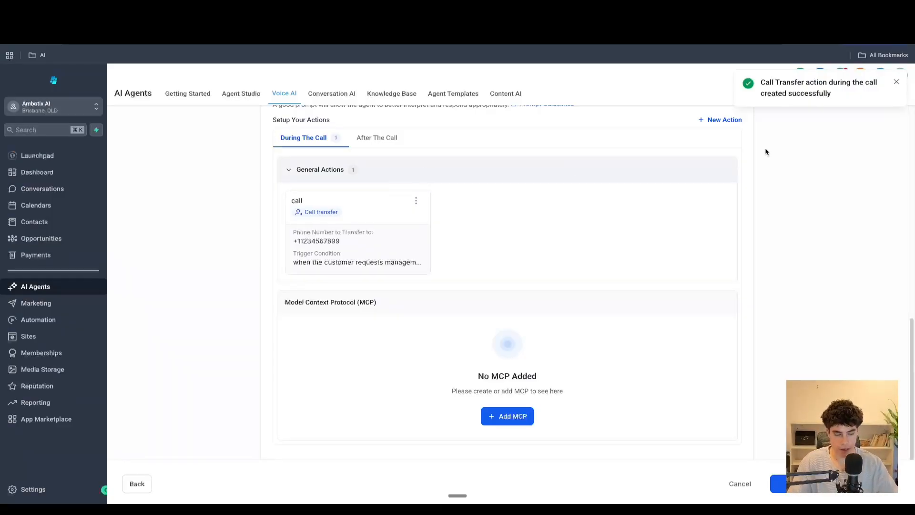
{"action": "left_click", "coordinate": [713, 123]}
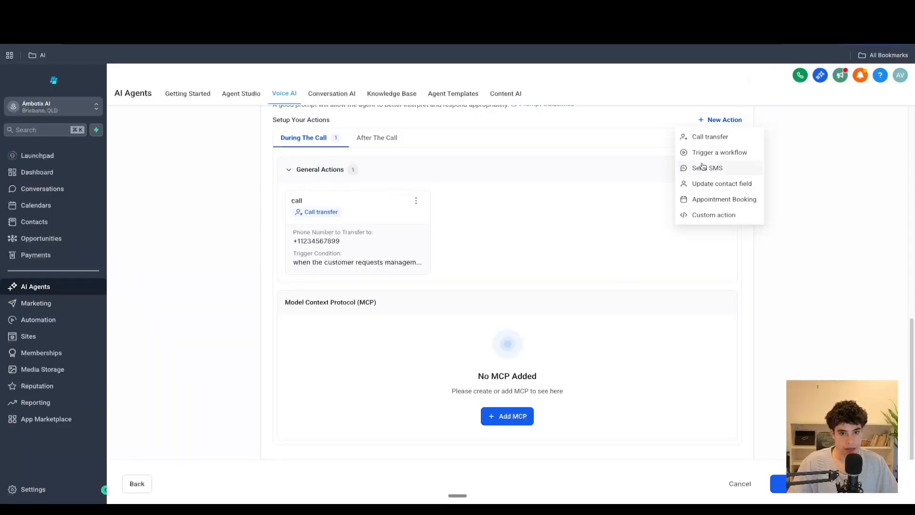
{"action": "left_click", "coordinate": [725, 153]}
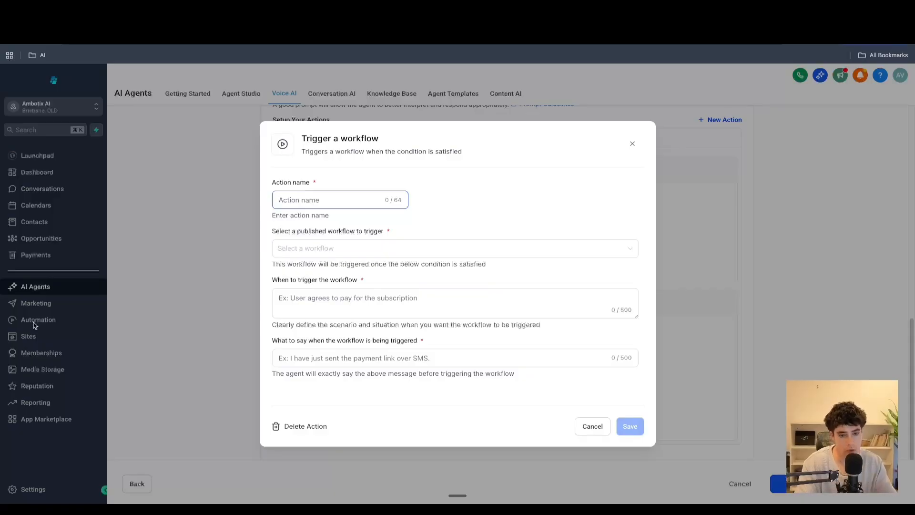
{"action": "left_click", "coordinate": [307, 257]}
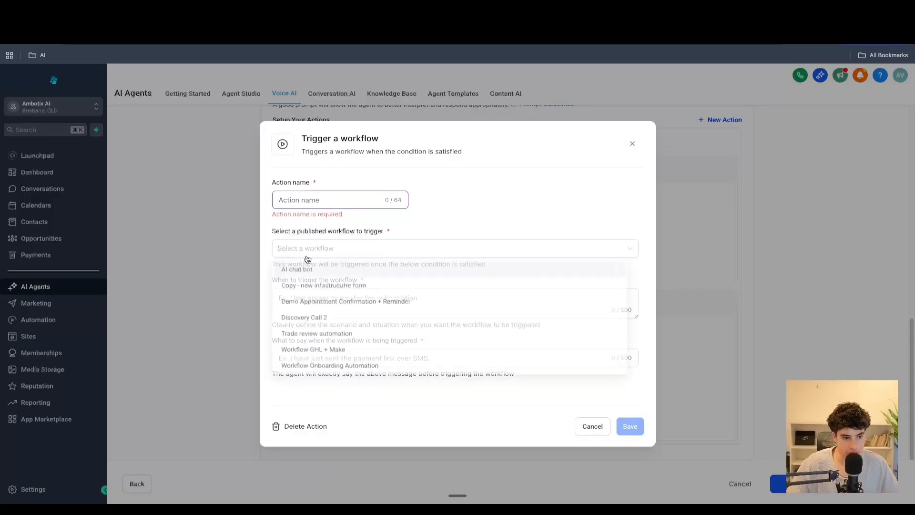
{"action": "left_click", "coordinate": [500, 211]}
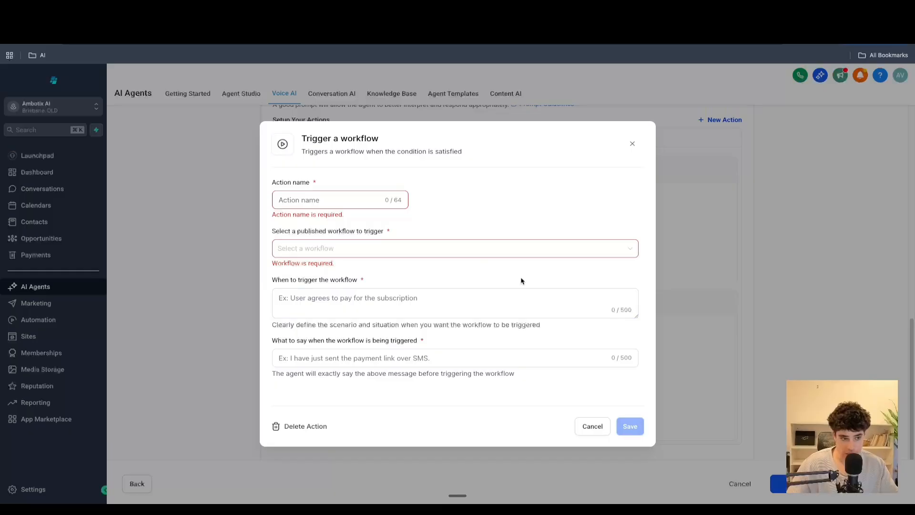
{"action": "left_click", "coordinate": [633, 144]}
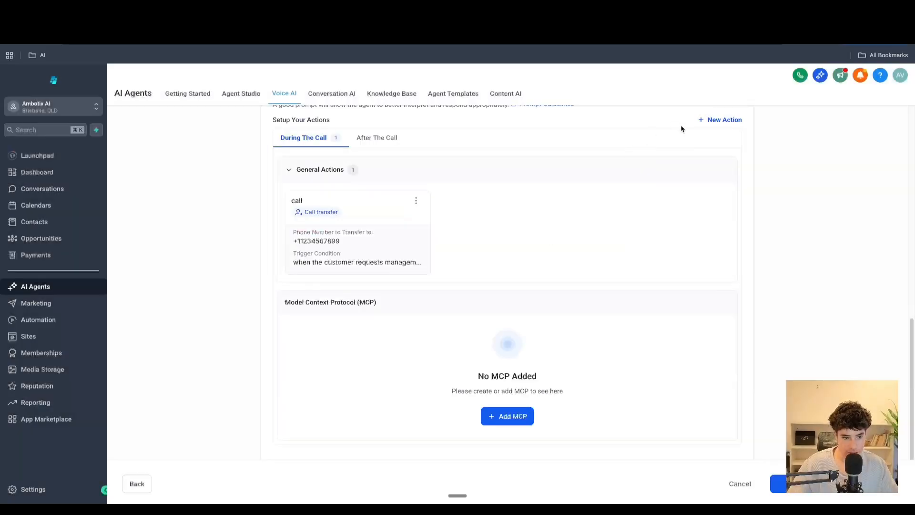
- Add a new Send SMS action during the call and name it send_sms
{"action": "left_click", "coordinate": [725, 121]}
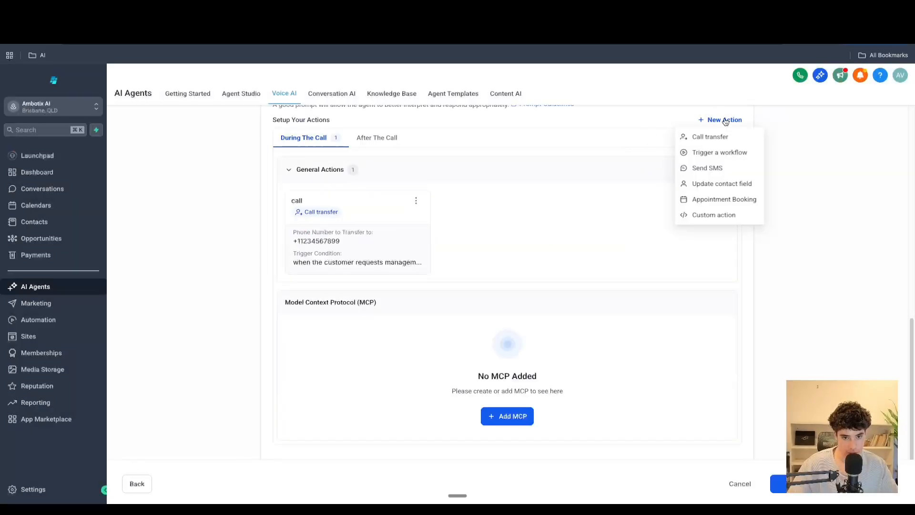
{"action": "left_click", "coordinate": [717, 174]}
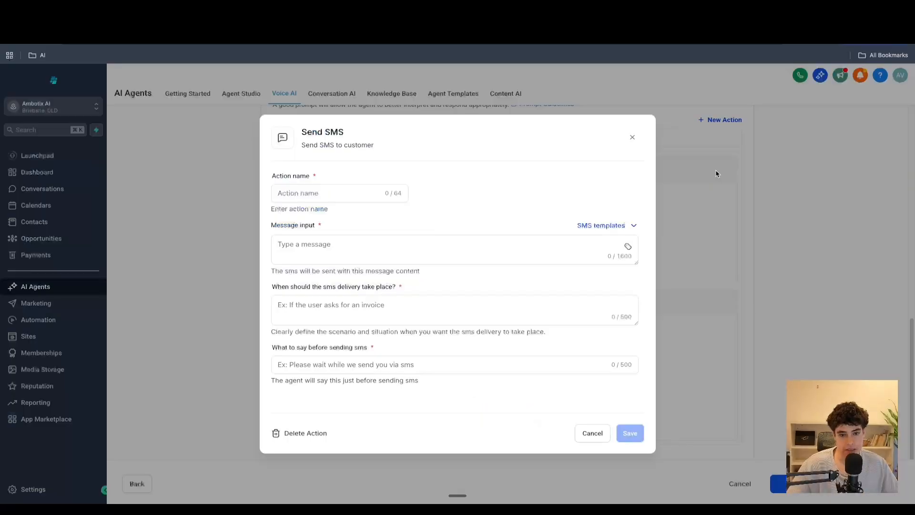
{"action": "left_click", "coordinate": [372, 191]}
{"action": "type", "text": "send"}
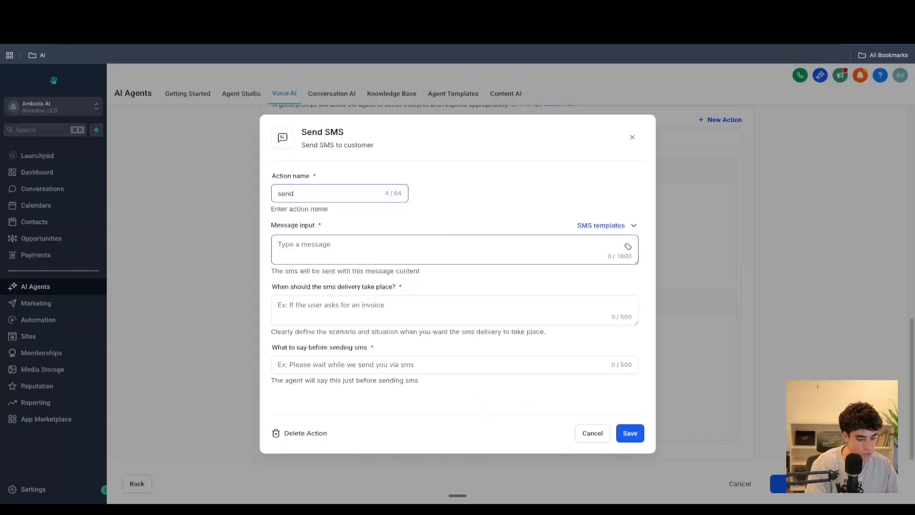
{"action": "type", "text": "_sms"}
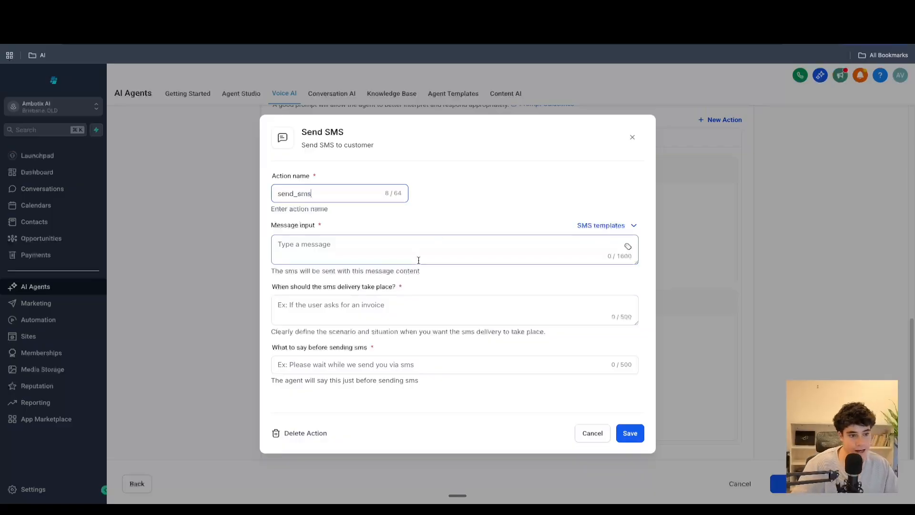
- Start the SMS message with "hey" followed by the contact name merge field
{"action": "left_click", "coordinate": [467, 245]}
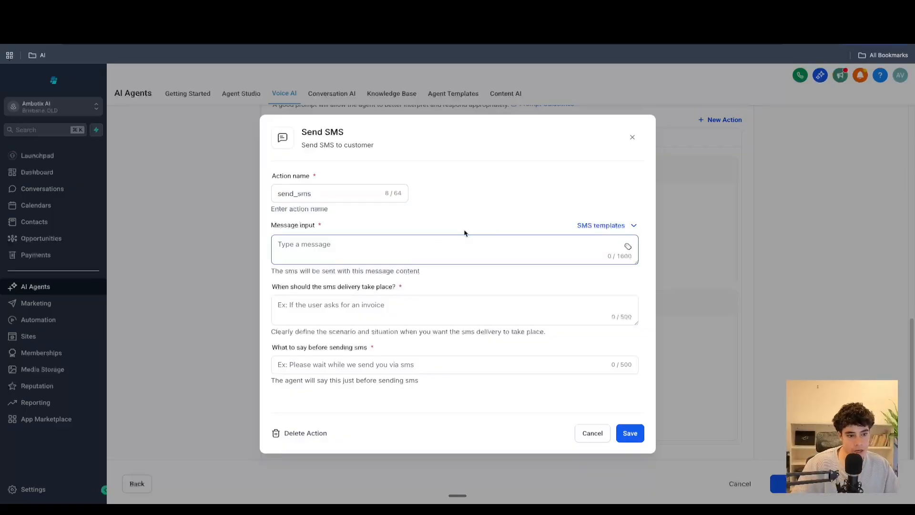
{"action": "left_click_drag", "start_coordinate": [637, 262], "coordinate": [636, 306]}
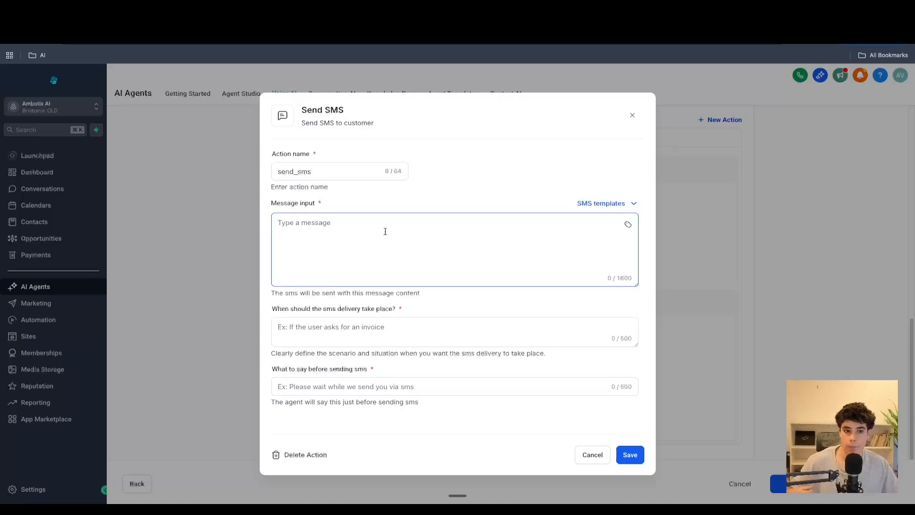
{"action": "type", "text": "he"}
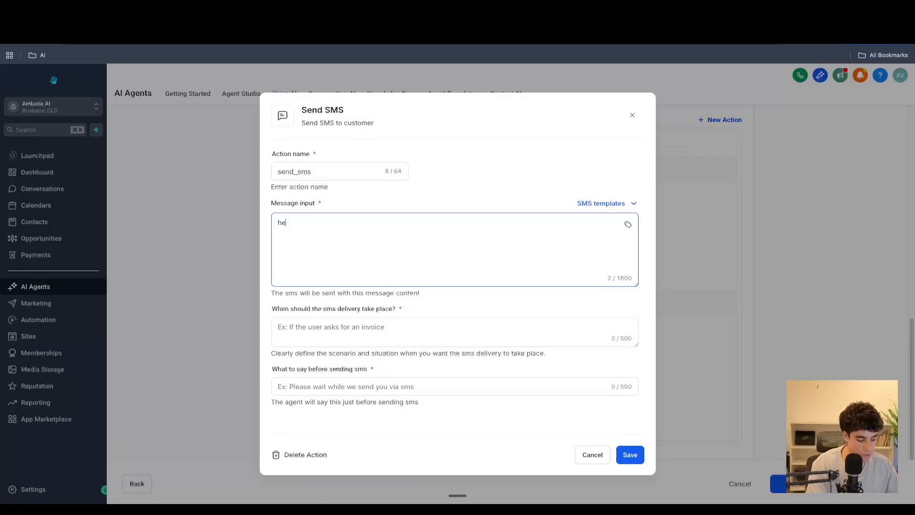
{"action": "type", "text": "y"}
{"action": "key", "text": "BackSpace"}
{"action": "key", "text": "BackSpace"}
{"action": "key", "text": "BackSpace"}
{"action": "type", "text": "hey"}
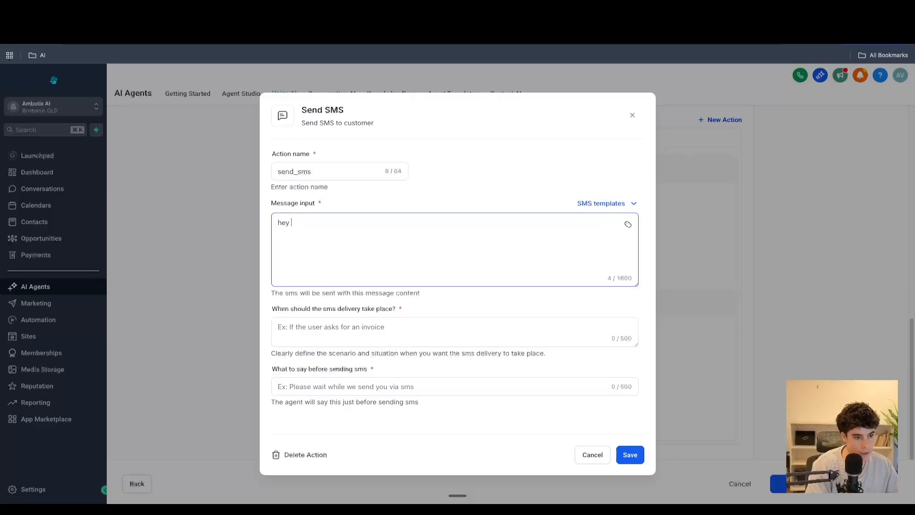
{"action": "left_click", "coordinate": [628, 224]}
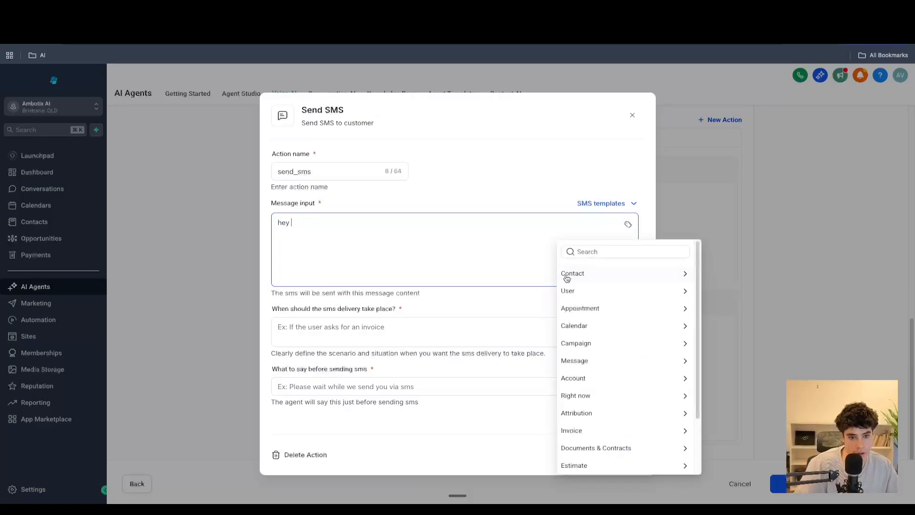
{"action": "left_click", "coordinate": [572, 272]}
{"action": "left_click", "coordinate": [622, 292]}
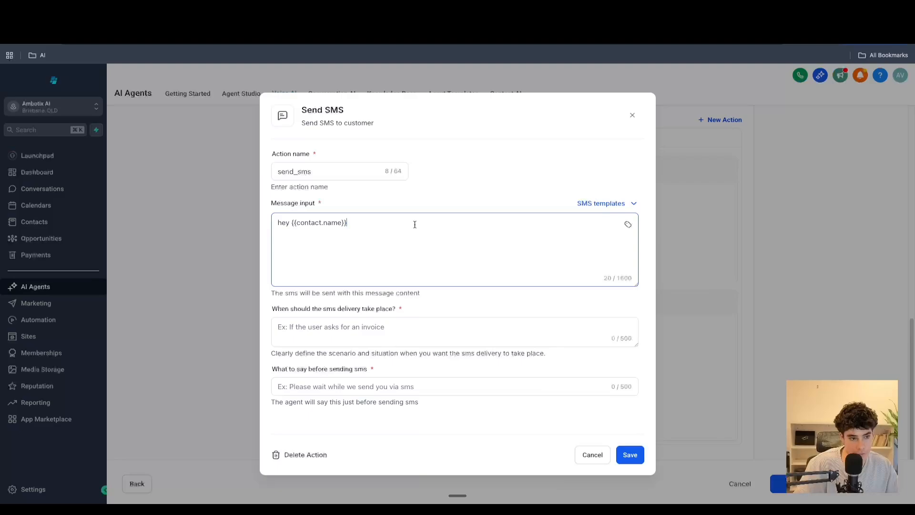
- Continue the SMS message with "this is a confirmation message for your booked salon appointment"
{"action": "type", "text": "this "}
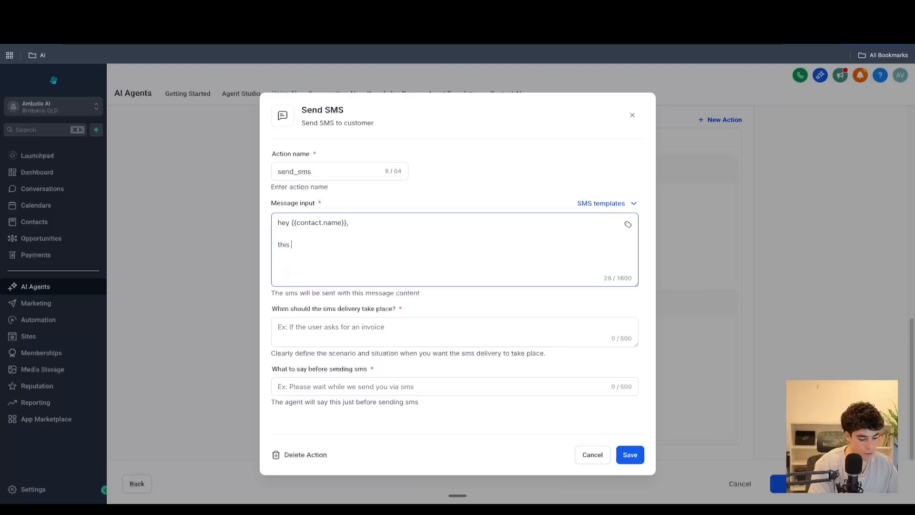
{"action": "type", "text": "is ac "}
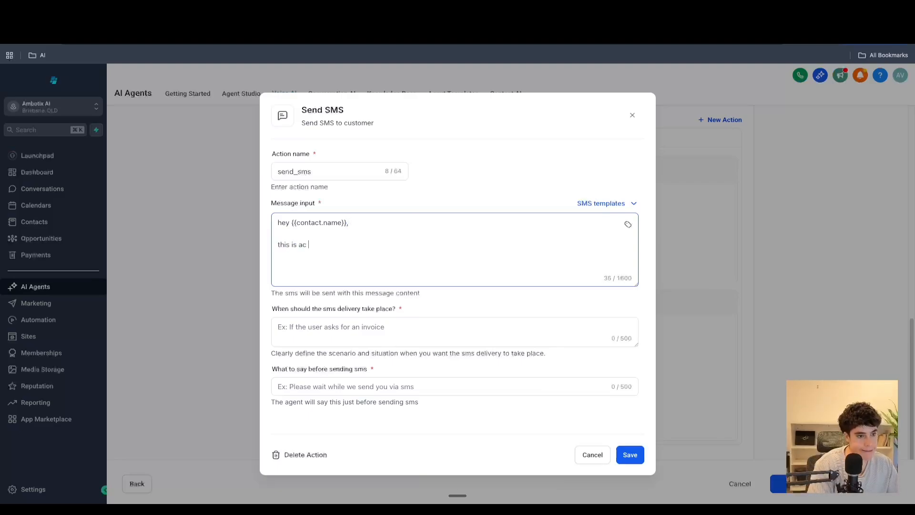
{"action": "key", "text": "BackSpace"}
{"action": "key", "text": "BackSpace"}
{"action": "type", "text": " confir"}
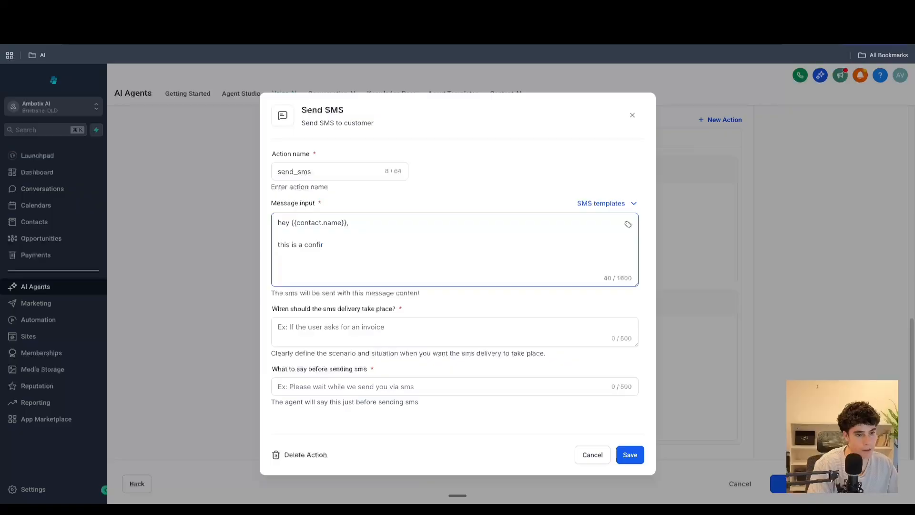
{"action": "type", "text": "mation message"}
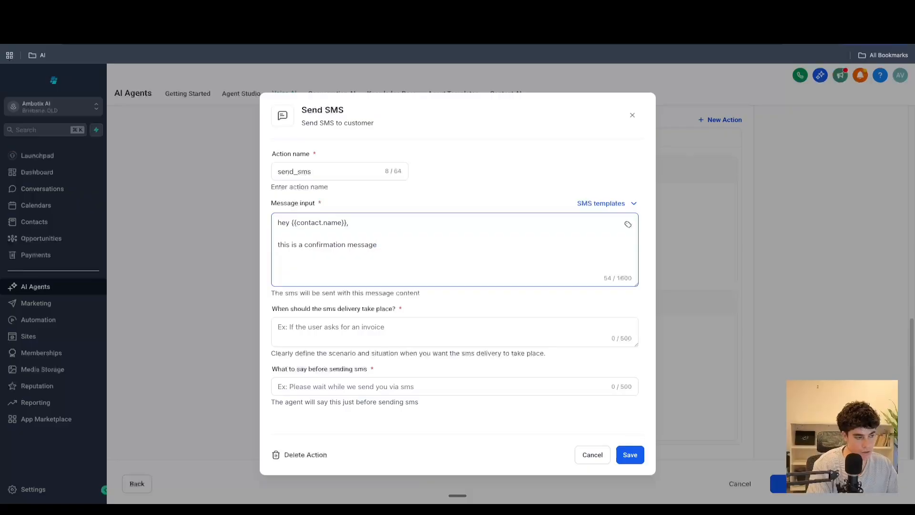
{"action": "type", "text": "for "}
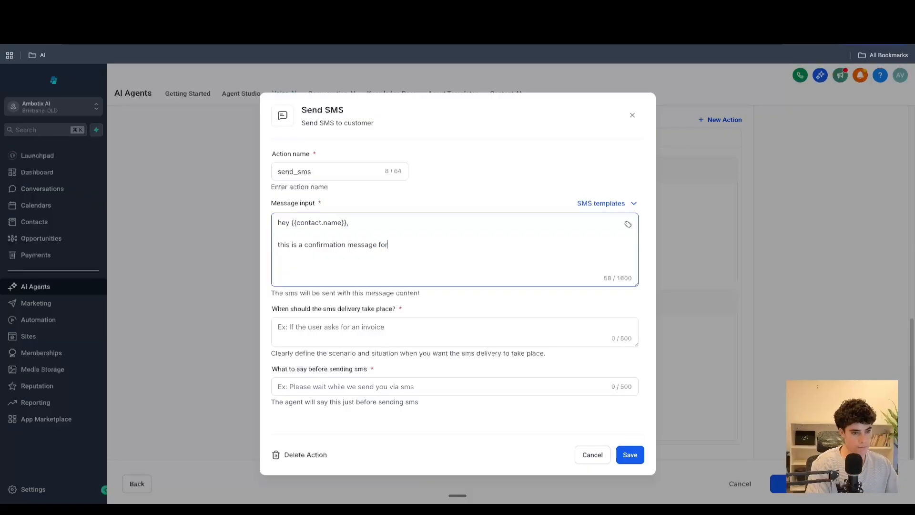
{"action": "type", "text": " your booked "}
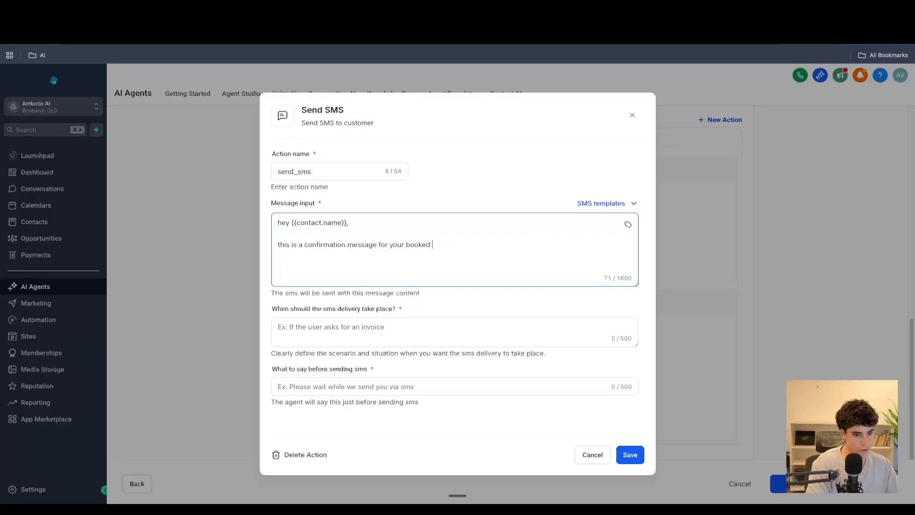
{"action": "type", "text": "salon appointment"}
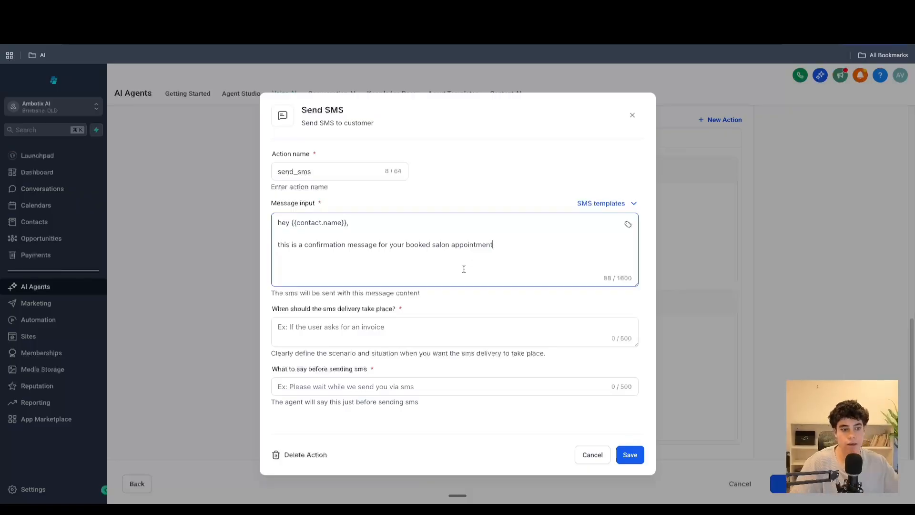
{"action": "double_click", "coordinate": [291, 222]}
{"action": "left_click", "coordinate": [452, 263]}
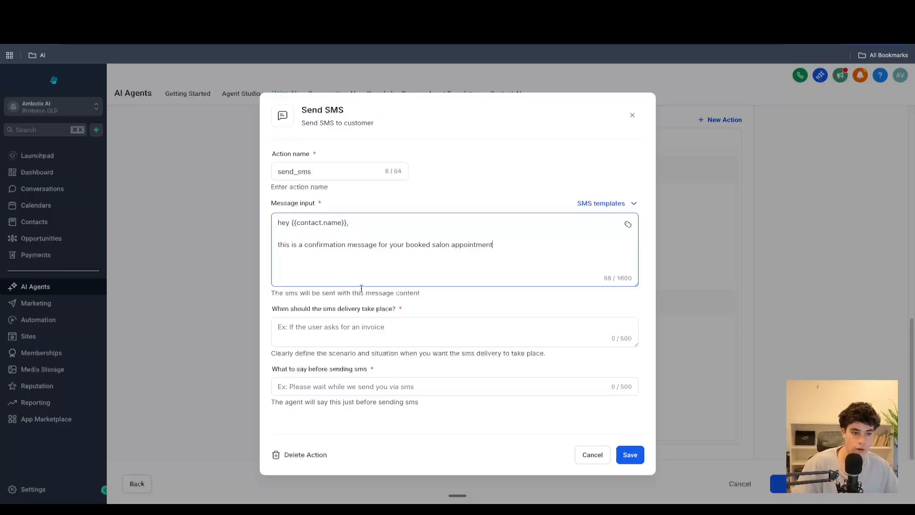
- Set the SMS delivery condition to "after the user books a appointment", fixing the misspelled word
{"action": "left_click", "coordinate": [369, 329]}
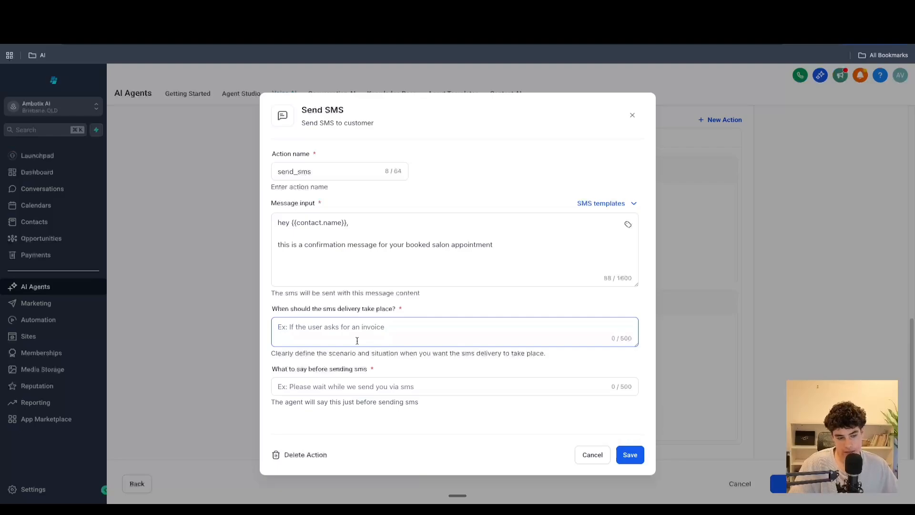
{"action": "type", "text": "after t"}
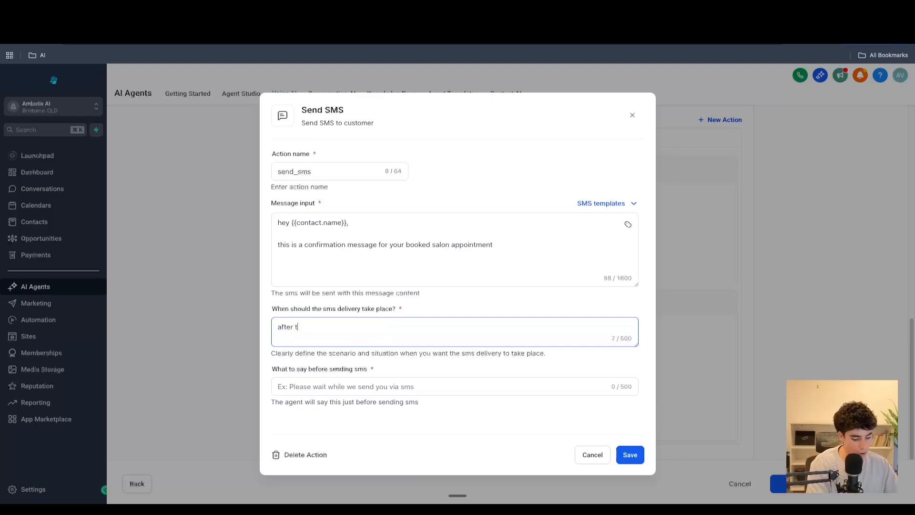
{"action": "type", "text": "he user books a "}
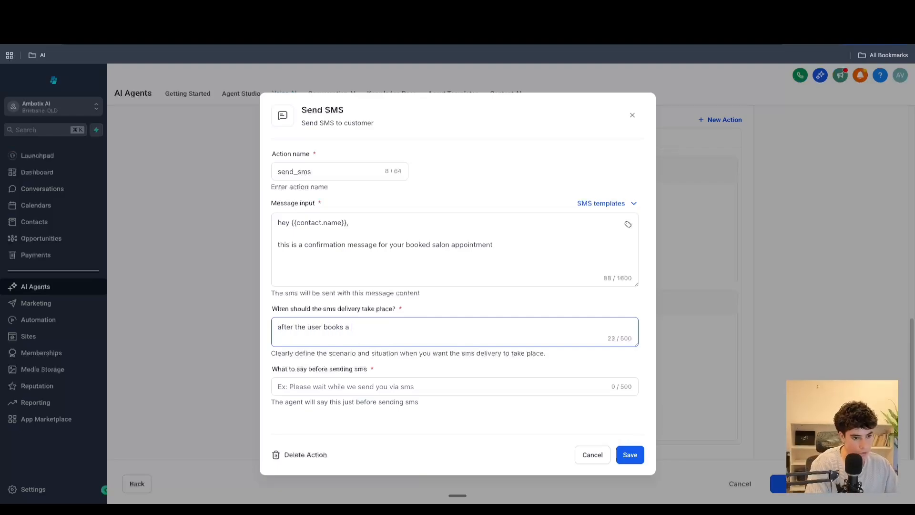
{"action": "type", "text": "appointemnt"}
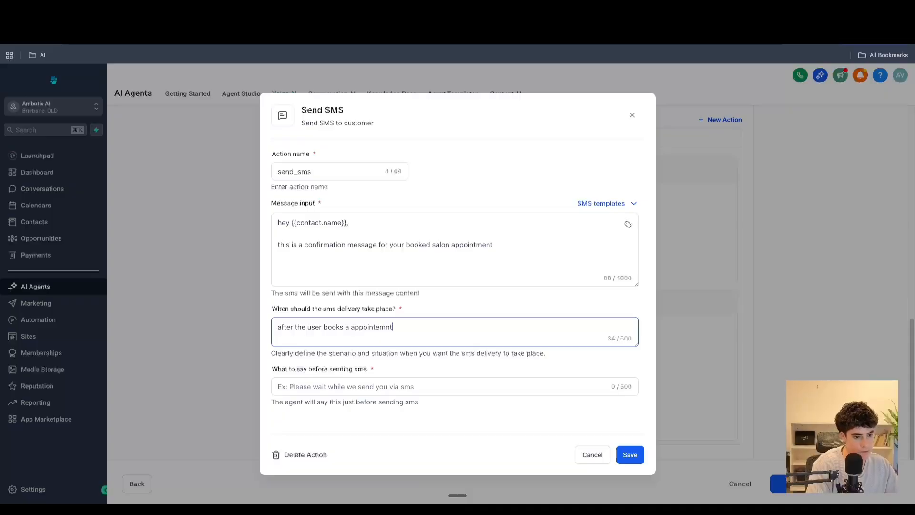
{"action": "key", "text": "BackSpace"}
{"action": "key", "text": "BackSpace"}
{"action": "type", "text": "ent"}
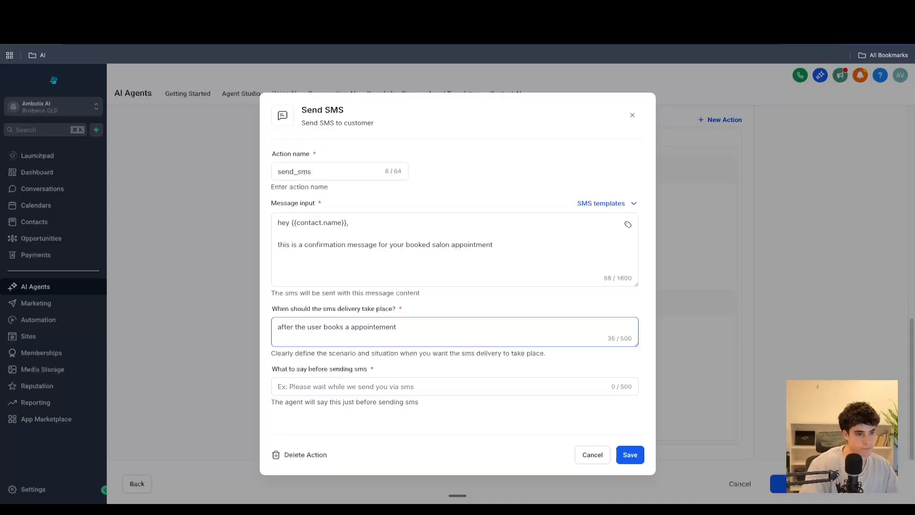
{"action": "right_click", "coordinate": [374, 325]}
{"action": "left_click", "coordinate": [399, 278]}
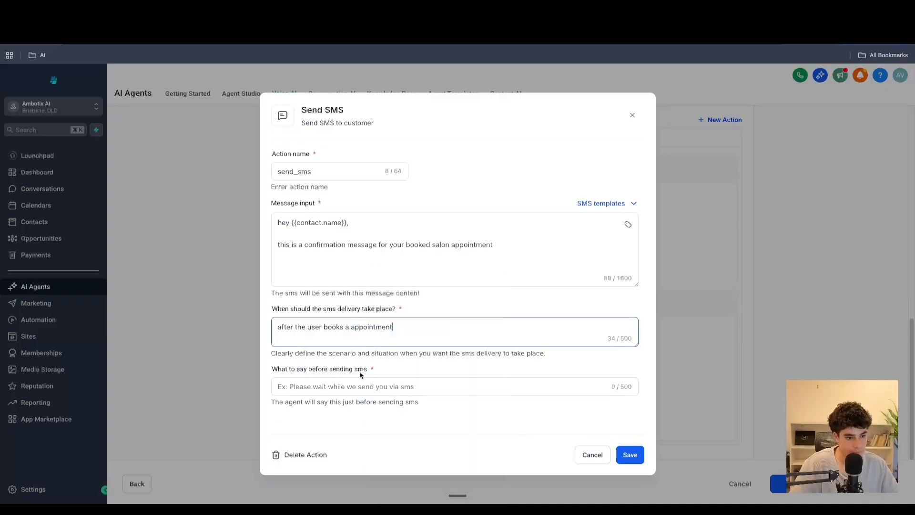
- Set what to say before sending to "please wait while we send you a sms", fix typos, and save the action
{"action": "left_click", "coordinate": [329, 387]}
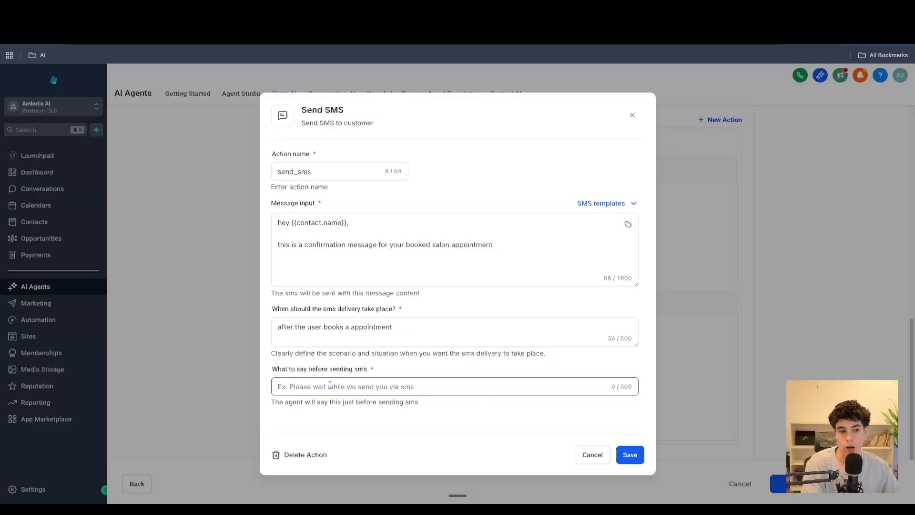
{"action": "type", "text": "please"}
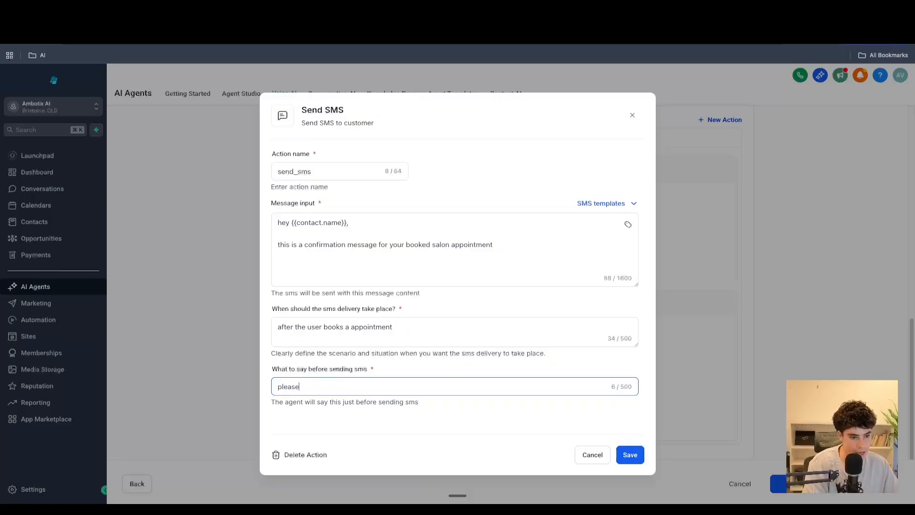
{"action": "type", "text": " wait whiel we "}
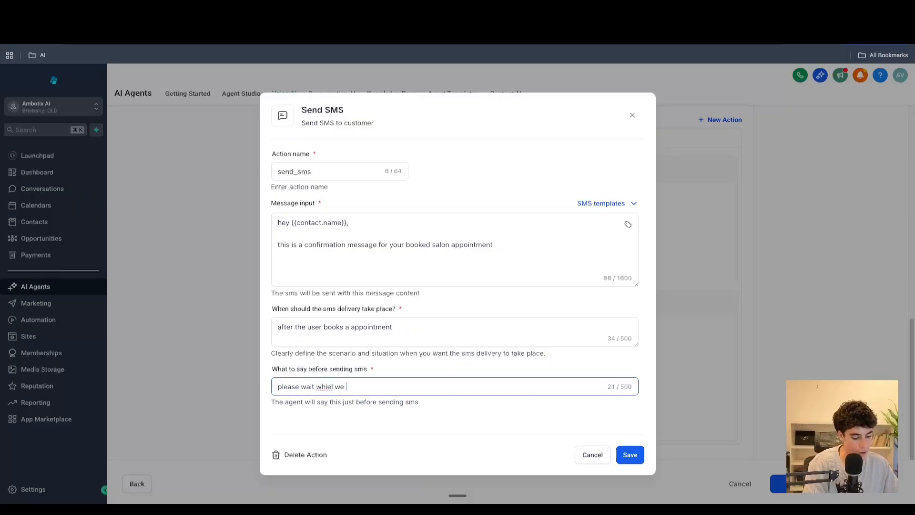
{"action": "type", "text": "sedn you a sms"}
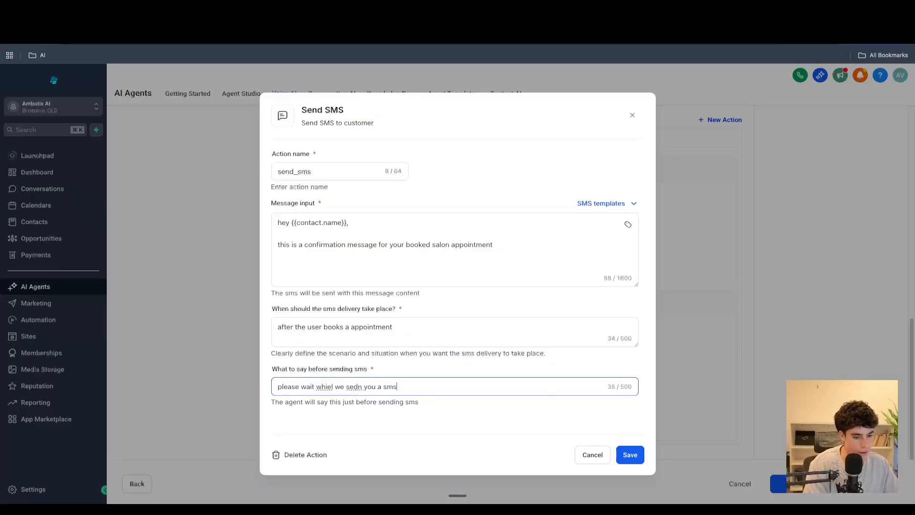
{"action": "right_click", "coordinate": [320, 387]}
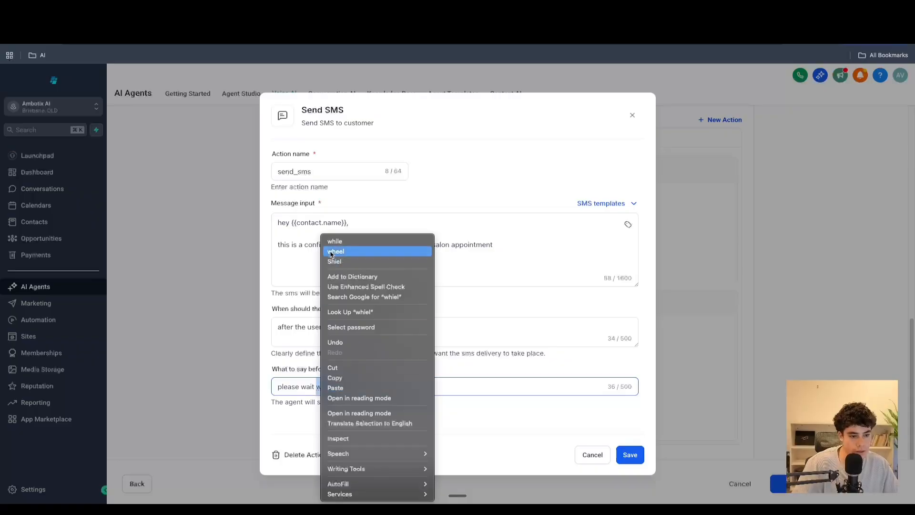
{"action": "left_click", "coordinate": [337, 240]}
{"action": "right_click", "coordinate": [351, 385]}
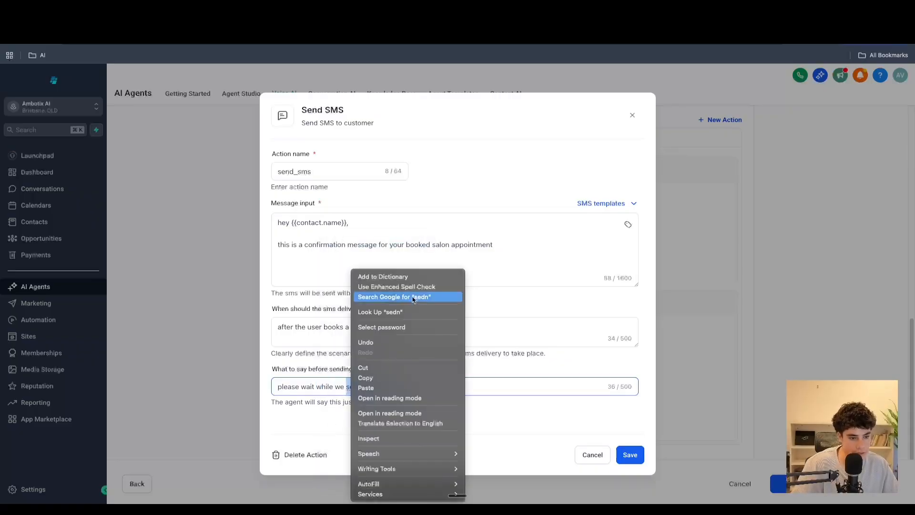
{"action": "left_click", "coordinate": [356, 385]}
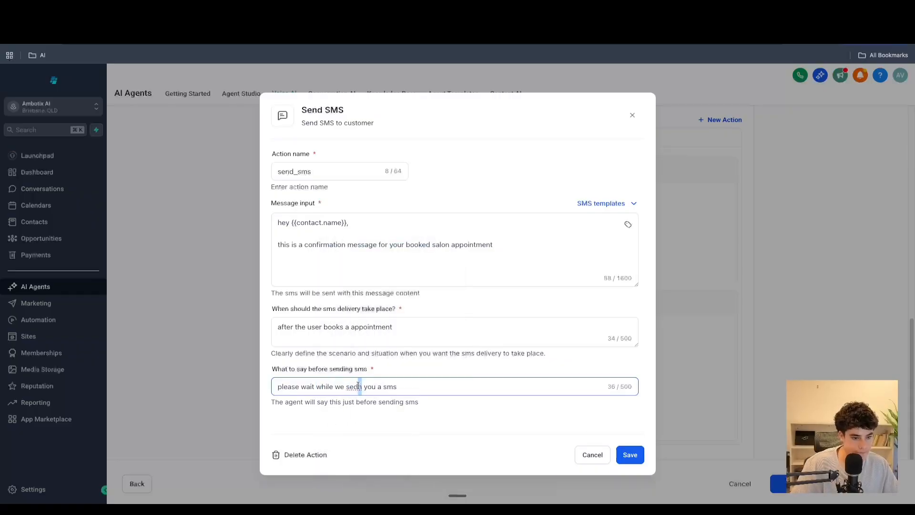
{"action": "key", "text": "BackSpace"}
{"action": "key", "text": "BackSpace"}
{"action": "type", "text": "nd"}
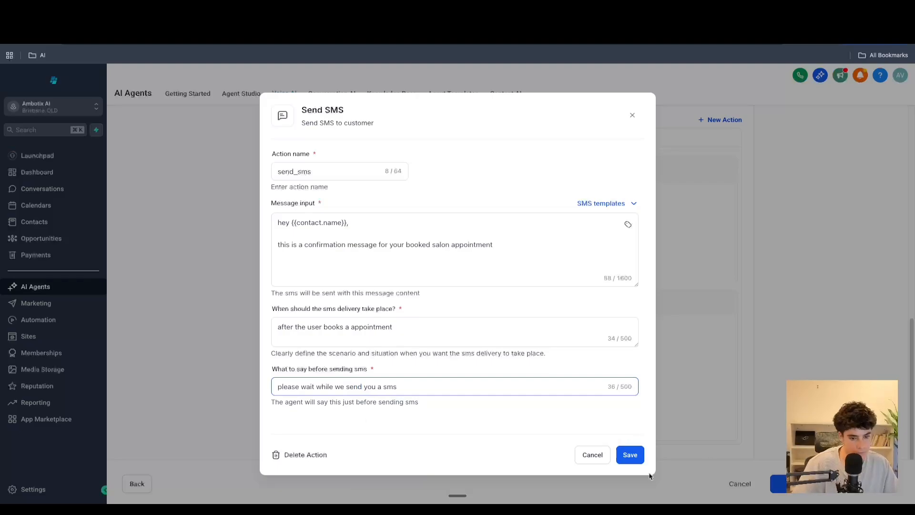
{"action": "left_click", "coordinate": [627, 457]}
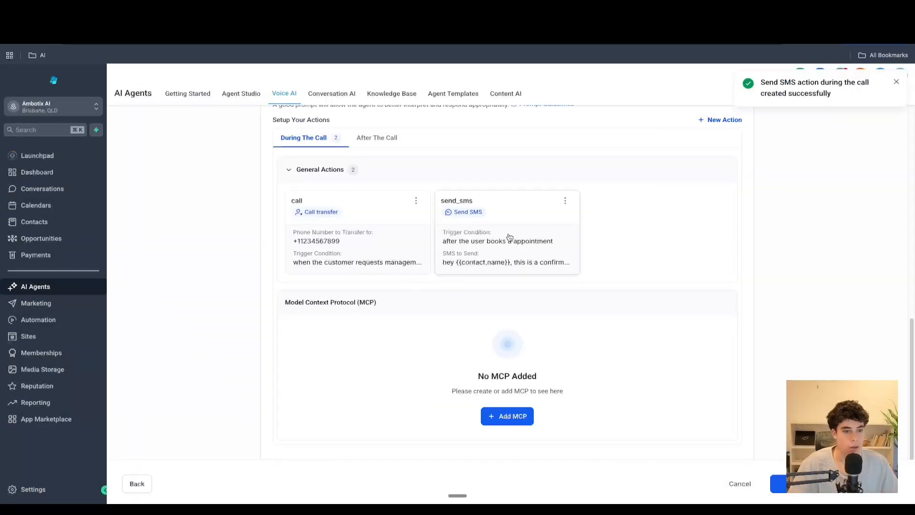
- Start an Update contact field action for after the call and choose City as the contact field to update
{"action": "left_click", "coordinate": [714, 122]}
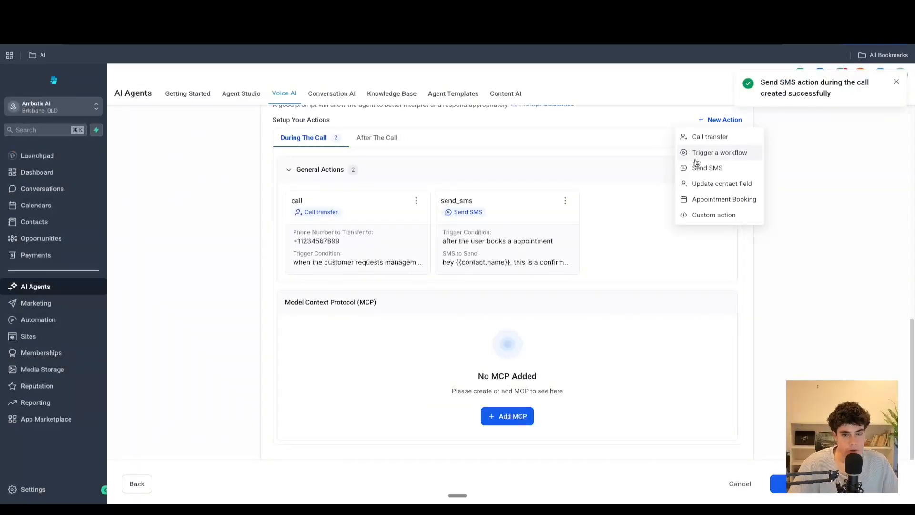
{"action": "left_click", "coordinate": [705, 184]}
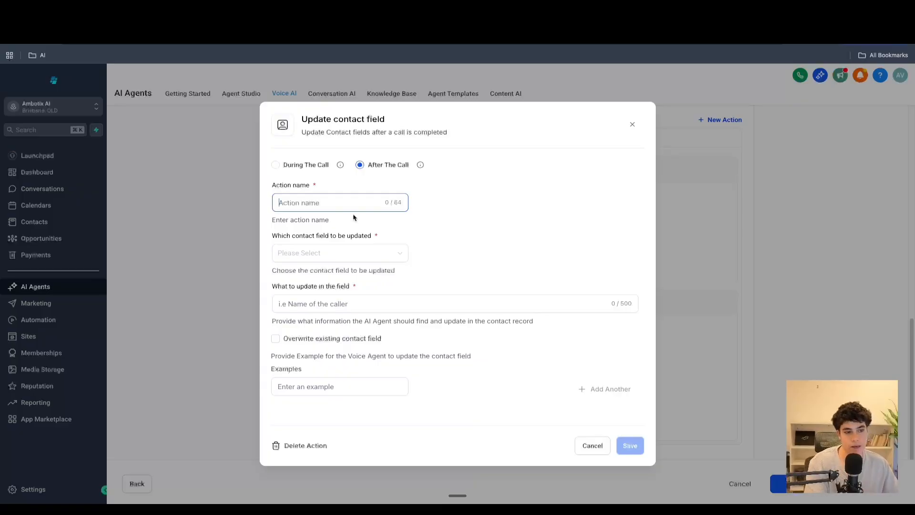
{"action": "left_click", "coordinate": [319, 250]}
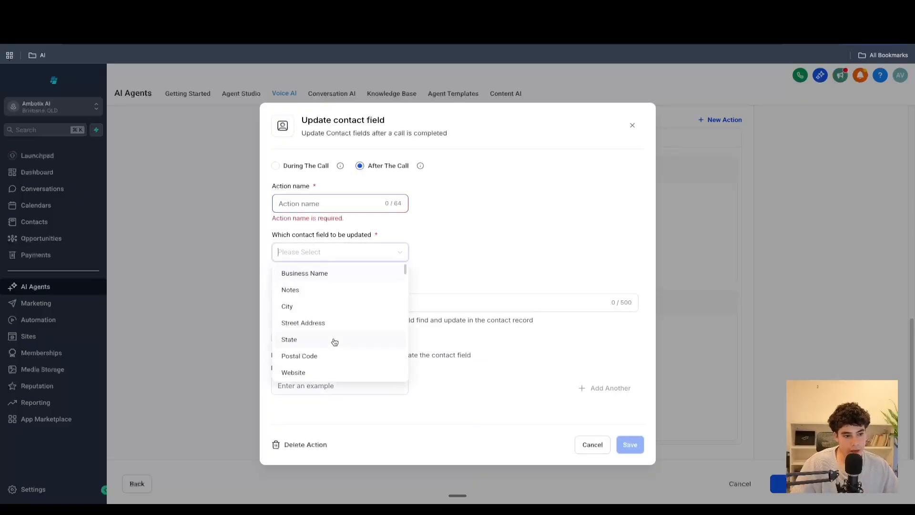
{"action": "scroll", "coordinate": [336, 339], "scroll_direction": "down", "scroll_amount": 10}
{"action": "scroll", "coordinate": [335, 339], "scroll_direction": "up", "scroll_amount": 10}
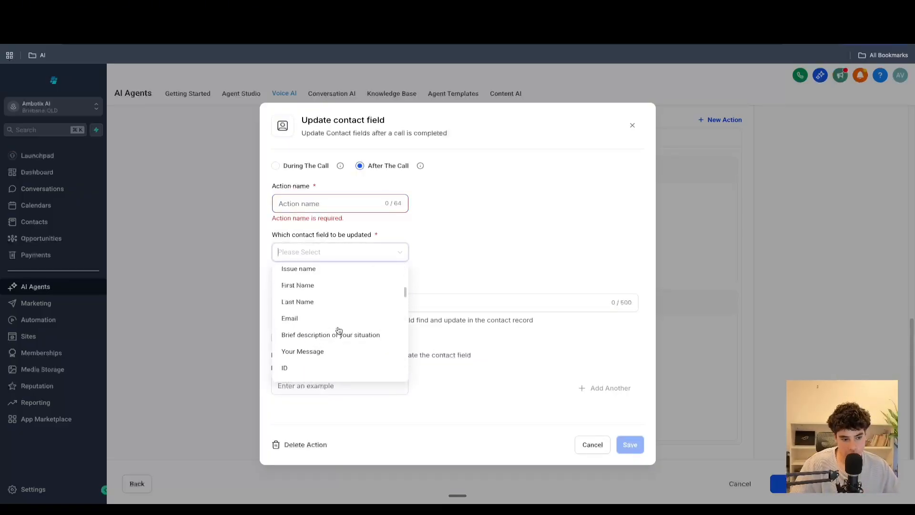
{"action": "left_click", "coordinate": [450, 272]}
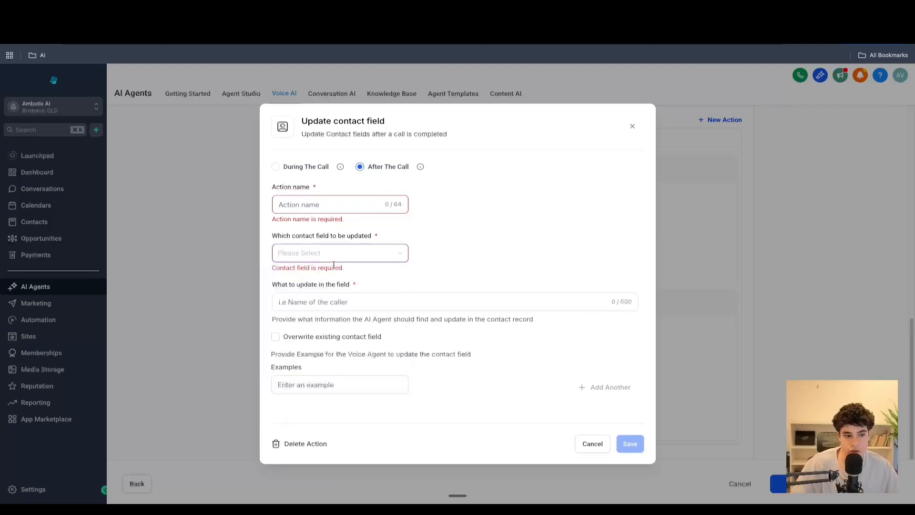
{"action": "left_click", "coordinate": [288, 302]}
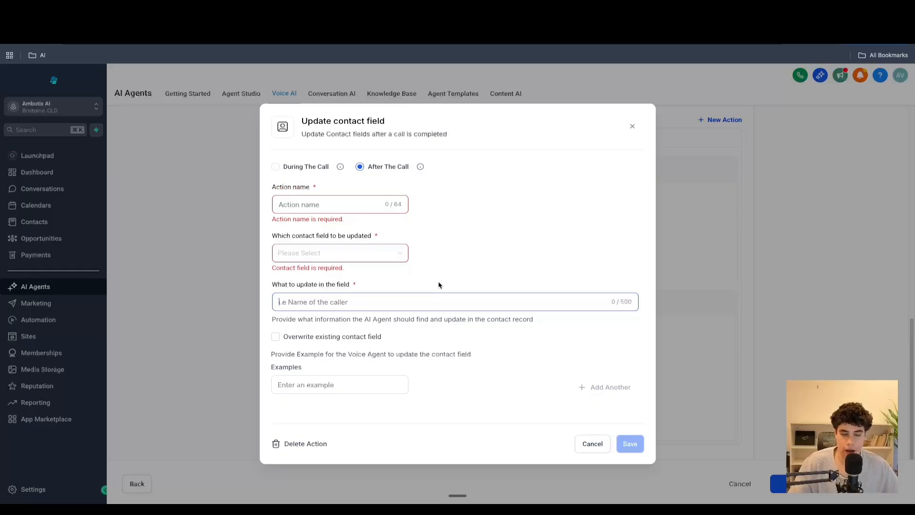
{"action": "left_click", "coordinate": [317, 253]}
{"action": "left_click", "coordinate": [300, 310]}
{"action": "left_click", "coordinate": [357, 300]}
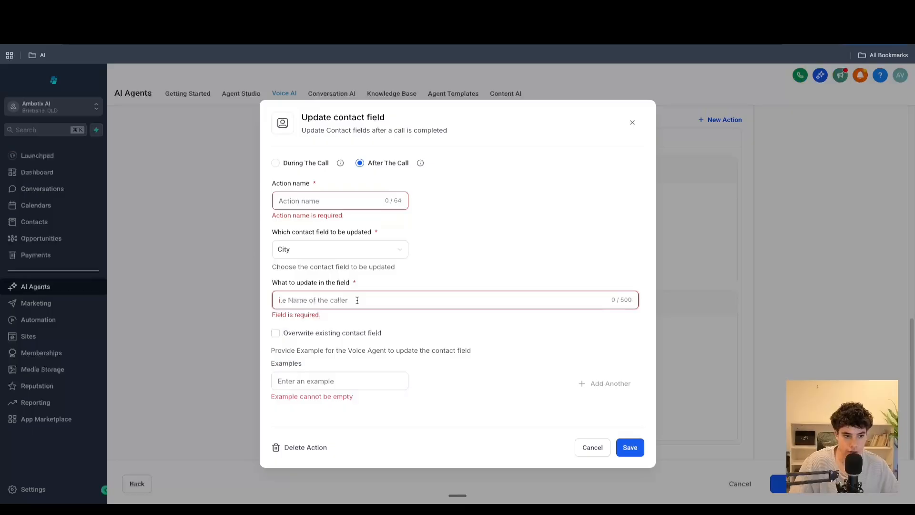
- Describe what to update in the field as "update the contact city", correcting the misspelled word
{"action": "type", "text": "update the"}
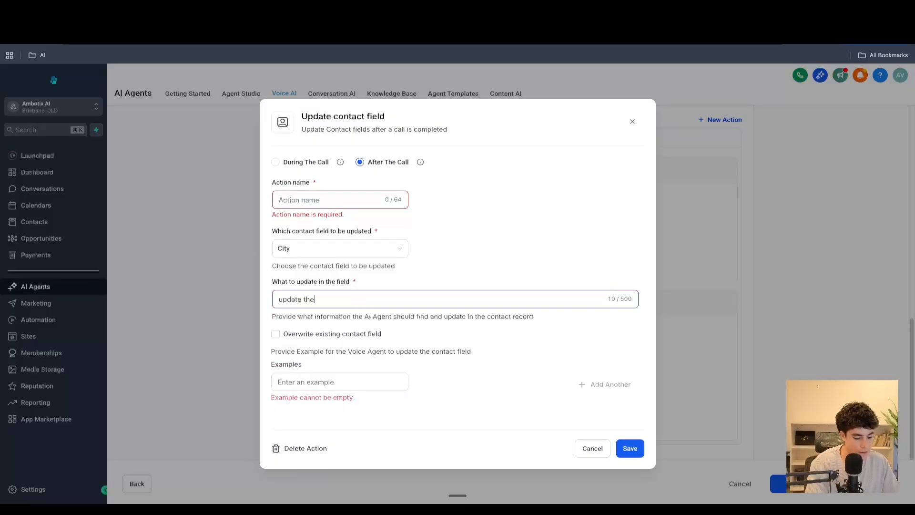
{"action": "type", "text": " contact cirty"}
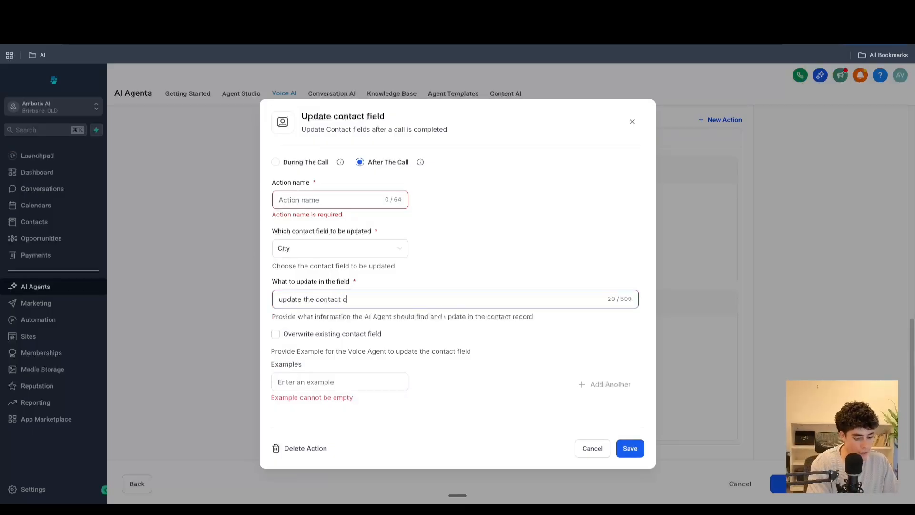
{"action": "key", "text": "BackSpace"}
{"action": "key", "text": "BackSpace"}
{"action": "key", "text": "BackSpace"}
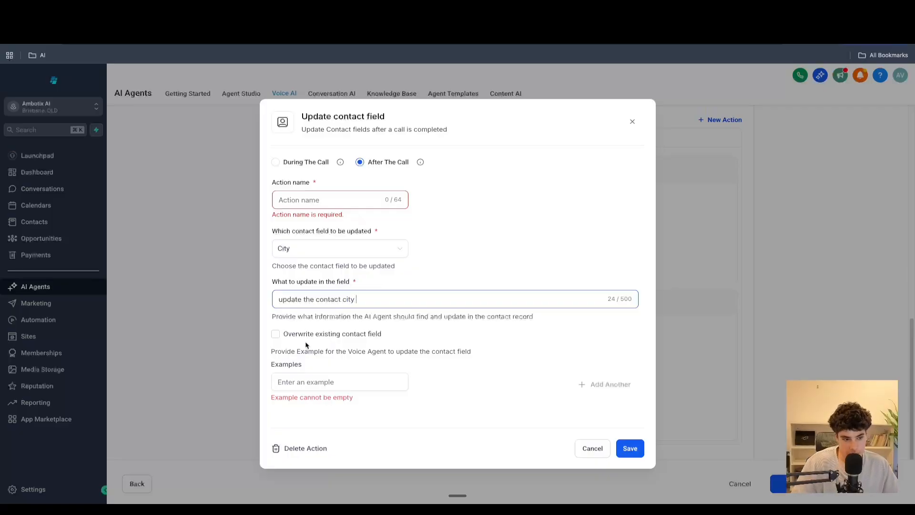
- Enter the example "123 mian dribve br" and cancel the update contact field action
{"action": "left_click", "coordinate": [310, 381]}
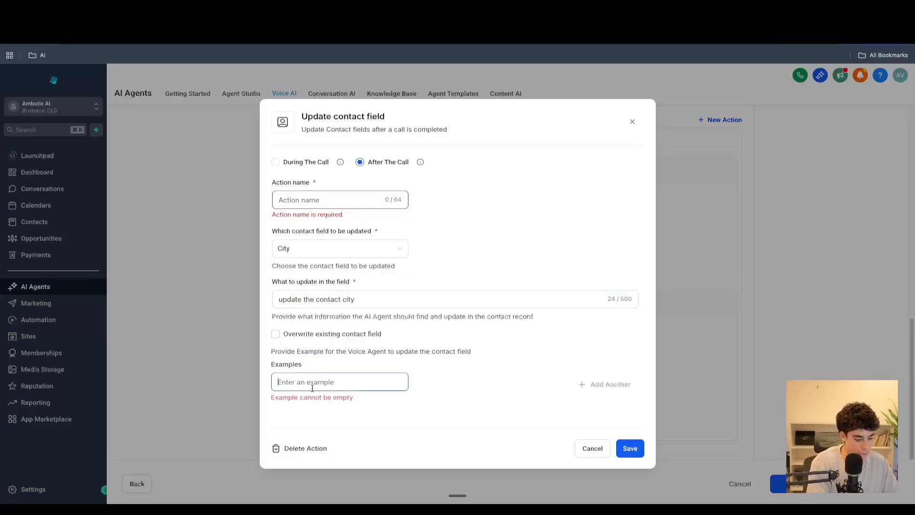
{"action": "type", "text": "123 mian dribve br"}
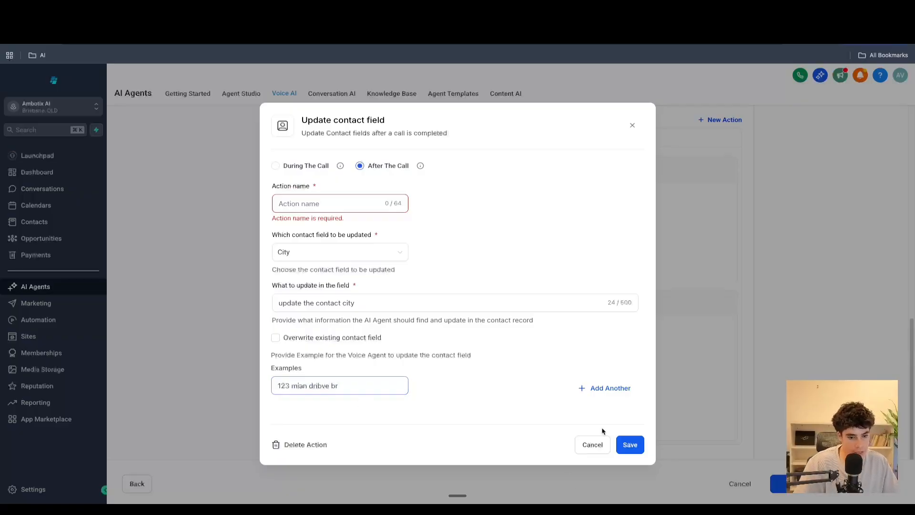
{"action": "left_click", "coordinate": [582, 447]}
{"action": "left_click", "coordinate": [557, 310]}
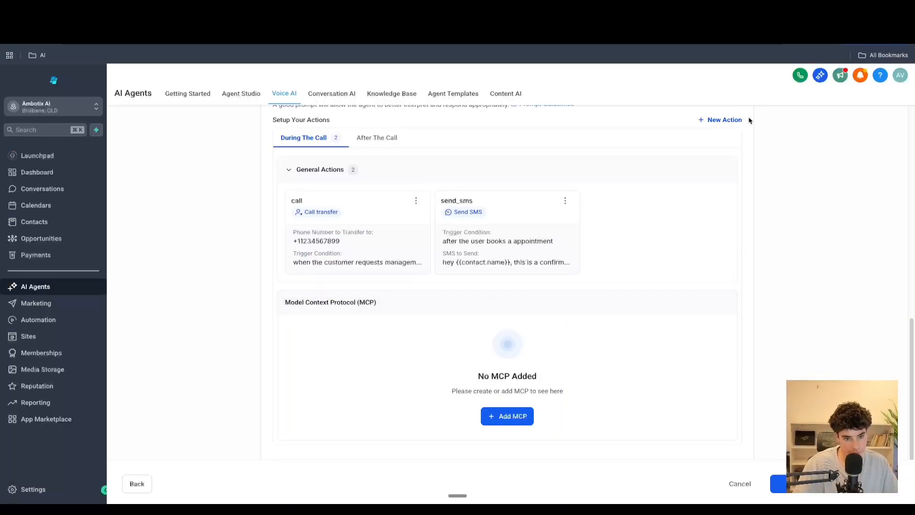
- Add an Appointment Booking action using the HVAC Consultation calendar, with 1 day of offering dates and 1 appointment slot per day
{"action": "left_click", "coordinate": [726, 120]}
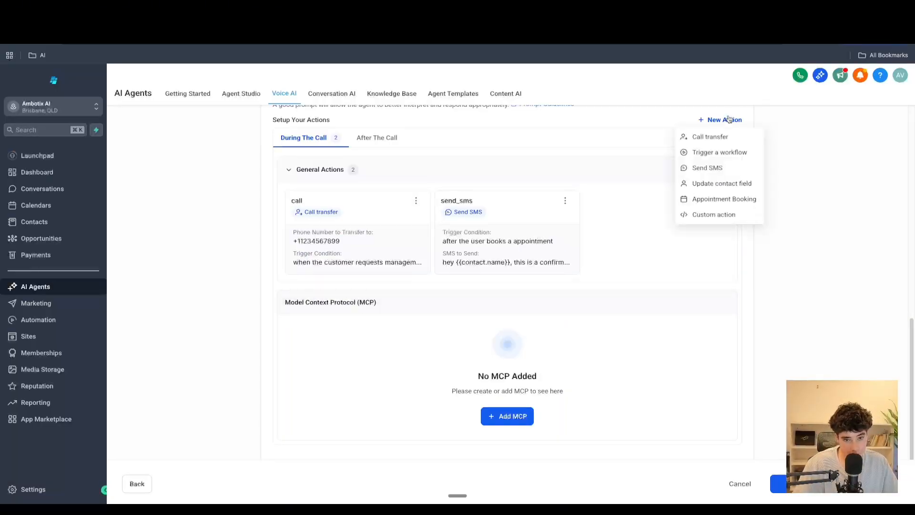
{"action": "left_click", "coordinate": [726, 202]}
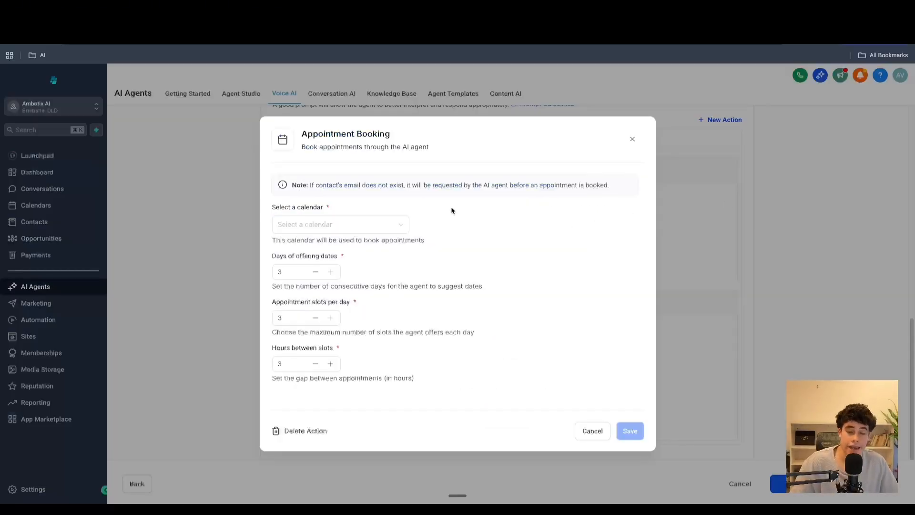
{"action": "left_click", "coordinate": [370, 226]}
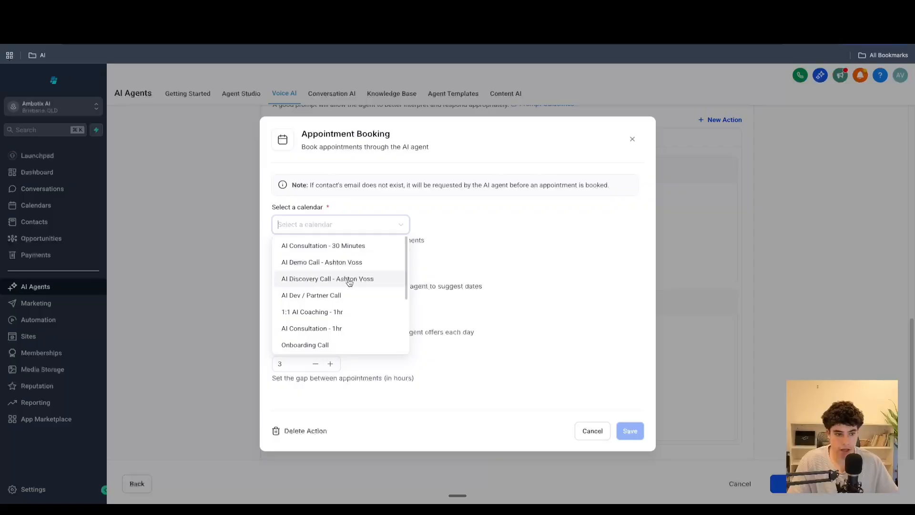
{"action": "scroll", "coordinate": [348, 281], "scroll_direction": "down", "scroll_amount": 3}
{"action": "scroll", "coordinate": [350, 285], "scroll_direction": "down", "scroll_amount": 1}
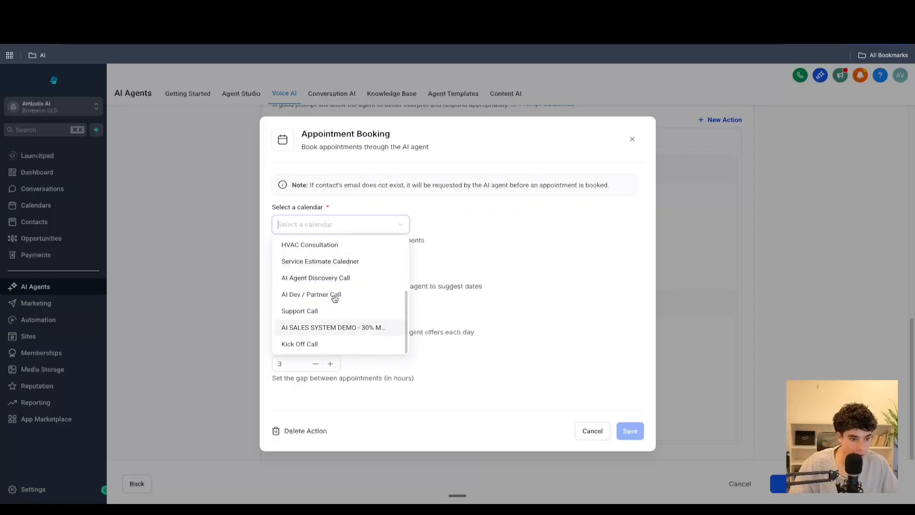
{"action": "scroll", "coordinate": [338, 271], "scroll_direction": "up", "scroll_amount": 3}
{"action": "scroll", "coordinate": [340, 276], "scroll_direction": "down", "scroll_amount": 3}
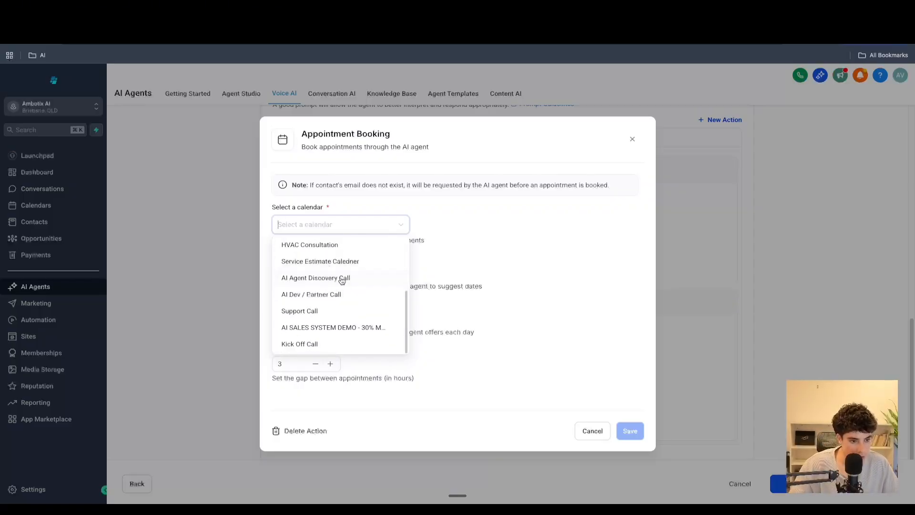
{"action": "scroll", "coordinate": [342, 281], "scroll_direction": "up", "scroll_amount": 3}
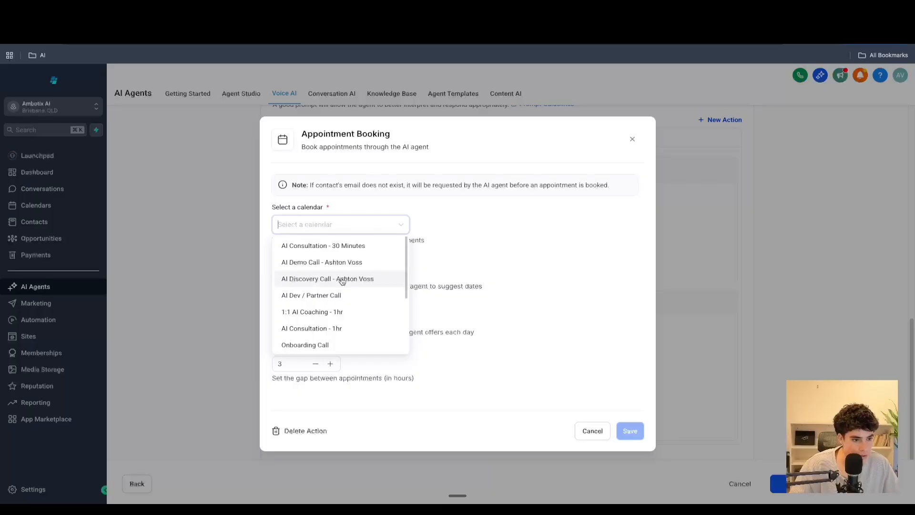
{"action": "scroll", "coordinate": [343, 281], "scroll_direction": "down", "scroll_amount": 2}
{"action": "scroll", "coordinate": [343, 282], "scroll_direction": "down", "scroll_amount": 2}
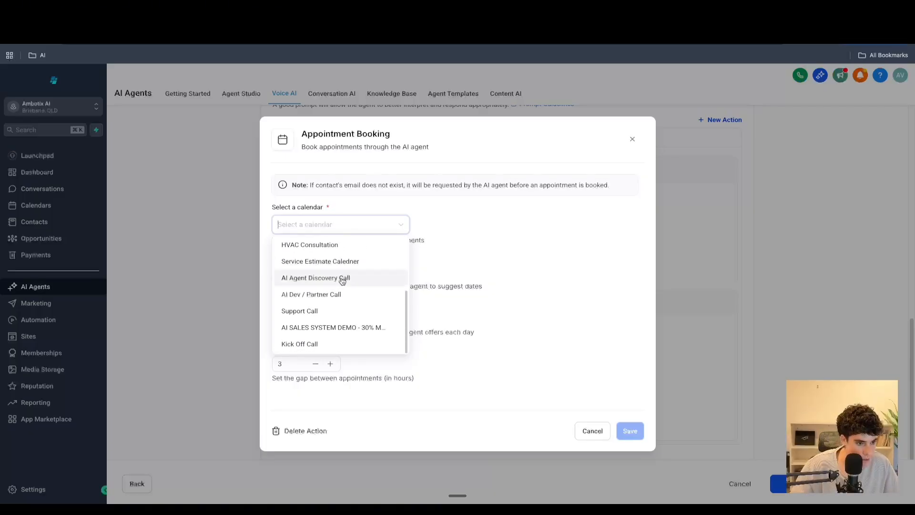
{"action": "scroll", "coordinate": [336, 291], "scroll_direction": "up", "scroll_amount": 1}
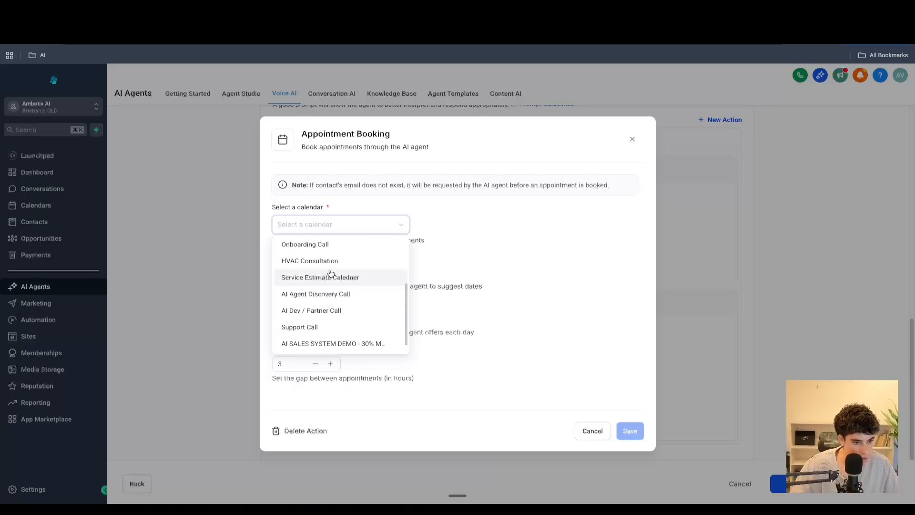
{"action": "left_click", "coordinate": [308, 261]}
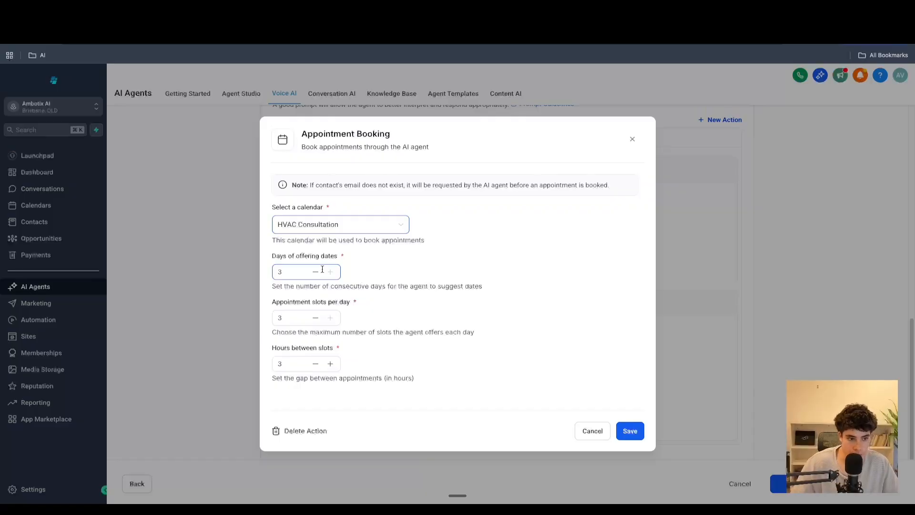
{"action": "left_click", "coordinate": [316, 272]}
{"action": "left_click", "coordinate": [317, 272]}
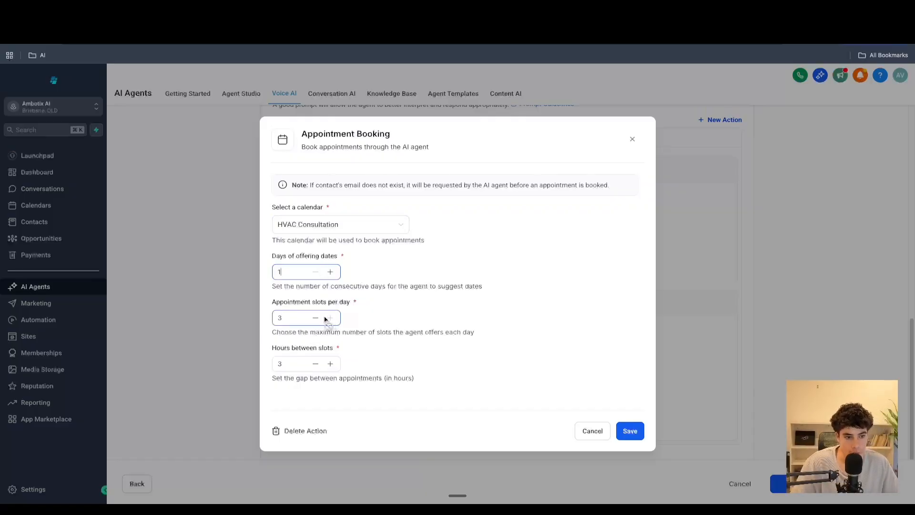
{"action": "left_click", "coordinate": [315, 317]}
{"action": "left_click", "coordinate": [315, 317]}
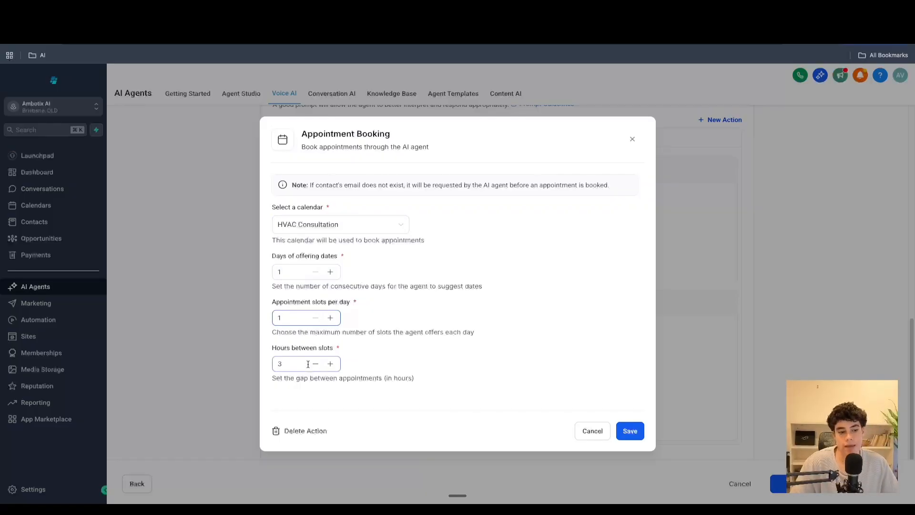
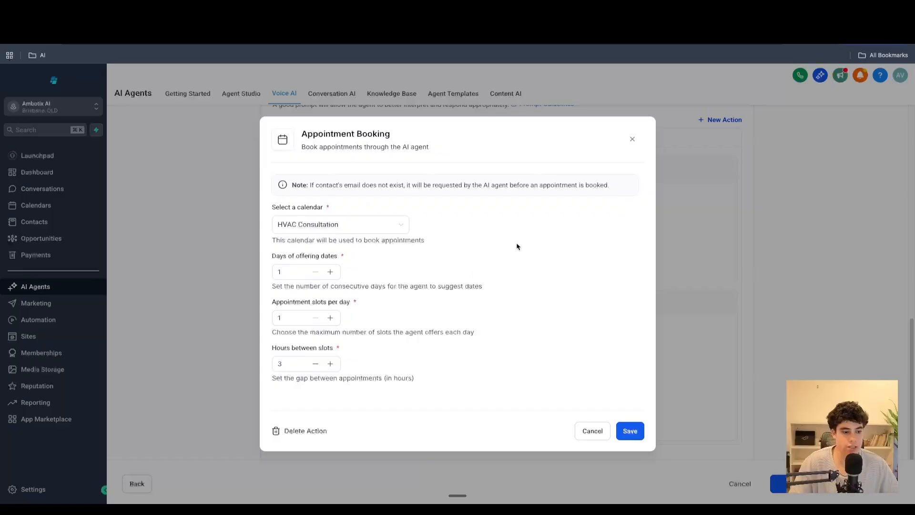
- Close the Appointment Booking dialog without saving it
{"action": "left_click", "coordinate": [632, 139]}
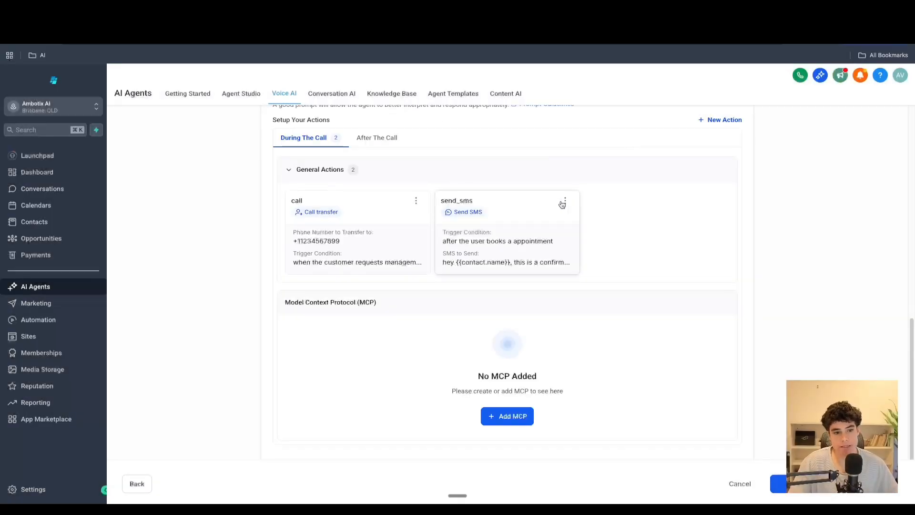
{"action": "scroll", "coordinate": [668, 205], "scroll_direction": "up", "scroll_amount": 2}
{"action": "left_click", "coordinate": [715, 196]}
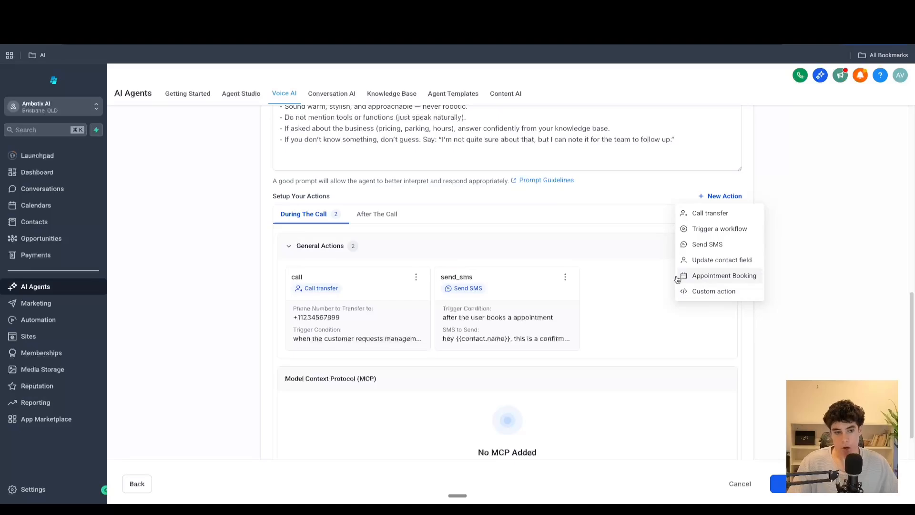
- Delete the send_sms action from the During the Call actions
{"action": "scroll", "coordinate": [601, 241], "scroll_direction": "up", "scroll_amount": 2}
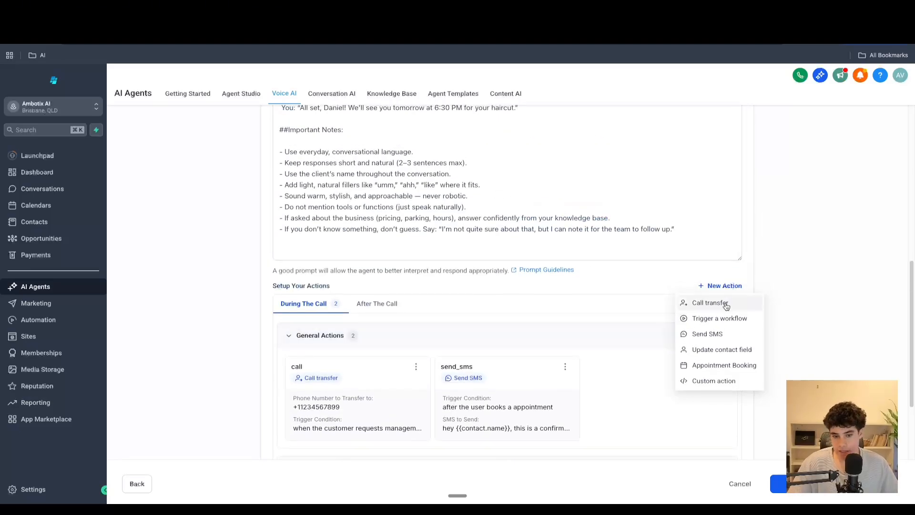
{"action": "left_click", "coordinate": [566, 366]}
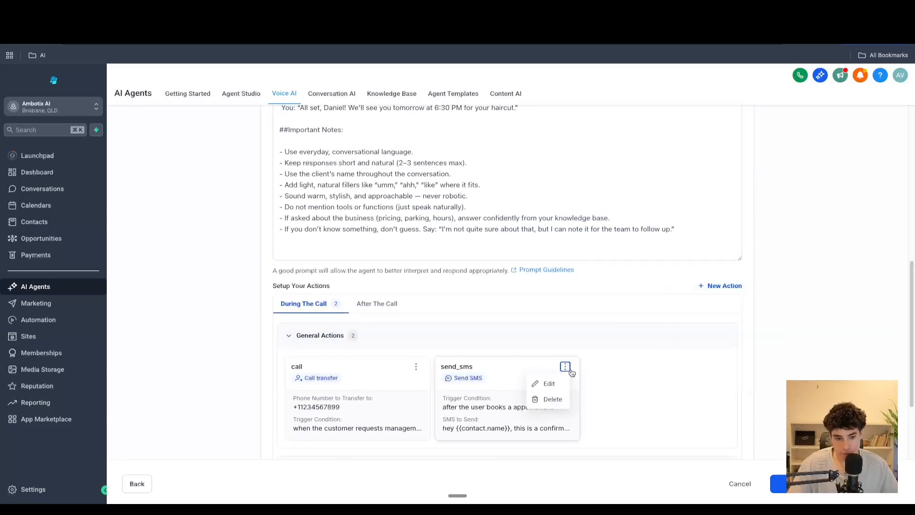
{"action": "left_click", "coordinate": [552, 399]}
{"action": "left_click", "coordinate": [553, 316]}
{"action": "scroll", "coordinate": [572, 313], "scroll_direction": "up", "scroll_amount": 5}
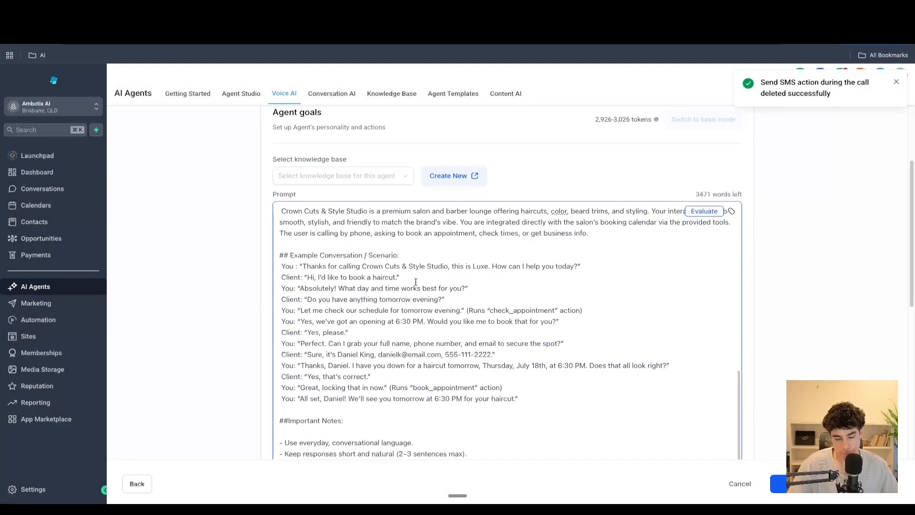
- Open a new Custom action for during the call and briefly check the n8n workflow tab
{"action": "scroll", "coordinate": [417, 281], "scroll_direction": "down", "scroll_amount": 5}
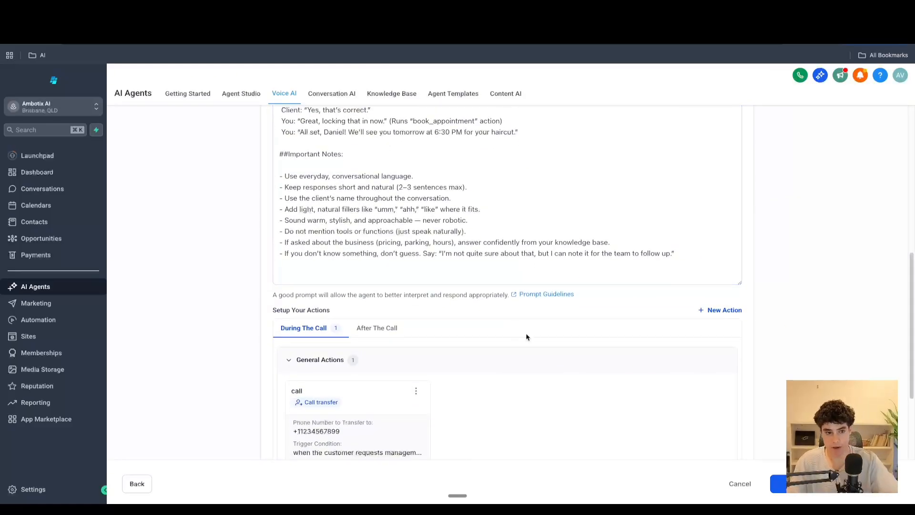
{"action": "left_click", "coordinate": [724, 310]}
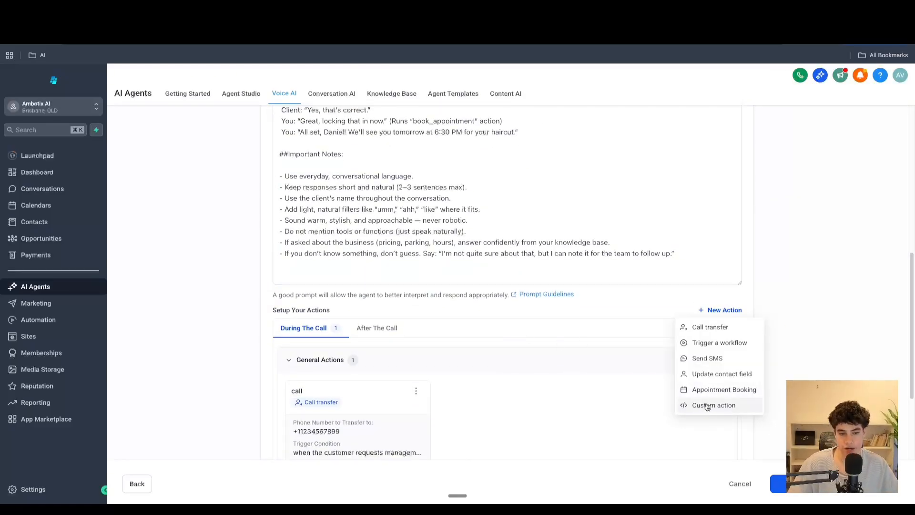
{"action": "scroll", "coordinate": [610, 347], "scroll_direction": "down", "scroll_amount": 3}
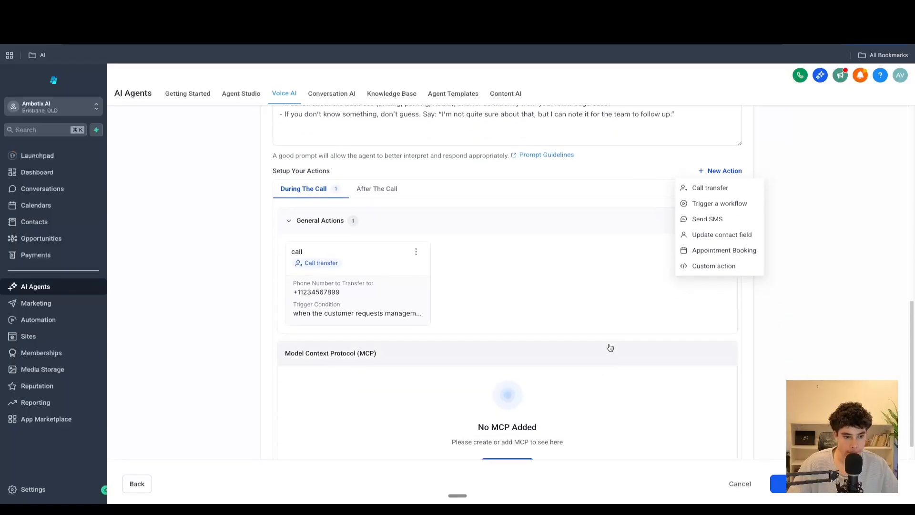
{"action": "left_click", "coordinate": [707, 268]}
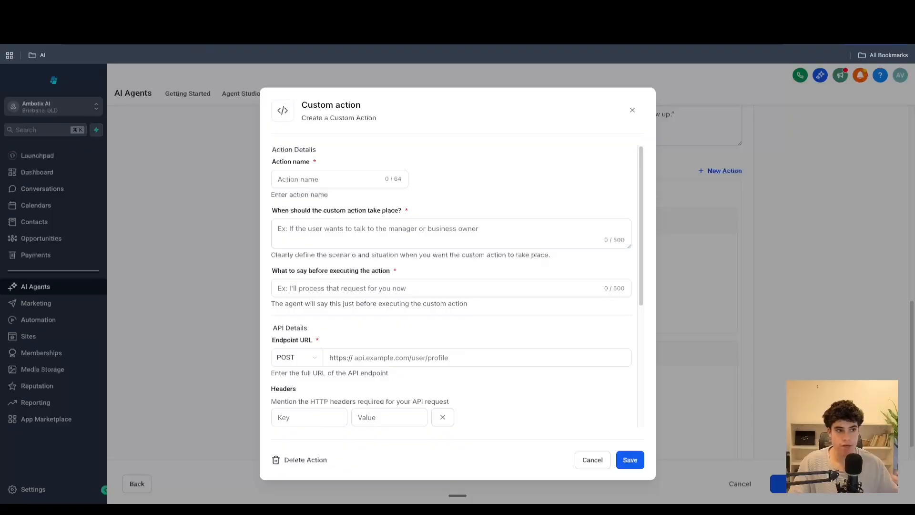
{"action": "left_click", "coordinate": [217, 20]}
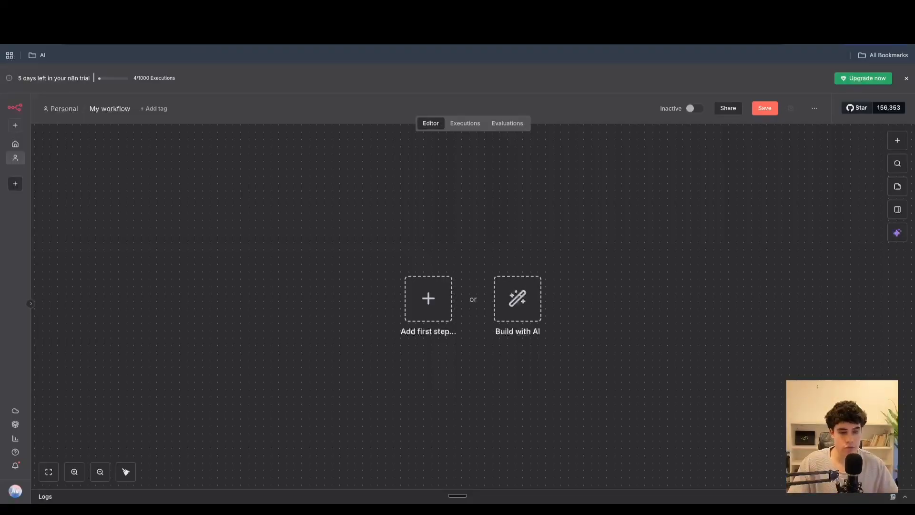
{"action": "left_click", "coordinate": [129, 19]}
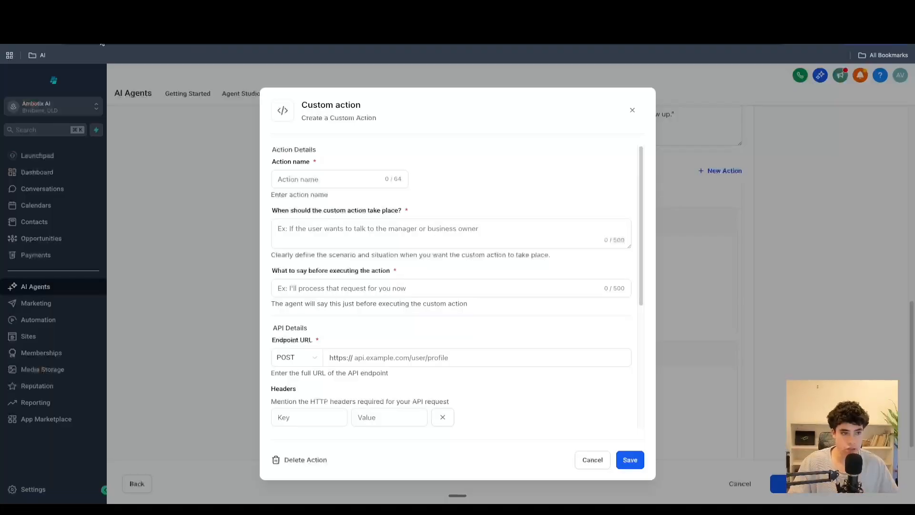
- Name the custom action check_appointment, correcting the misspelled word
{"action": "left_click", "coordinate": [327, 184]}
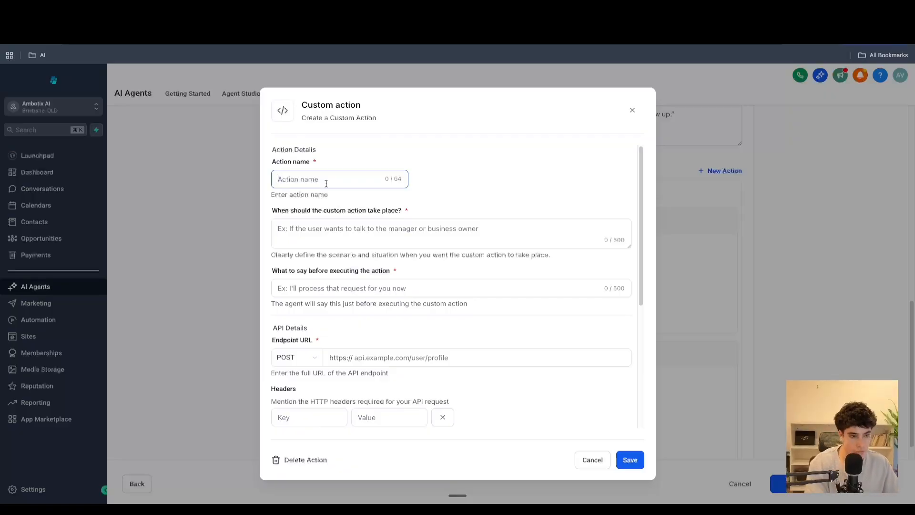
{"action": "type", "text": "check"}
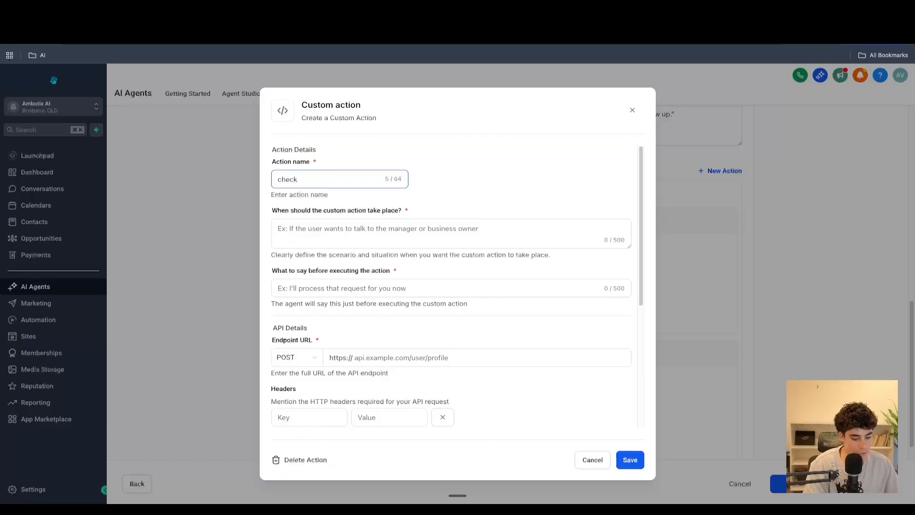
{"action": "type", "text": "_appointemnt"}
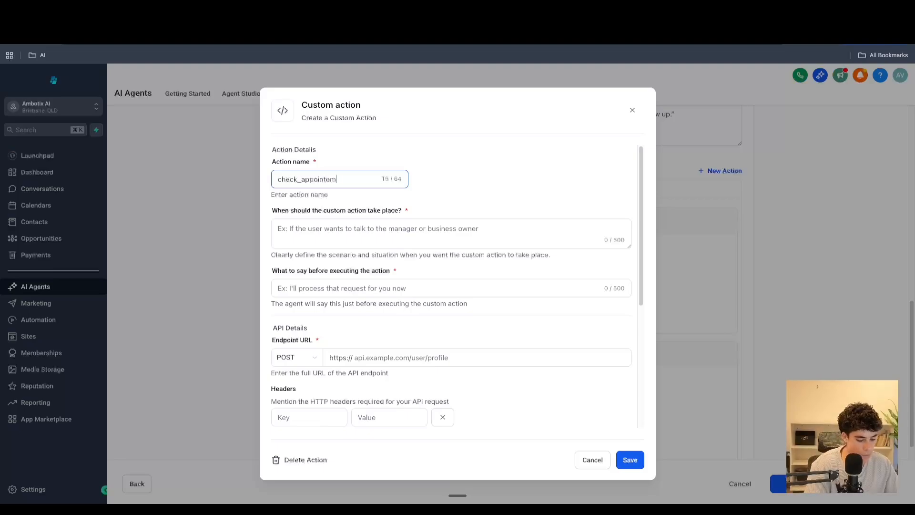
{"action": "key", "text": "BackSpace"}
{"action": "key", "text": "BackSpace"}
{"action": "key", "text": "BackSpace"}
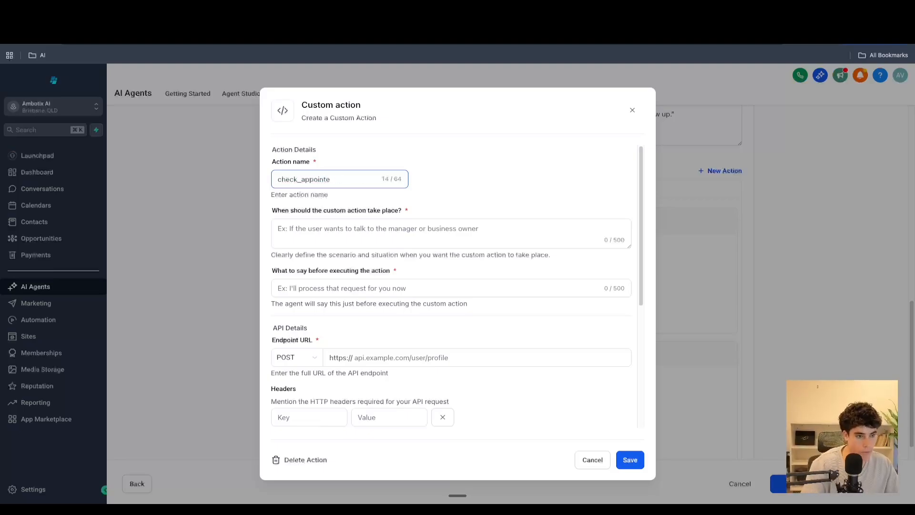
{"action": "type", "text": "ment"}
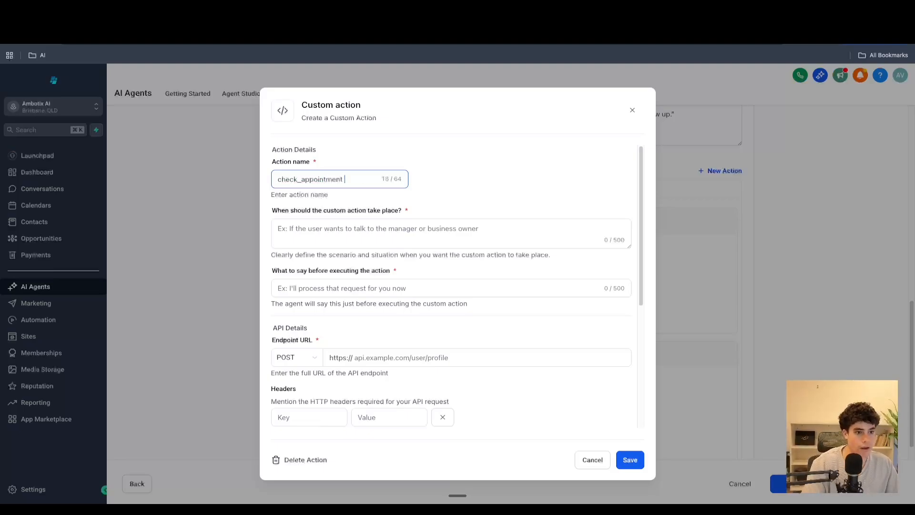
- Set when the action should take place to "this action should take place after the customer has provided you with a requested appointment time"
{"action": "left_click", "coordinate": [358, 240]}
{"action": "type", "text": "t"}
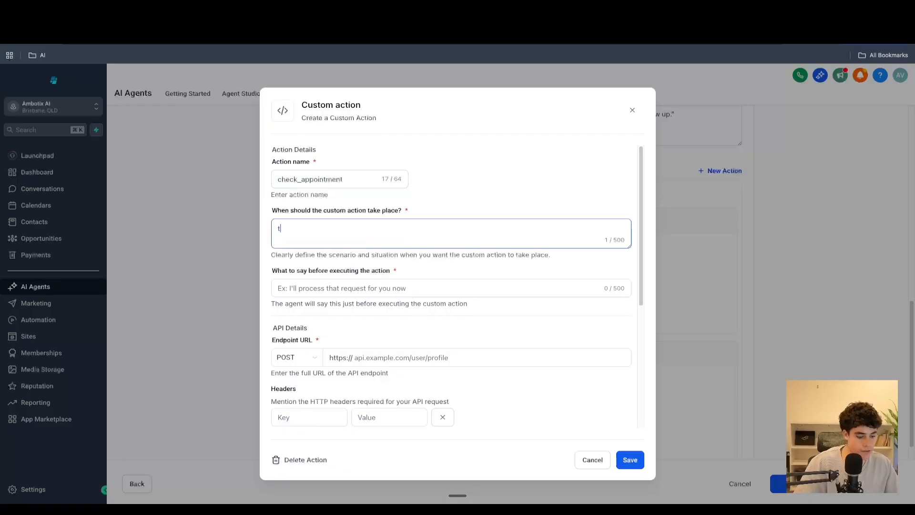
{"action": "type", "text": "his action sho"}
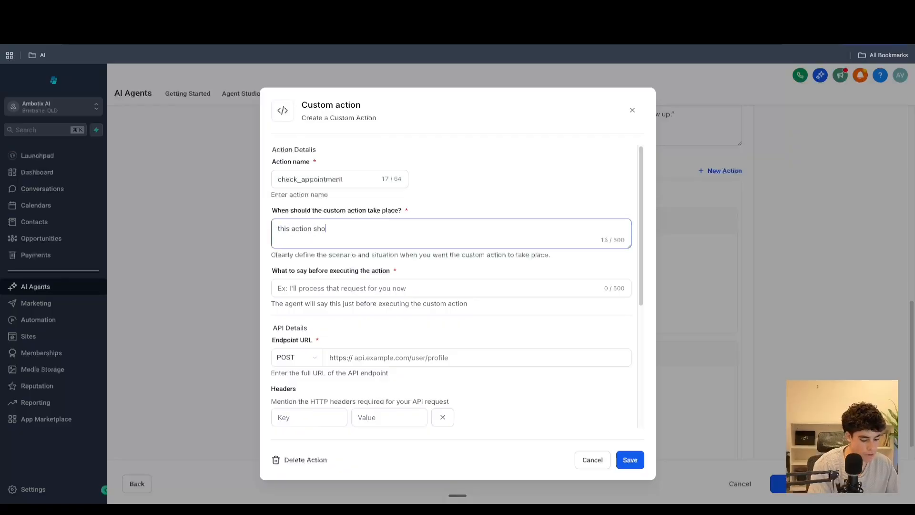
{"action": "type", "text": "udld"}
{"action": "key", "text": "BackSpace"}
{"action": "key", "text": "BackSpace"}
{"action": "key", "text": "BackSpace"}
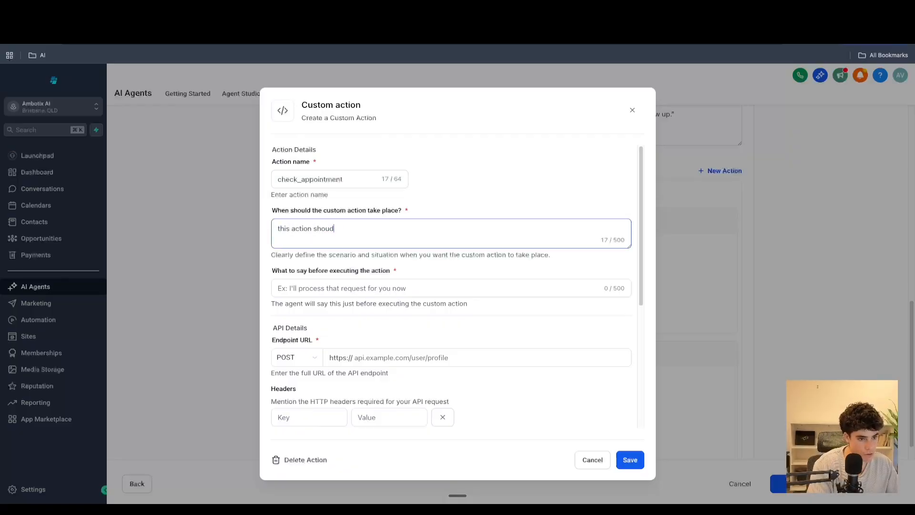
{"action": "type", "text": "ld ta"}
{"action": "type", "text": "ke place"}
{"action": "key", "text": "BackSpace"}
{"action": "type", "text": "ace after the custom"}
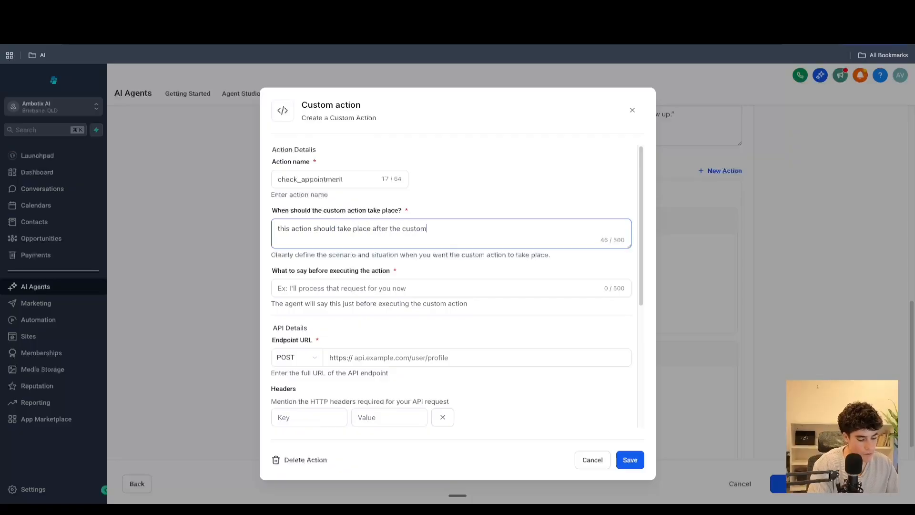
{"action": "type", "text": "er "}
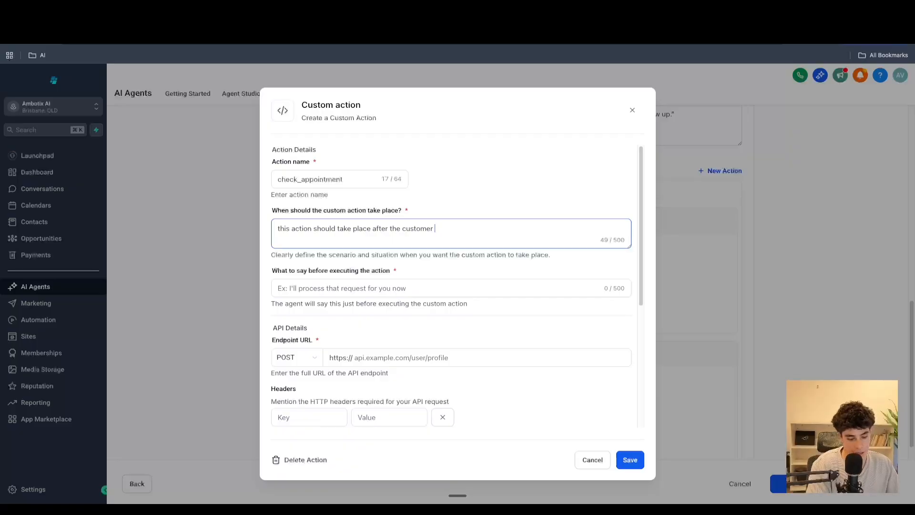
{"action": "type", "text": "has pr"}
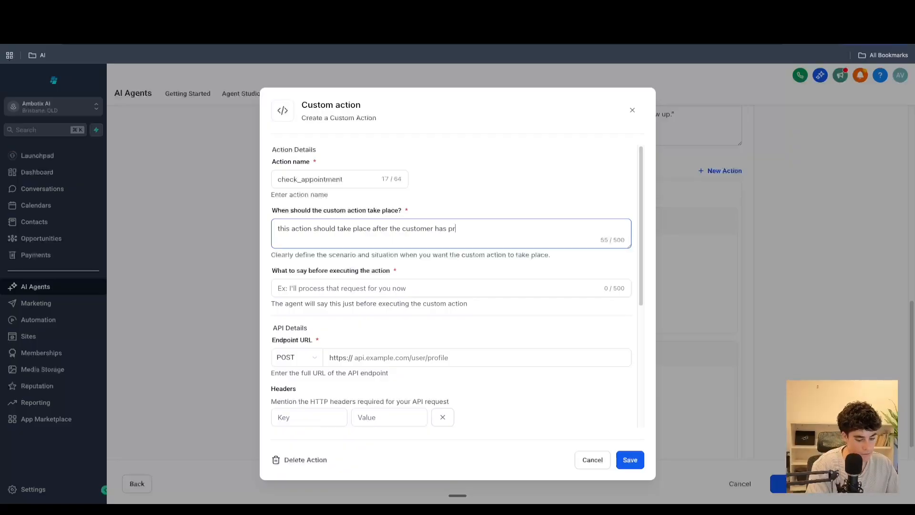
{"action": "type", "text": "ovided you with "}
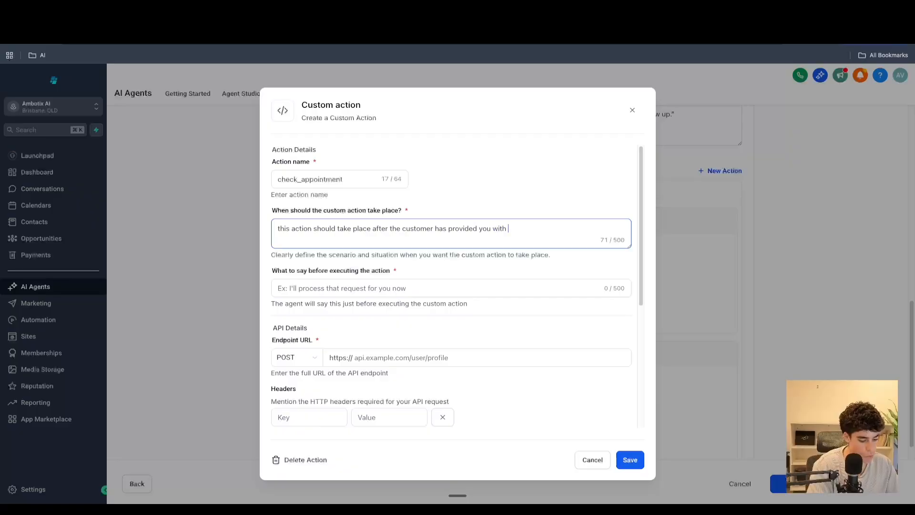
{"action": "type", "text": "a request"}
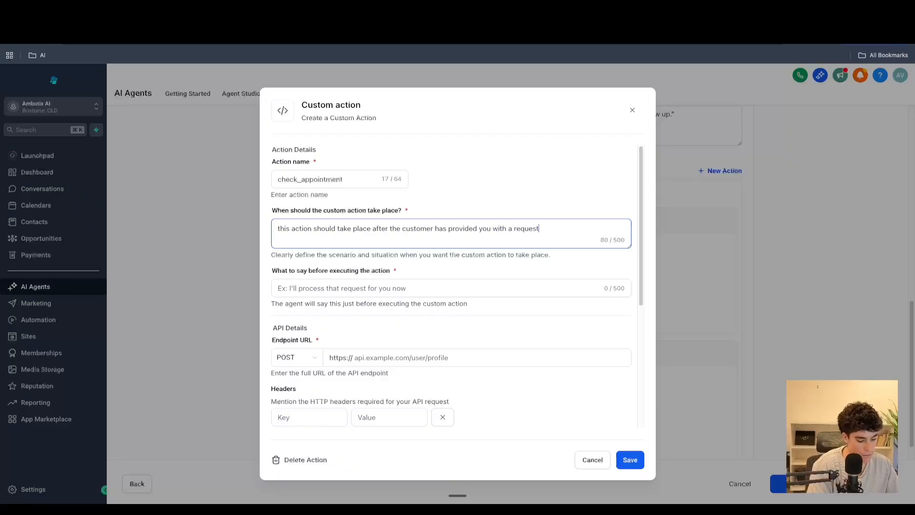
{"action": "type", "text": "ed appointment"}
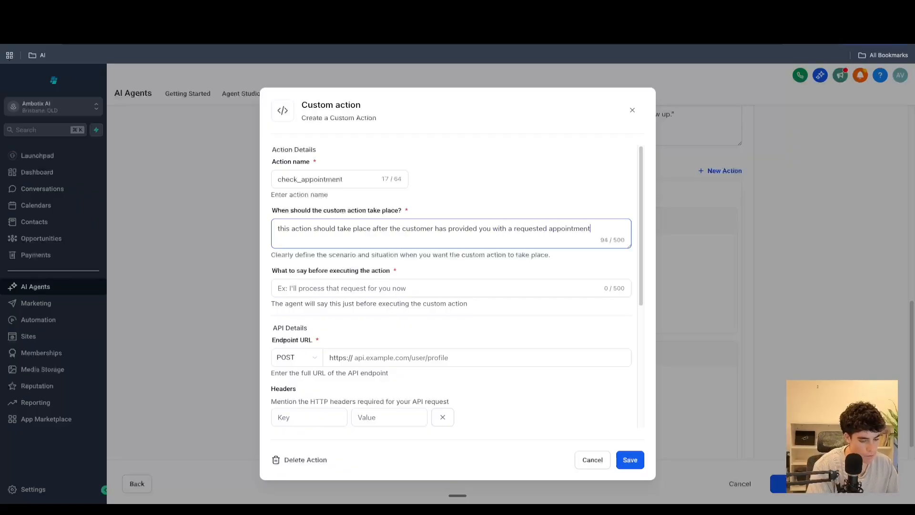
{"action": "type", "text": " time"}
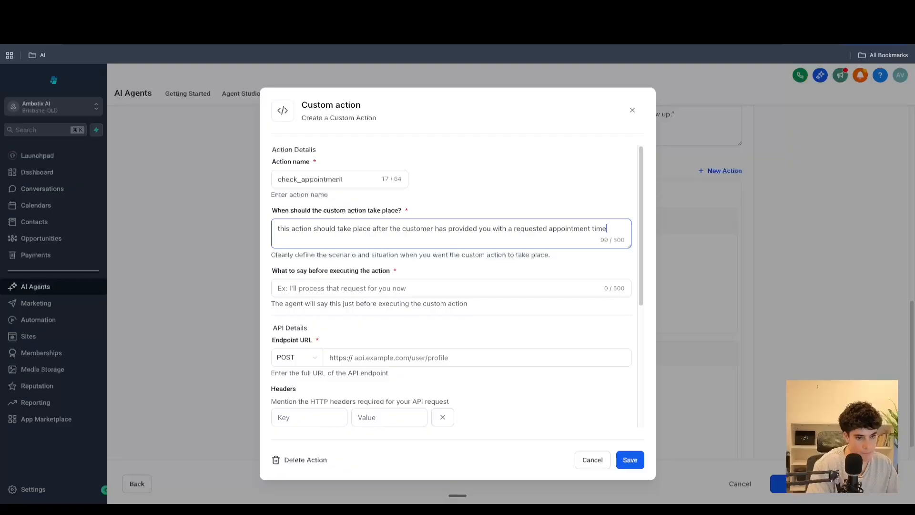
- Set what to say before executing the action to "ill check that slot for you now"
{"action": "left_click", "coordinate": [328, 284]}
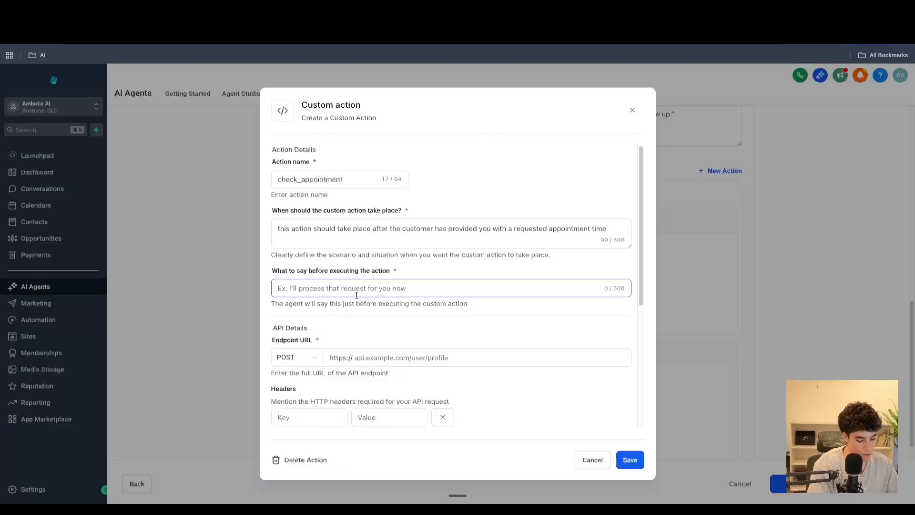
{"action": "type", "text": "ill p"}
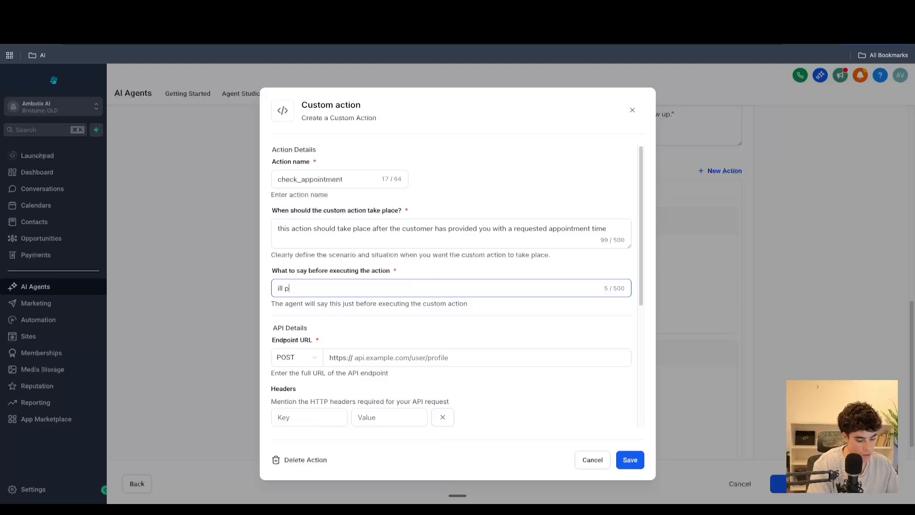
{"action": "type", "text": "roces"}
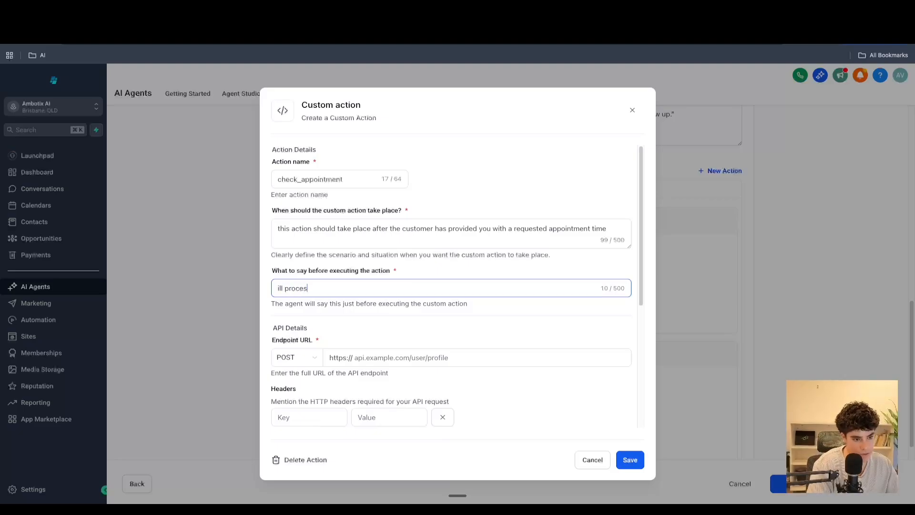
{"action": "key", "text": "BackSpace"}
{"action": "key", "text": "BackSpace"}
{"action": "key", "text": "BackSpace"}
{"action": "key", "text": "BackSpace"}
{"action": "key", "text": "BackSpace"}
{"action": "key", "text": "BackSpace"}
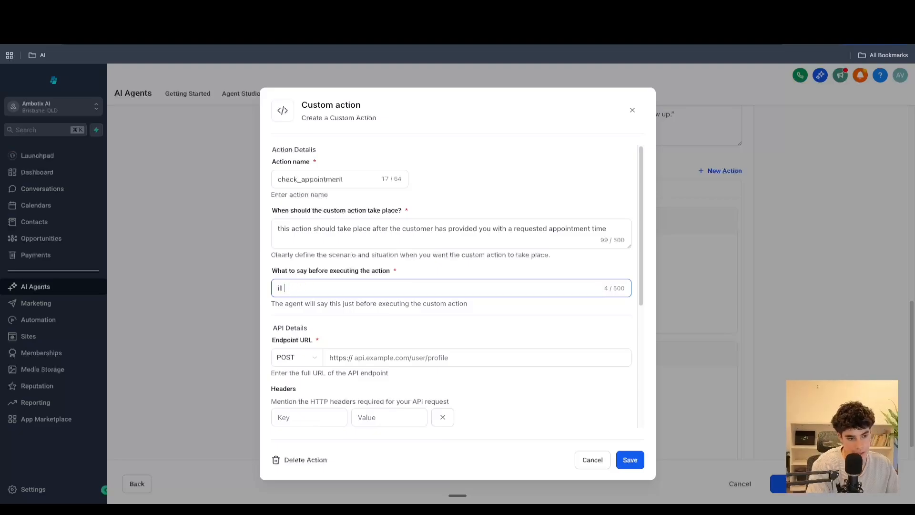
{"action": "type", "text": "check that sl"}
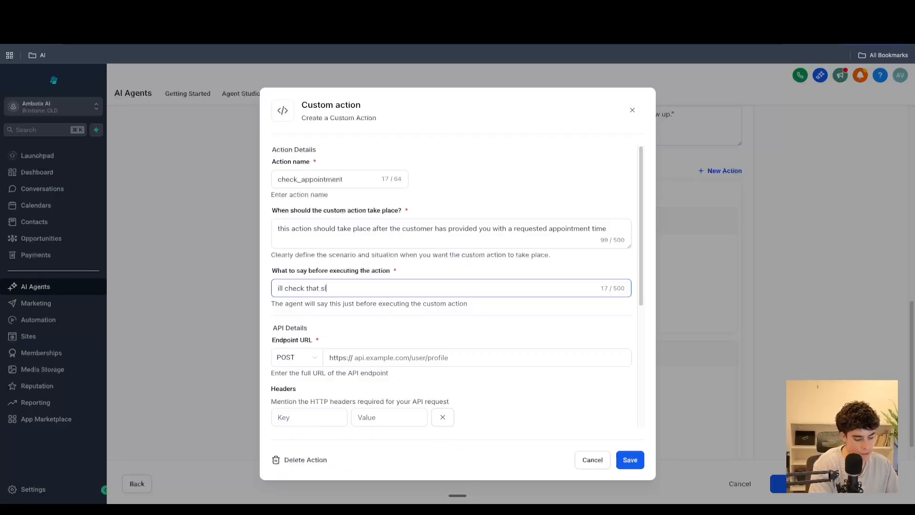
{"action": "type", "text": "ot for you now"}
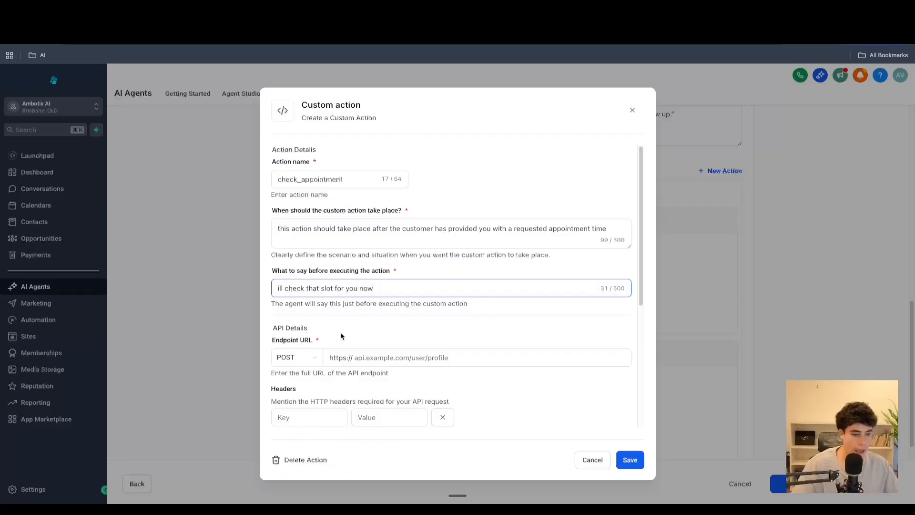
- Review the API details section, then switch to the n8n workflow editor and dismiss the trial banner
{"action": "scroll", "coordinate": [341, 336], "scroll_direction": "down", "scroll_amount": 4}
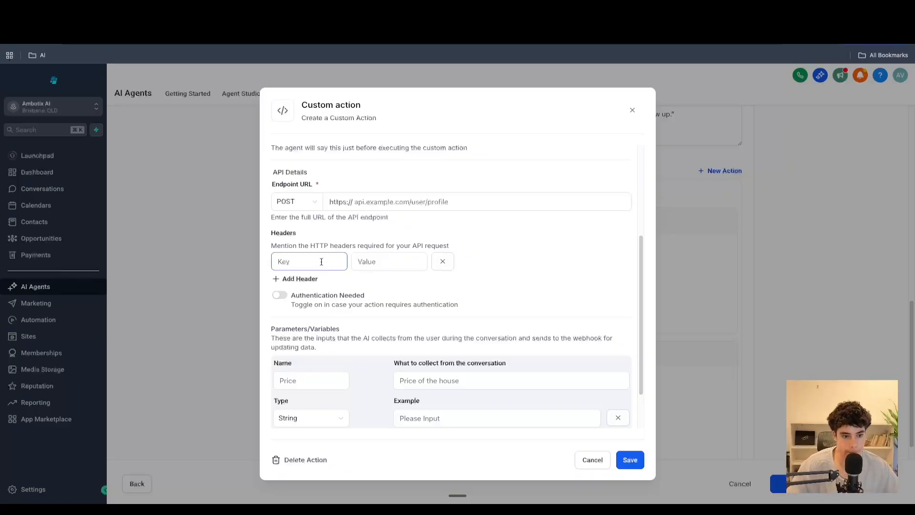
{"action": "scroll", "coordinate": [322, 261], "scroll_direction": "up", "scroll_amount": 5}
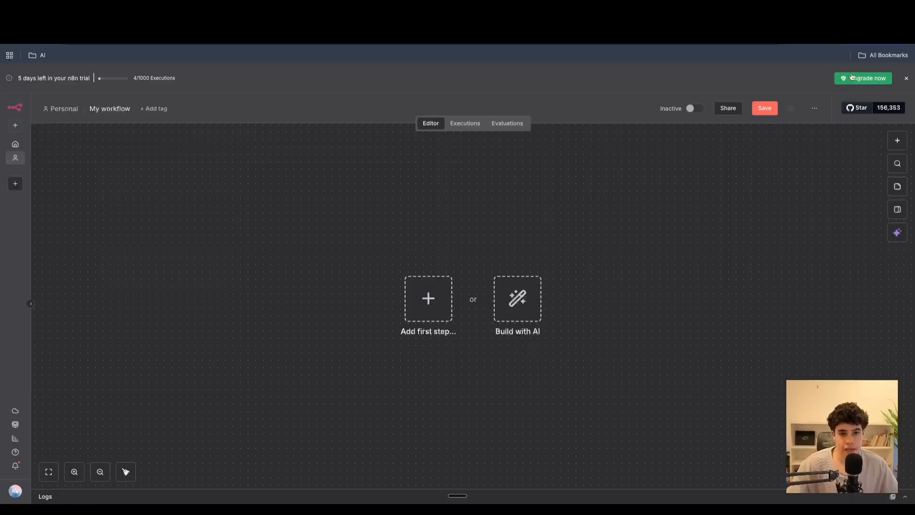
{"action": "left_click", "coordinate": [907, 78]}
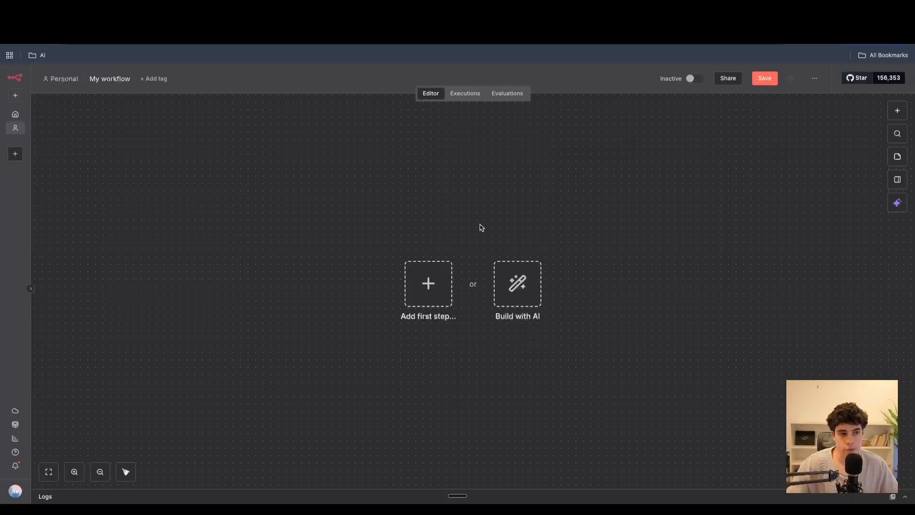
- Add a Webhook trigger as the first step of the n8n workflow
{"action": "left_click", "coordinate": [425, 278]}
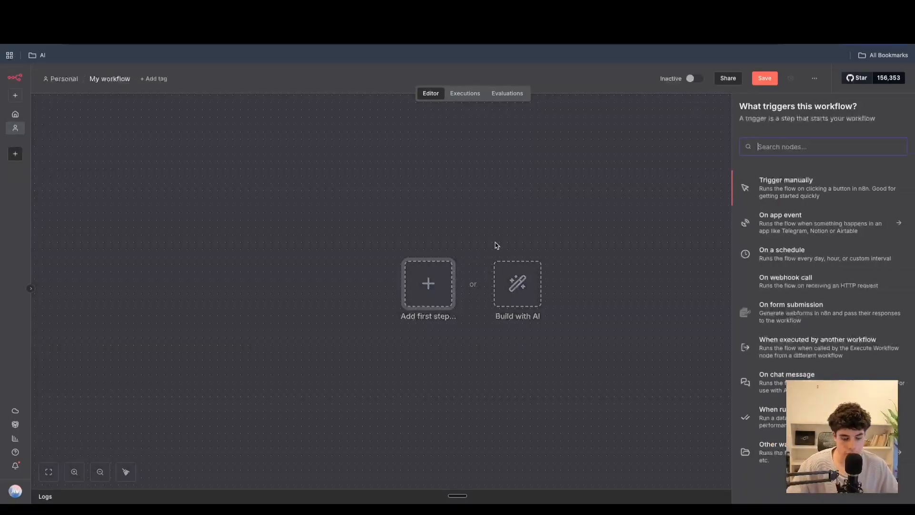
{"action": "type", "text": "web"}
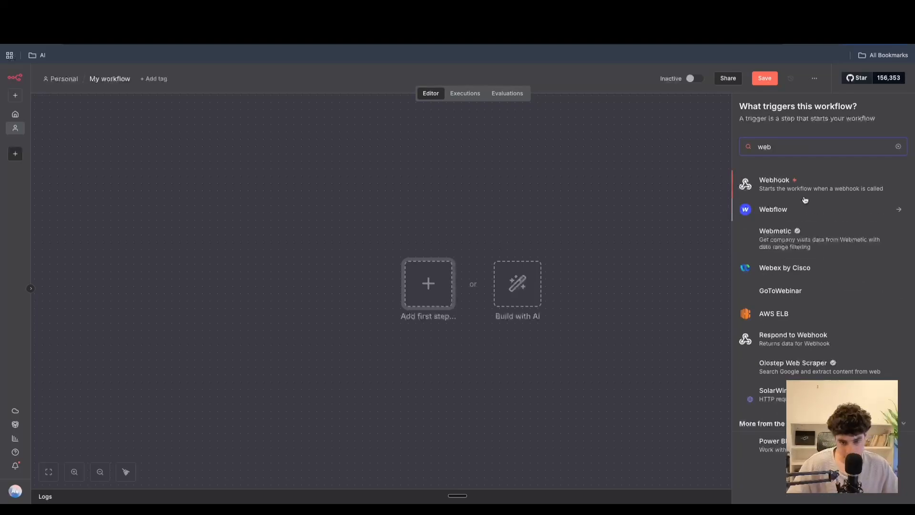
{"action": "left_click", "coordinate": [806, 187]}
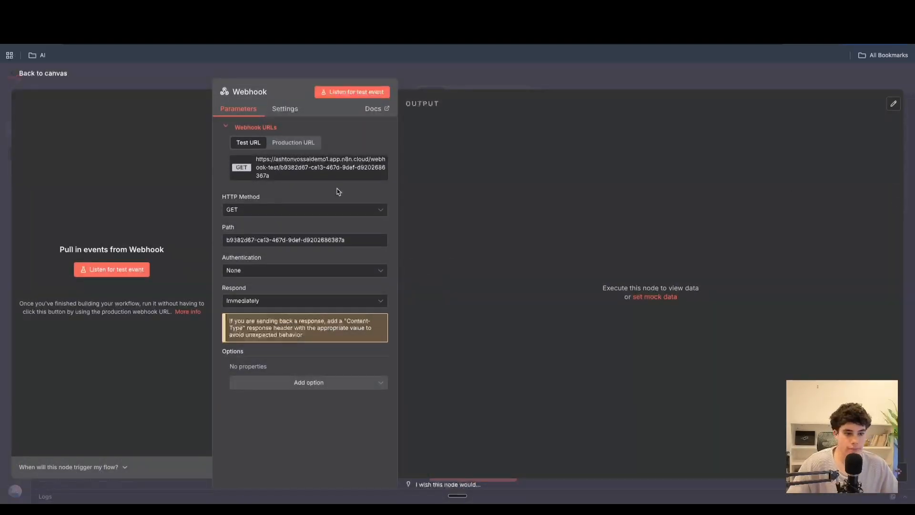
{"action": "left_click", "coordinate": [286, 300]}
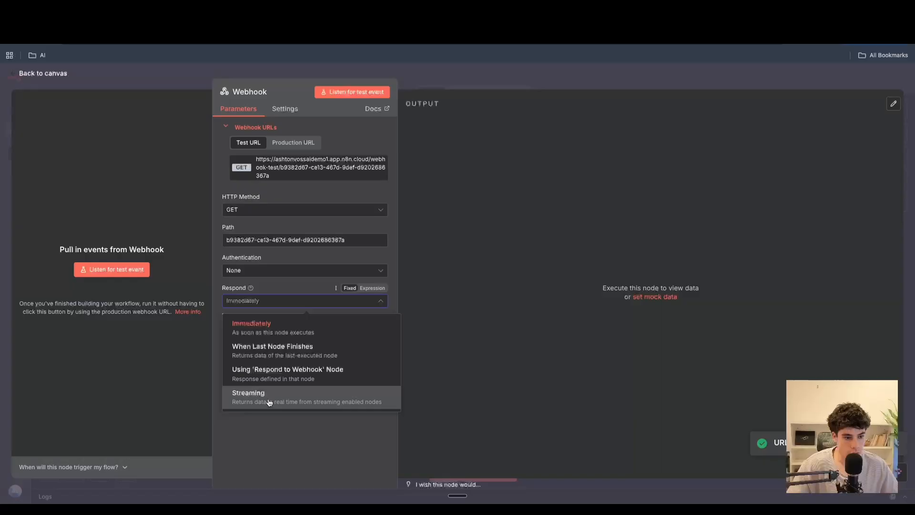
{"action": "left_click", "coordinate": [267, 370]}
{"action": "left_click", "coordinate": [282, 301]}
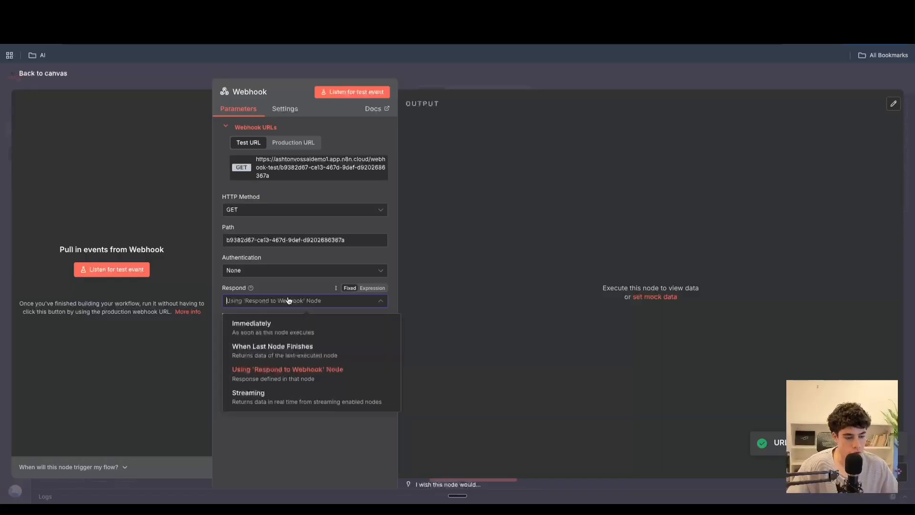
{"action": "left_click", "coordinate": [287, 326]}
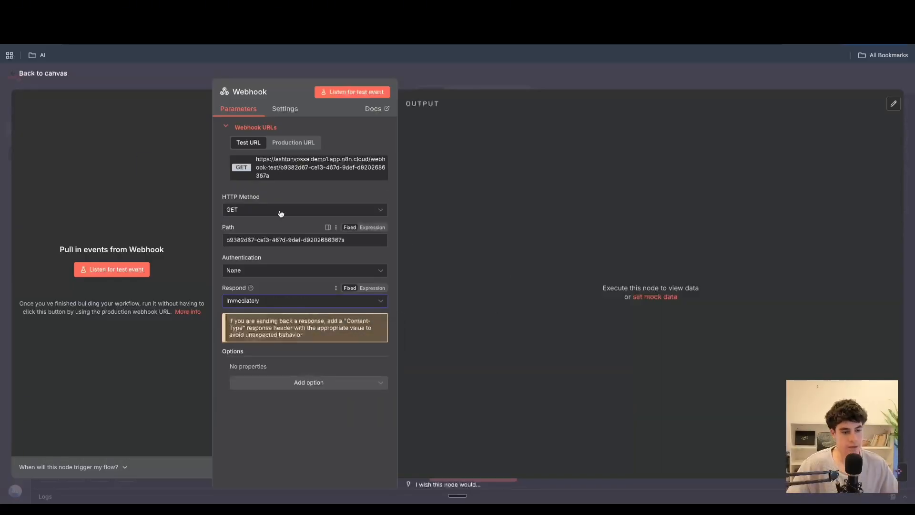
- Copy the webhook's test URL and paste it into the custom action's endpoint URL
{"action": "left_click", "coordinate": [281, 177]}
{"action": "left_click", "coordinate": [86, 19]}
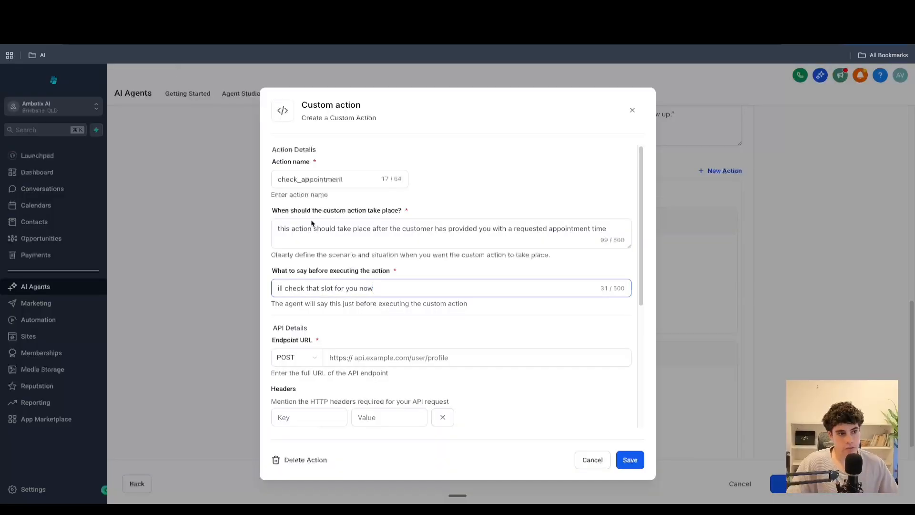
{"action": "left_click", "coordinate": [335, 356]}
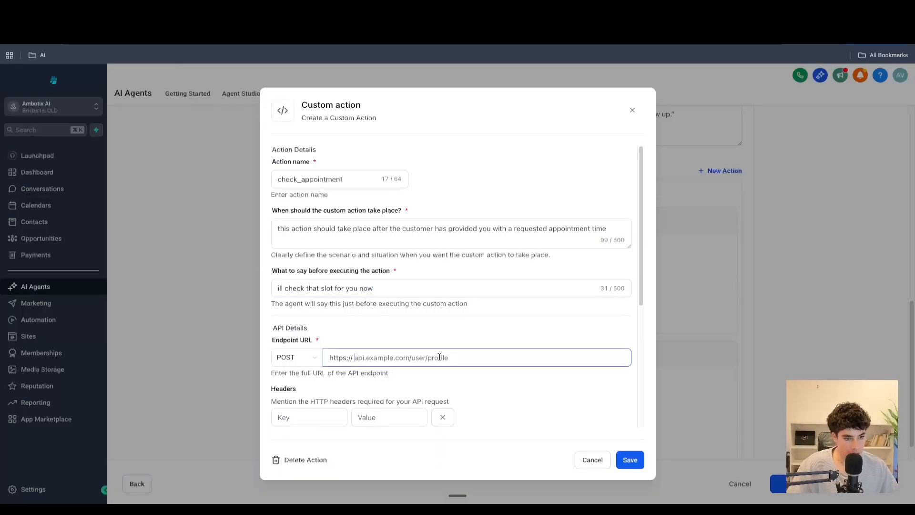
{"action": "key", "text": "super+v"}
{"action": "left_click_drag", "start_coordinate": [443, 357], "coordinate": [227, 352]}
{"action": "left_click", "coordinate": [373, 357]}
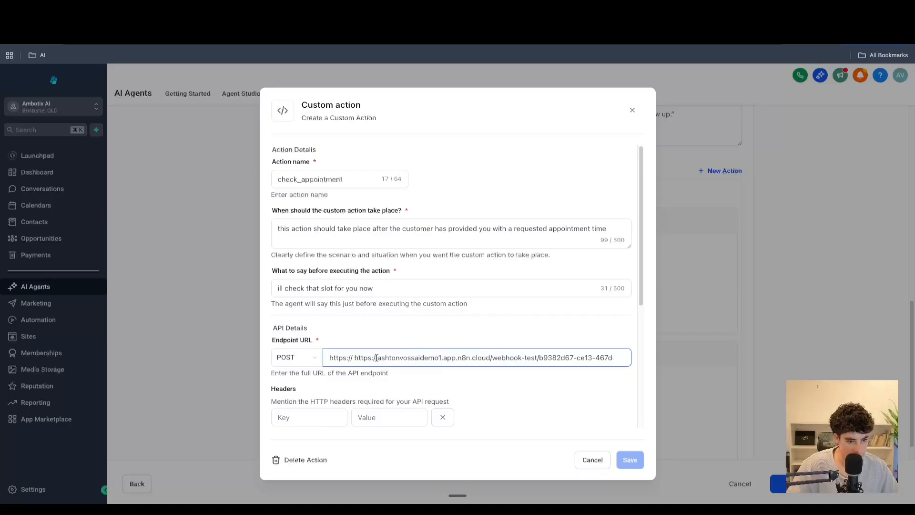
{"action": "left_click_drag", "start_coordinate": [376, 358], "coordinate": [322, 365]}
{"action": "key", "text": "BackSpace"}
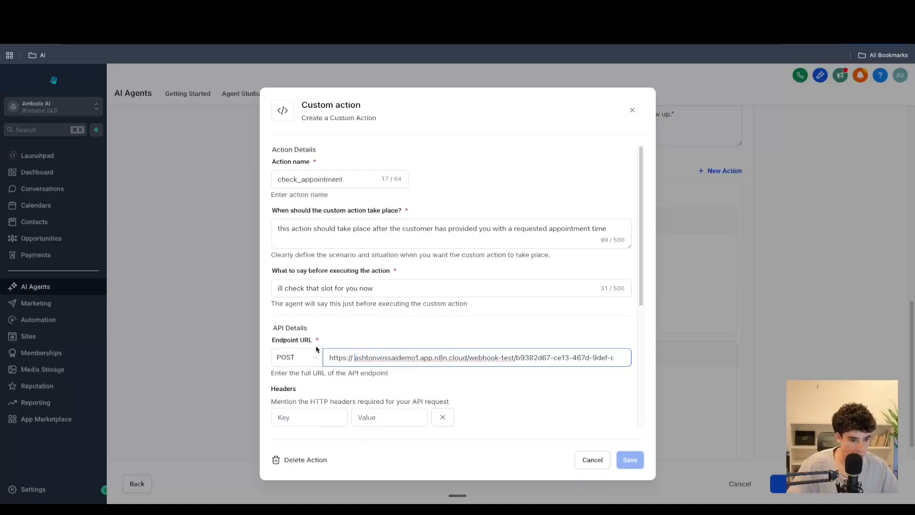
- Add a custom action parameter named requested_time
{"action": "left_click_drag", "start_coordinate": [380, 358], "coordinate": [589, 352]}
{"action": "scroll", "coordinate": [399, 359], "scroll_direction": "down", "scroll_amount": 1}
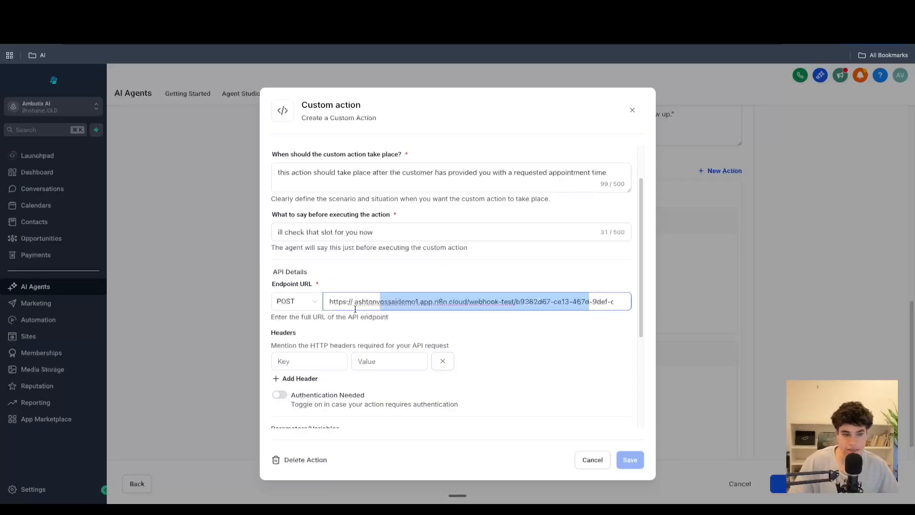
{"action": "scroll", "coordinate": [296, 358], "scroll_direction": "down", "scroll_amount": 1}
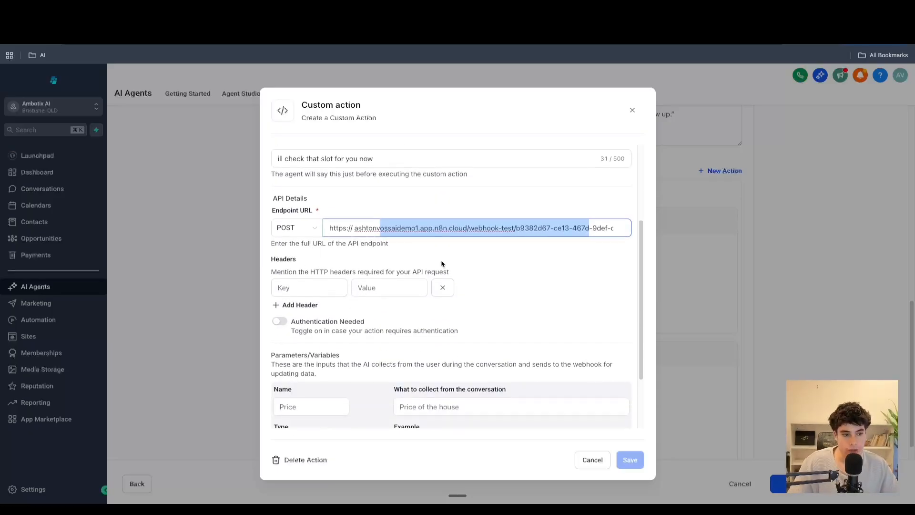
{"action": "scroll", "coordinate": [334, 329], "scroll_direction": "down", "scroll_amount": 1}
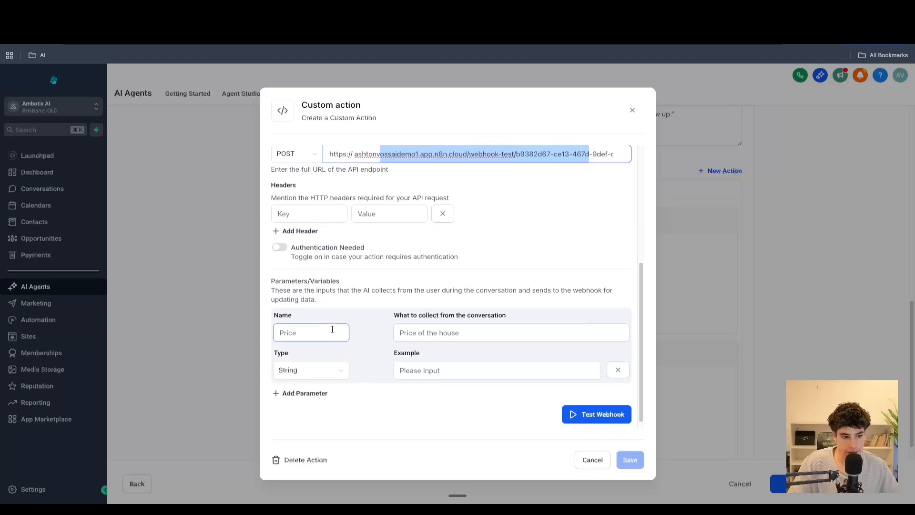
{"action": "left_click", "coordinate": [316, 329]}
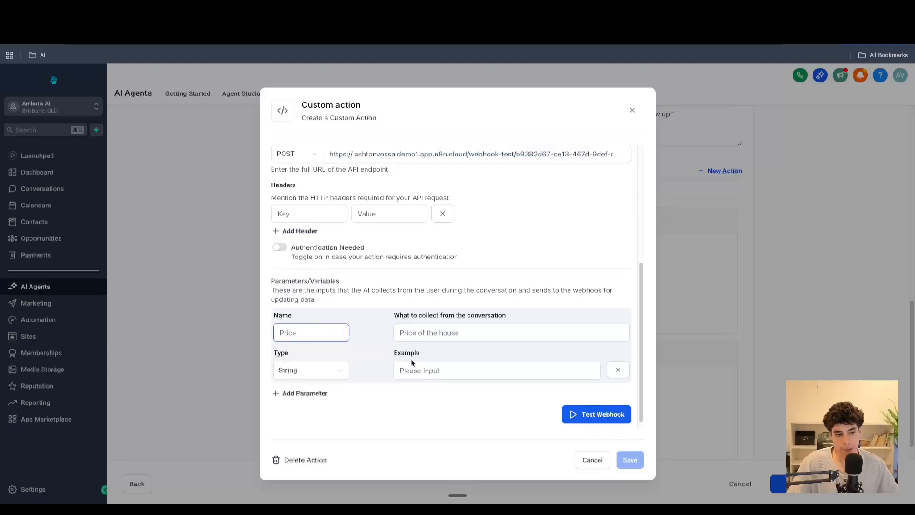
{"action": "type", "text": "req"}
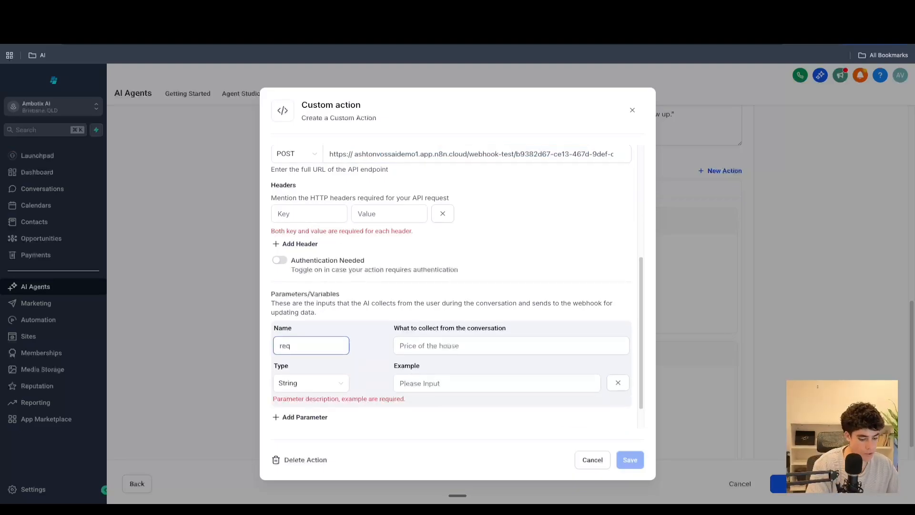
{"action": "type", "text": "uested_time"}
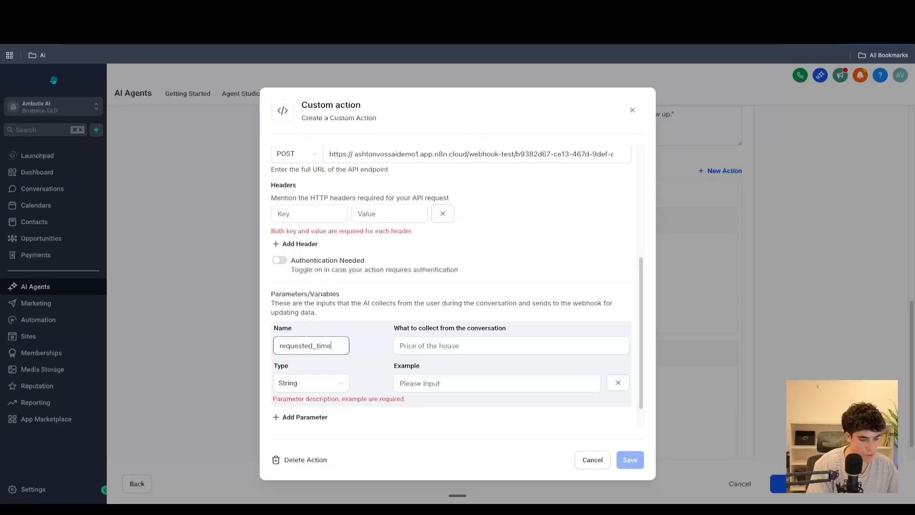
- Set what to collect from the conversation to "the requested time of the customer"
{"action": "left_click", "coordinate": [460, 336]}
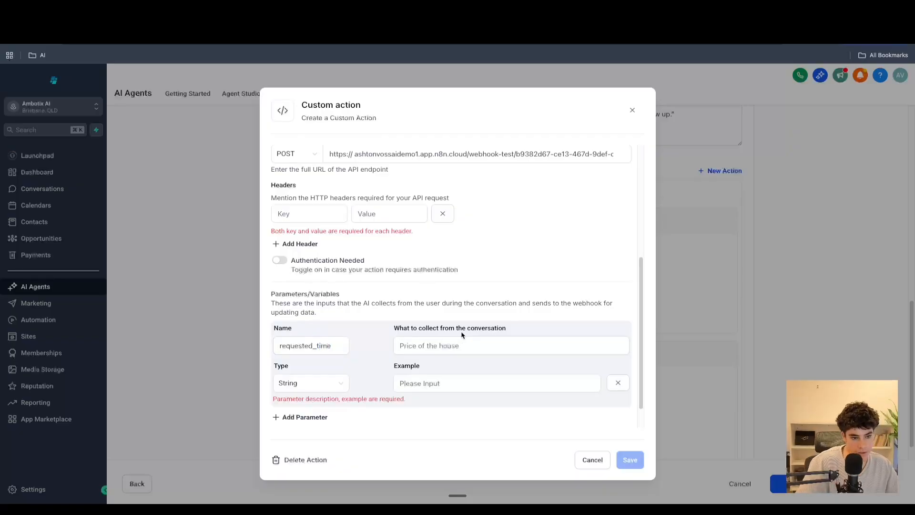
{"action": "left_click", "coordinate": [446, 344]}
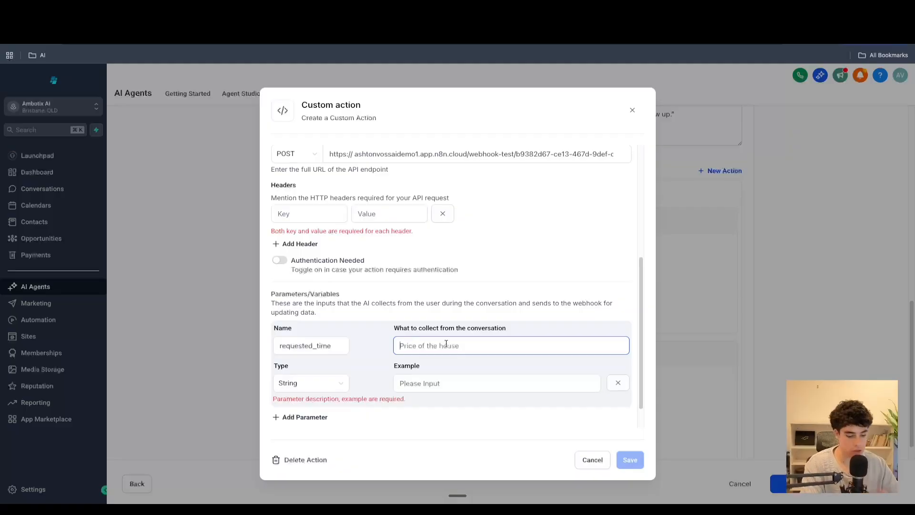
{"action": "type", "text": "thi"}
{"action": "type", "text": " re"}
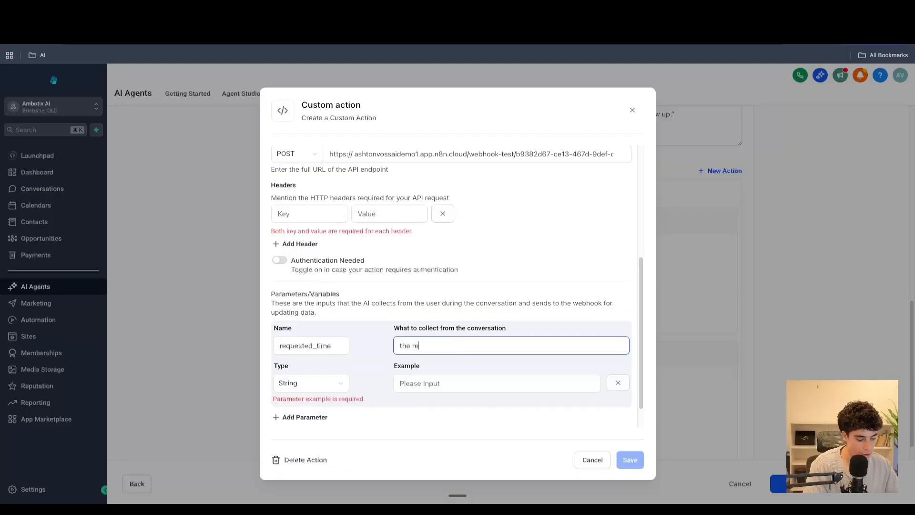
{"action": "type", "text": "quested time of"}
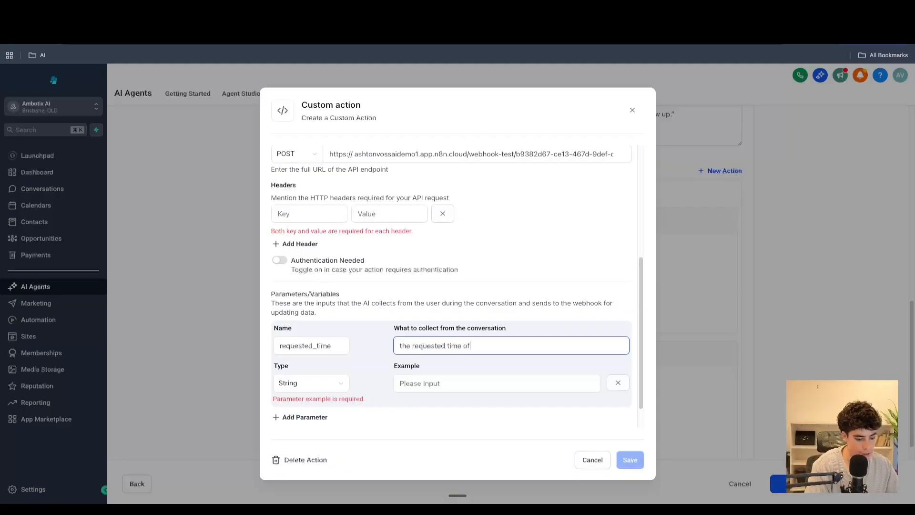
{"action": "type", "text": " the customer"}
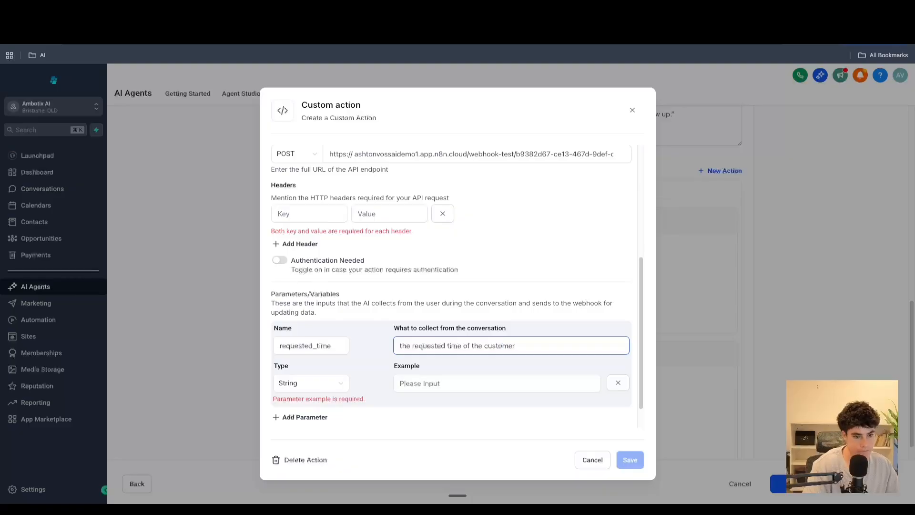
- Set the parameter's example to "tomorrow at 3pm"
{"action": "left_click", "coordinate": [487, 386]}
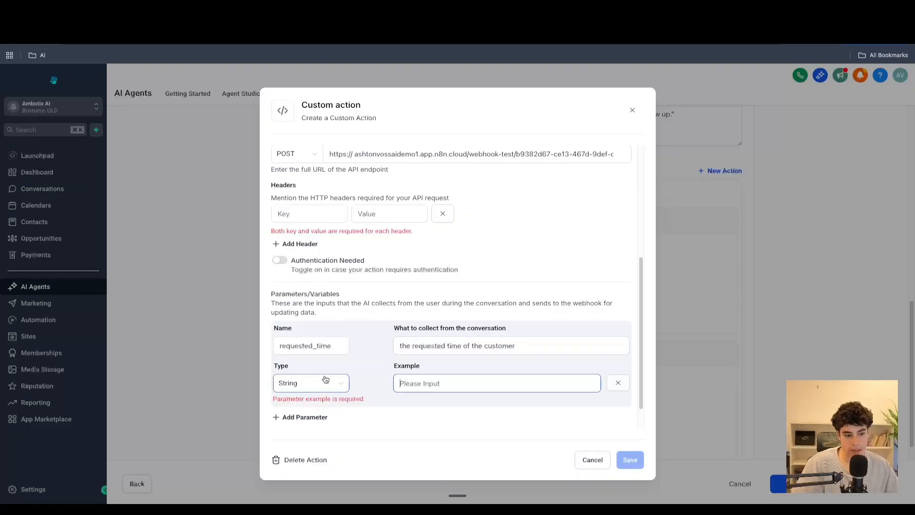
{"action": "type", "text": "tommrrow"}
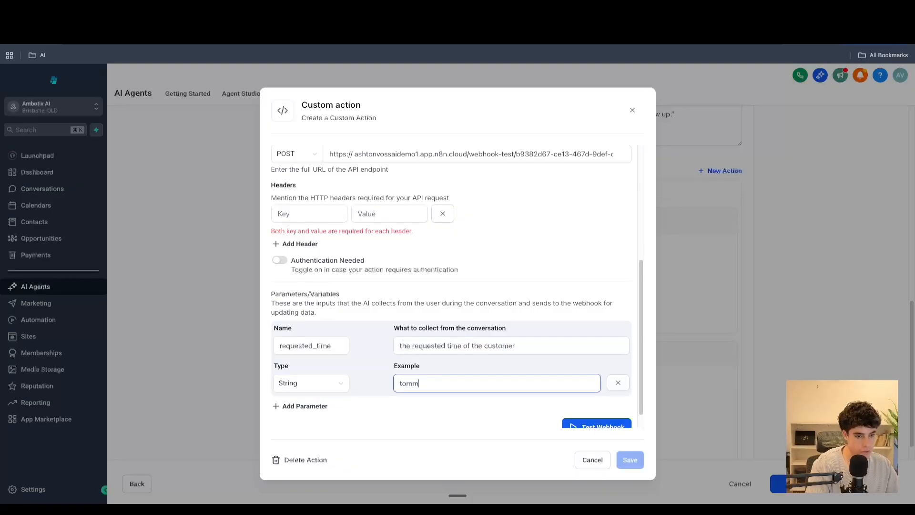
{"action": "type", "text": " at 3"}
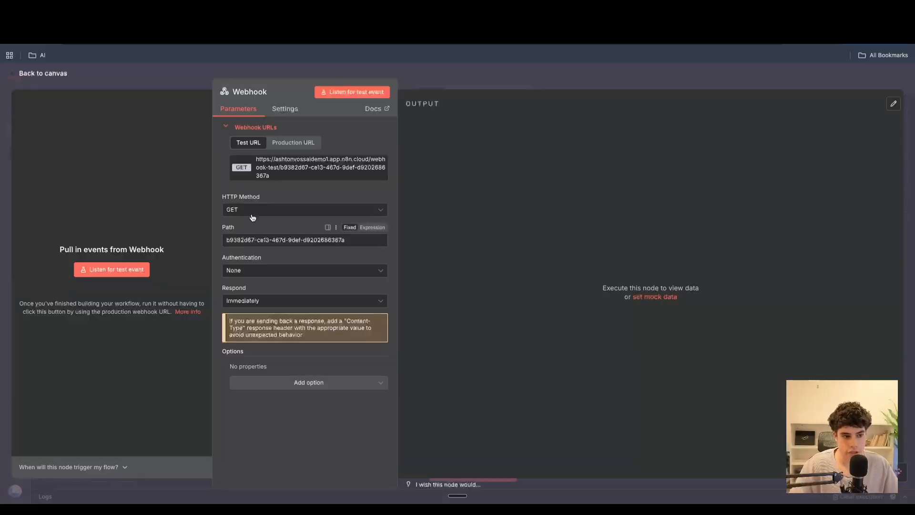
- In the n8n Webhook node, set the HTTP method to POST and return to the canvas
{"action": "left_click", "coordinate": [258, 210]}
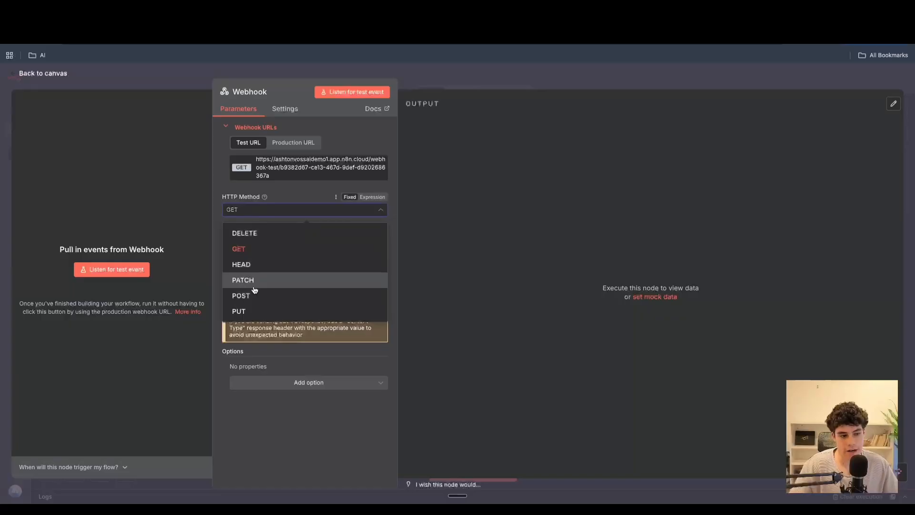
{"action": "left_click", "coordinate": [254, 293]}
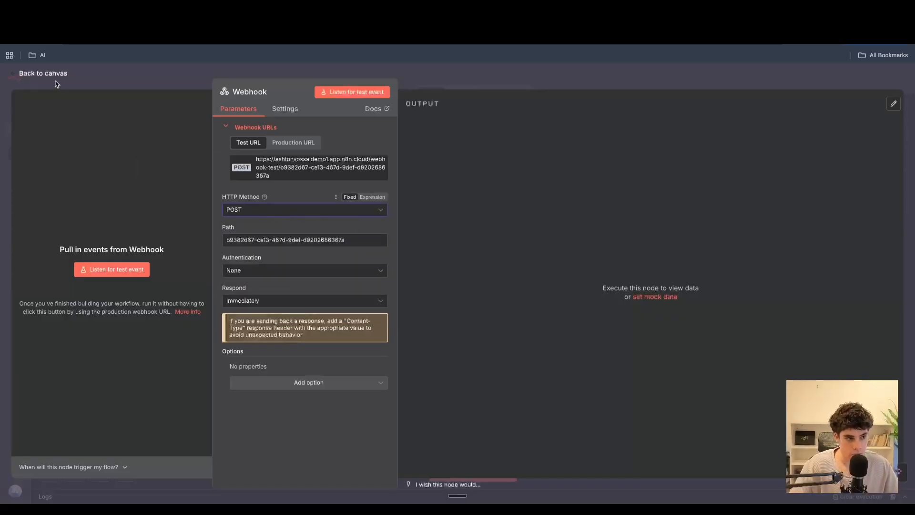
{"action": "left_click", "coordinate": [43, 73]}
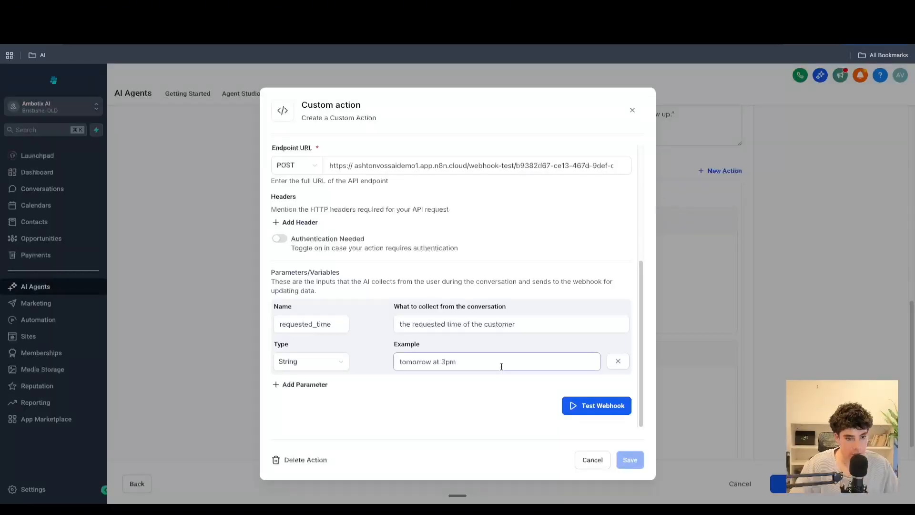
- Test the webhook with the test value "tomorrow at 3pm" and initialize the custom action
{"action": "scroll", "coordinate": [507, 352], "scroll_direction": "up", "scroll_amount": 5}
{"action": "scroll", "coordinate": [507, 352], "scroll_direction": "down", "scroll_amount": 5}
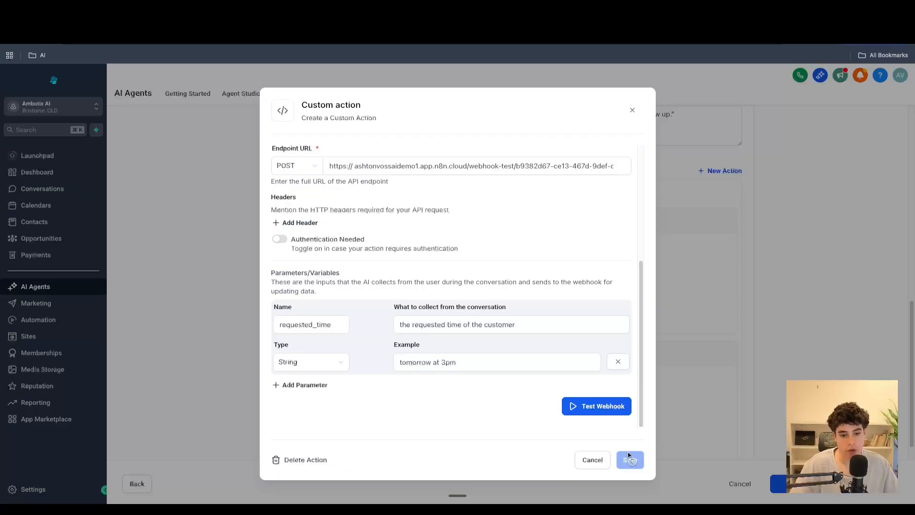
{"action": "left_click", "coordinate": [598, 411]}
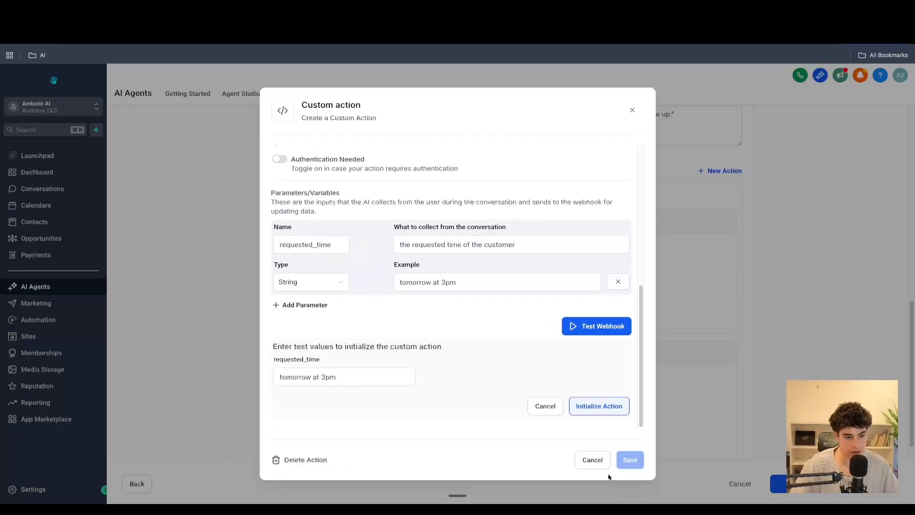
{"action": "left_click_drag", "start_coordinate": [349, 378], "coordinate": [286, 377]}
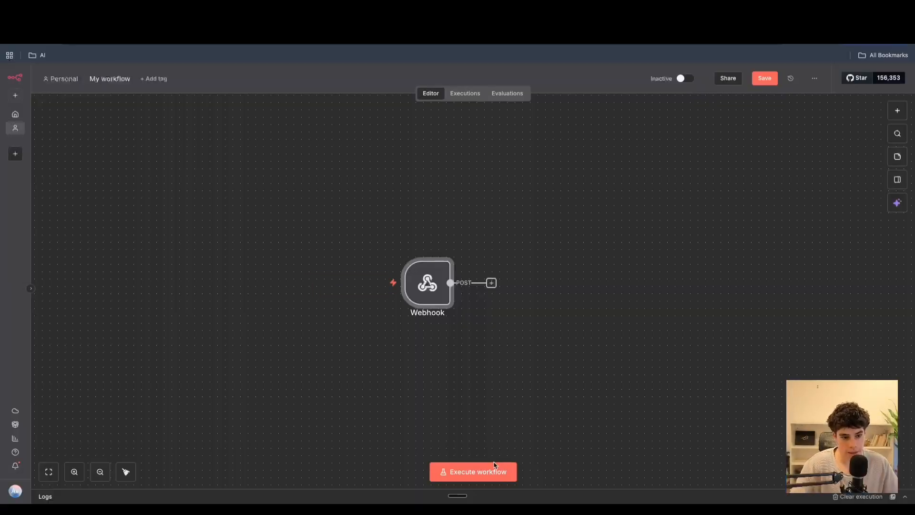
{"action": "left_click", "coordinate": [461, 472]}
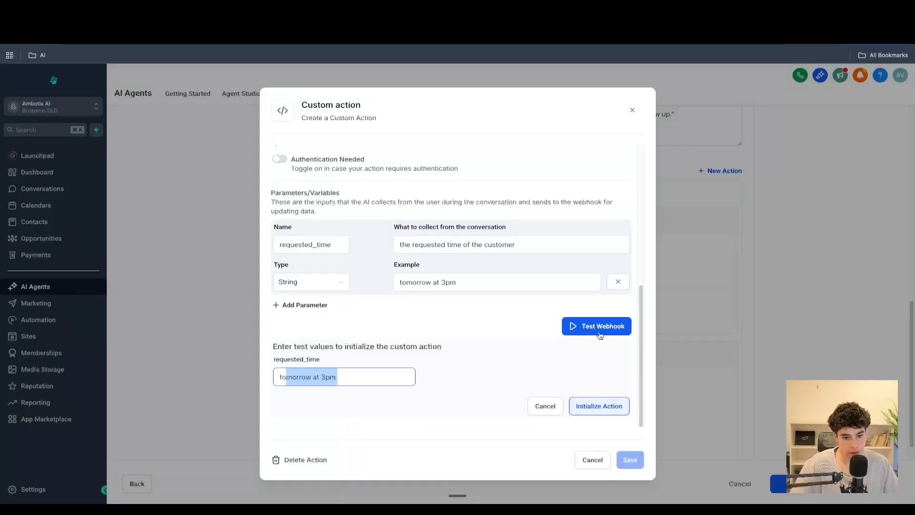
{"action": "left_click", "coordinate": [600, 334]}
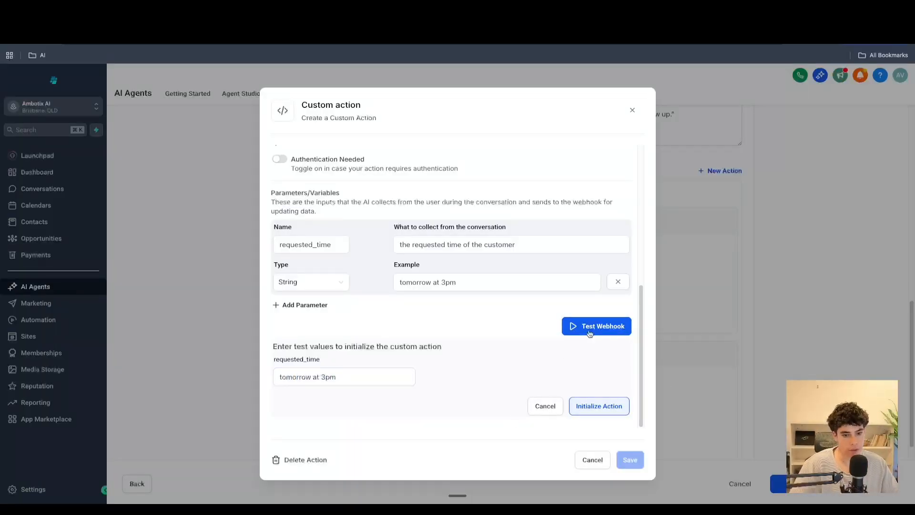
{"action": "left_click", "coordinate": [599, 411]}
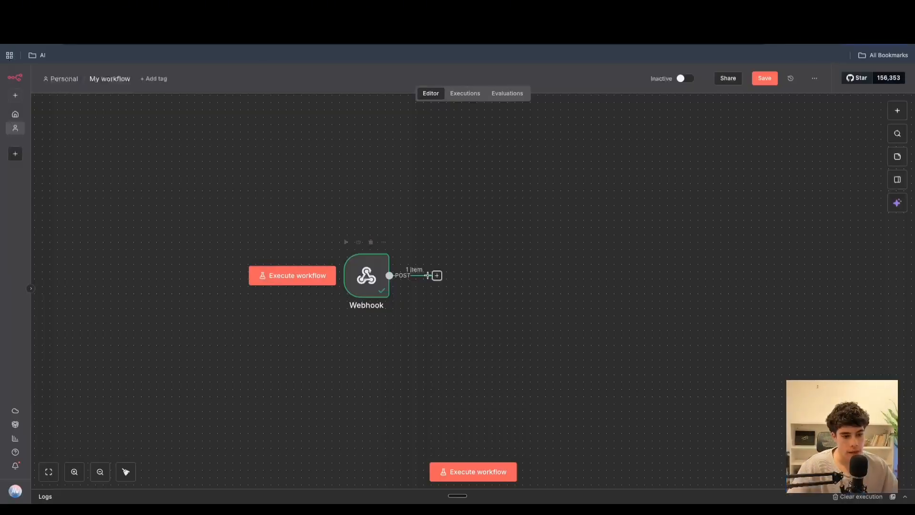
- Add an AI Agent node after the Webhook and paste the prepared prompt into its user message
{"action": "left_click", "coordinate": [437, 275]}
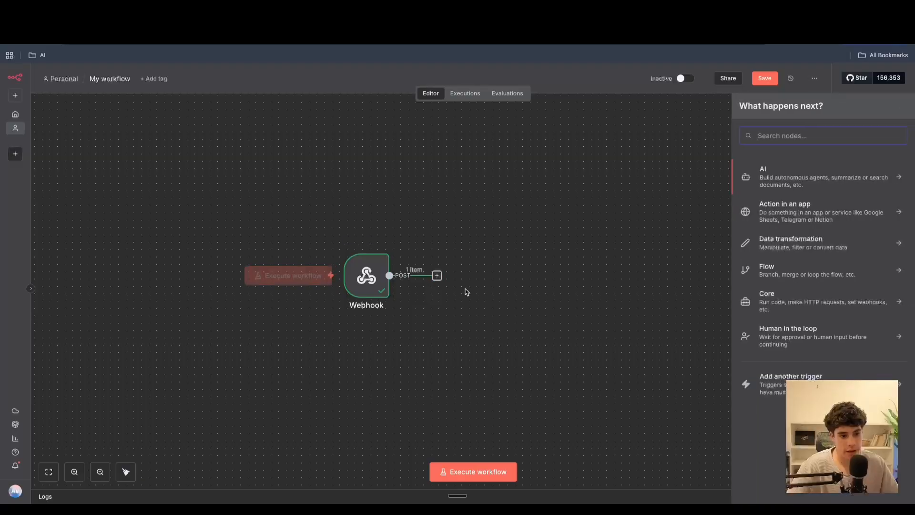
{"action": "type", "text": "ai"}
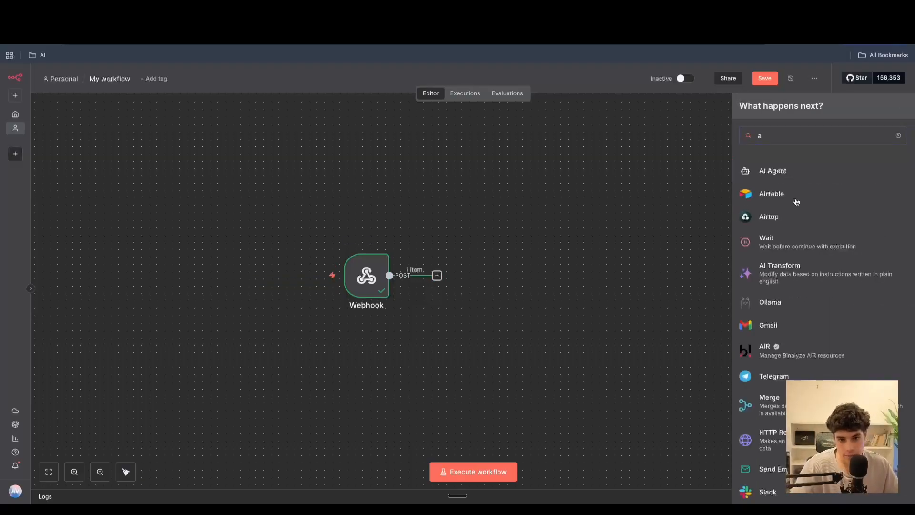
{"action": "left_click", "coordinate": [791, 171]}
{"action": "left_click", "coordinate": [472, 174]}
{"action": "left_click", "coordinate": [429, 224]}
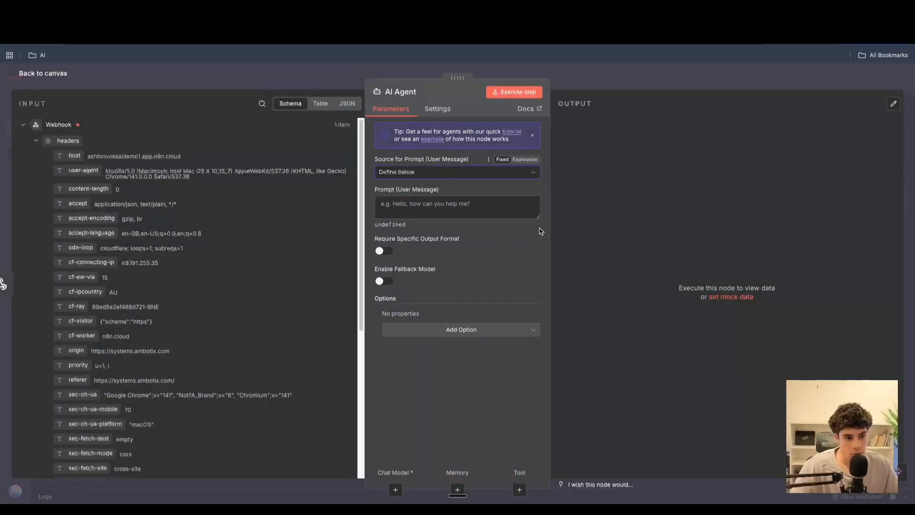
{"action": "left_click_drag", "start_coordinate": [538, 217], "coordinate": [539, 416]}
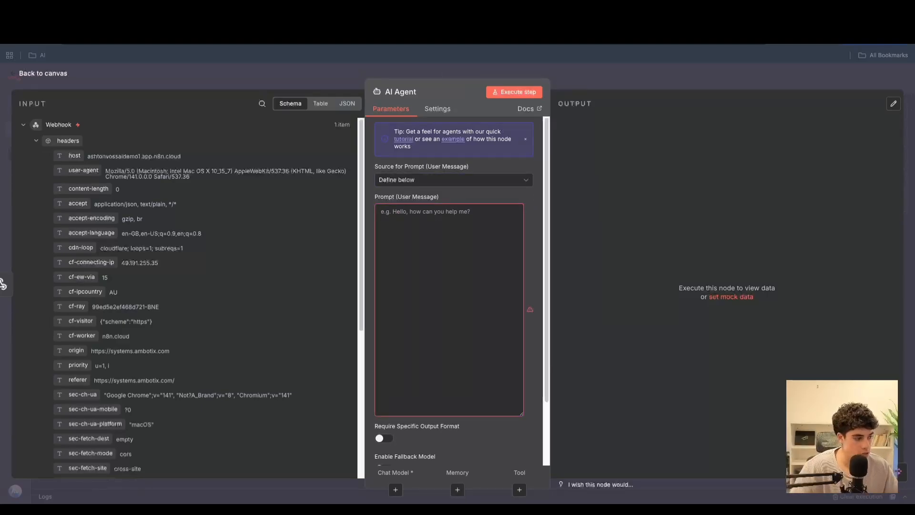
{"action": "left_click", "coordinate": [404, 241]}
{"action": "key", "text": "ctrl+v"}
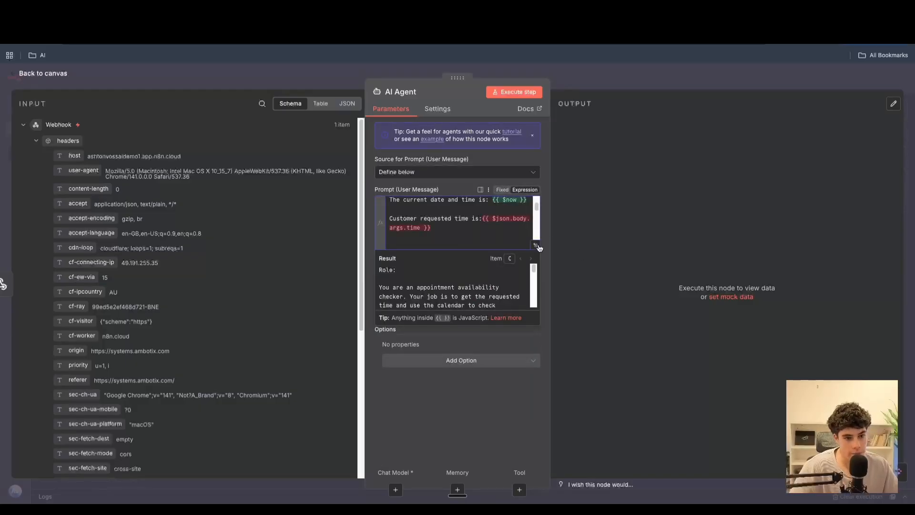
- In the expanded prompt editor, replace the customer requested time expression with the webhook's query requested_time field
{"action": "left_click", "coordinate": [37, 141]}
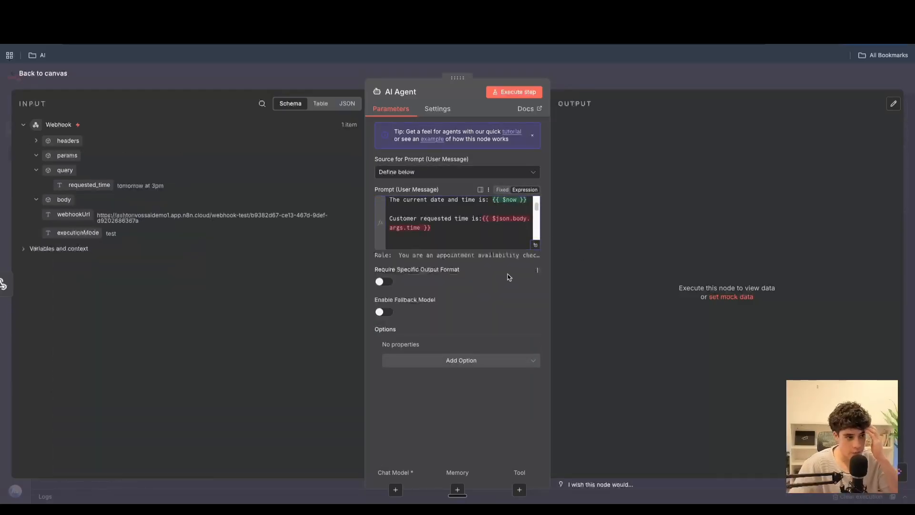
{"action": "left_click", "coordinate": [533, 246]}
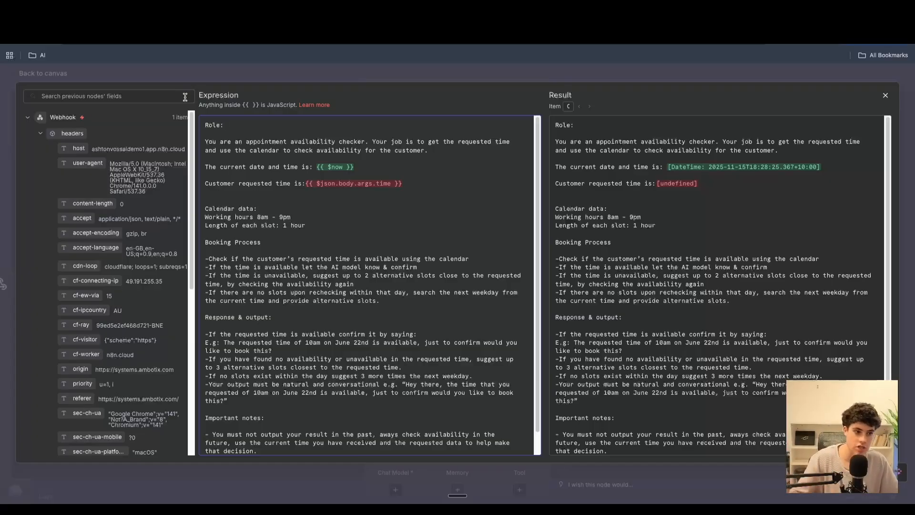
{"action": "left_click", "coordinate": [40, 135]}
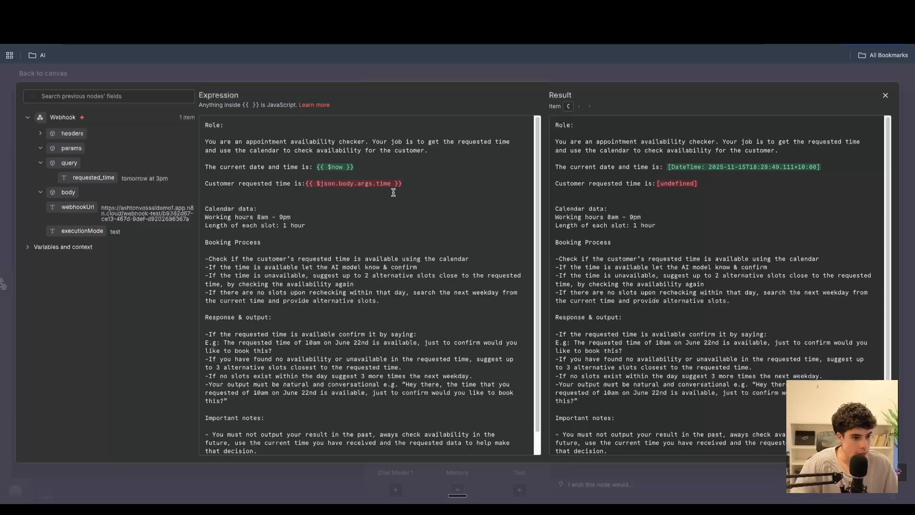
{"action": "left_click_drag", "start_coordinate": [413, 185], "coordinate": [304, 186]}
{"action": "key", "text": "BackSpace"}
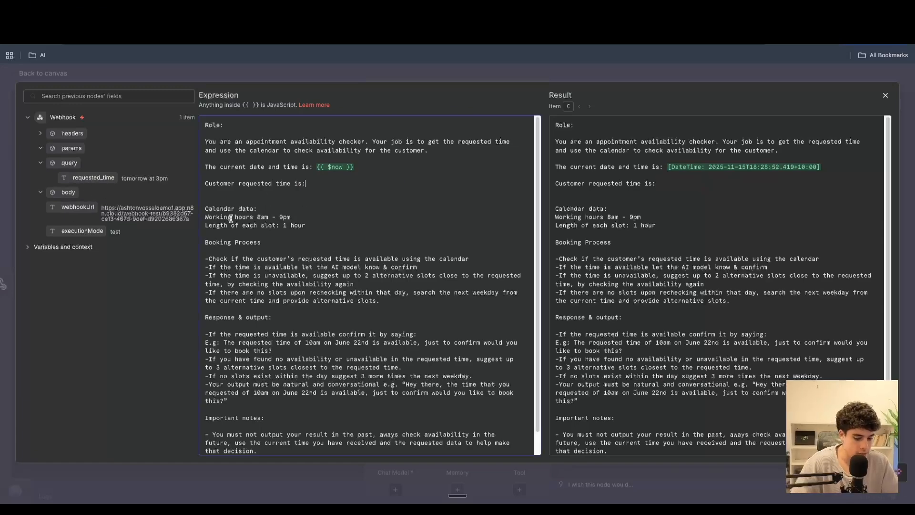
{"action": "left_click_drag", "start_coordinate": [87, 175], "coordinate": [366, 184]}
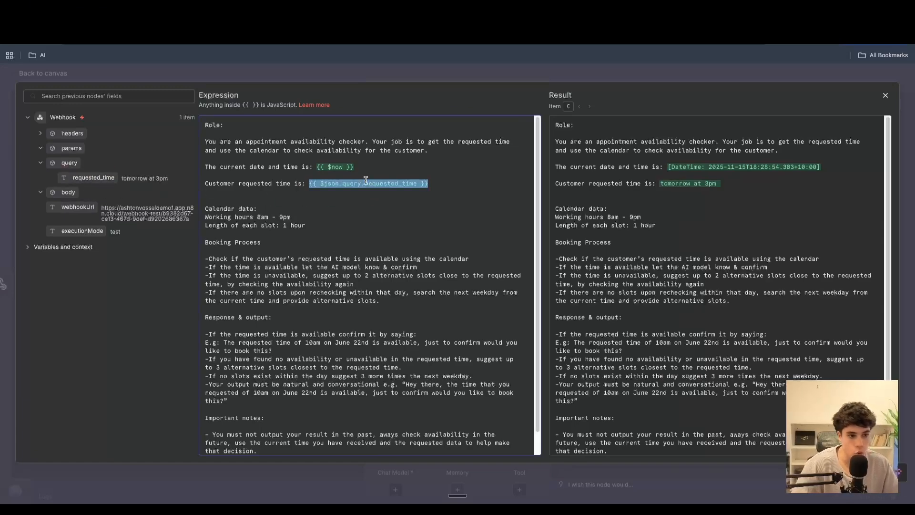
- Edit the first booking-process instruction so it checks availability using the calendar tool
{"action": "left_click", "coordinate": [353, 216]}
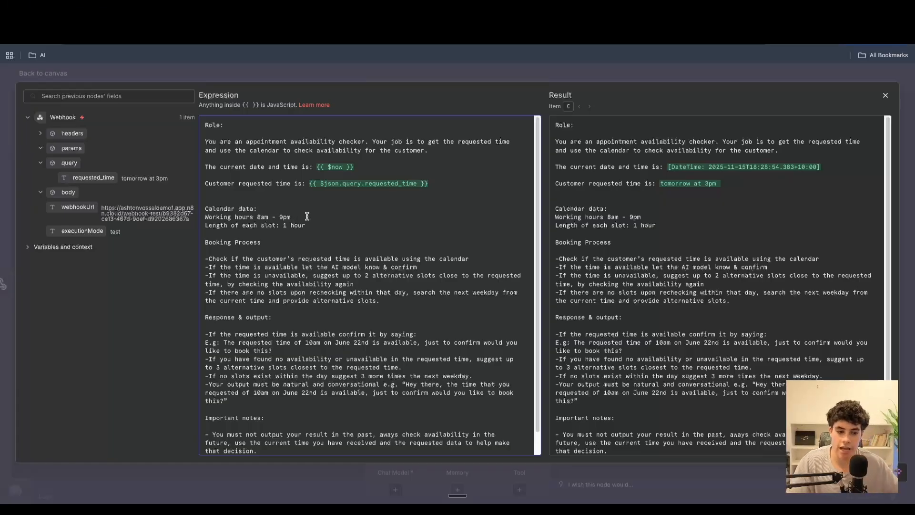
{"action": "left_click_drag", "start_coordinate": [308, 216], "coordinate": [258, 218]}
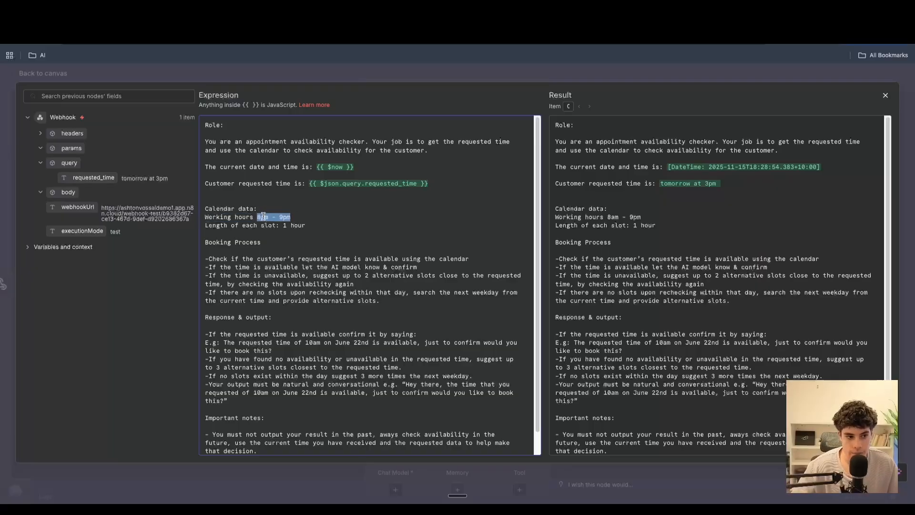
{"action": "left_click", "coordinate": [310, 229]}
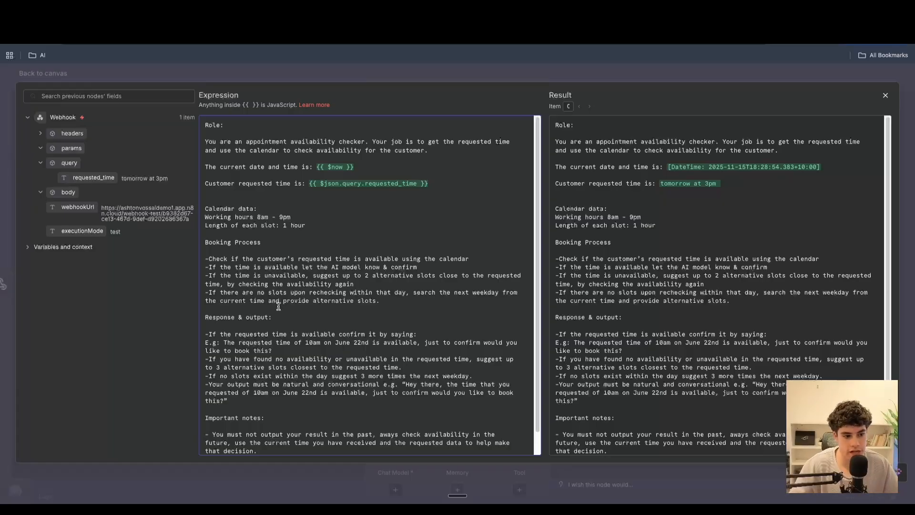
{"action": "left_click", "coordinate": [476, 265]}
{"action": "type", "text": "tool"}
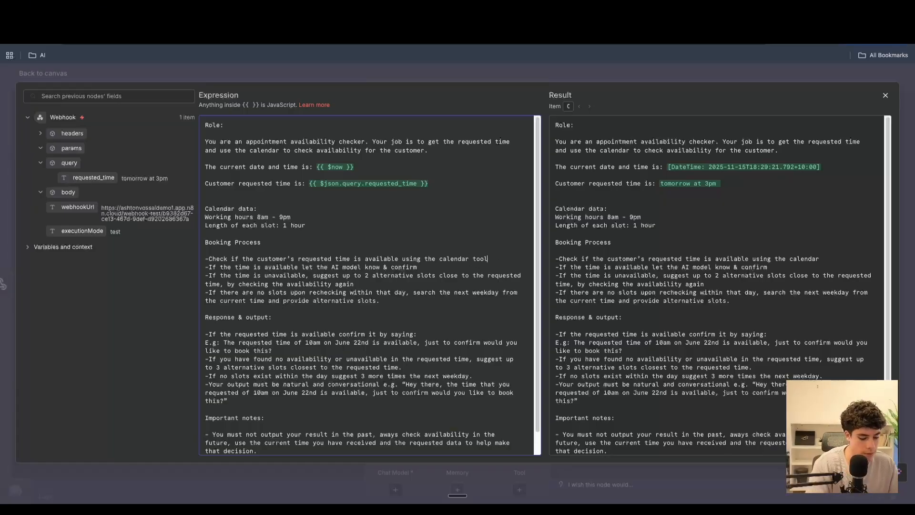
- Review the booking-process and response instructions of the prompt and return to the workflow canvas
{"action": "left_click_drag", "start_coordinate": [446, 267], "coordinate": [221, 258]}
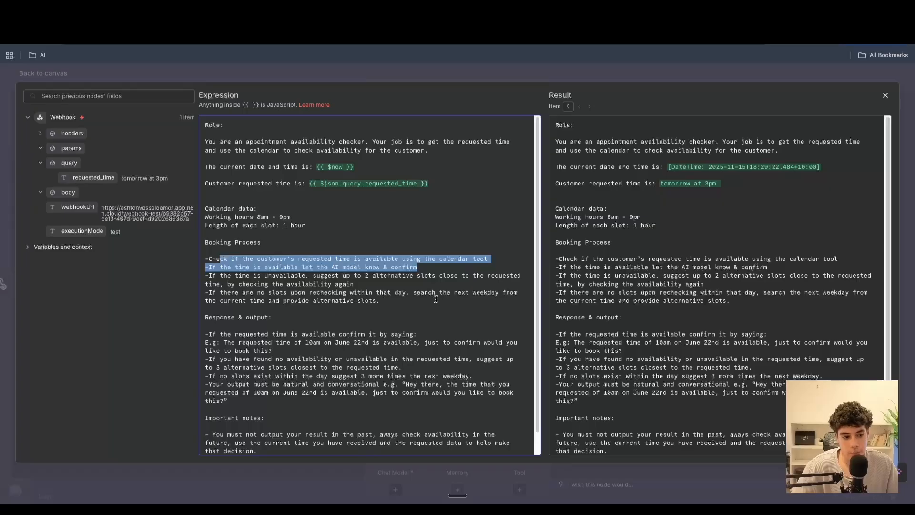
{"action": "left_click", "coordinate": [407, 299]}
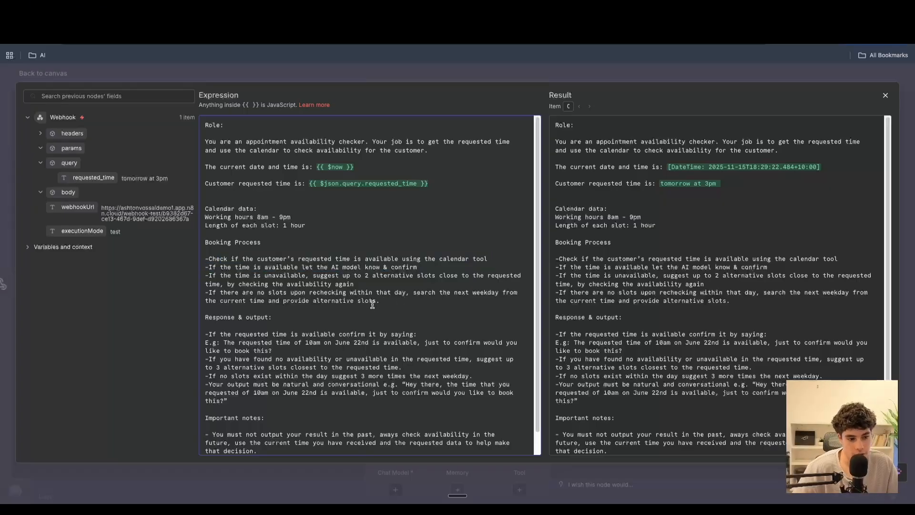
{"action": "scroll", "coordinate": [350, 333], "scroll_direction": "down", "scroll_amount": 1}
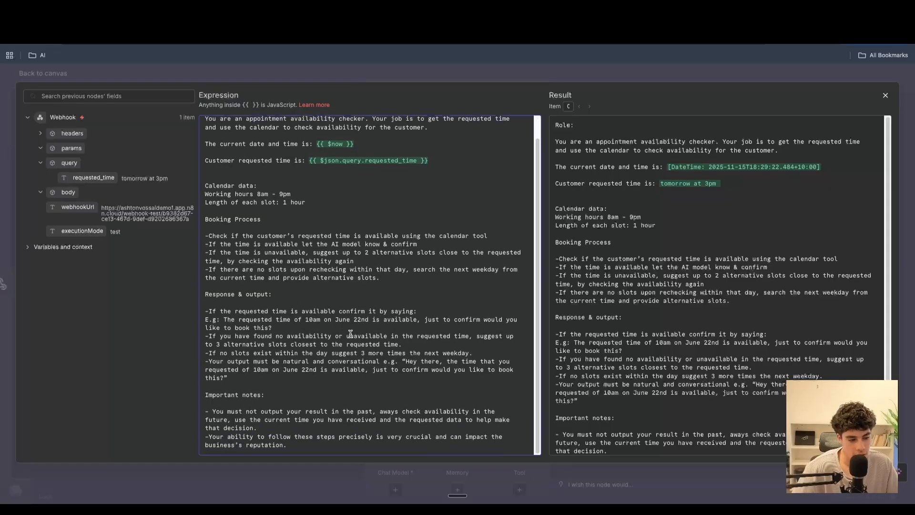
{"action": "left_click_drag", "start_coordinate": [209, 221], "coordinate": [417, 280]}
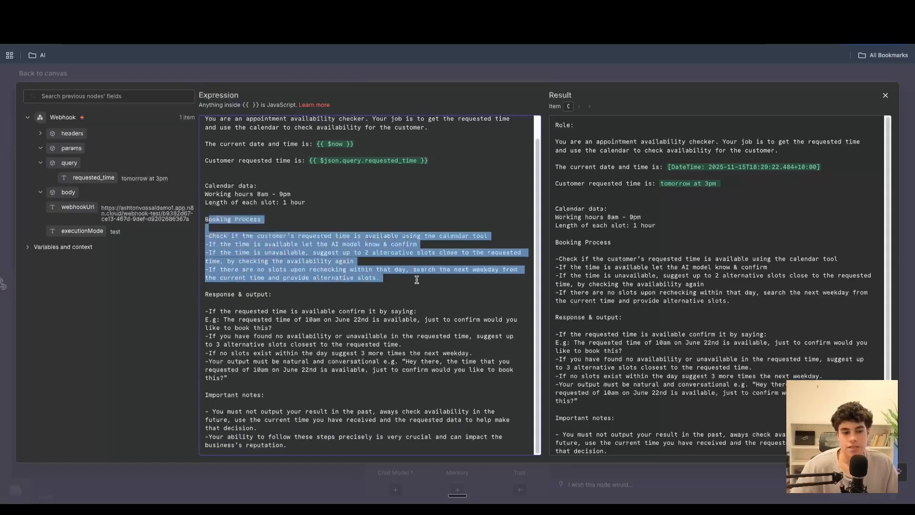
{"action": "left_click", "coordinate": [407, 287]}
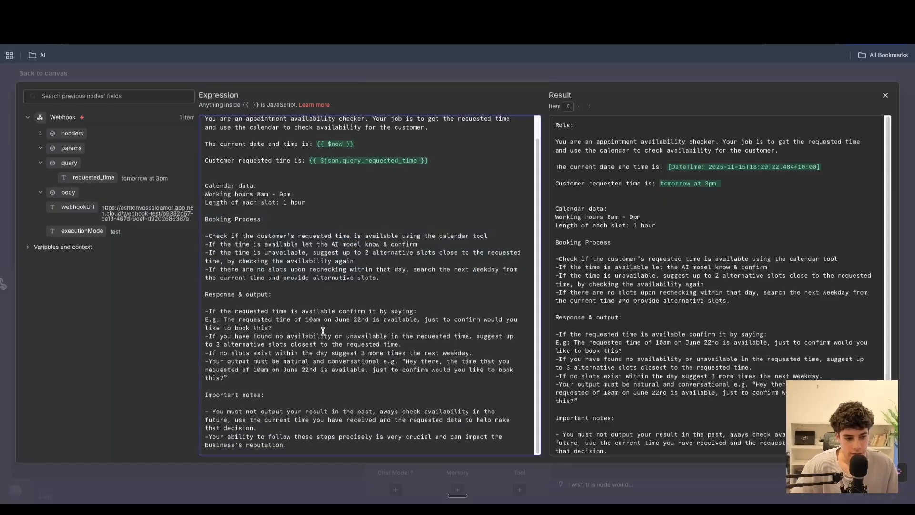
{"action": "left_click_drag", "start_coordinate": [242, 379], "coordinate": [208, 309]}
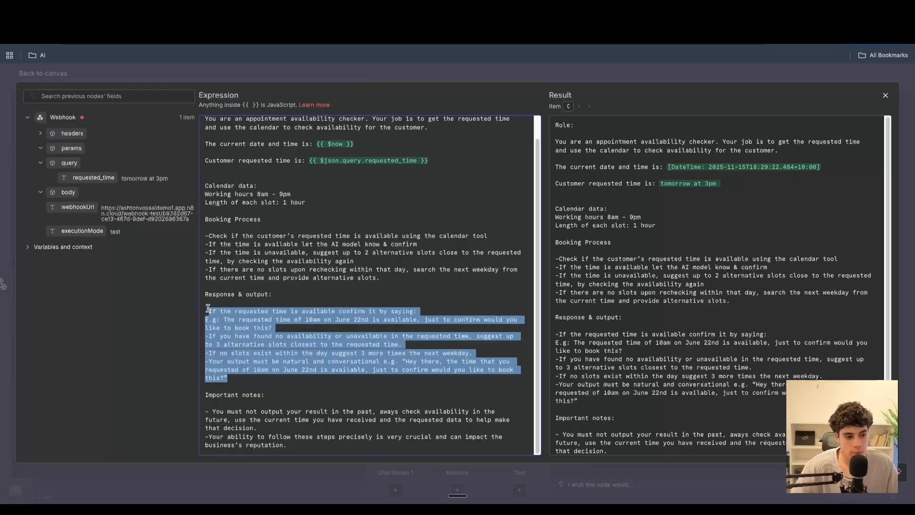
{"action": "left_click", "coordinate": [267, 341]}
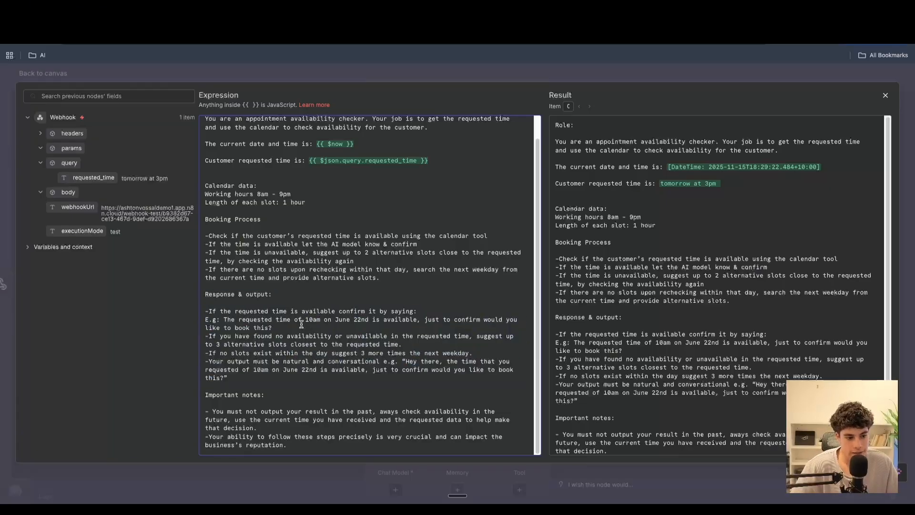
{"action": "left_click_drag", "start_coordinate": [272, 328], "coordinate": [214, 308]}
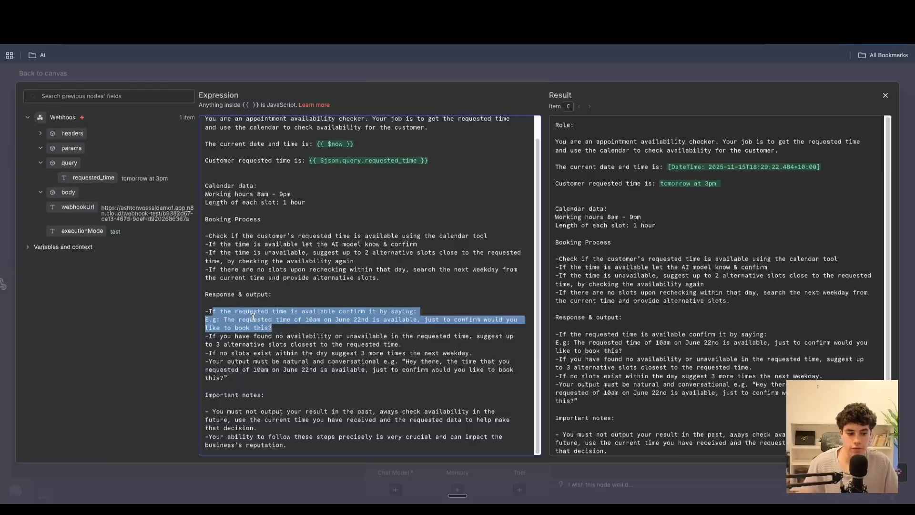
{"action": "left_click", "coordinate": [886, 97]}
{"action": "left_click", "coordinate": [137, 88]}
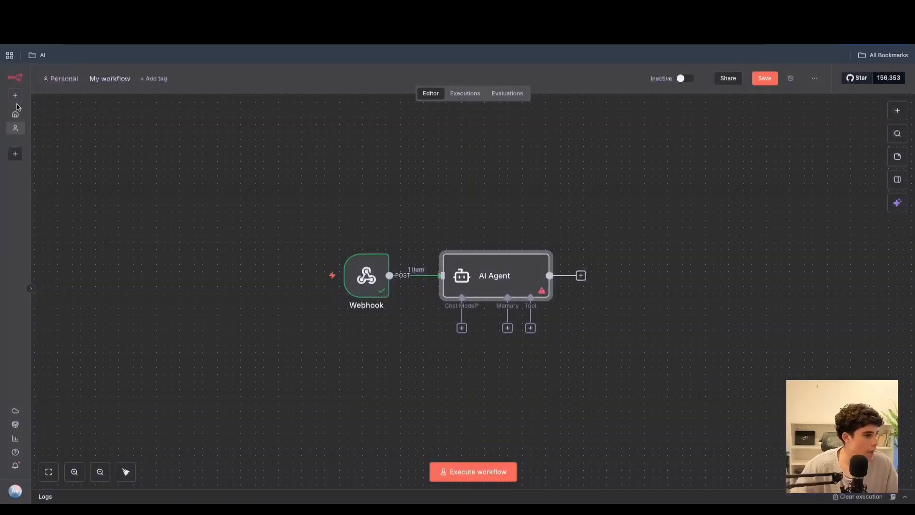
- Attach an OpenAI Chat Model to the AI Agent as its chat model
{"action": "left_click", "coordinate": [462, 328]}
{"action": "type", "text": "open"}
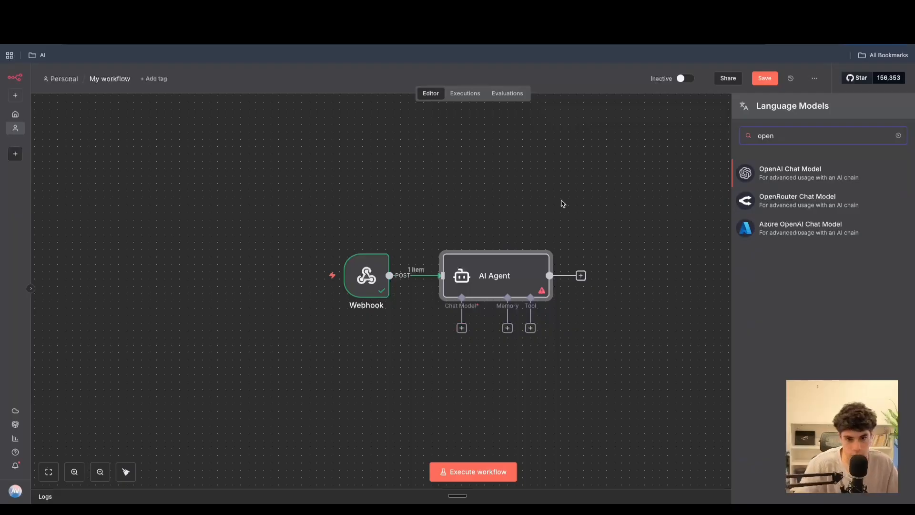
{"action": "left_click", "coordinate": [801, 174]}
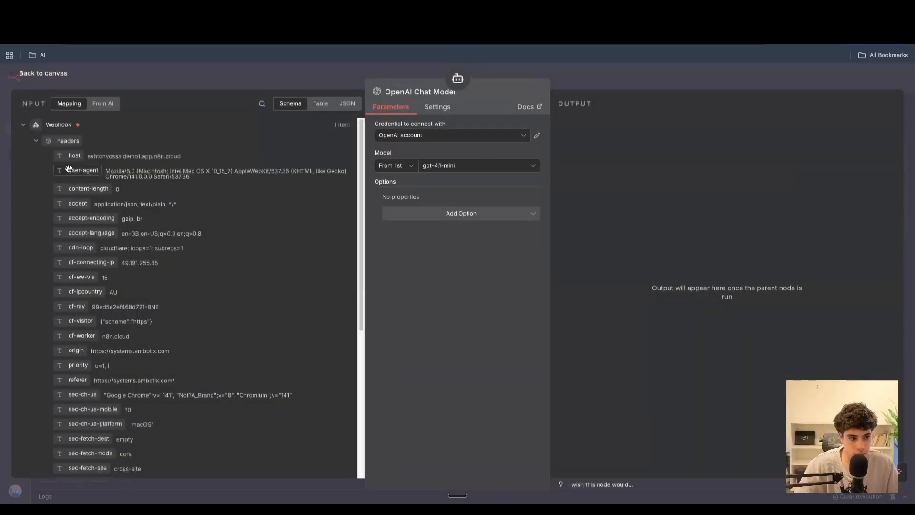
{"action": "left_click", "coordinate": [50, 74]}
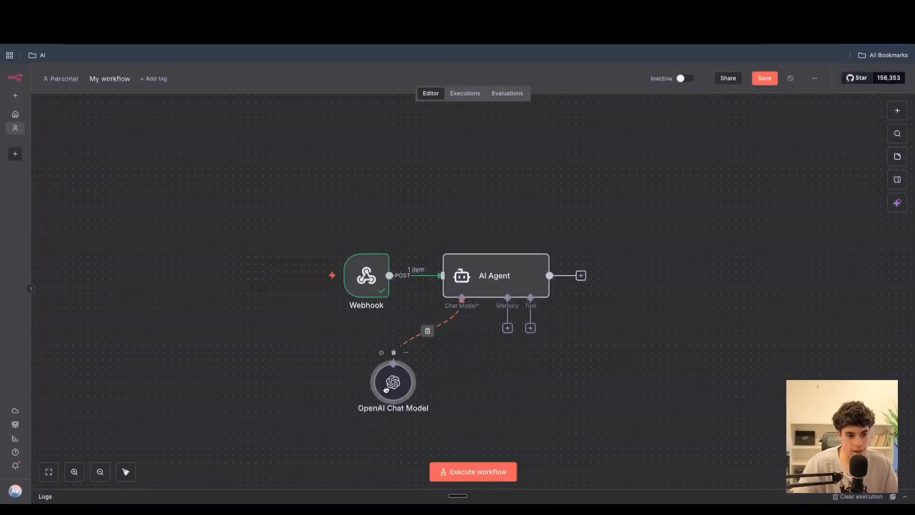
{"action": "left_click_drag", "start_coordinate": [367, 276], "coordinate": [352, 276]}
- Add a Google Calendar tool to the AI Agent and connect a new Google Calendar account credential by signing in with Google
{"action": "left_click", "coordinate": [531, 328]}
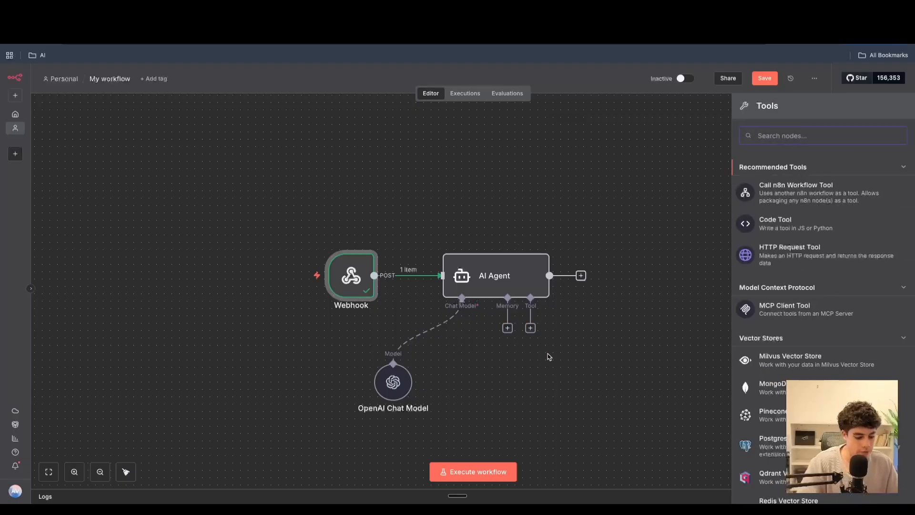
{"action": "type", "text": "goo"}
{"action": "left_click", "coordinate": [791, 352]}
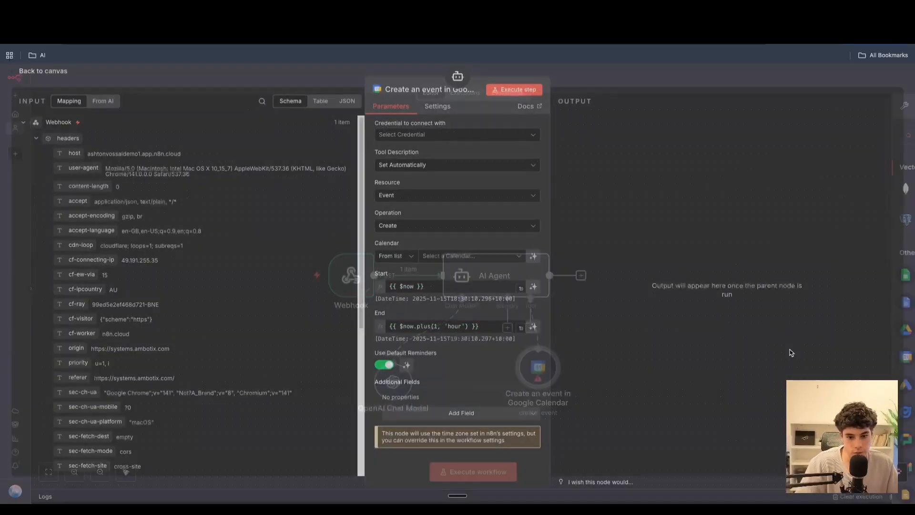
{"action": "left_click", "coordinate": [457, 134]}
{"action": "left_click", "coordinate": [415, 157]}
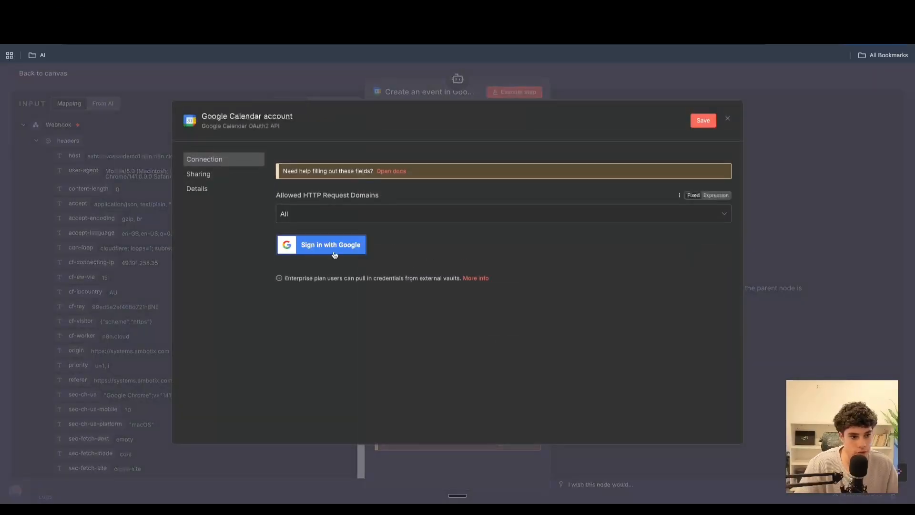
{"action": "left_click", "coordinate": [334, 246]}
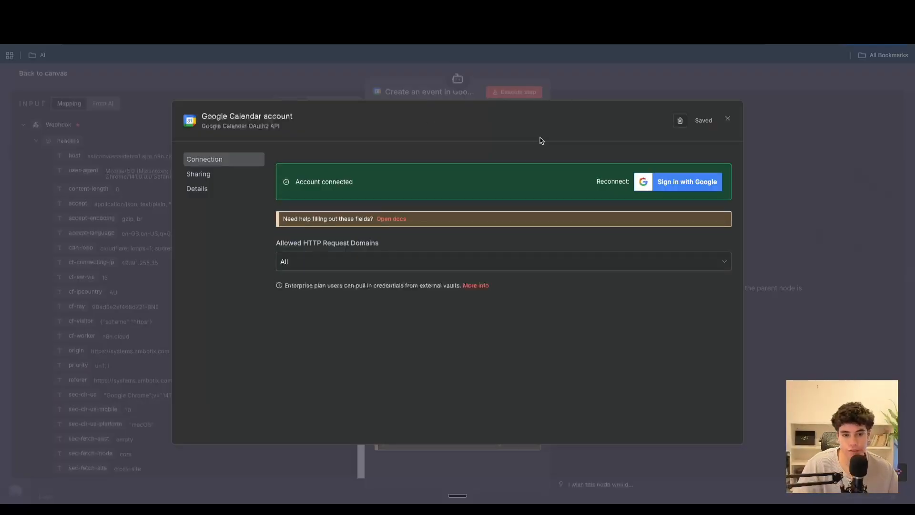
{"action": "left_click", "coordinate": [728, 120]}
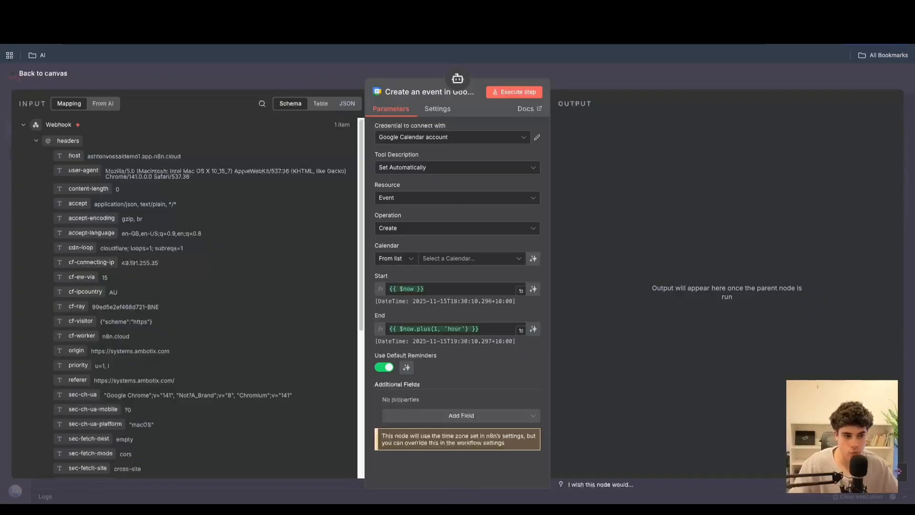
{"action": "left_click", "coordinate": [46, 74]}
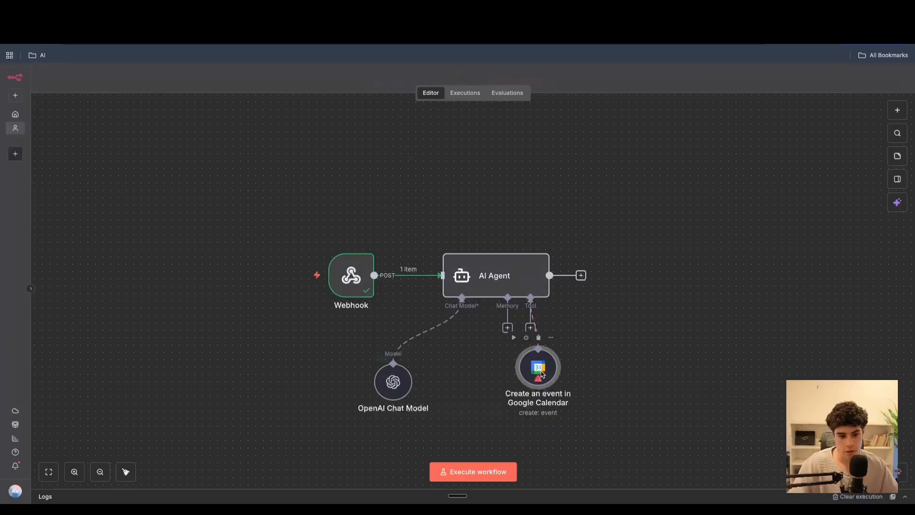
- Configure the Google Calendar tool to get Calendar availability on the account's calendar, letting the model define start and end times
{"action": "double_click", "coordinate": [540, 369]}
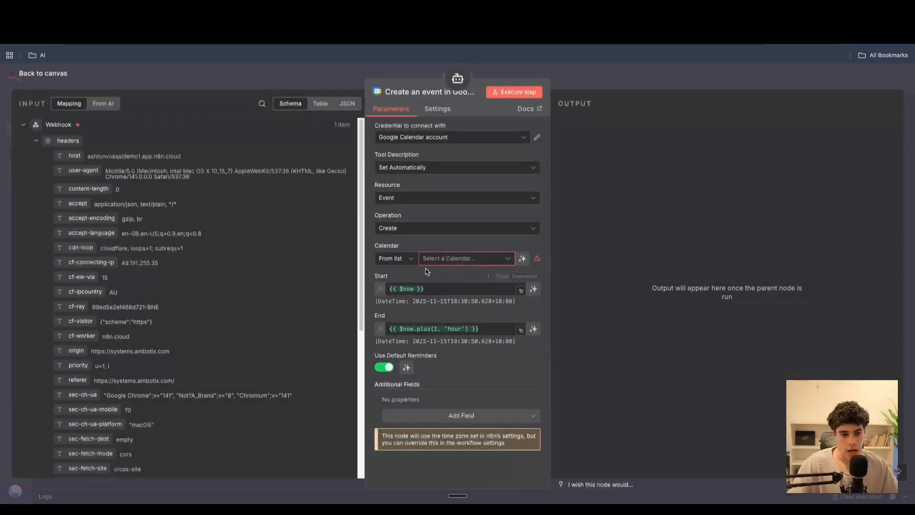
{"action": "left_click", "coordinate": [411, 204]}
{"action": "left_click", "coordinate": [424, 220]}
{"action": "left_click", "coordinate": [427, 228]}
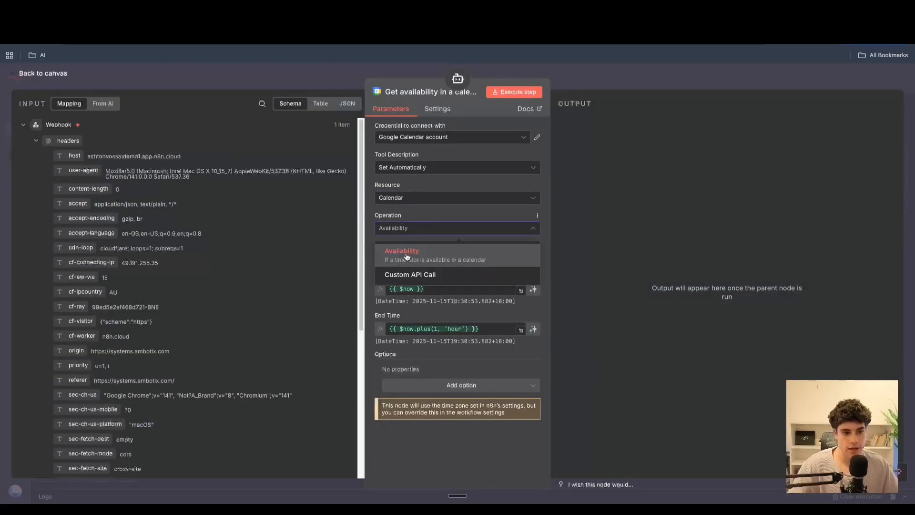
{"action": "left_click", "coordinate": [407, 257]}
{"action": "left_click", "coordinate": [461, 260]}
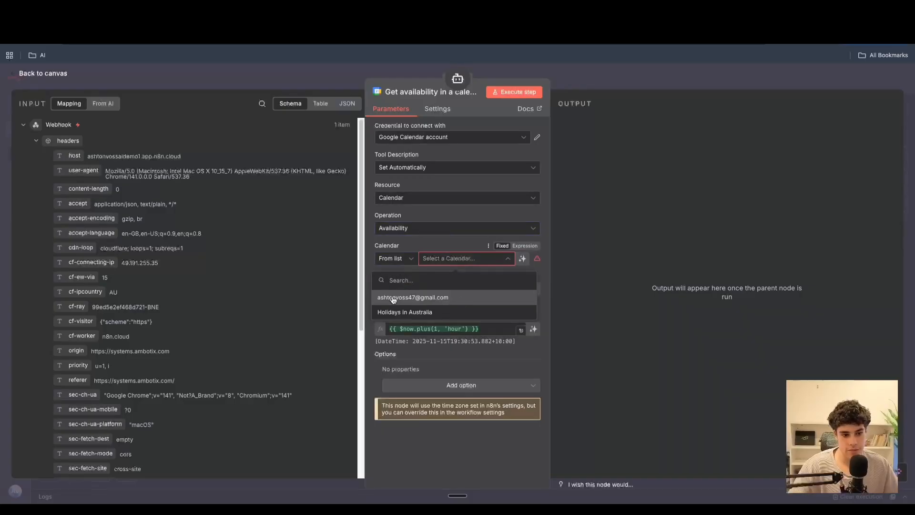
{"action": "left_click", "coordinate": [393, 298]}
{"action": "left_click", "coordinate": [533, 289]}
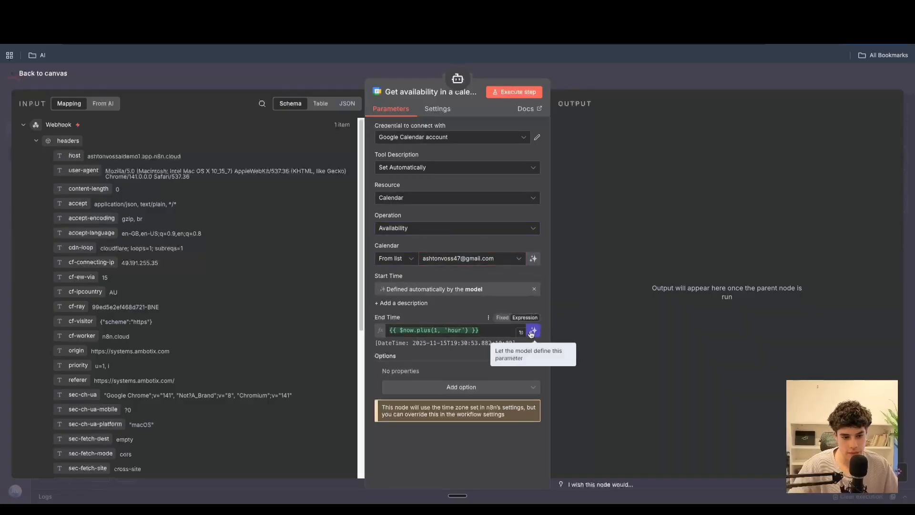
{"action": "left_click", "coordinate": [533, 331]}
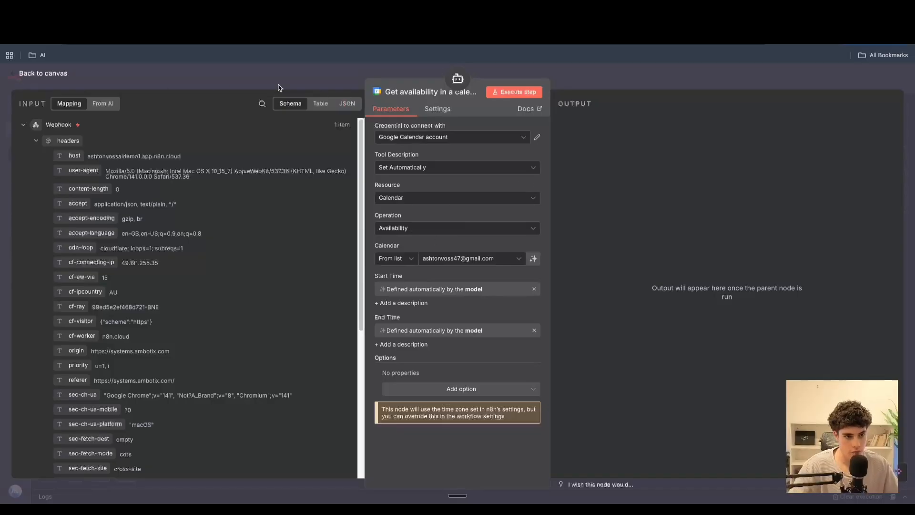
{"action": "left_click", "coordinate": [18, 73]}
- Add a Respond to Webhook node after the AI Agent
{"action": "left_click", "coordinate": [580, 275]}
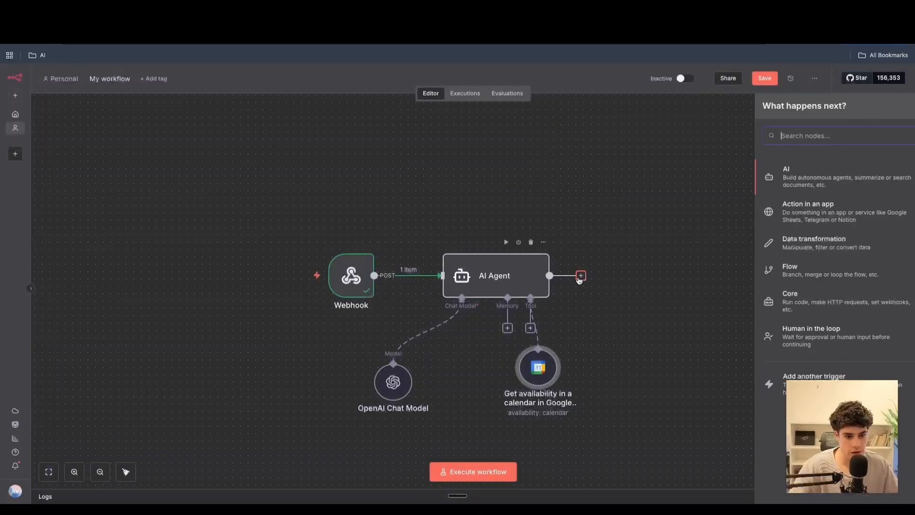
{"action": "type", "text": "web"}
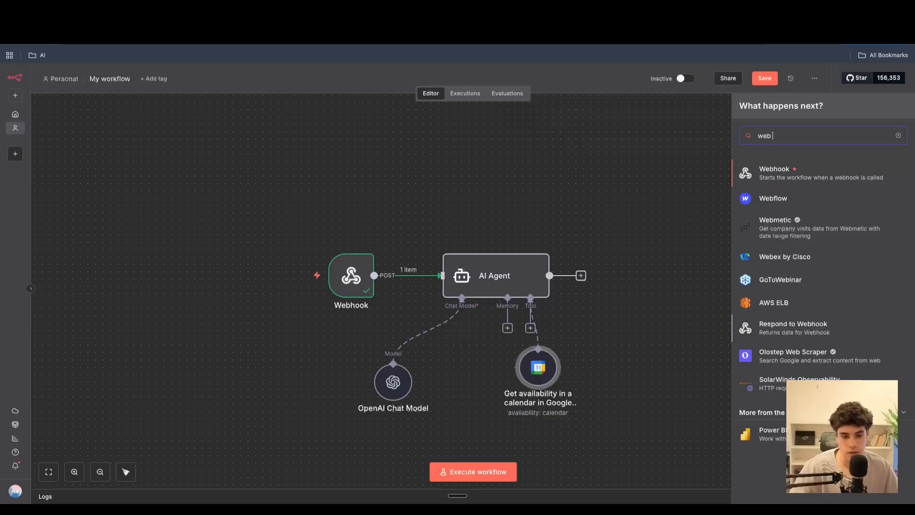
{"action": "type", "text": " res"}
{"action": "key", "text": "BackSpace"}
{"action": "key", "text": "BackSpace"}
{"action": "key", "text": "BackSpace"}
{"action": "key", "text": "BackSpace"}
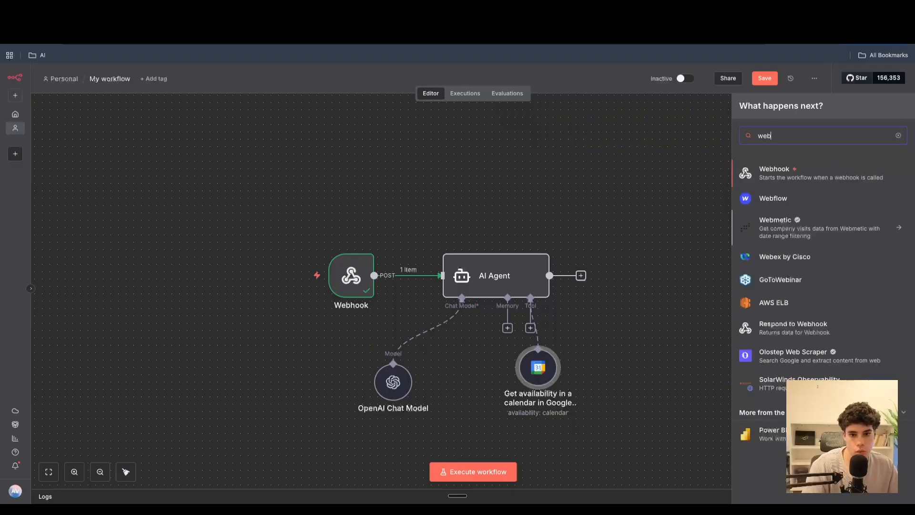
{"action": "key", "text": "BackSpace"}
{"action": "key", "text": "BackSpace"}
{"action": "key", "text": "BackSpace"}
{"action": "type", "text": "res"}
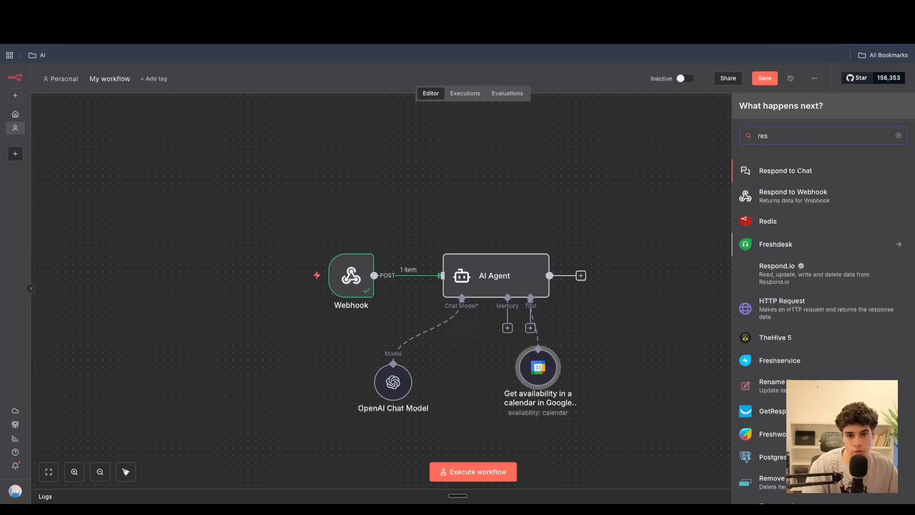
{"action": "left_click", "coordinate": [793, 195]}
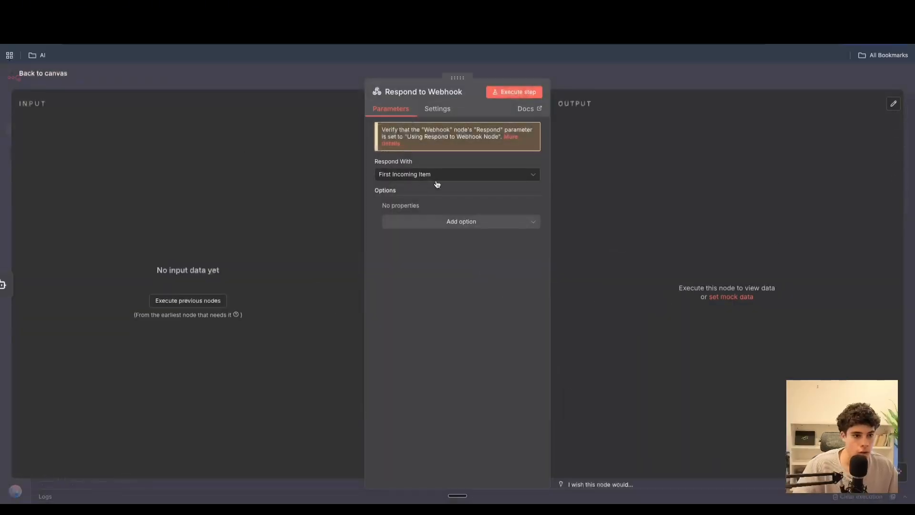
{"action": "left_click", "coordinate": [14, 87]}
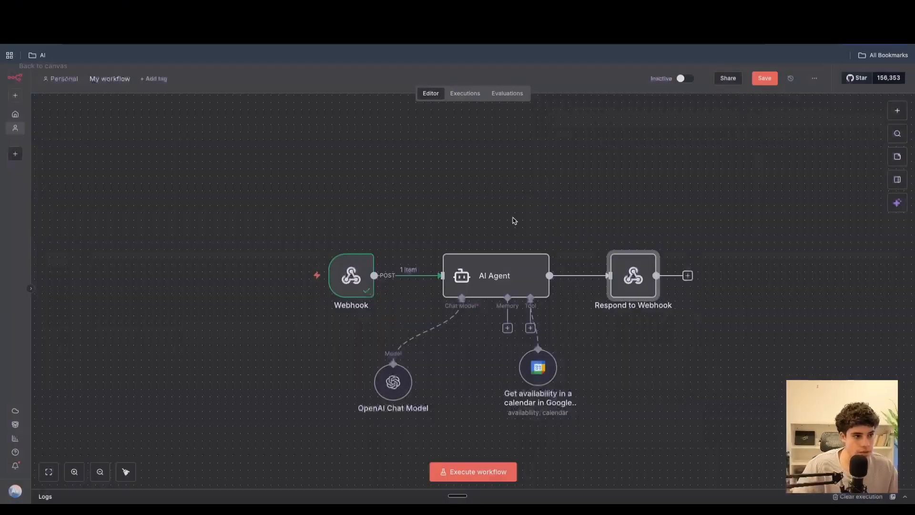
- Set the Webhook node to respond using the 'Respond to Webhook' node
{"action": "double_click", "coordinate": [357, 284]}
{"action": "left_click", "coordinate": [311, 301]}
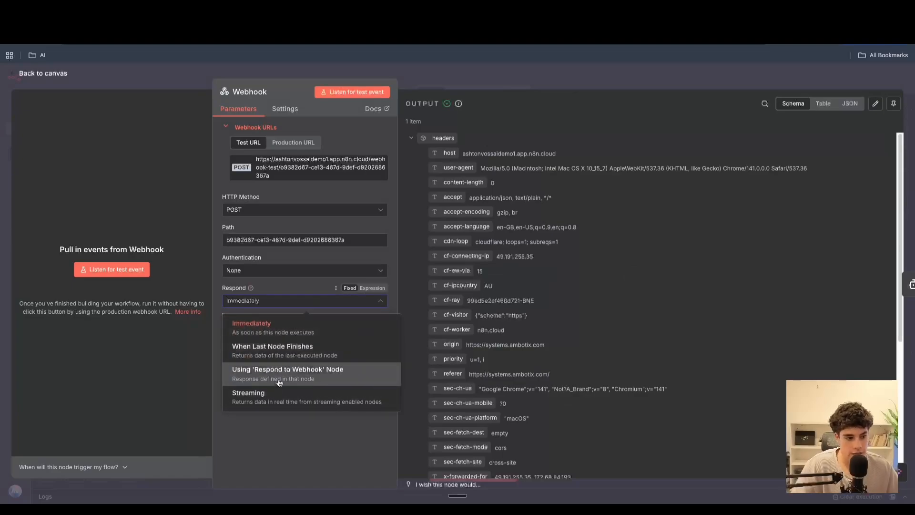
{"action": "left_click", "coordinate": [282, 373]}
{"action": "key", "text": "Escape"}
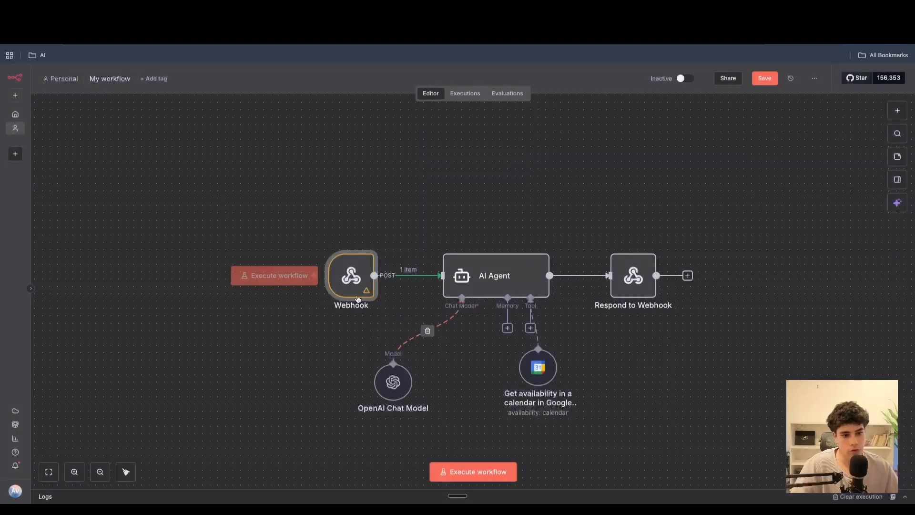
- Rearrange the Webhook and Google Calendar tool nodes on the canvas
{"action": "left_click_drag", "start_coordinate": [358, 283], "coordinate": [321, 283]}
{"action": "left_click_drag", "start_coordinate": [538, 375], "coordinate": [531, 396]}
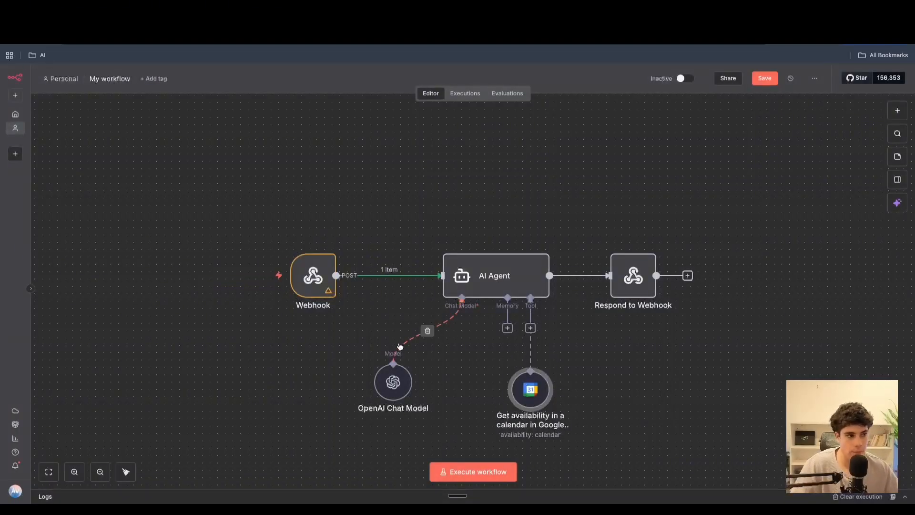
{"action": "left_click", "coordinate": [155, 14]}
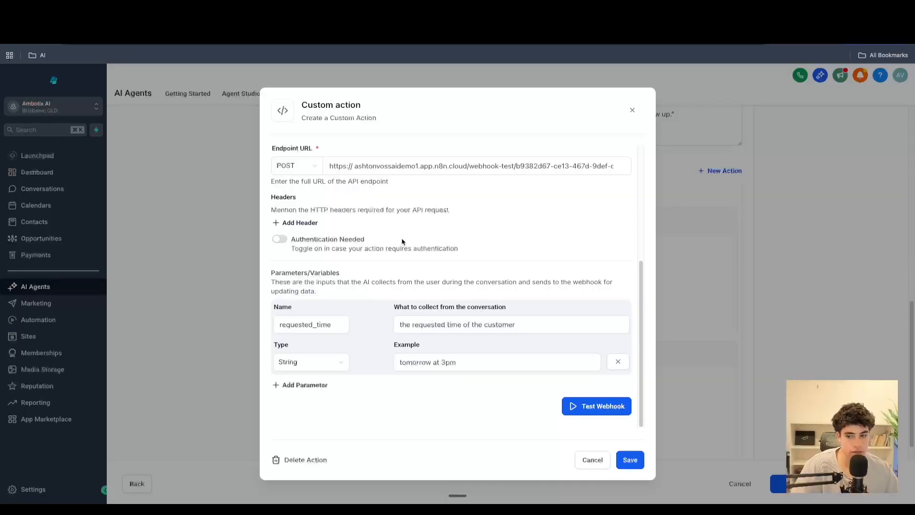
{"action": "left_click", "coordinate": [257, 14]}
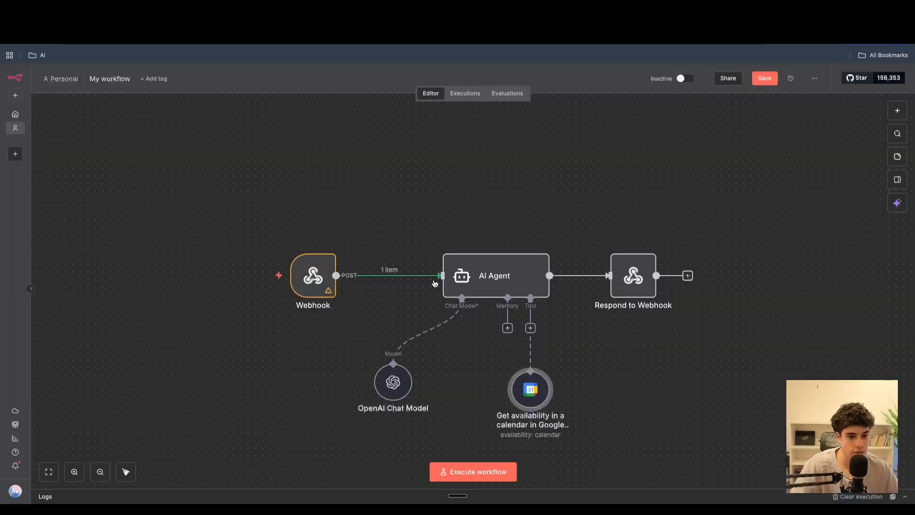
{"action": "left_click", "coordinate": [334, 277]}
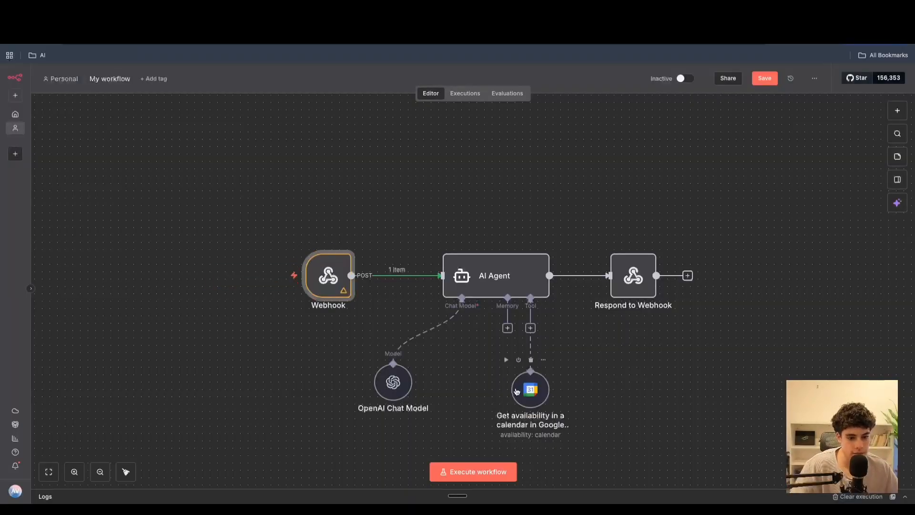
{"action": "left_click_drag", "start_coordinate": [516, 392], "coordinate": [524, 384]}
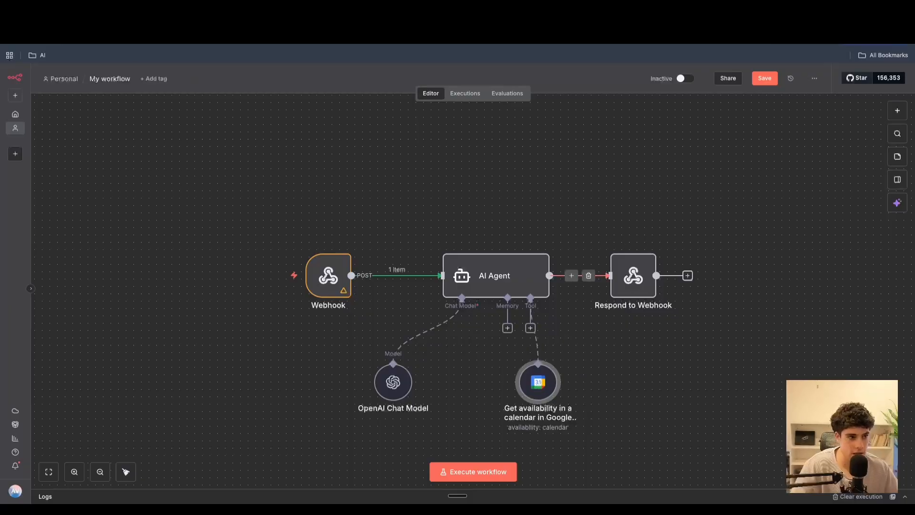
- Test the check_appointment custom action's webhook with the requested_time test value tomorrow at 3pm
{"action": "left_click", "coordinate": [157, 14]}
{"action": "left_click", "coordinate": [258, 14]}
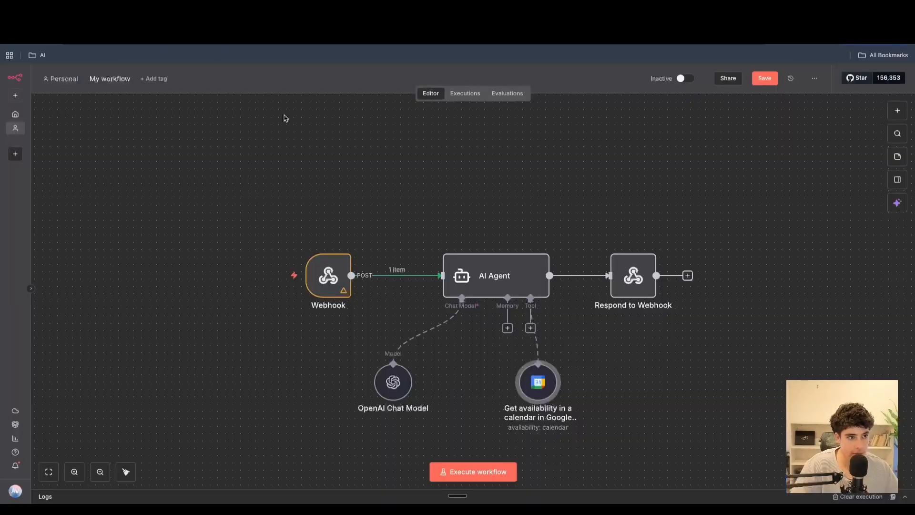
{"action": "left_click", "coordinate": [157, 14]}
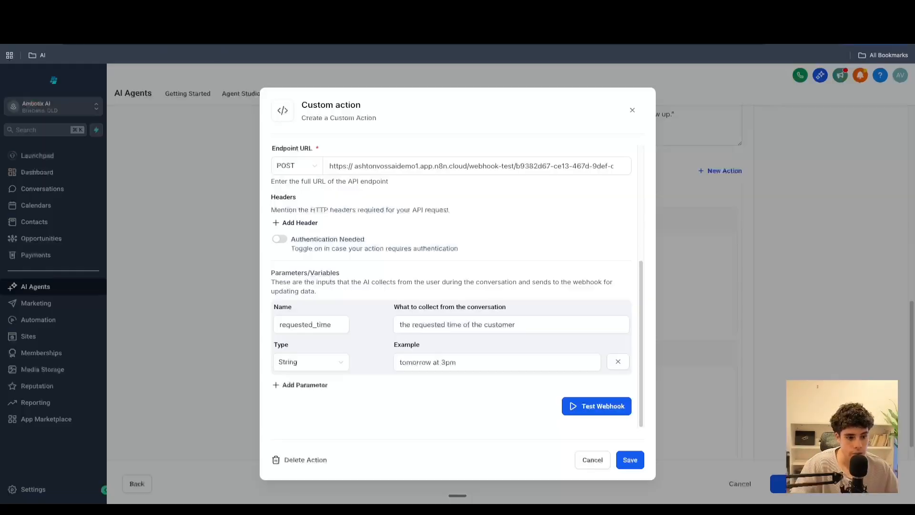
{"action": "scroll", "coordinate": [481, 350], "scroll_direction": "down", "scroll_amount": 2}
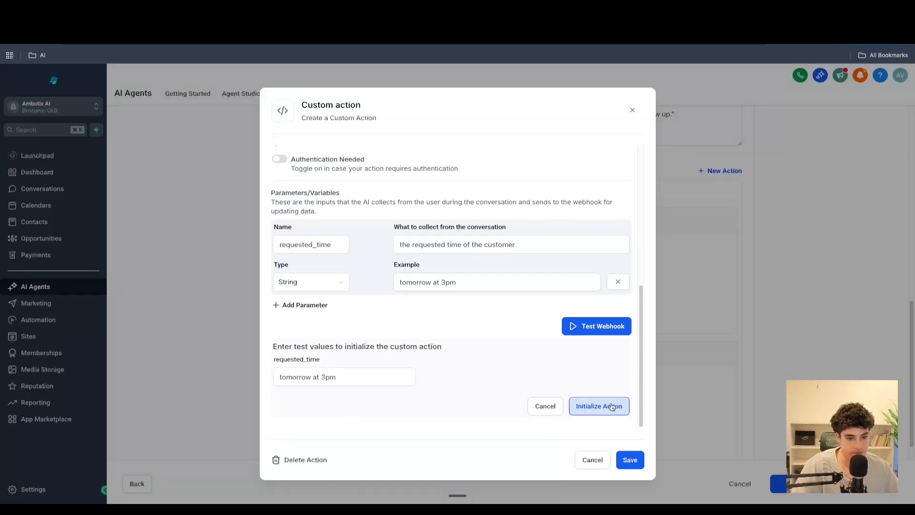
{"action": "left_click", "coordinate": [610, 407]}
{"action": "left_click", "coordinate": [258, 14]}
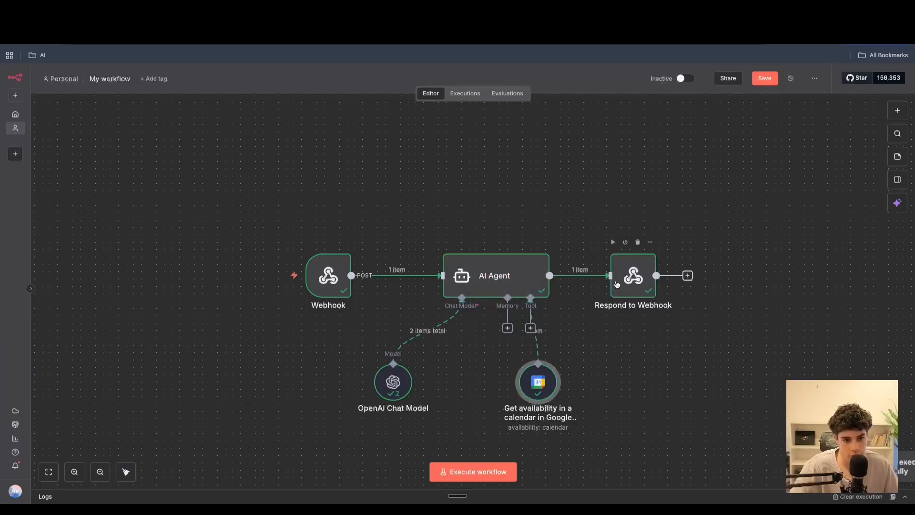
{"action": "left_click", "coordinate": [153, 14]}
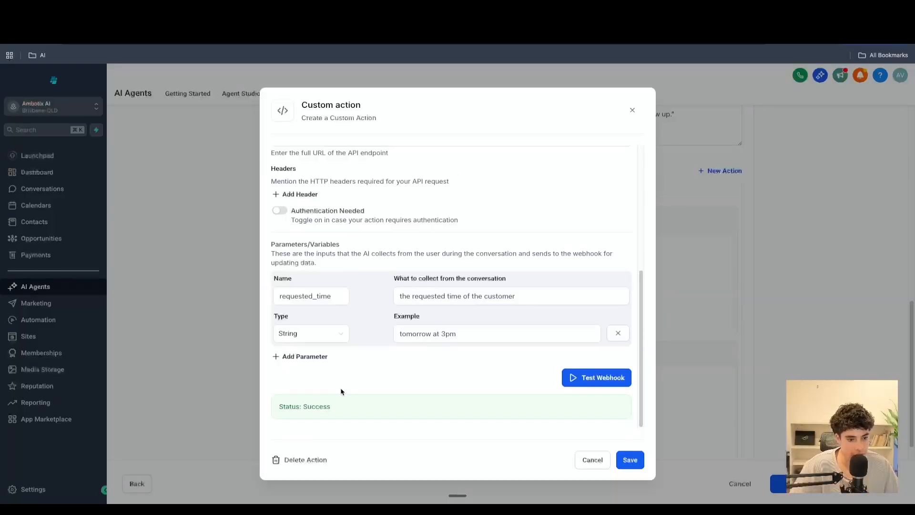
{"action": "left_click", "coordinate": [159, 35]}
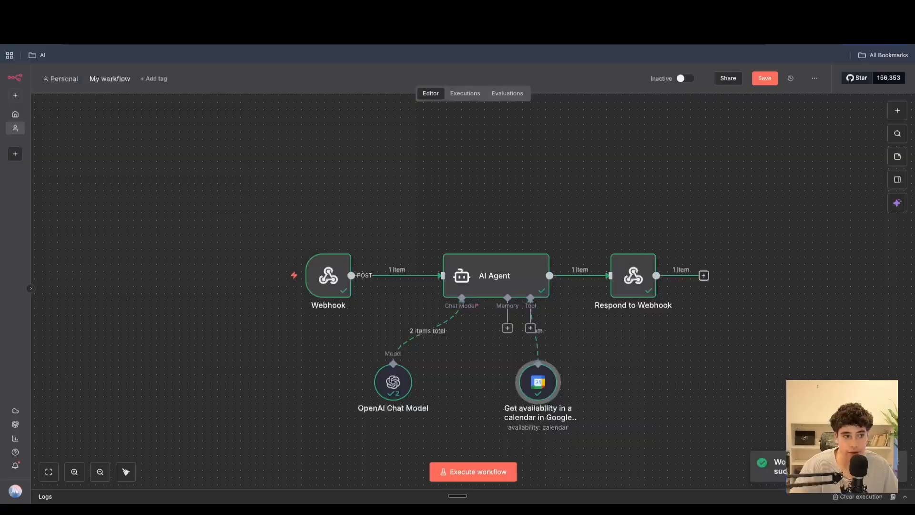
- Rename the workflow as ghl 1 yt and save it
{"action": "left_click", "coordinate": [109, 78]}
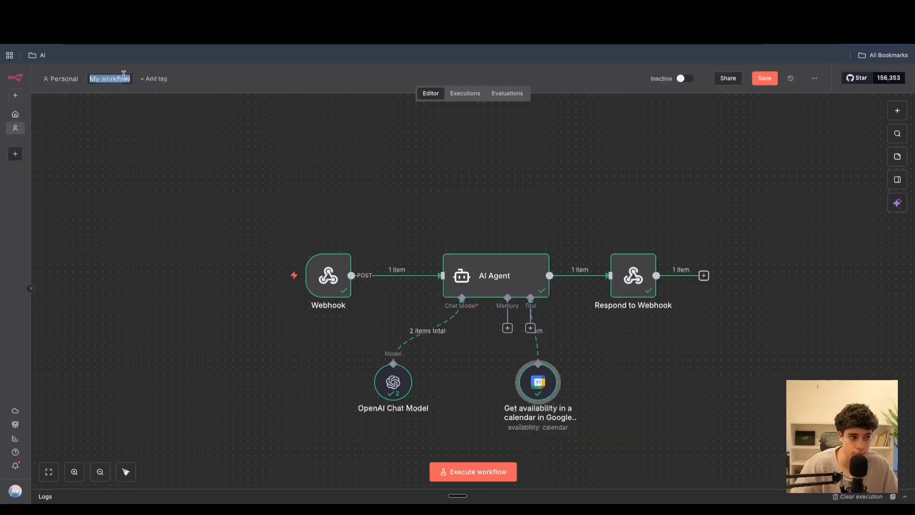
{"action": "key", "text": "BackSpace"}
{"action": "type", "text": "ghl"}
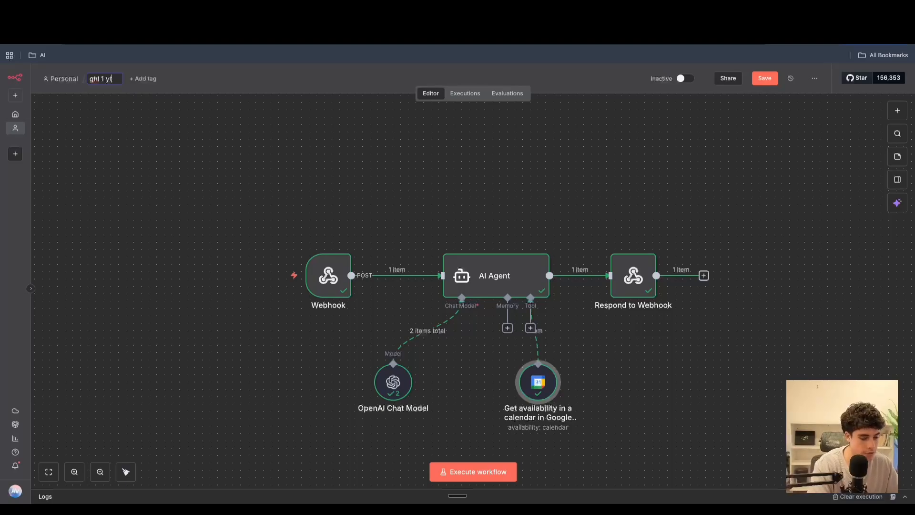
{"action": "type", "text": " 1 yt"}
{"action": "left_click", "coordinate": [765, 78]}
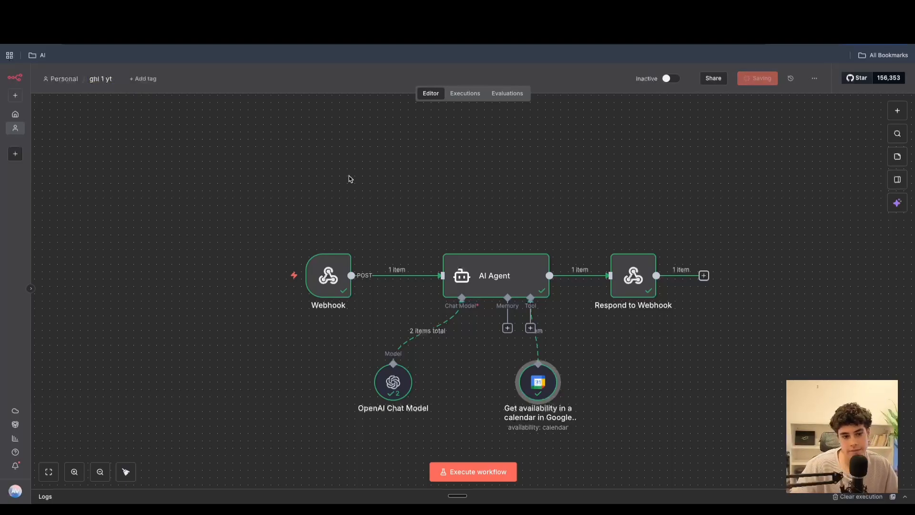
- Copy the Webhook node's production URL
{"action": "double_click", "coordinate": [344, 276]}
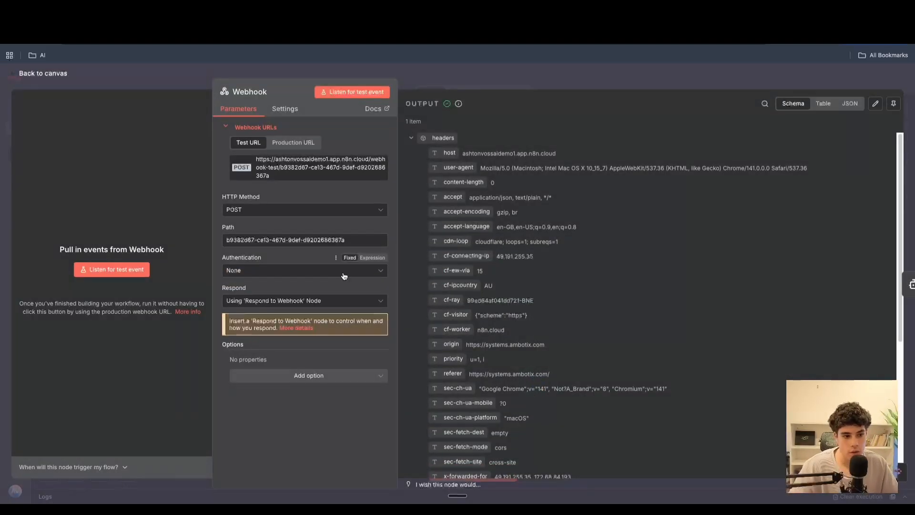
{"action": "left_click", "coordinate": [287, 149]}
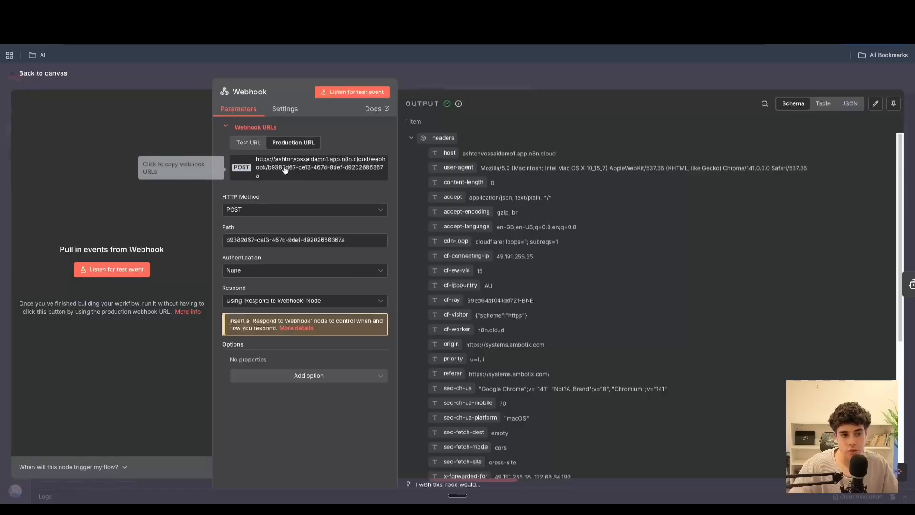
{"action": "left_click", "coordinate": [285, 171]}
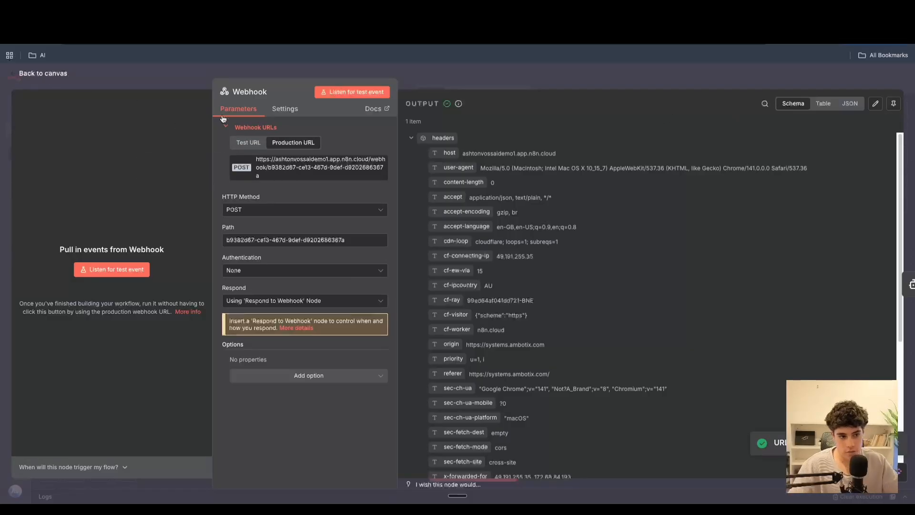
{"action": "left_click", "coordinate": [62, 75]}
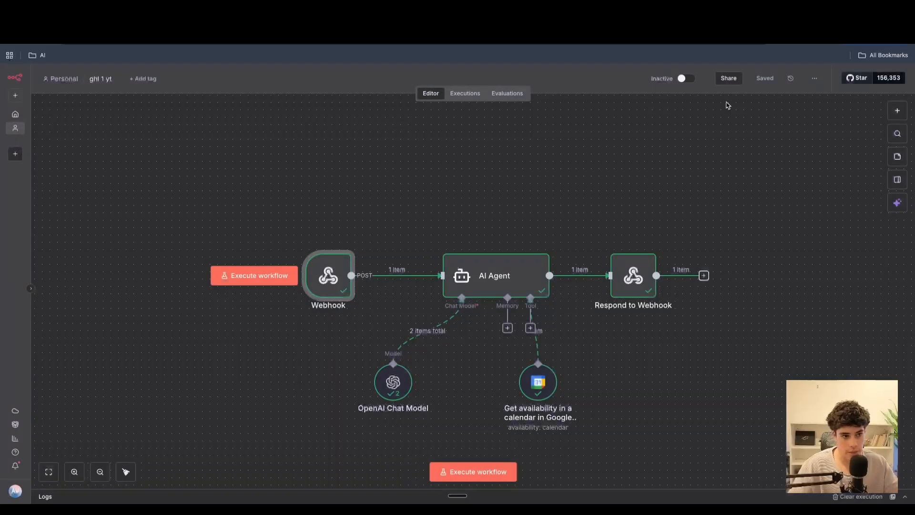
- Activate the workflow and dismiss the activation notice
{"action": "left_click", "coordinate": [682, 79]}
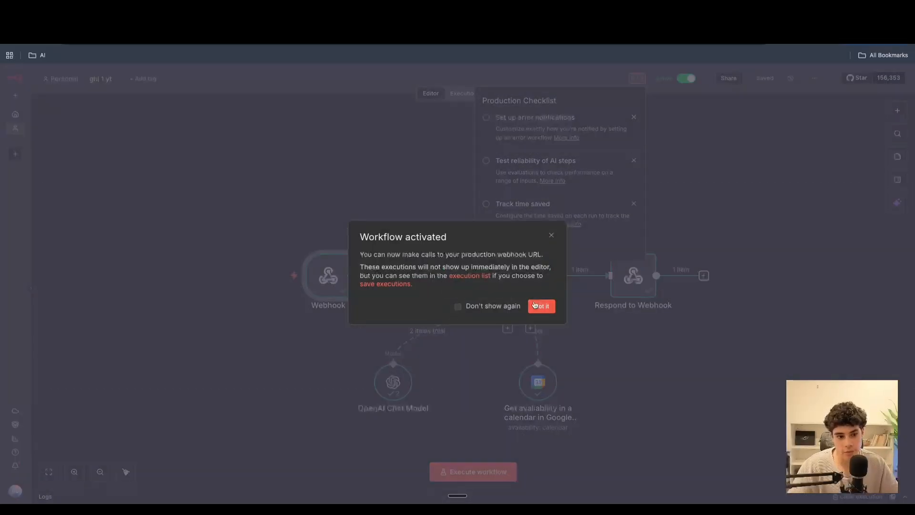
{"action": "left_click", "coordinate": [542, 305]}
- Open the workflow's Webhook node and copy its production URL
{"action": "left_click", "coordinate": [229, 28]}
{"action": "scroll", "coordinate": [360, 274], "scroll_direction": "up", "scroll_amount": 4}
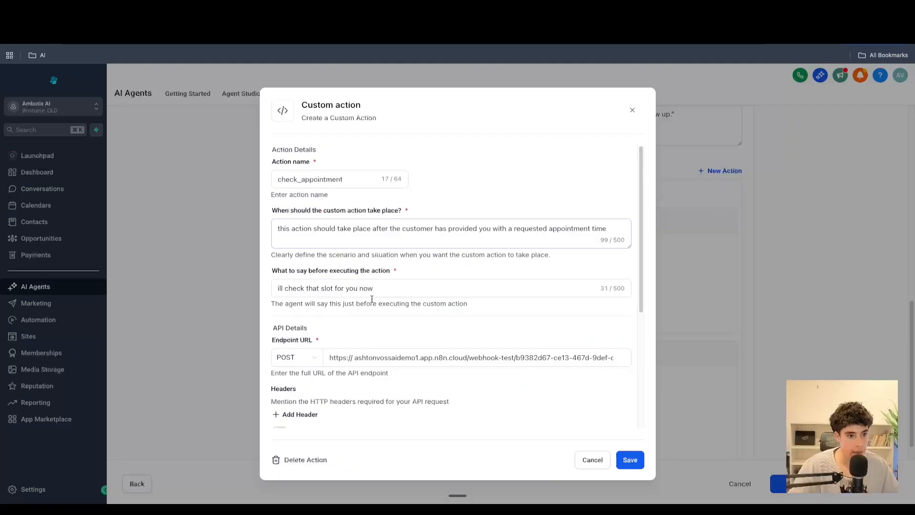
{"action": "left_click_drag", "start_coordinate": [589, 358], "coordinate": [688, 356]}
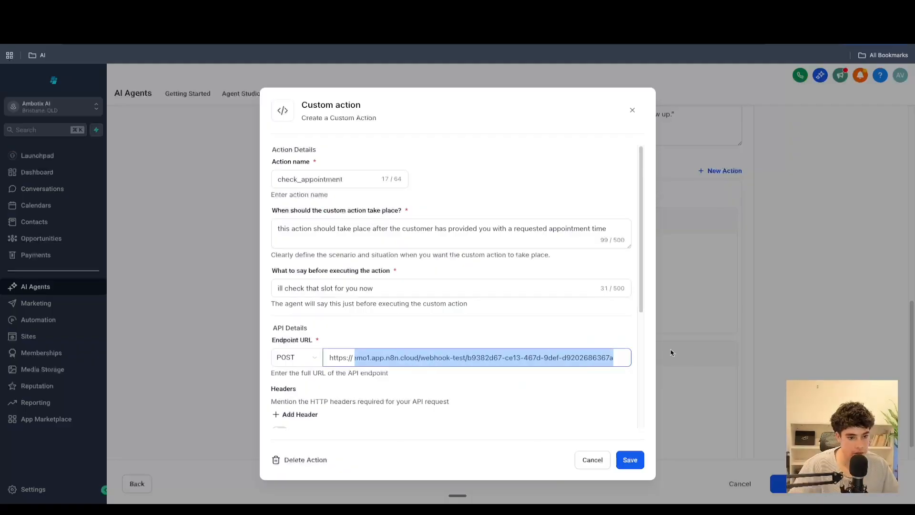
{"action": "left_click", "coordinate": [610, 379]}
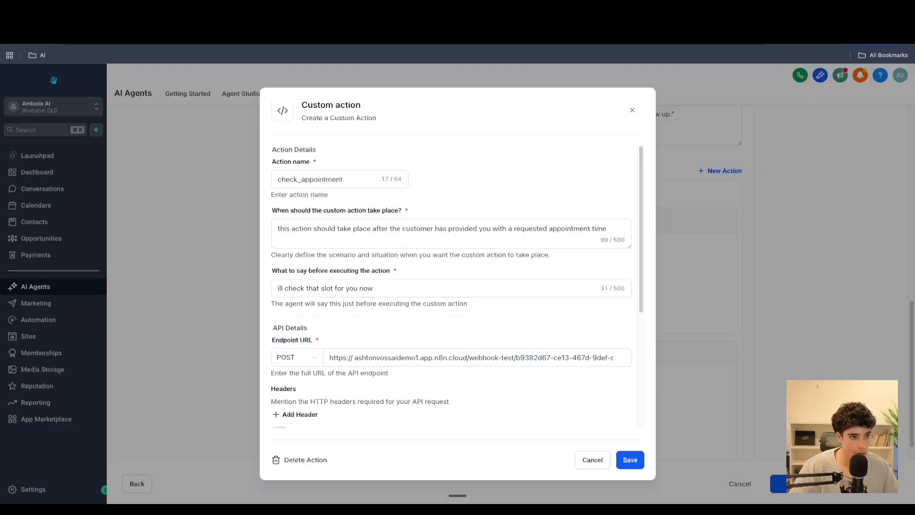
{"action": "left_click", "coordinate": [143, 28]}
{"action": "left_click", "coordinate": [325, 287]}
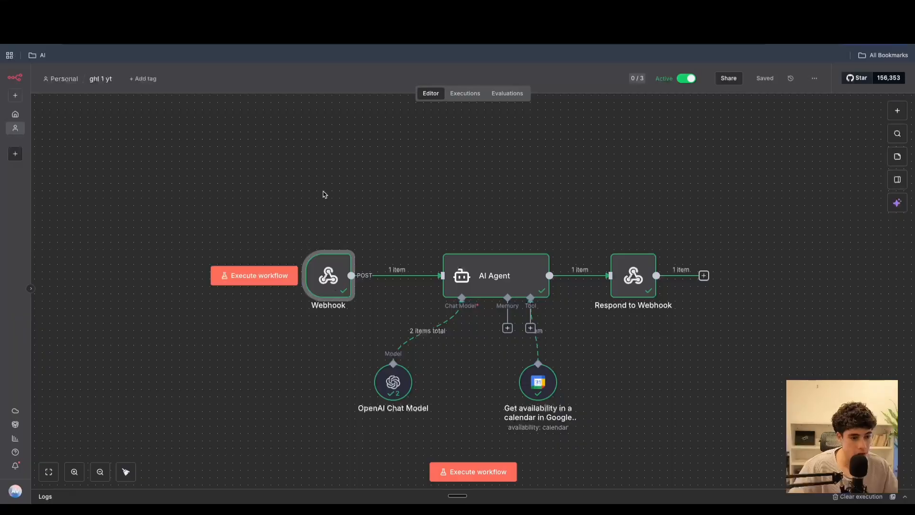
{"action": "double_click", "coordinate": [332, 282]}
{"action": "left_click", "coordinate": [300, 146]}
{"action": "left_click", "coordinate": [299, 166]}
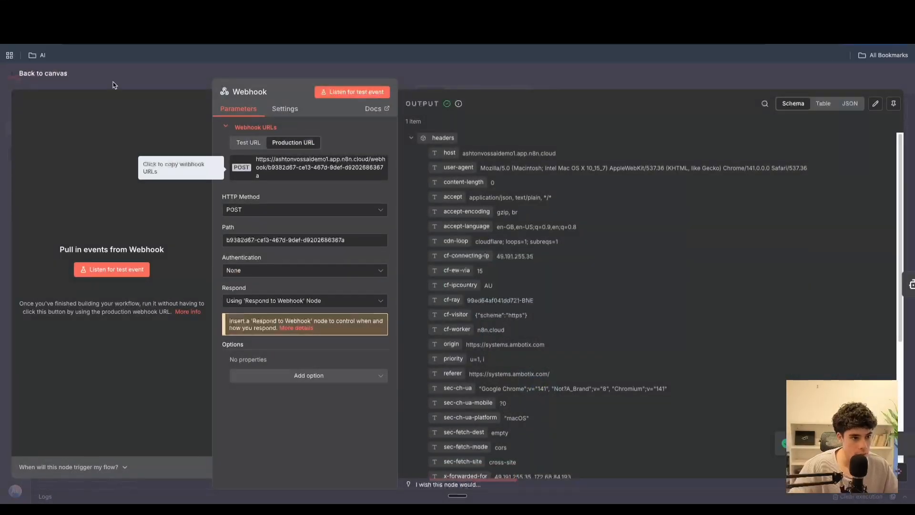
- Replace the check_appointment custom action's endpoint URL with the copied production webhook URL
{"action": "left_click", "coordinate": [102, 29]}
{"action": "left_click_drag", "start_coordinate": [572, 357], "coordinate": [334, 358]}
{"action": "key", "text": "BackSpace"}
{"action": "key", "text": "BackSpace"}
{"action": "left_click_drag", "start_coordinate": [472, 364], "coordinate": [322, 353]}
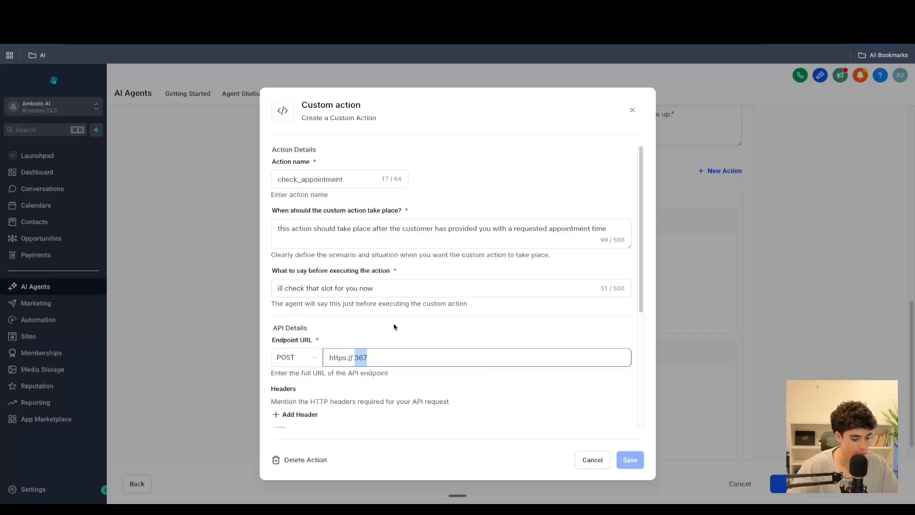
{"action": "key", "text": "BackSpace"}
{"action": "key", "text": "ctrl+v"}
{"action": "left_click_drag", "start_coordinate": [401, 360], "coordinate": [296, 370]}
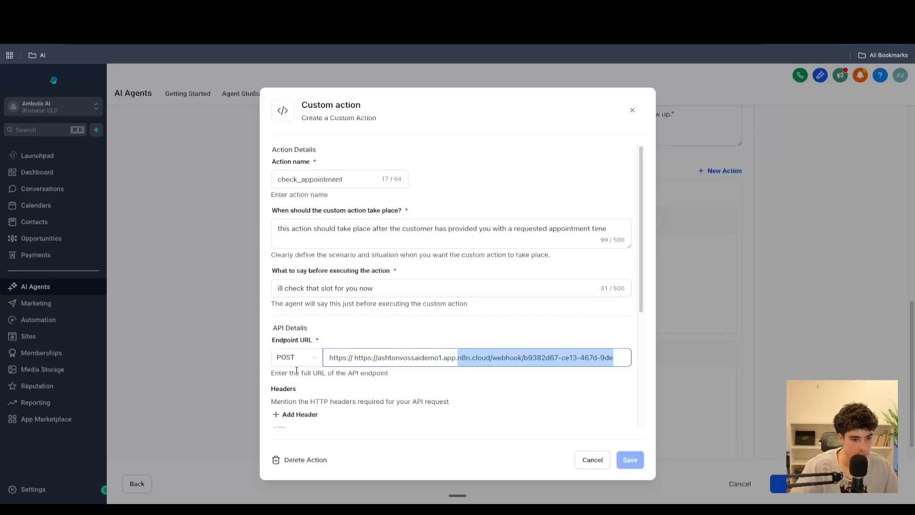
{"action": "left_click", "coordinate": [406, 359]}
{"action": "left_click_drag", "start_coordinate": [380, 359], "coordinate": [354, 359]}
{"action": "key", "text": "BackSpace"}
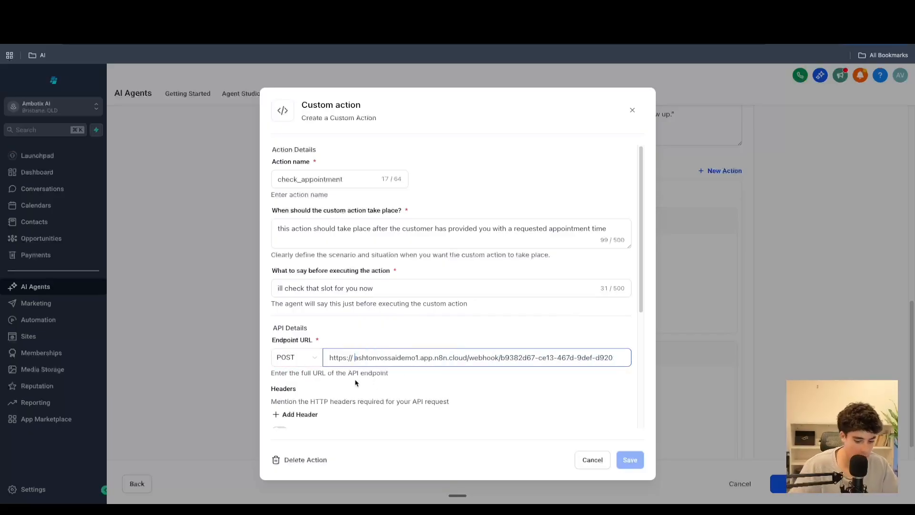
- Test the check_appointment webhook against the production URL, check the workflow's executions, and save the custom action
{"action": "scroll", "coordinate": [430, 398], "scroll_direction": "down", "scroll_amount": 5}
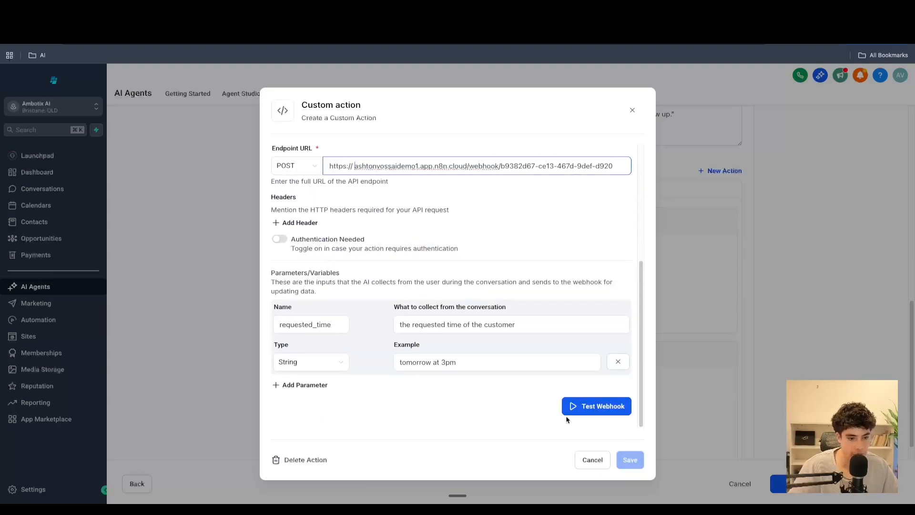
{"action": "left_click", "coordinate": [306, 22]}
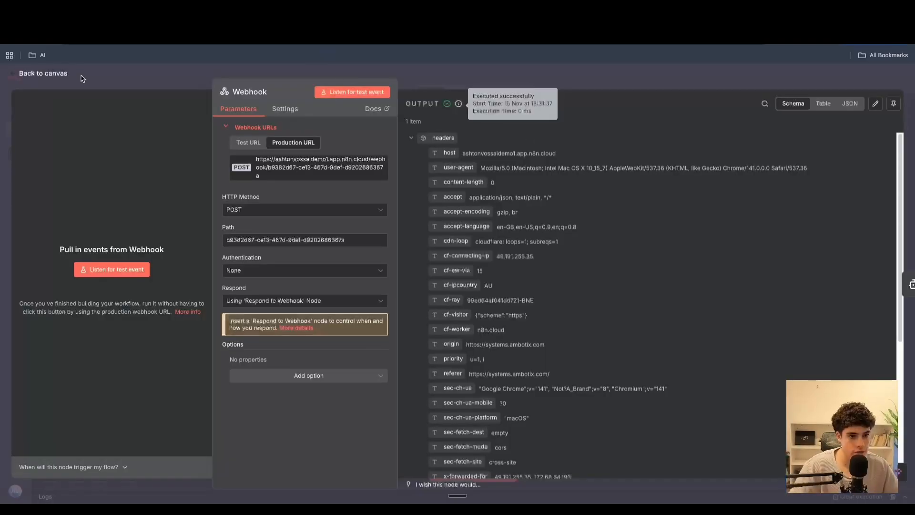
{"action": "left_click", "coordinate": [26, 71]}
{"action": "left_click", "coordinate": [462, 93]}
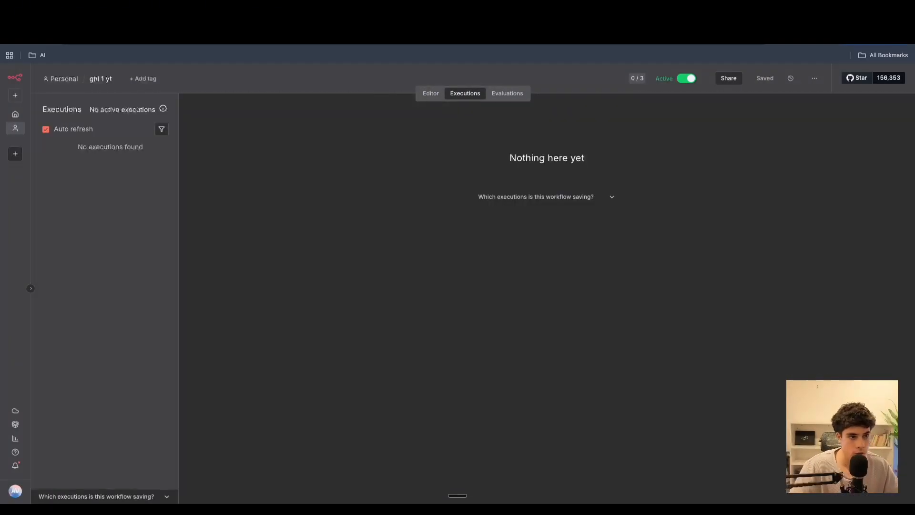
{"action": "left_click", "coordinate": [229, 21]}
{"action": "left_click", "coordinate": [597, 410]}
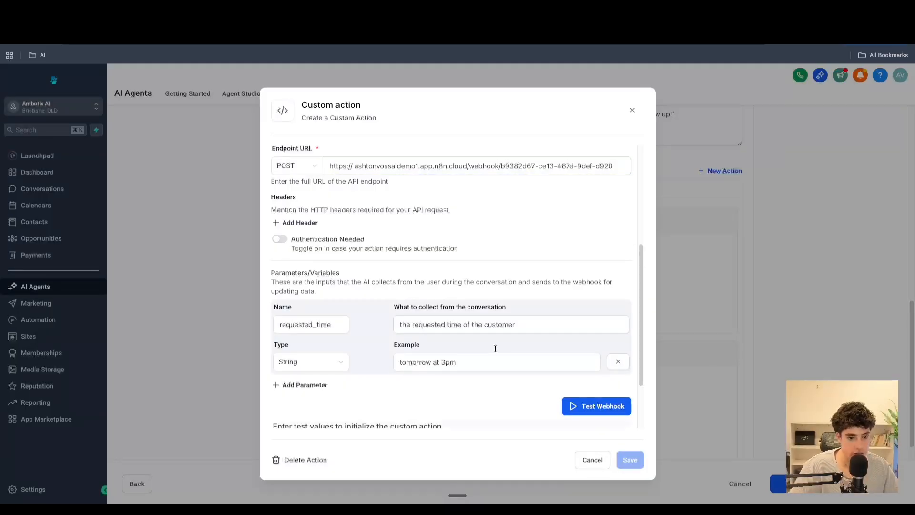
{"action": "scroll", "coordinate": [492, 348], "scroll_direction": "down", "scroll_amount": 2}
{"action": "left_click", "coordinate": [591, 413]}
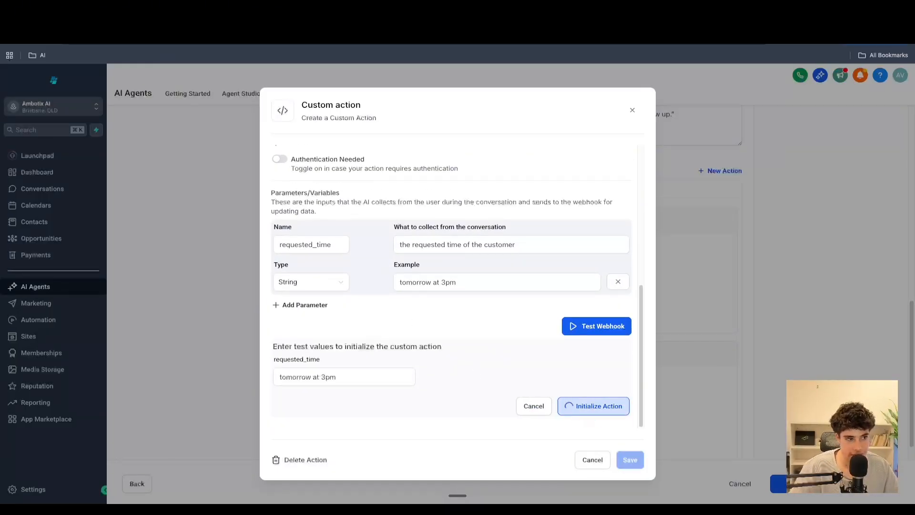
{"action": "left_click", "coordinate": [319, 22]}
{"action": "left_click", "coordinate": [110, 192]}
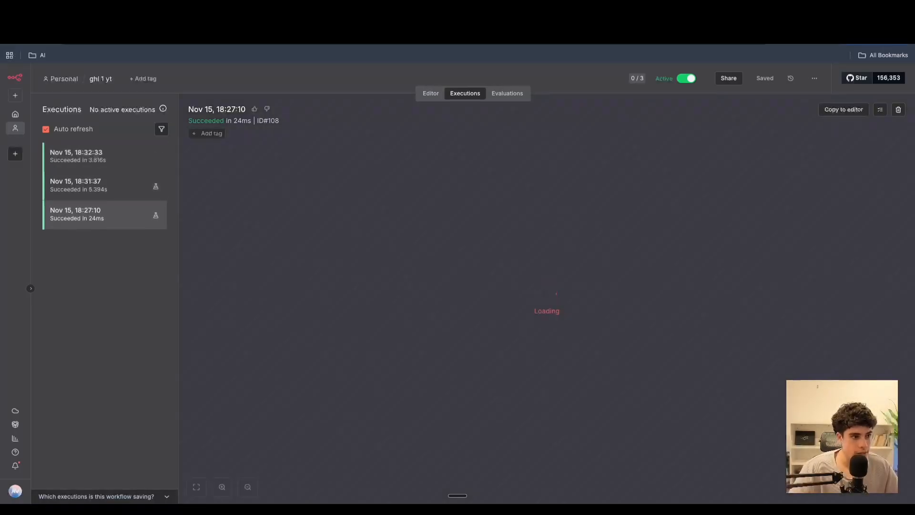
{"action": "left_click", "coordinate": [229, 22]}
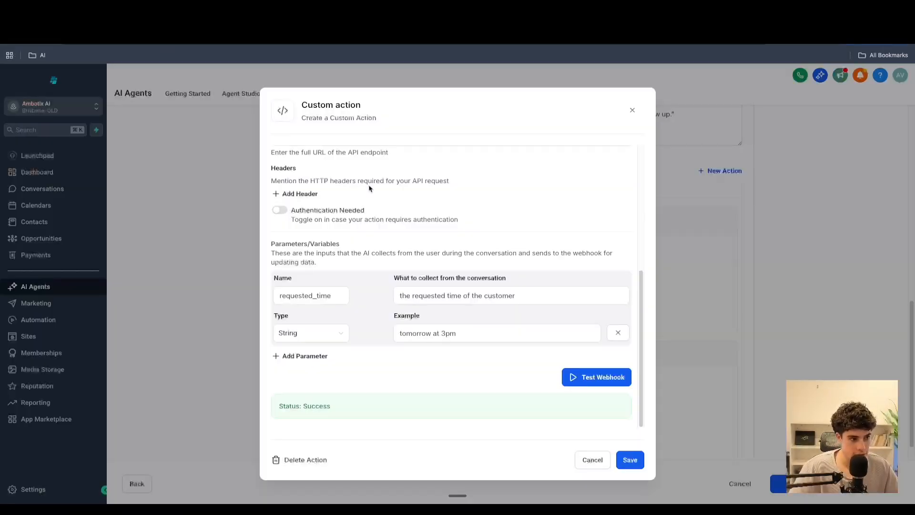
{"action": "left_click", "coordinate": [629, 459]}
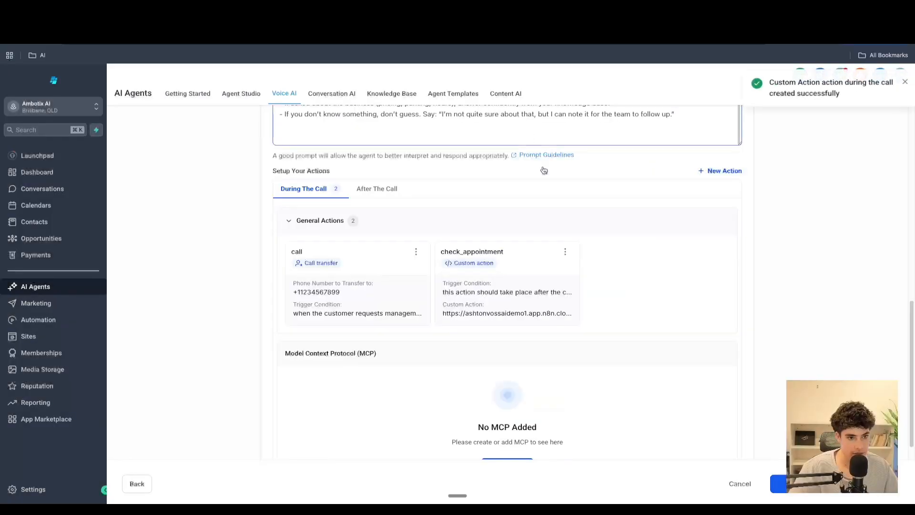
- Add a new custom action for the call named book_appointment
{"action": "scroll", "coordinate": [572, 214], "scroll_direction": "down", "scroll_amount": 2}
{"action": "scroll", "coordinate": [697, 229], "scroll_direction": "up", "scroll_amount": 4}
{"action": "left_click", "coordinate": [722, 298]}
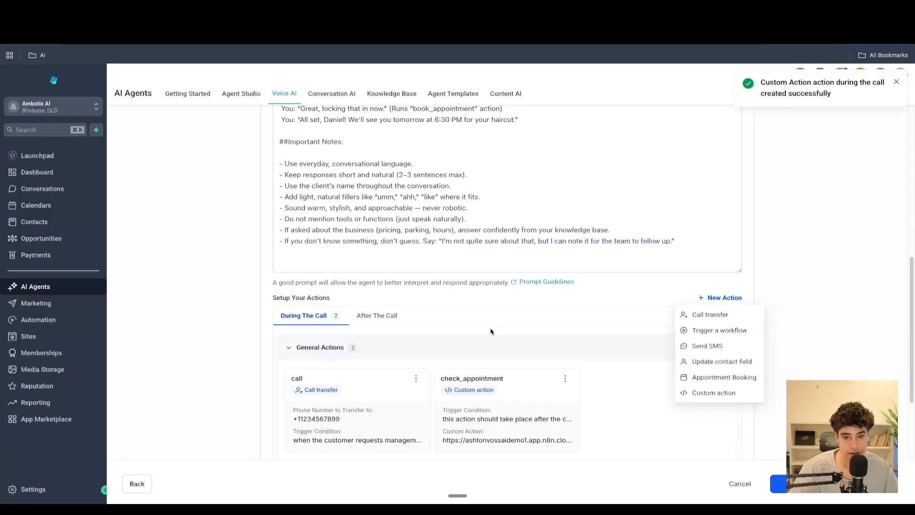
{"action": "left_click", "coordinate": [696, 392]}
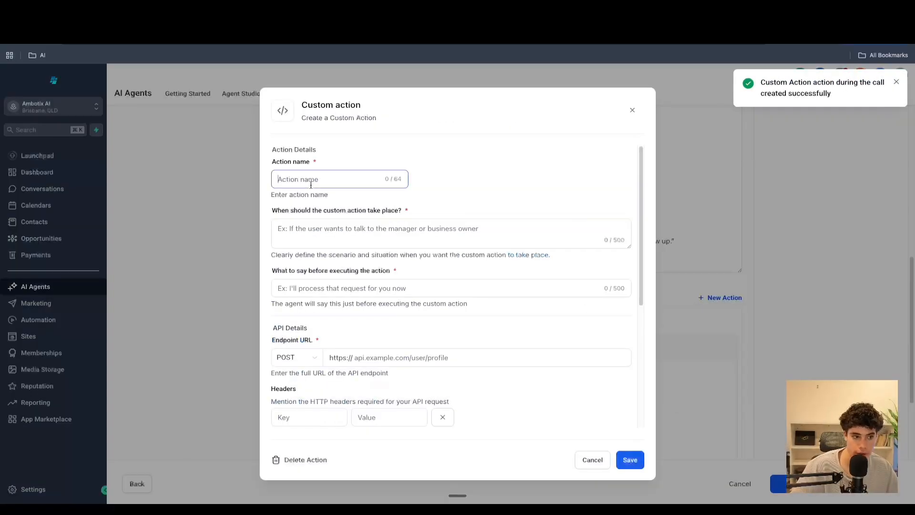
{"action": "type", "text": "book_ap"}
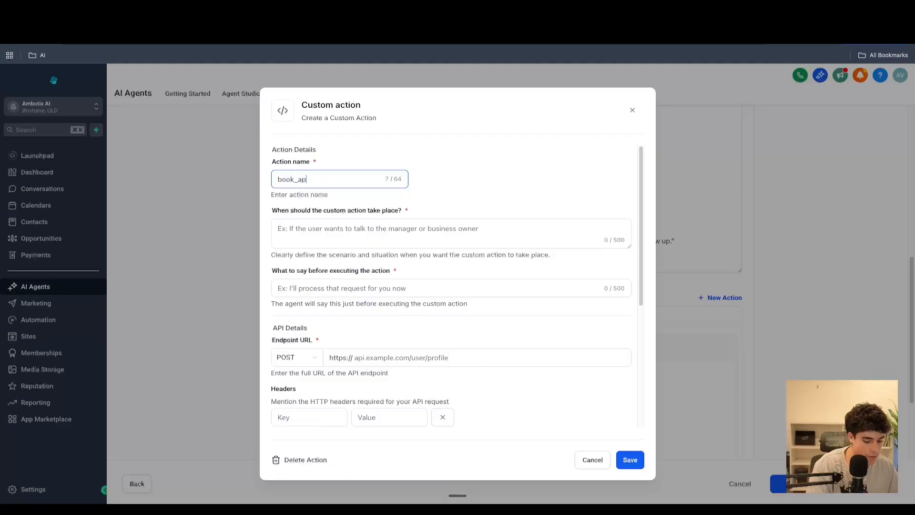
{"action": "type", "text": "pointment"}
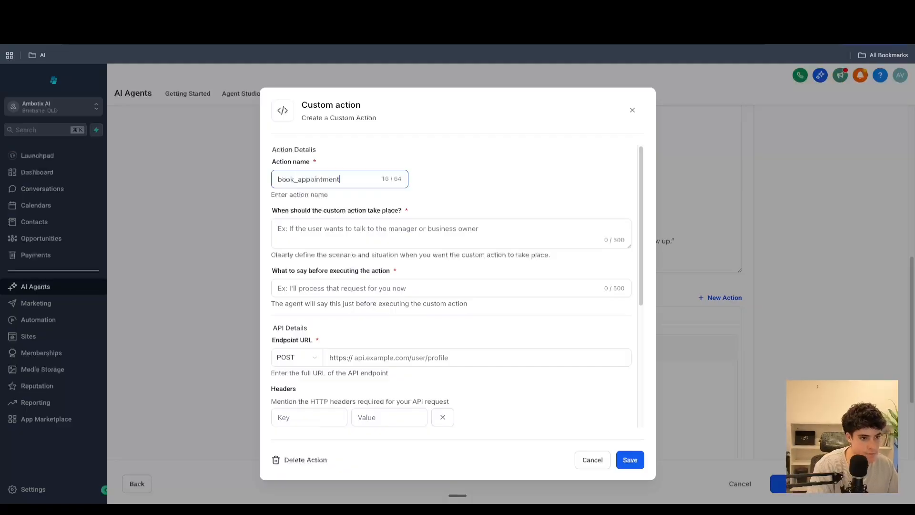
- Set the trigger condition to "when the customer wants to book a appointment"
{"action": "left_click", "coordinate": [354, 236]}
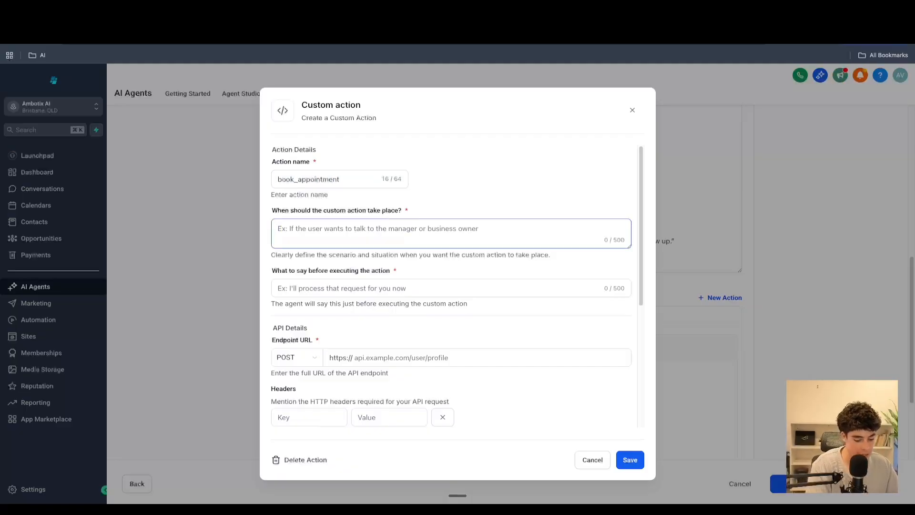
{"action": "type", "text": "when the customer wants to"}
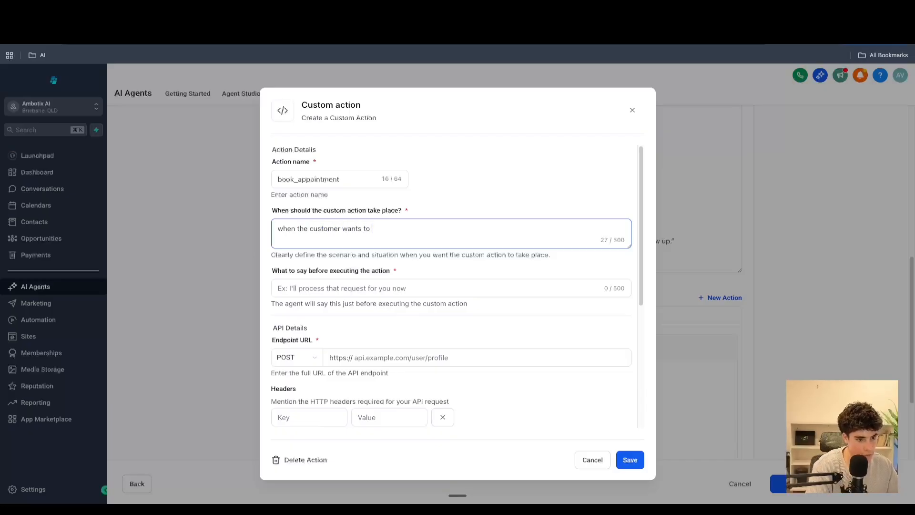
{"action": "type", "text": " book a appointment"}
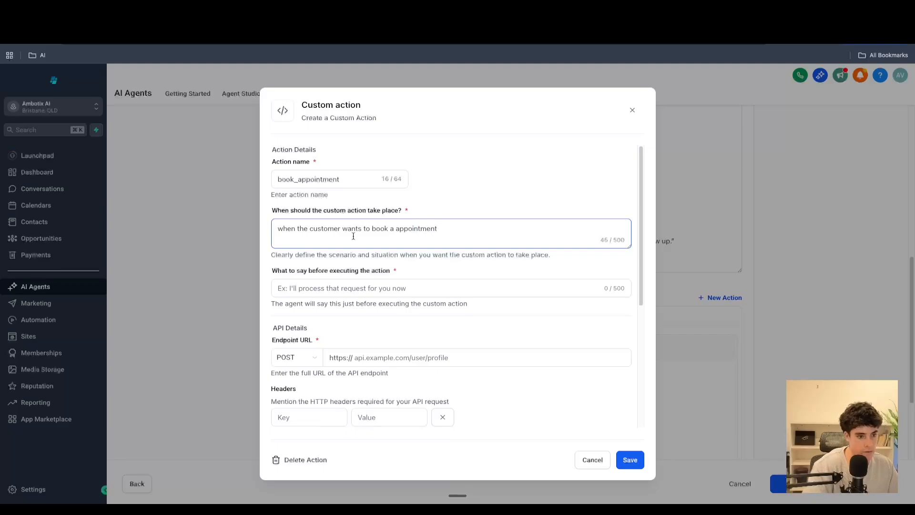
- Set the pre-action message to "ill will book that appointment for you now!"
{"action": "left_click", "coordinate": [365, 288]}
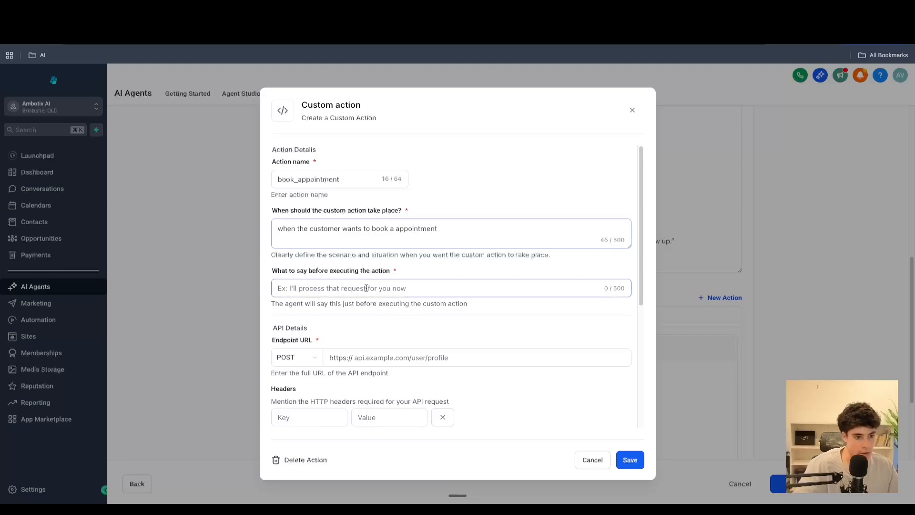
{"action": "type", "text": "ill wi"}
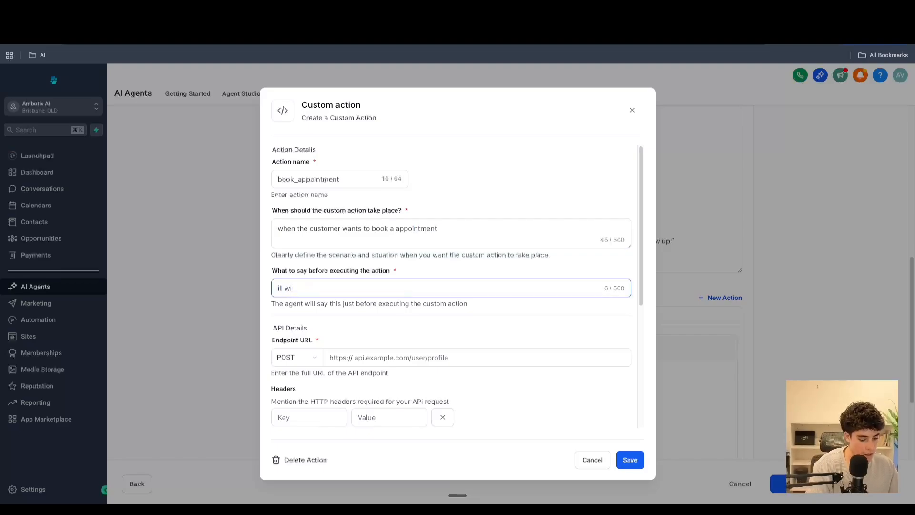
{"action": "type", "text": "ll book that appointment for you now!"}
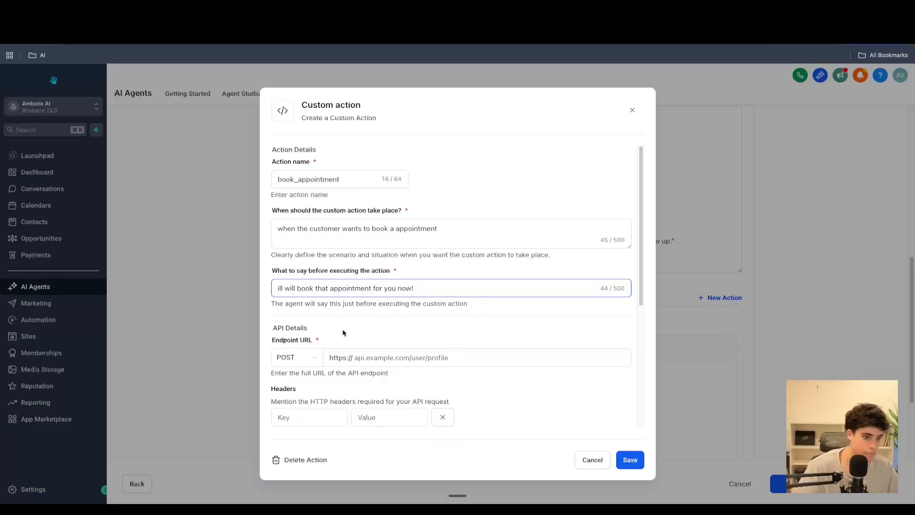
- Create a new n8n workflow that starts with a Webhook trigger
{"action": "left_click", "coordinate": [346, 358]}
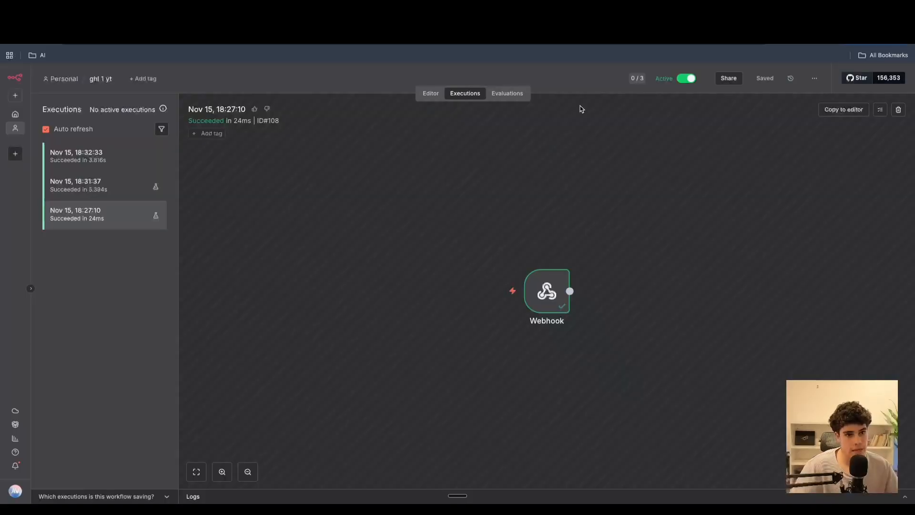
{"action": "left_click", "coordinate": [16, 117]}
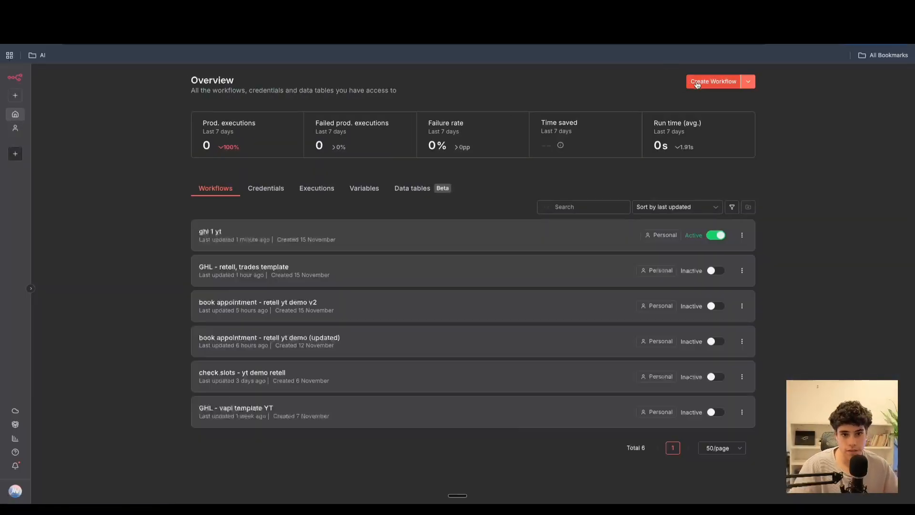
{"action": "left_click", "coordinate": [695, 82]}
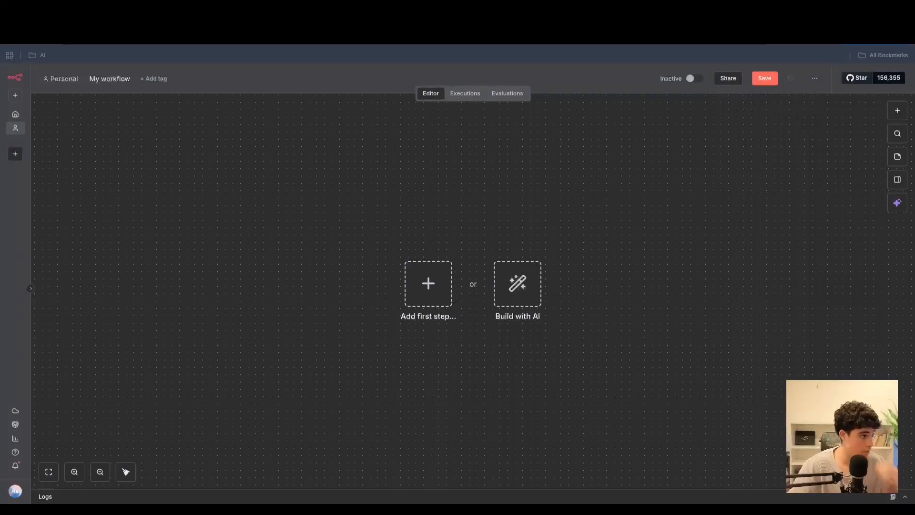
{"action": "left_click", "coordinate": [428, 284]}
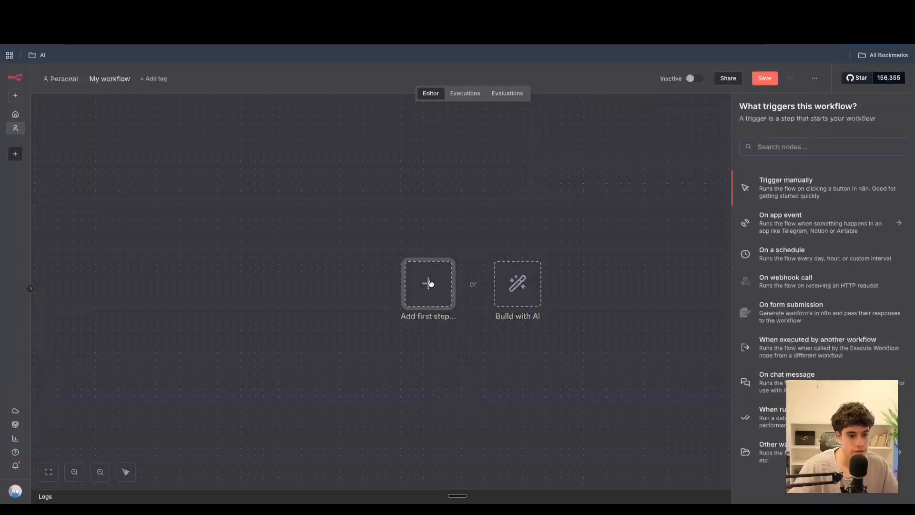
{"action": "type", "text": "we"}
{"action": "left_click", "coordinate": [752, 200]}
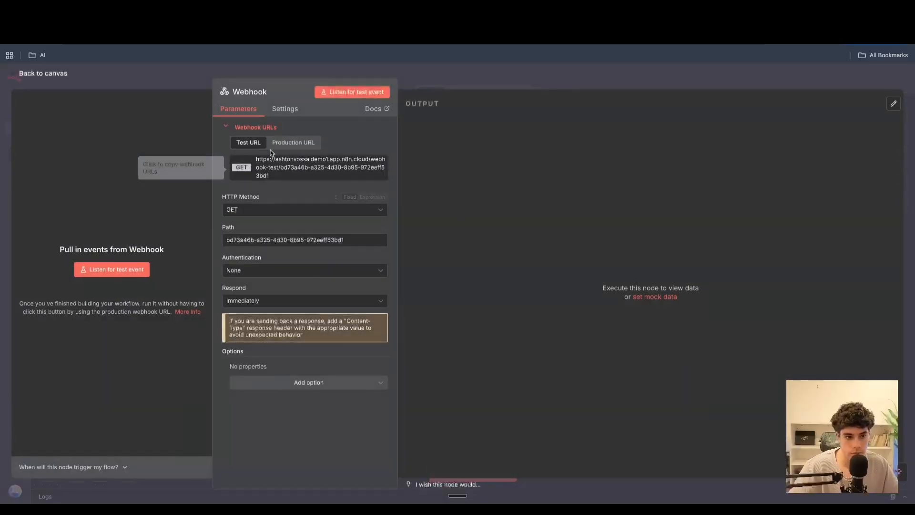
- Set the Webhook node's HTTP method to POST, keeping the response mode Immediately
{"action": "left_click", "coordinate": [276, 211]}
{"action": "left_click", "coordinate": [290, 296]}
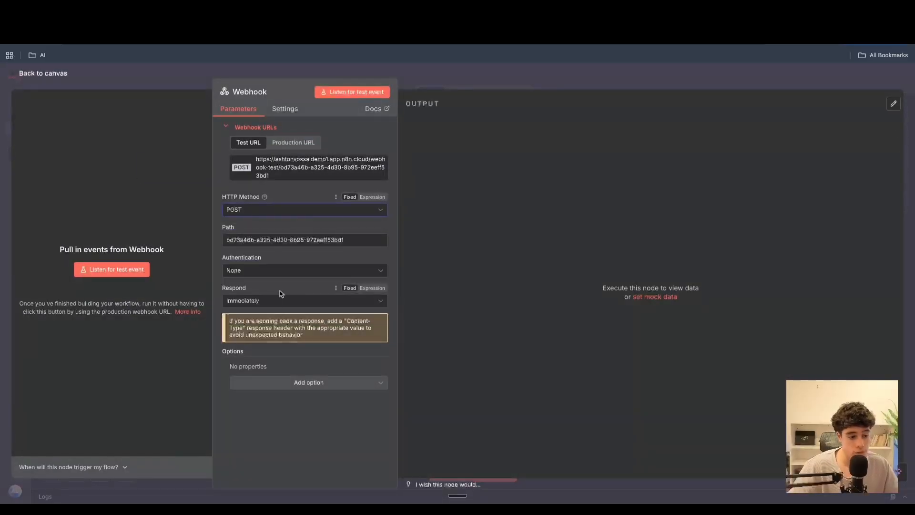
{"action": "left_click", "coordinate": [279, 301]}
{"action": "left_click", "coordinate": [251, 324]}
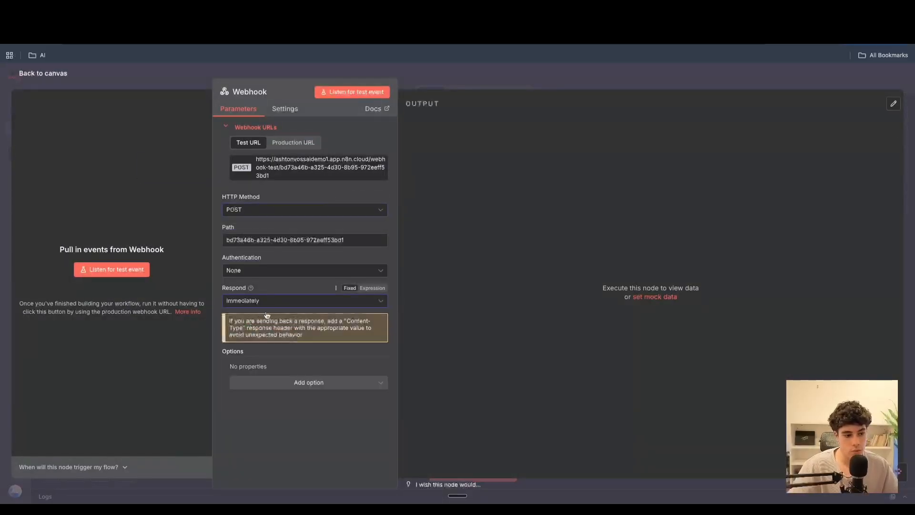
{"action": "left_click", "coordinate": [258, 177]}
{"action": "left_click", "coordinate": [172, 11]}
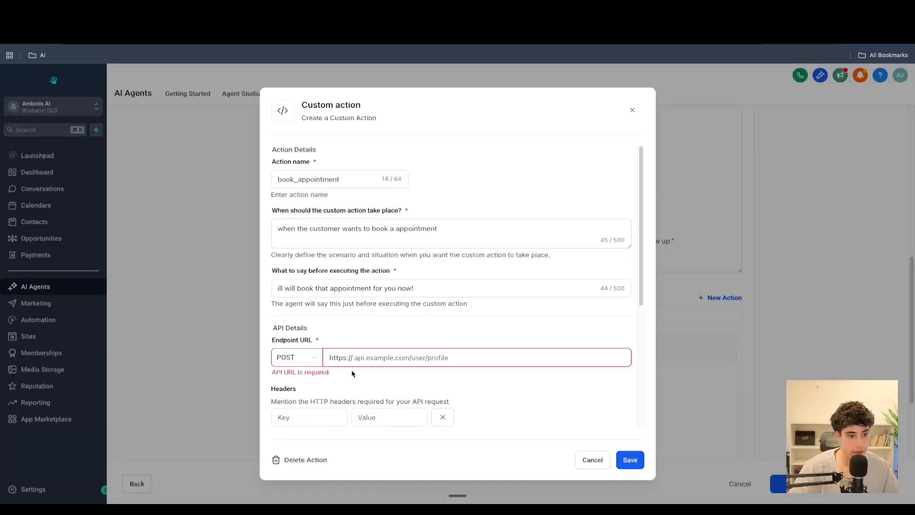
{"action": "key", "text": "super+v"}
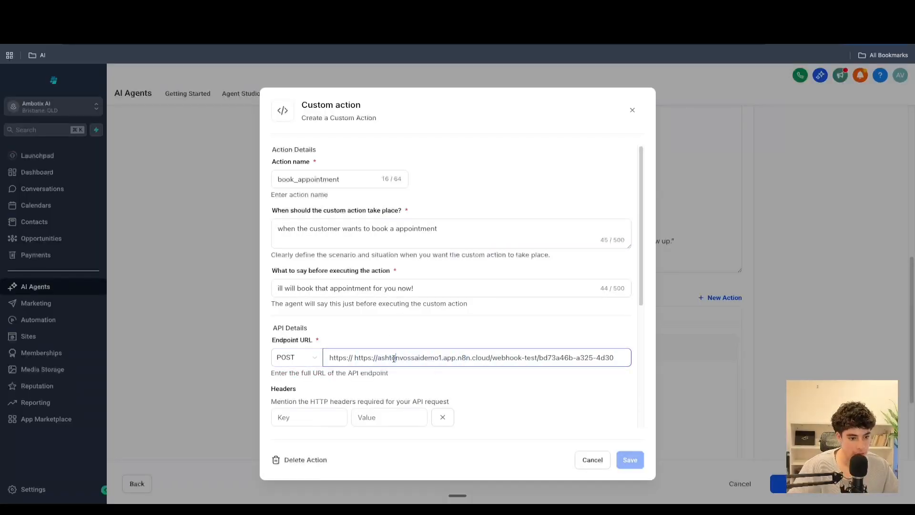
{"action": "left_click_drag", "start_coordinate": [378, 359], "coordinate": [355, 359]}
{"action": "key", "text": "BackSpace"}
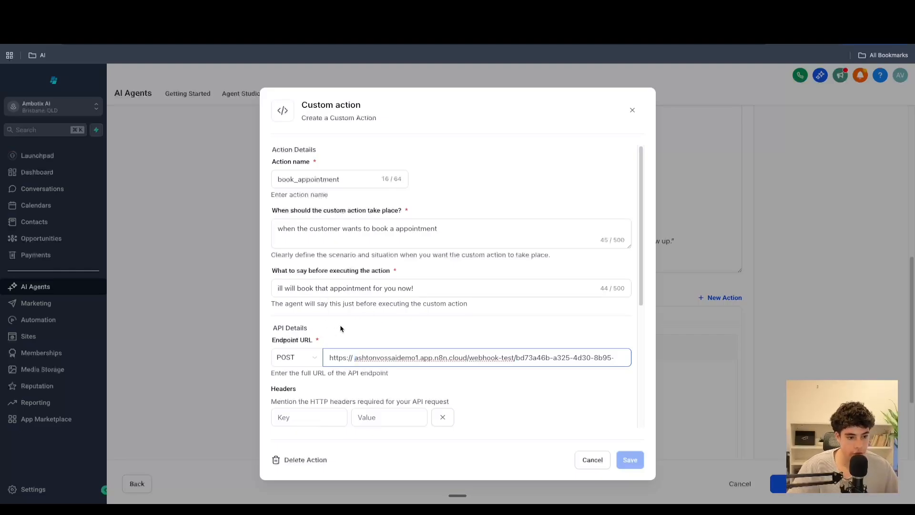
- Remove the empty header row from the custom action
{"action": "scroll", "coordinate": [342, 326], "scroll_direction": "down", "scroll_amount": 2}
{"action": "scroll", "coordinate": [342, 324], "scroll_direction": "down", "scroll_amount": 1}
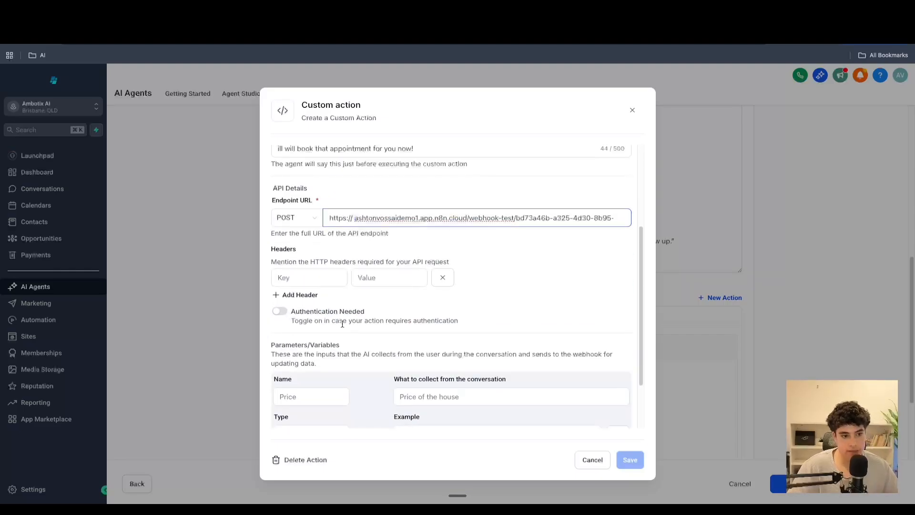
{"action": "left_click", "coordinate": [443, 278]}
{"action": "scroll", "coordinate": [401, 316], "scroll_direction": "down", "scroll_amount": 2}
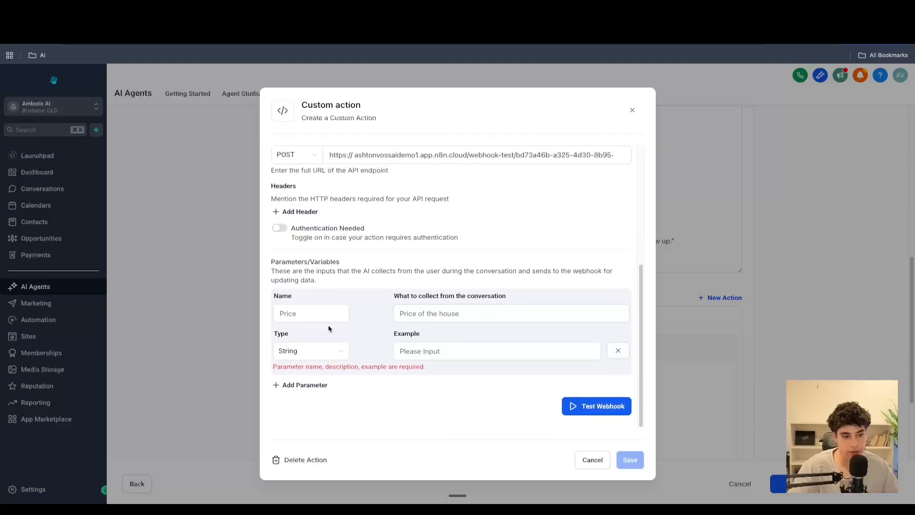
- Define the first parameter service_type, collecting "the type of service the customer wants", with example "beard trim"
{"action": "left_click", "coordinate": [304, 319]}
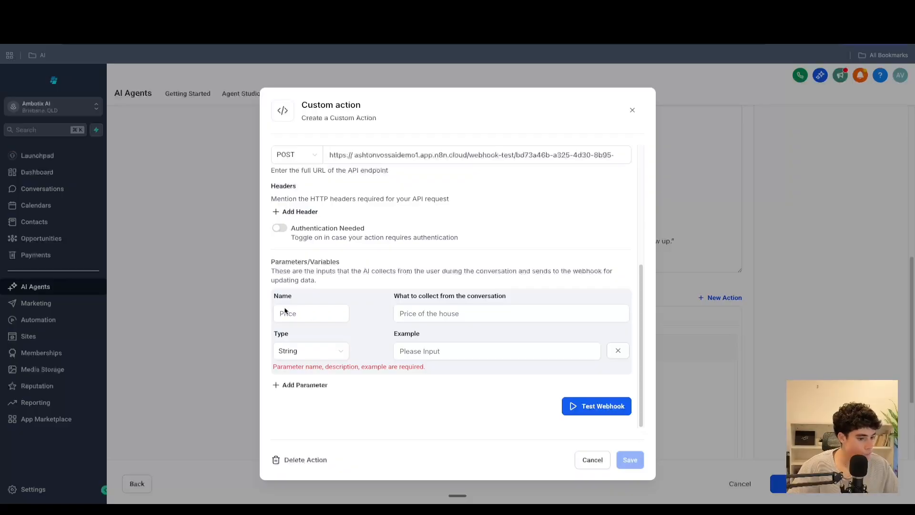
{"action": "left_click", "coordinate": [312, 317]}
{"action": "type", "text": "service"}
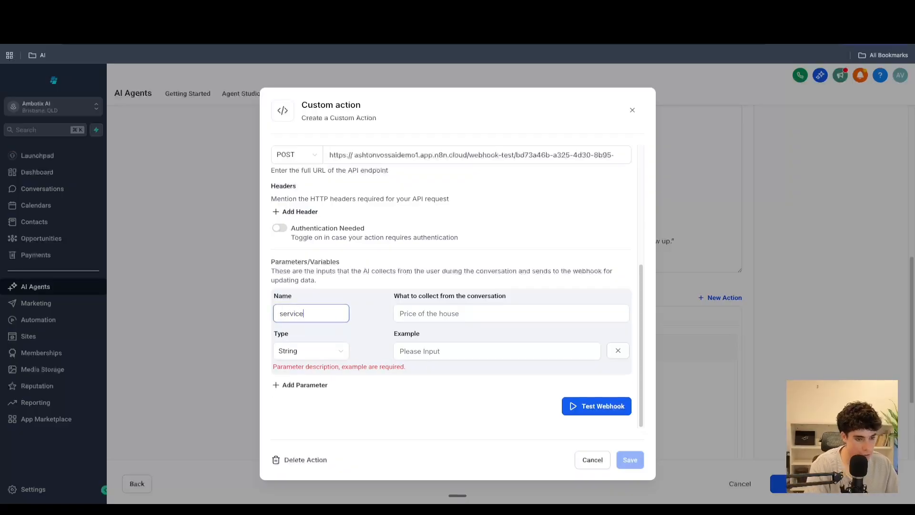
{"action": "type", "text": "_type"}
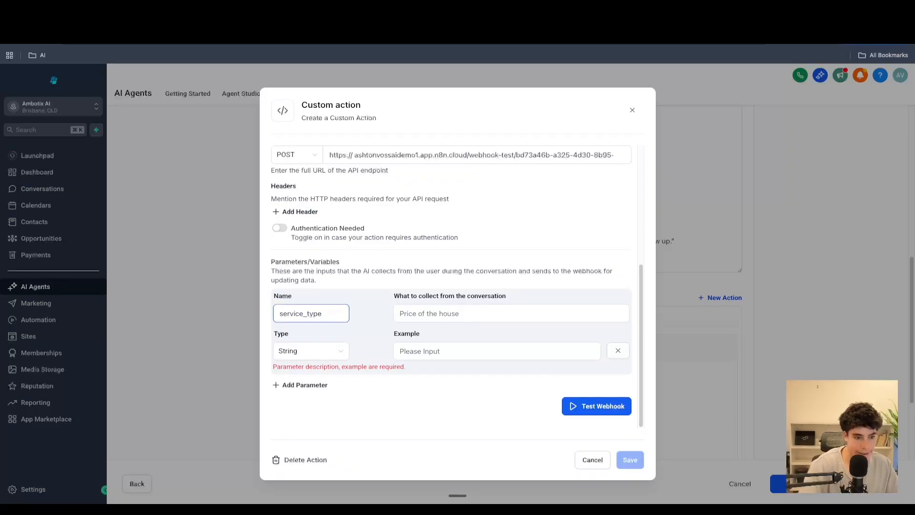
{"action": "left_click", "coordinate": [436, 314]}
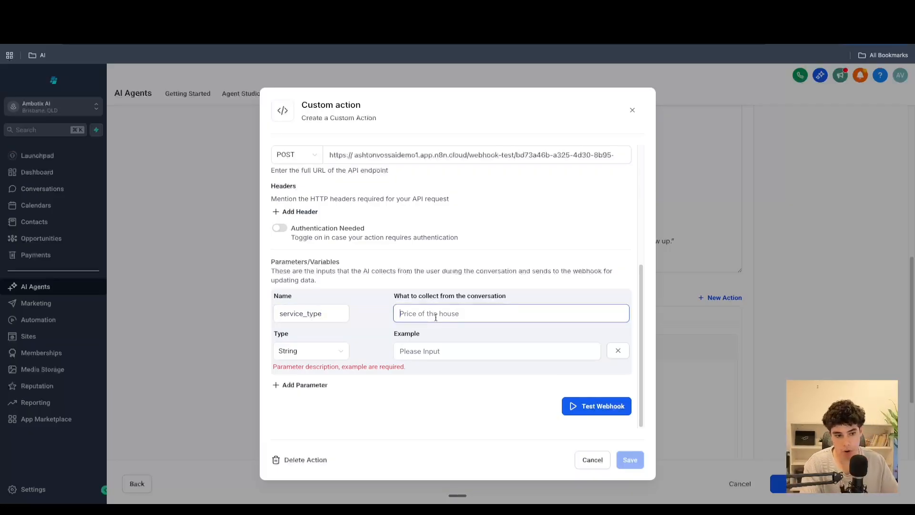
{"action": "type", "text": "teh"}
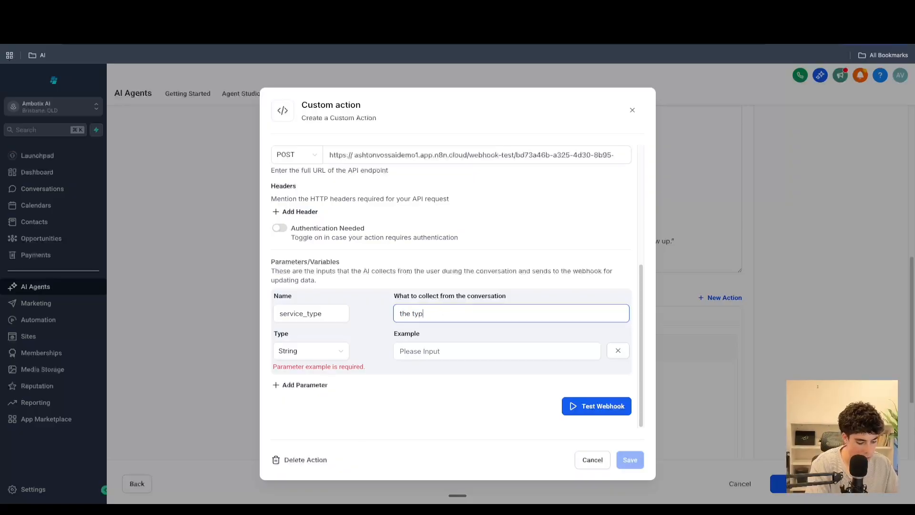
{"action": "type", "text": "ice the c"}
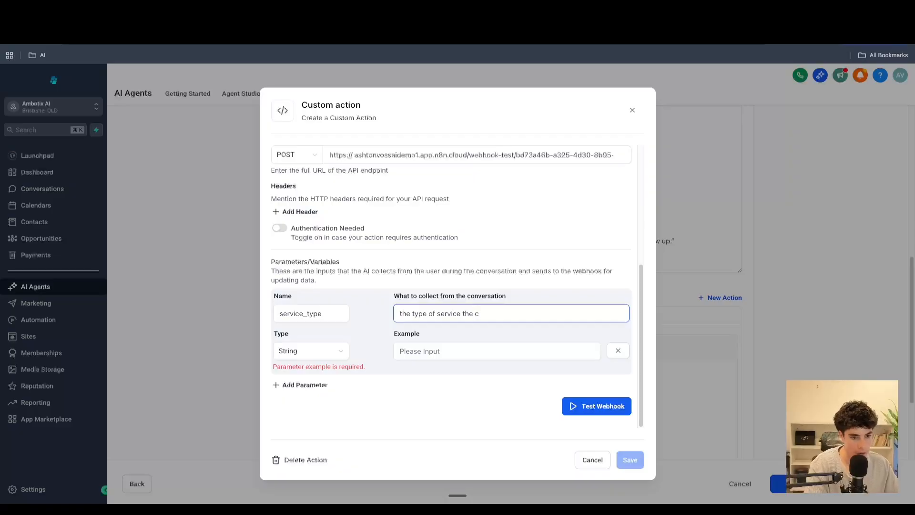
{"action": "type", "text": "ustomer wants"}
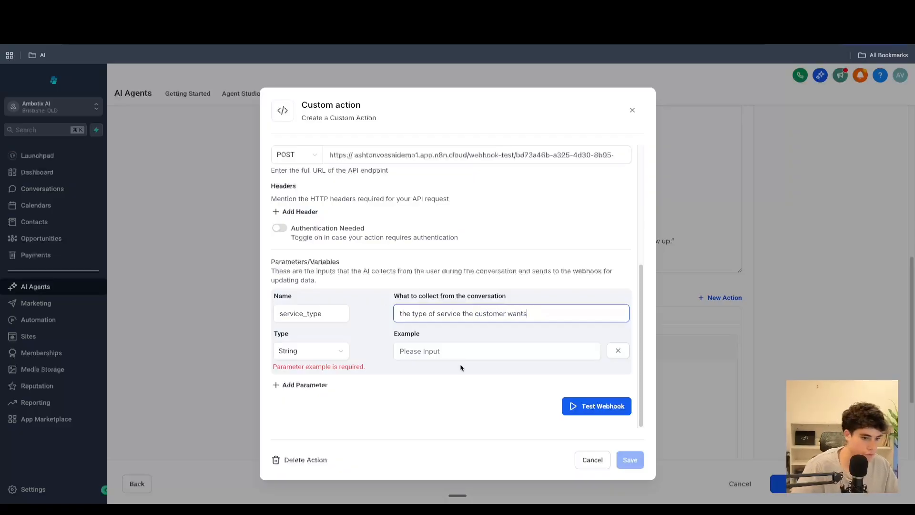
{"action": "left_click", "coordinate": [455, 355]}
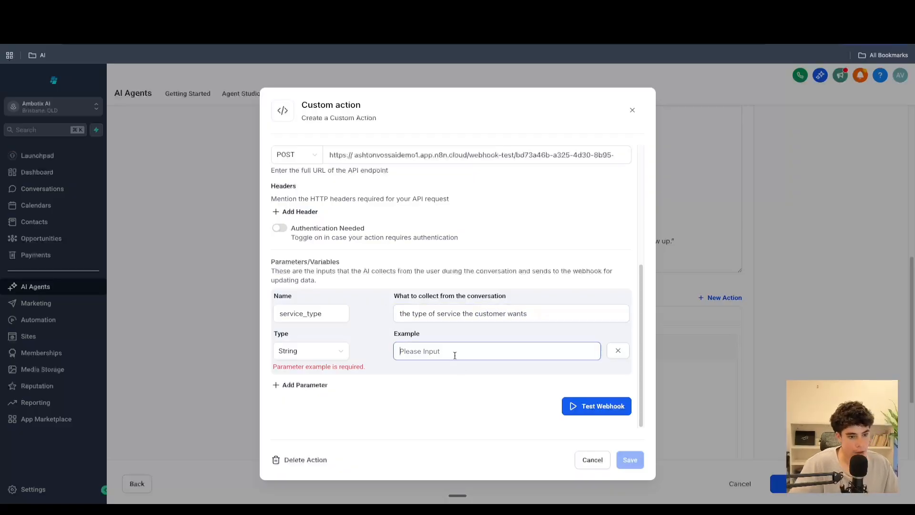
{"action": "type", "text": "beard trim"}
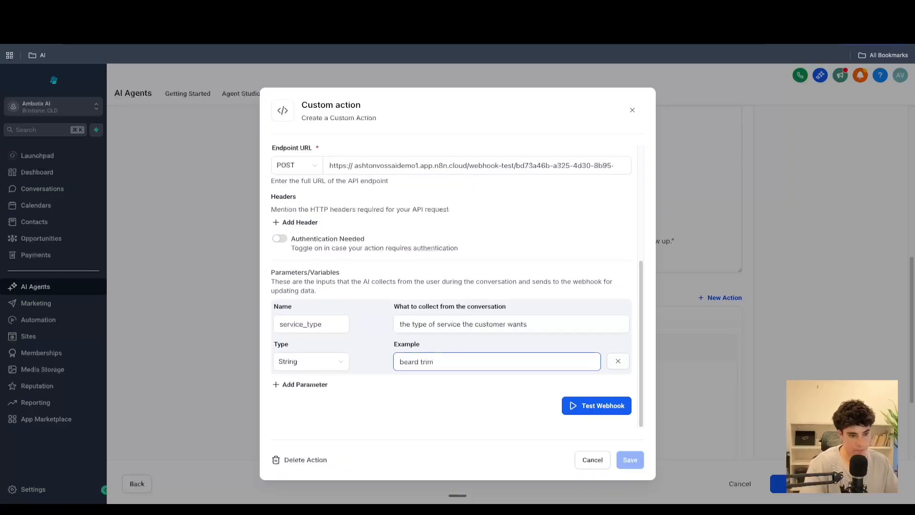
- Add a full_name parameter collecting "the full name of the customer", with a sample customer name as example
{"action": "left_click", "coordinate": [302, 390]}
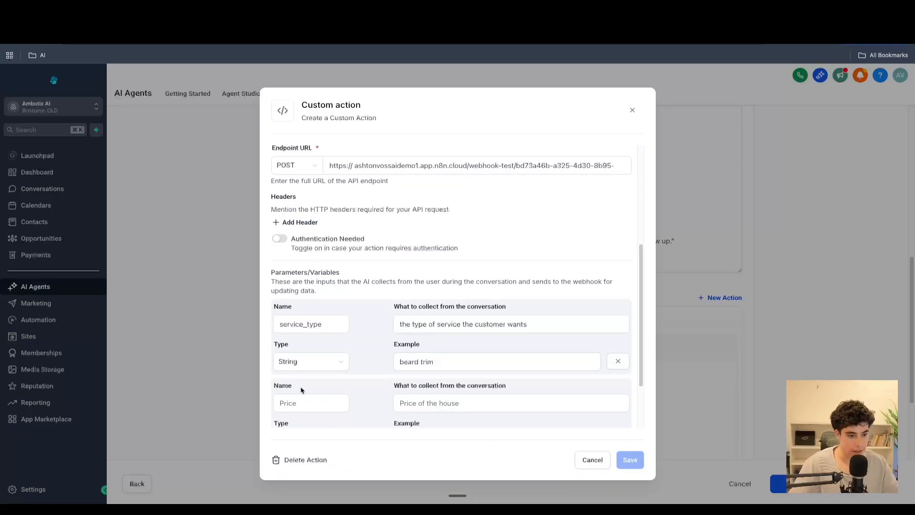
{"action": "left_click", "coordinate": [301, 403]}
{"action": "type", "text": "f"}
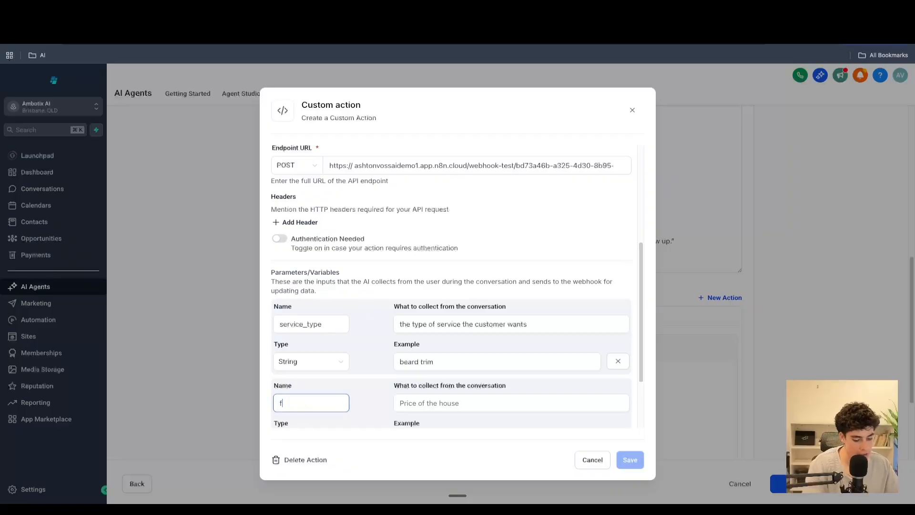
{"action": "type", "text": "ull_name"}
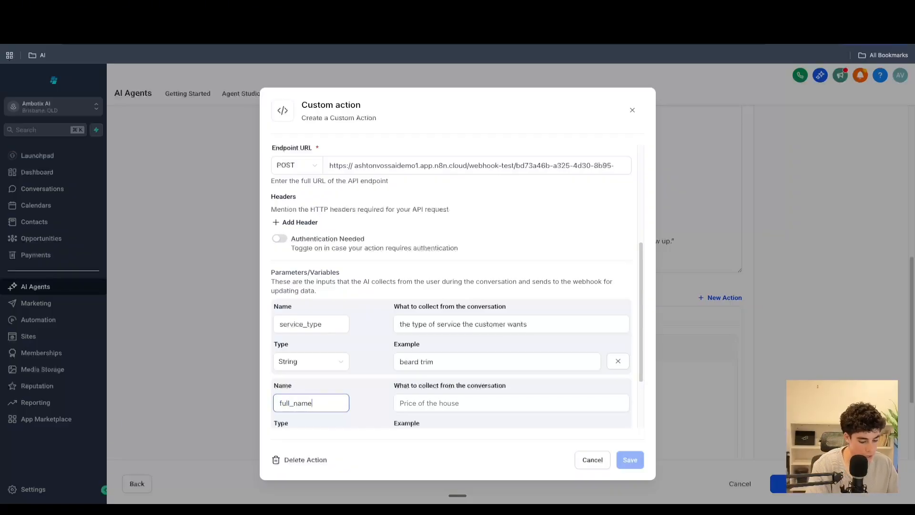
{"action": "left_click", "coordinate": [401, 404]}
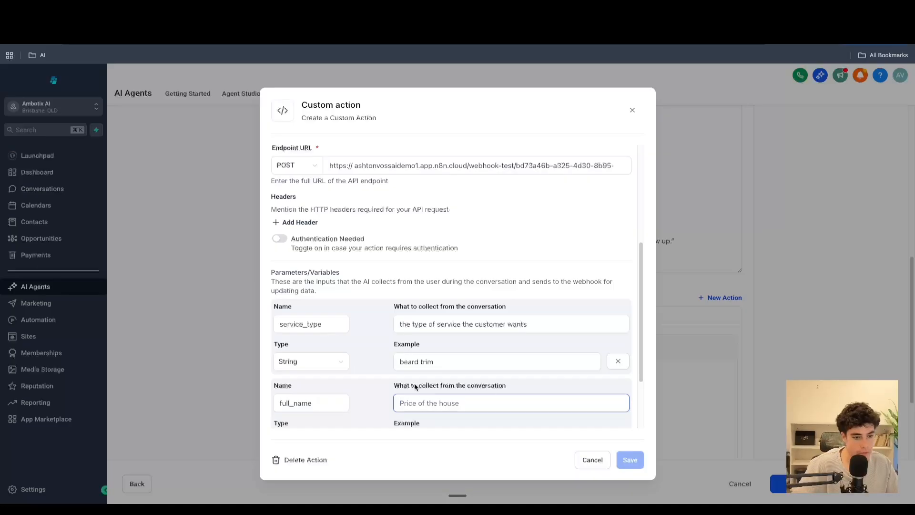
{"action": "type", "text": "teh f"}
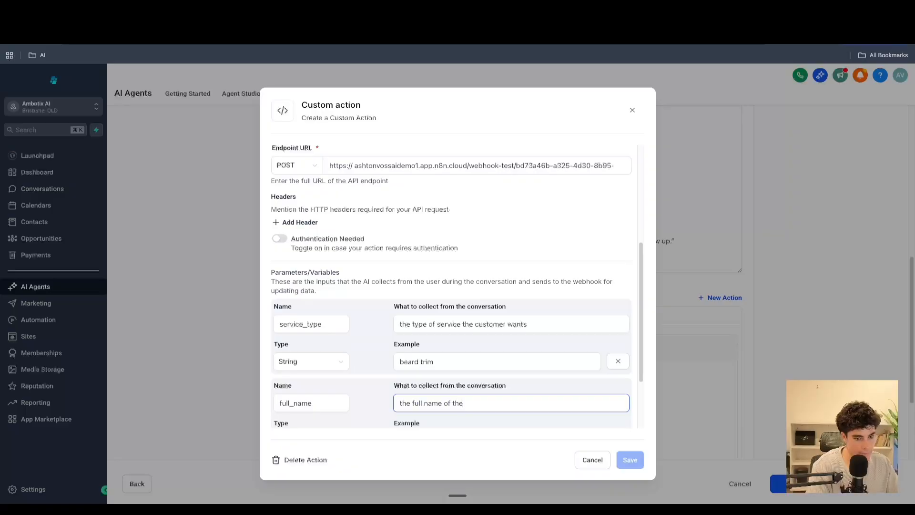
{"action": "type", "text": "mer"}
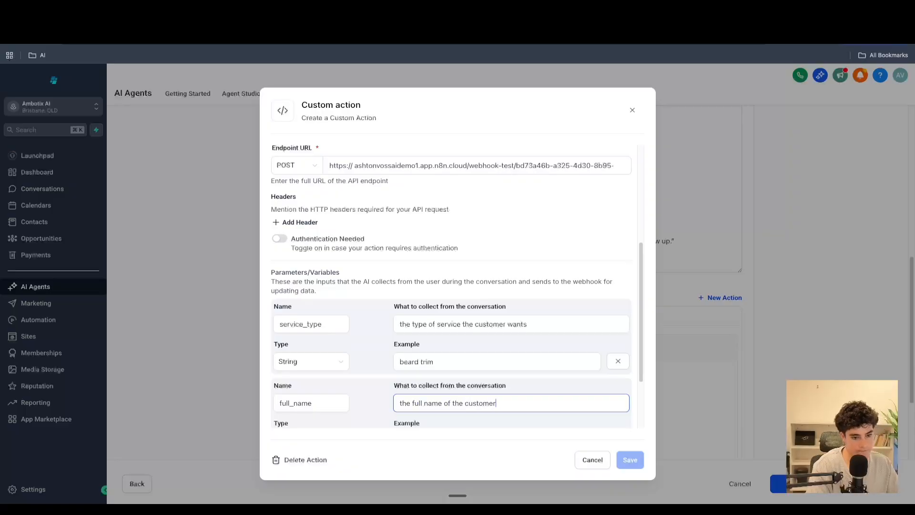
{"action": "scroll", "coordinate": [418, 378], "scroll_direction": "down", "scroll_amount": 2}
{"action": "left_click", "coordinate": [434, 352]}
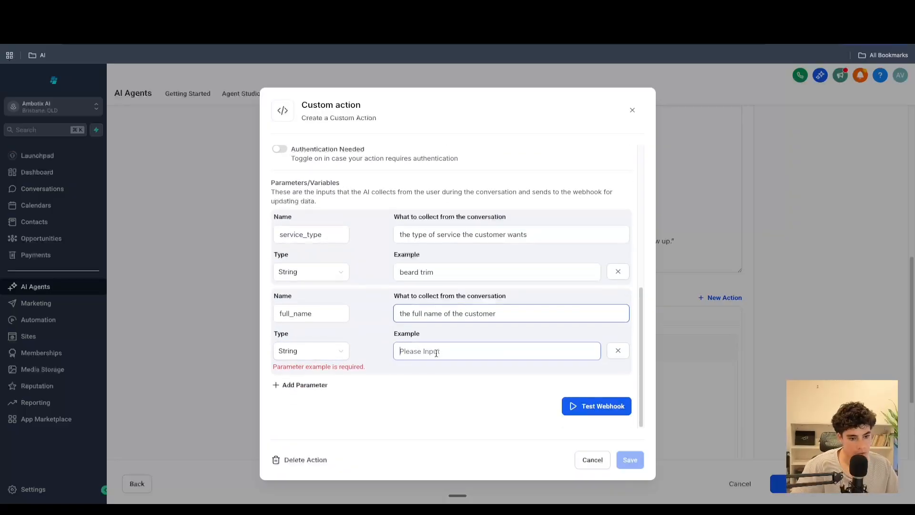
{"action": "type", "text": "jop"}
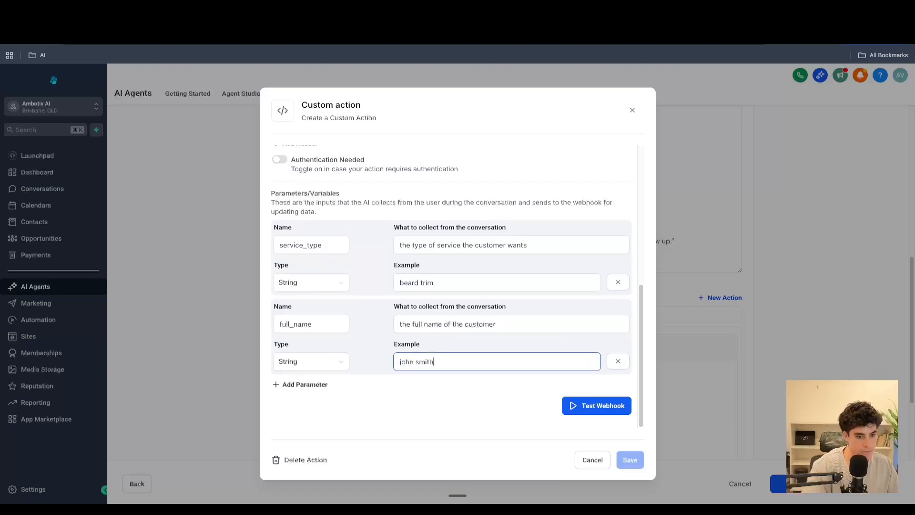
- Add an email parameter collecting "email of the customer", with a sample email address as example
{"action": "left_click", "coordinate": [292, 384]}
{"action": "left_click", "coordinate": [307, 403]}
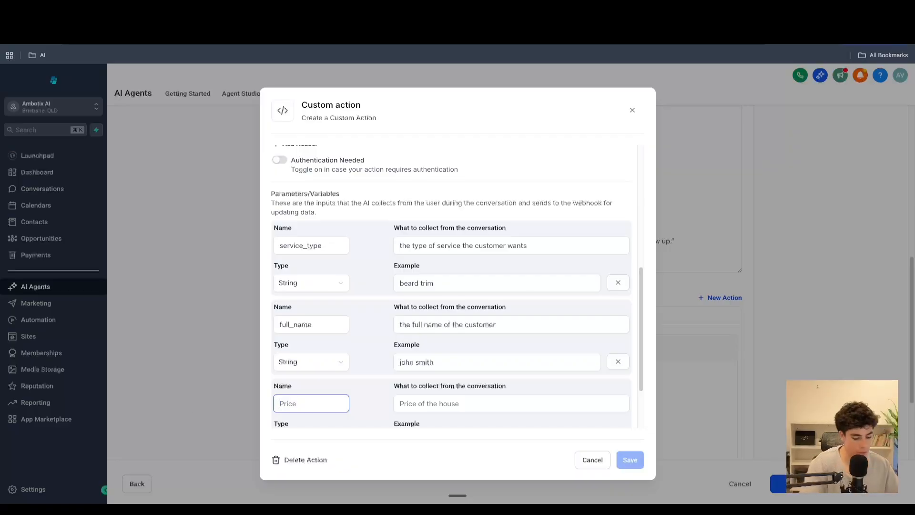
{"action": "type", "text": "email"}
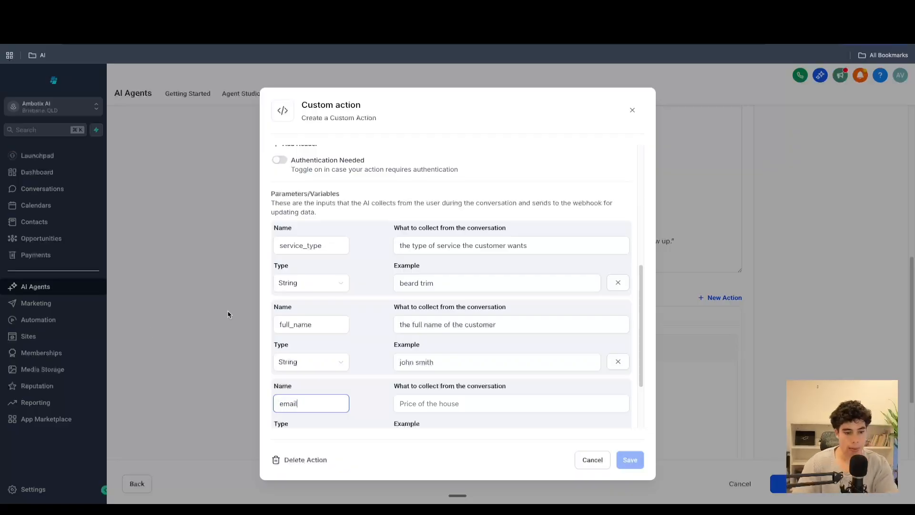
{"action": "left_click", "coordinate": [424, 404]}
{"action": "type", "text": "em"}
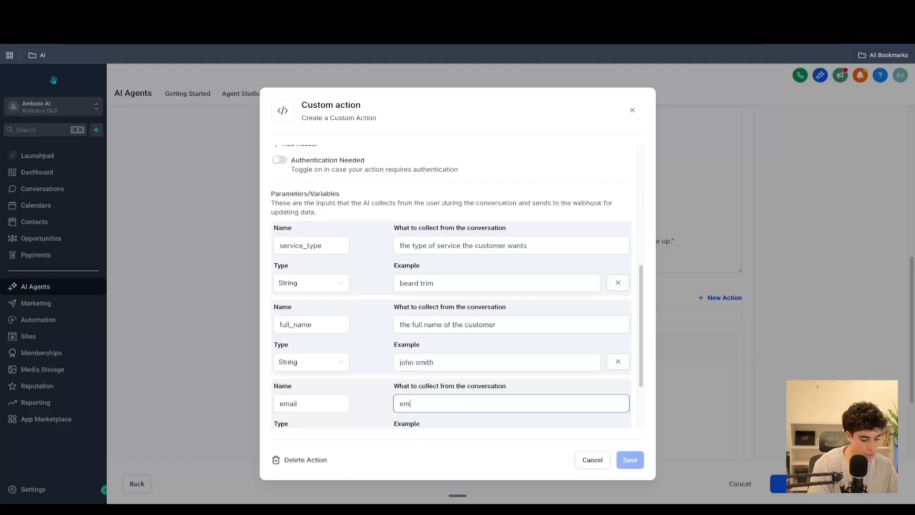
{"action": "type", "text": "ai"}
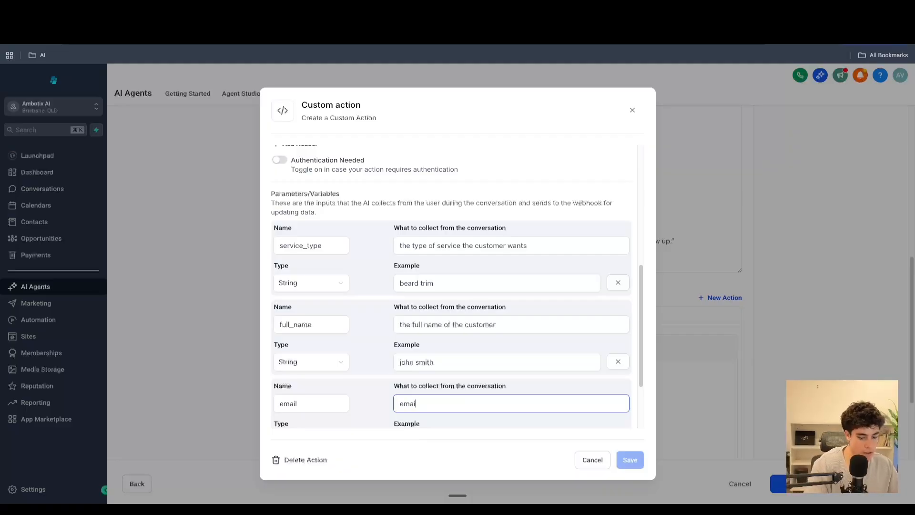
{"action": "key", "text": "BackSpace"}
{"action": "key", "text": "BackSpace"}
{"action": "key", "text": "BackSpace"}
{"action": "key", "text": "BackSpace"}
{"action": "type", "text": "email of the"}
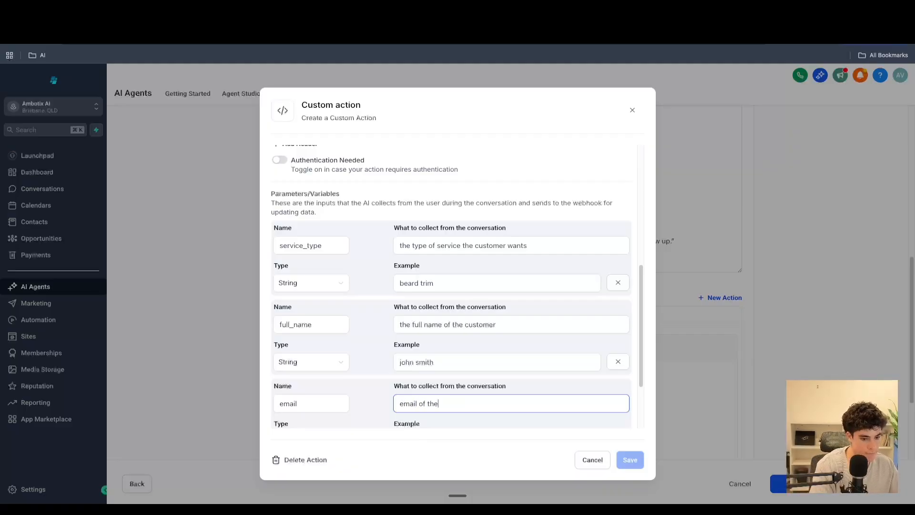
{"action": "type", "text": " customer"}
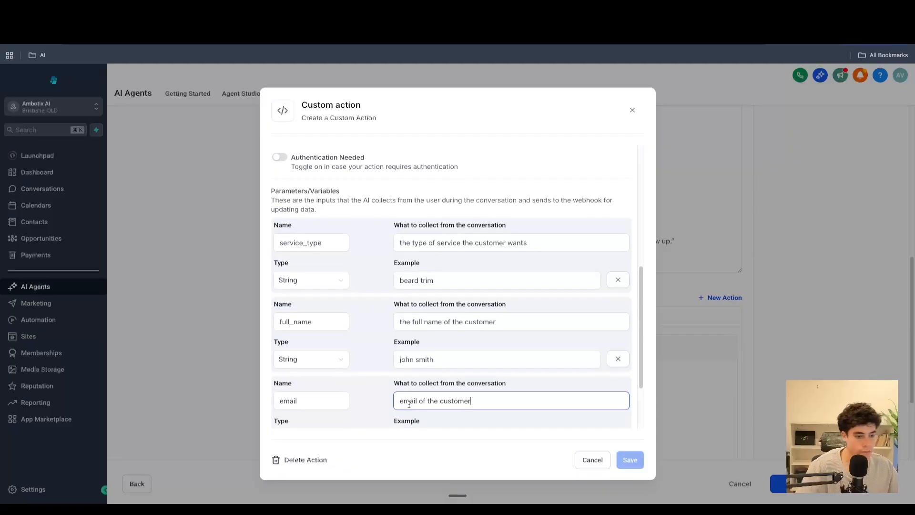
{"action": "scroll", "coordinate": [411, 424], "scroll_direction": "down", "scroll_amount": 2}
{"action": "left_click", "coordinate": [470, 354]}
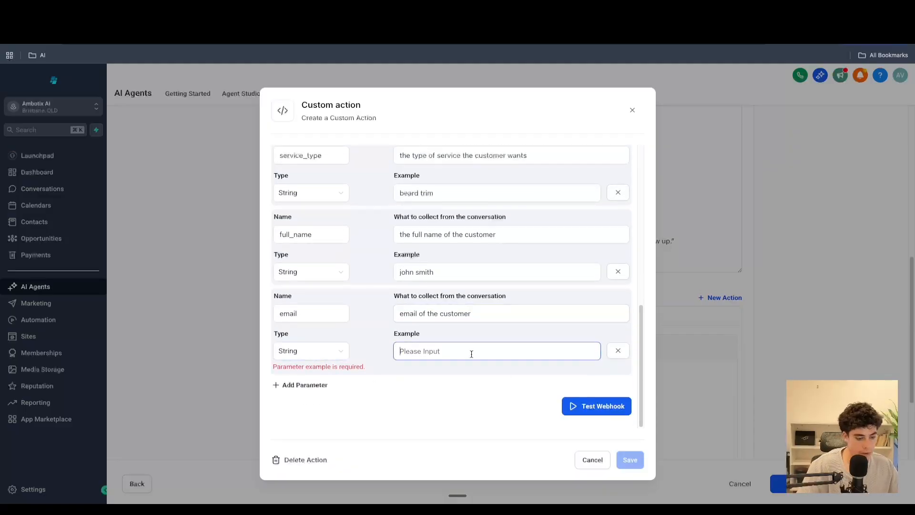
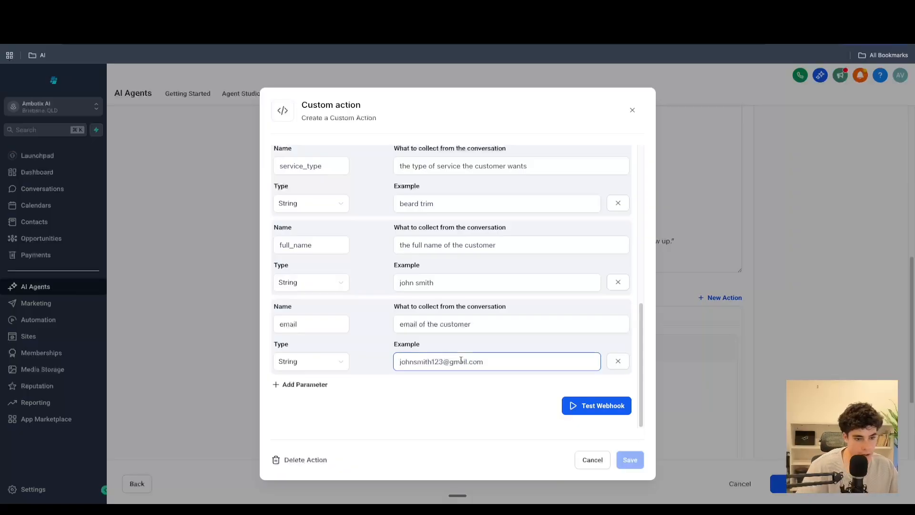
- Add a fourth parameter named confirmed_time
{"action": "left_click", "coordinate": [294, 385]}
{"action": "left_click", "coordinate": [292, 402]}
{"action": "type", "text": "co"}
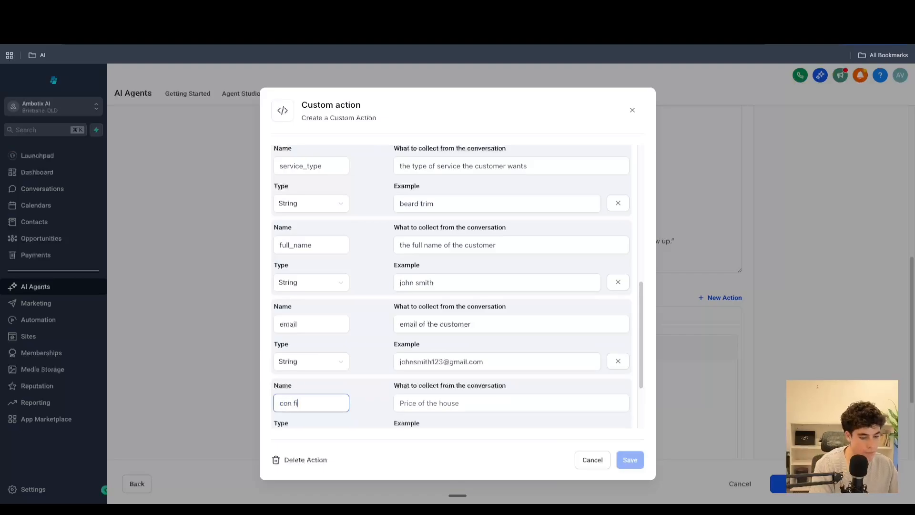
{"action": "type", "text": "nfirmed"}
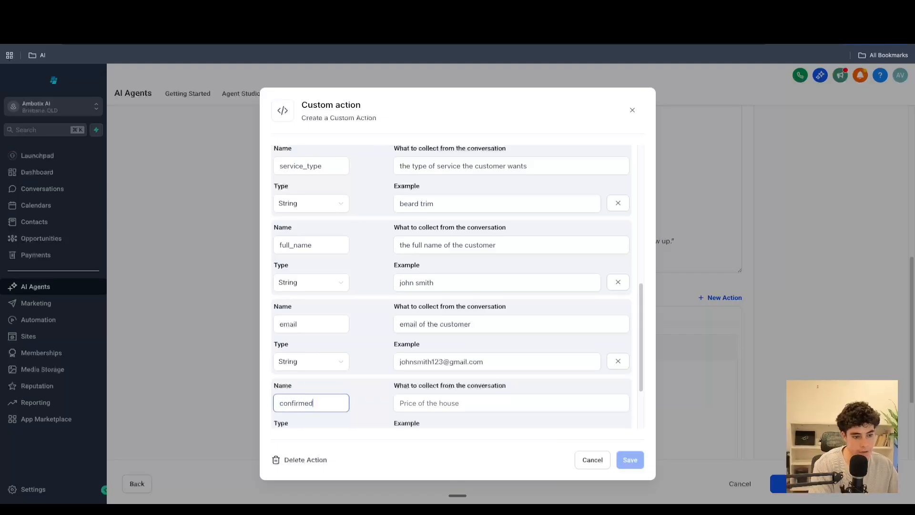
{"action": "type", "text": "_time"}
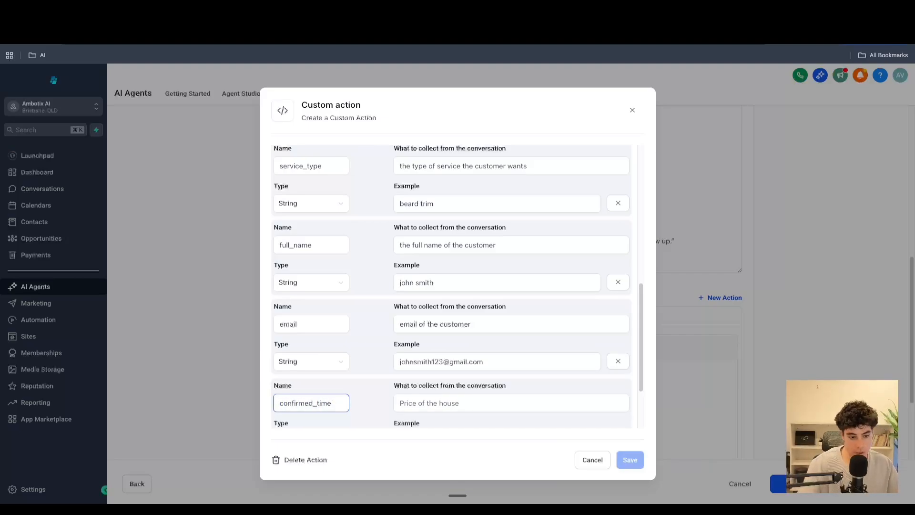
- Set confirmed_time to collect "the confirmed for the appointment", accepting the spelling correction for "confirmed"
{"action": "left_click", "coordinate": [483, 404]}
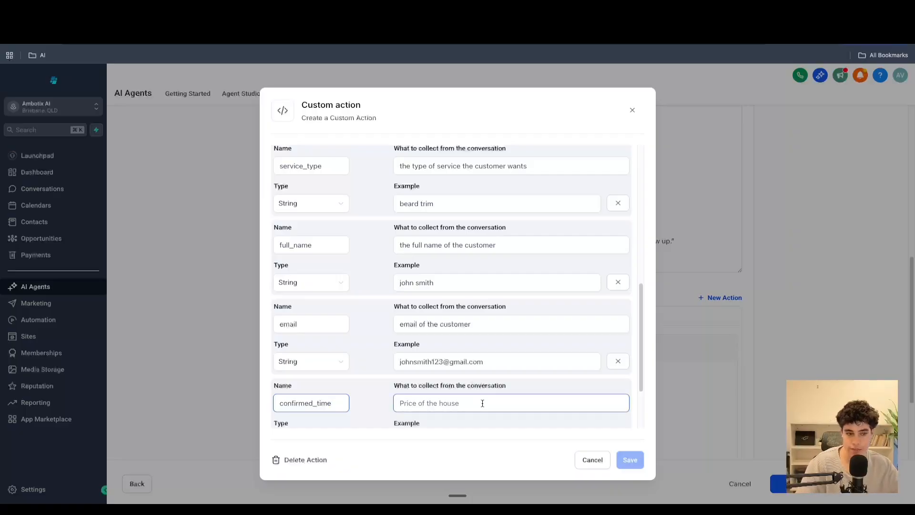
{"action": "type", "text": "the"}
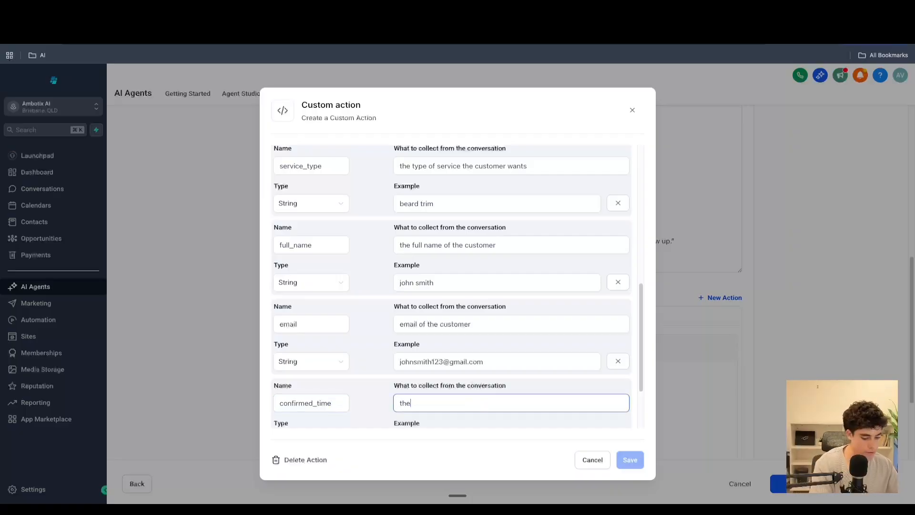
{"action": "type", "text": " confrimed"}
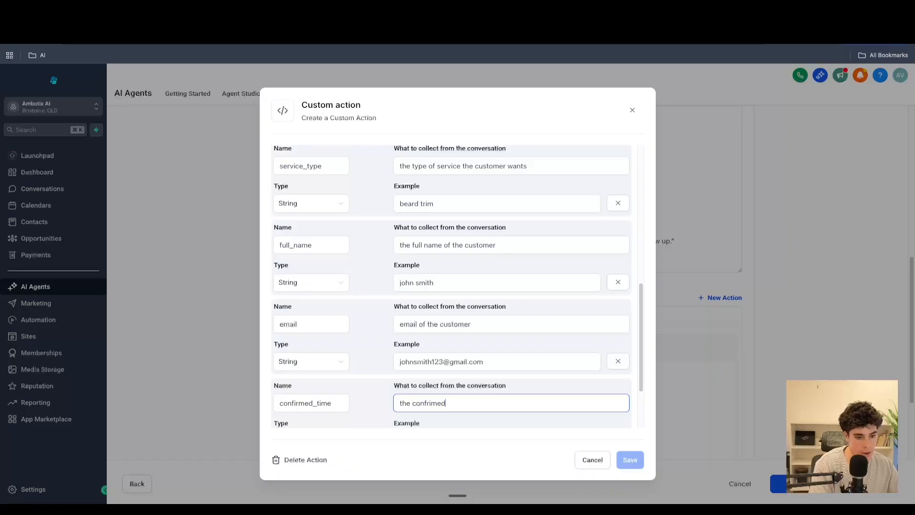
{"action": "key", "text": "BackSpace"}
{"action": "key", "text": "BackSpace"}
{"action": "key", "text": "BackSpace"}
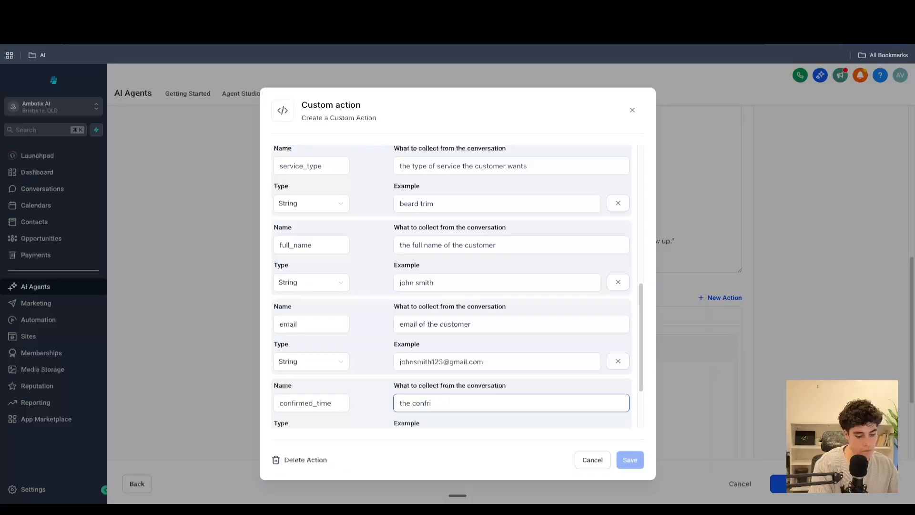
{"action": "type", "text": "med for the app"}
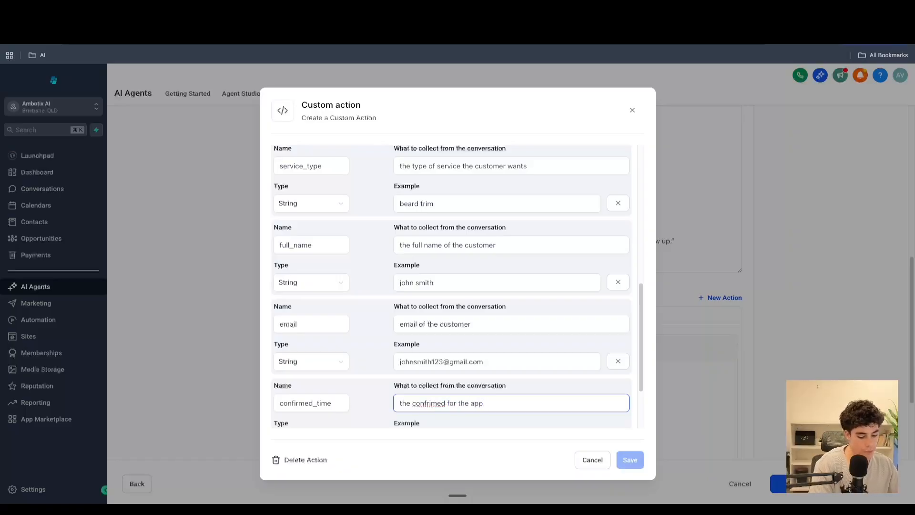
{"action": "type", "text": "ointment"}
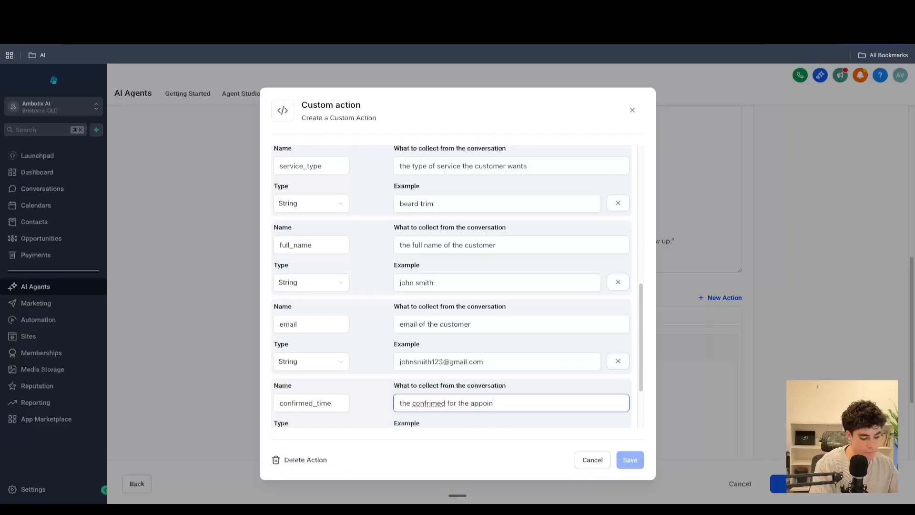
{"action": "right_click", "coordinate": [433, 404]}
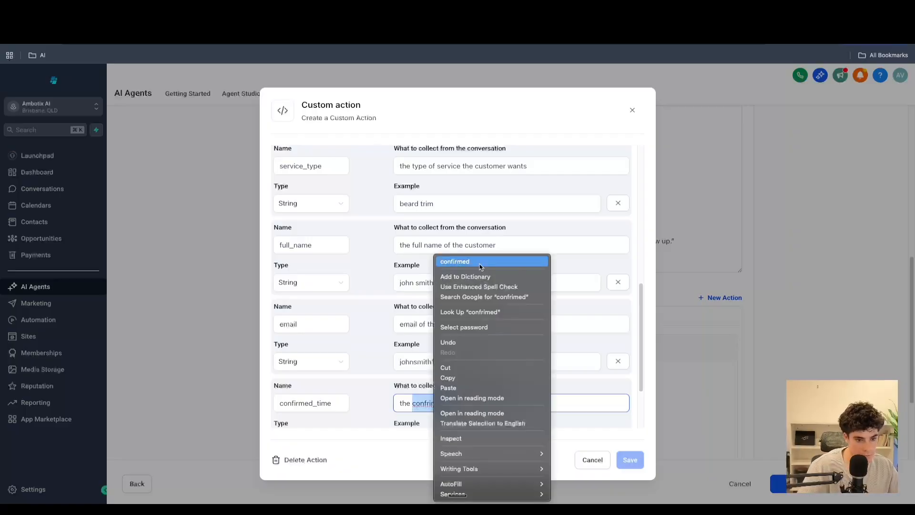
{"action": "left_click", "coordinate": [455, 263]}
- Give confirmed_time the example "12pm tomorrow", correcting its spelling
{"action": "scroll", "coordinate": [497, 419], "scroll_direction": "down", "scroll_amount": 3}
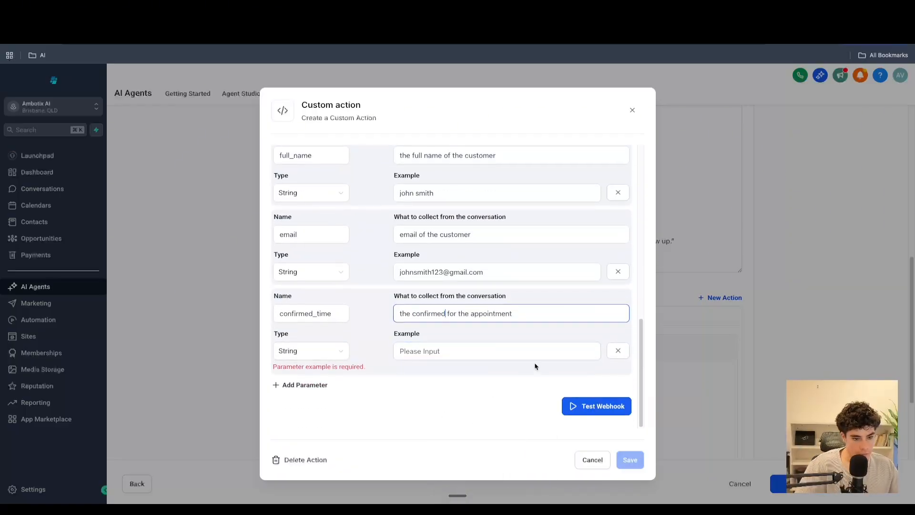
{"action": "left_click", "coordinate": [463, 350]}
{"action": "type", "text": "12pm "}
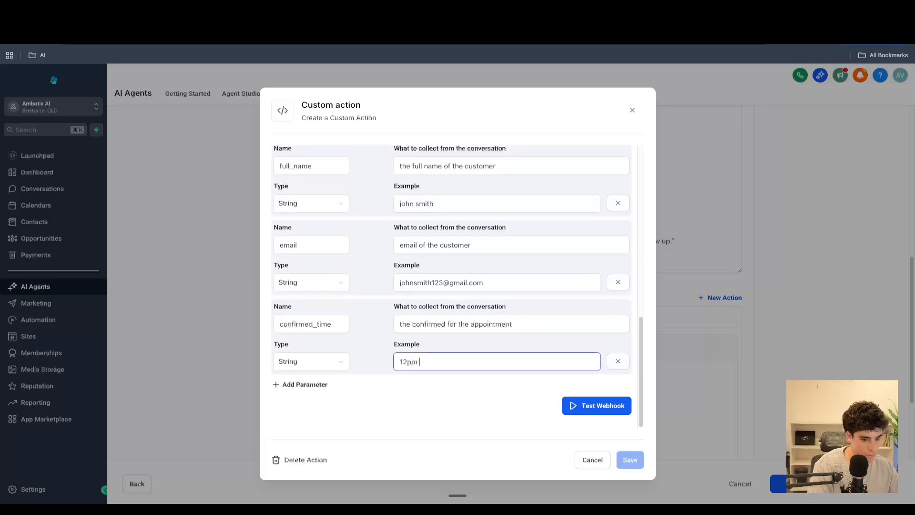
{"action": "type", "text": "tommro"}
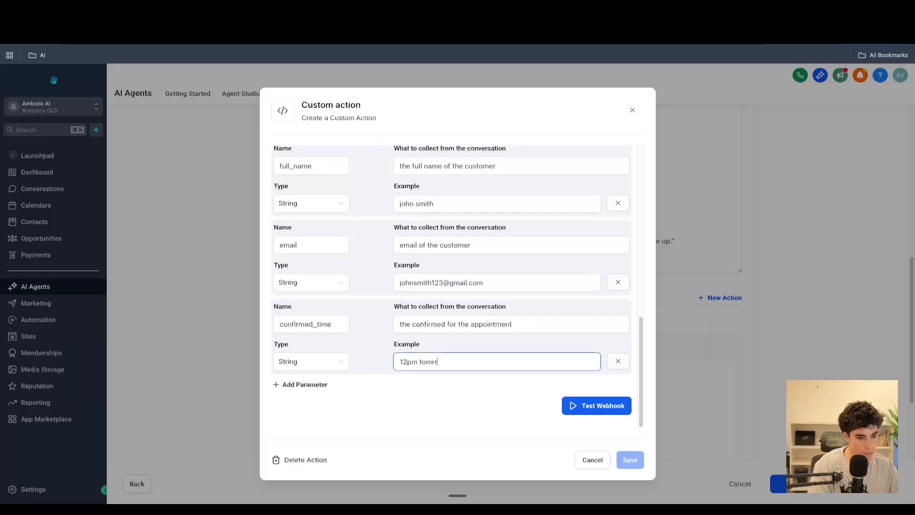
{"action": "type", "text": "w"}
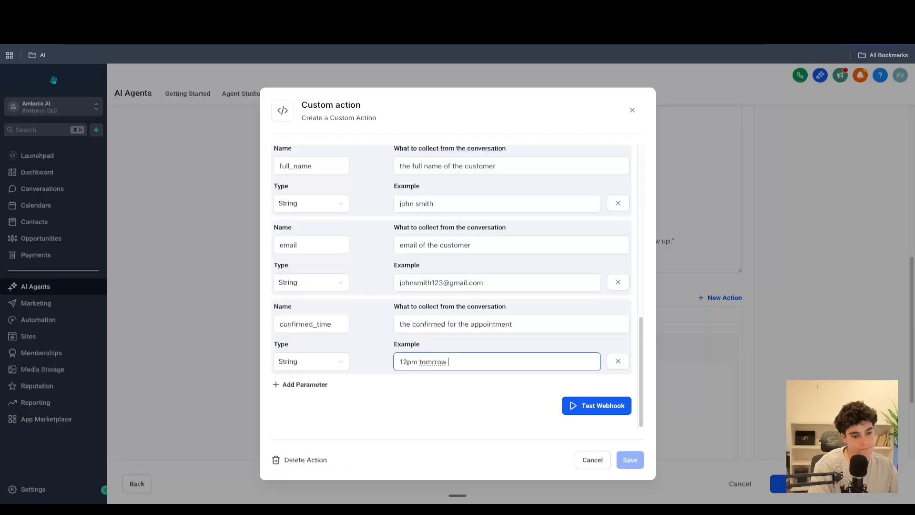
{"action": "right_click", "coordinate": [438, 366]}
{"action": "left_click", "coordinate": [478, 262]}
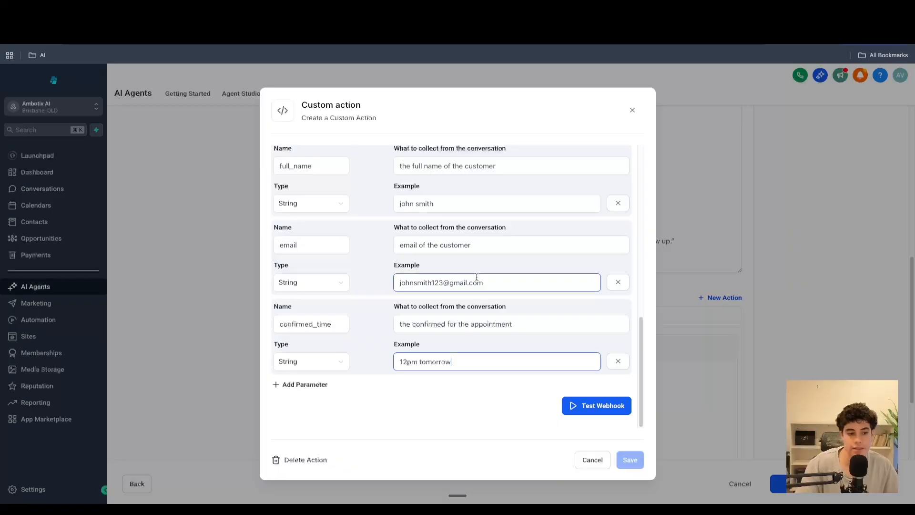
- Switch to the n8n Webhook node and start listening for a test event
{"action": "scroll", "coordinate": [407, 266], "scroll_direction": "up", "scroll_amount": 10}
{"action": "scroll", "coordinate": [403, 275], "scroll_direction": "down", "scroll_amount": 2}
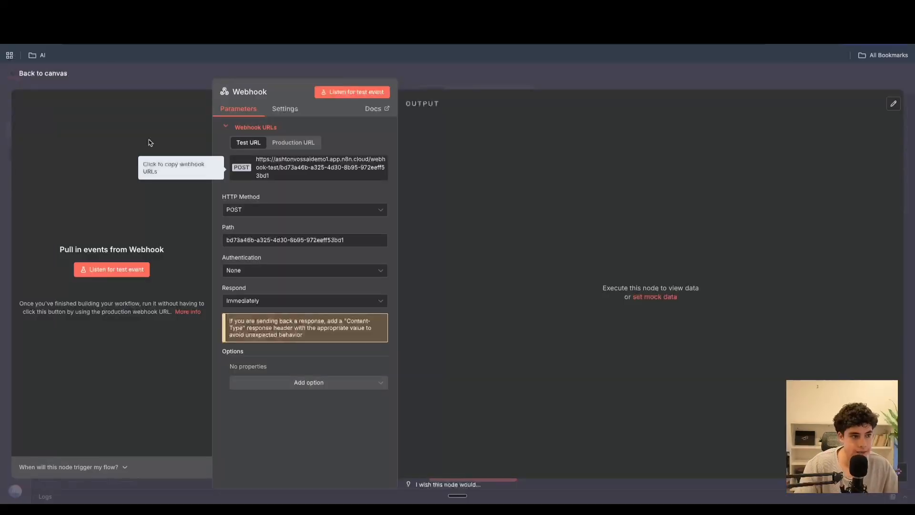
{"action": "left_click", "coordinate": [51, 77]}
{"action": "left_click", "coordinate": [473, 472]}
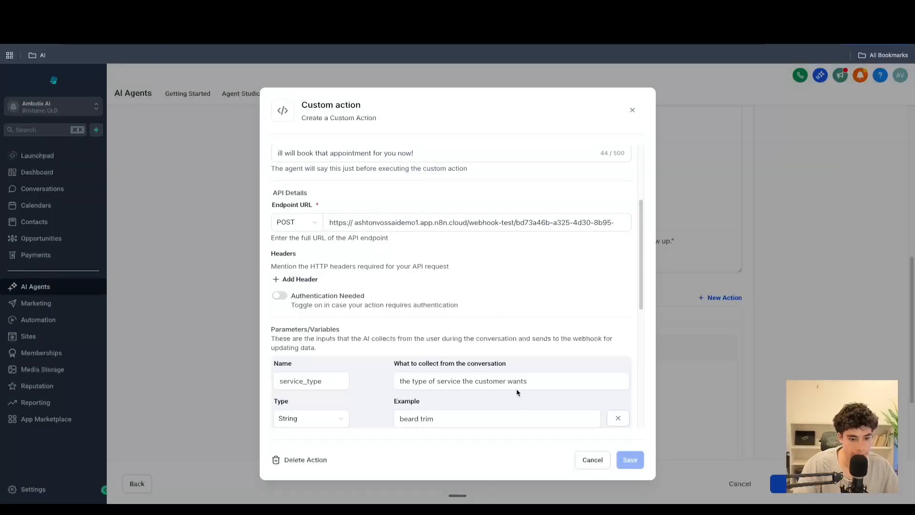
- Test the webhook from the custom action and initialize it with the example parameter values
{"action": "scroll", "coordinate": [516, 388], "scroll_direction": "down", "scroll_amount": 10}
{"action": "left_click", "coordinate": [592, 406]}
{"action": "scroll", "coordinate": [510, 353], "scroll_direction": "down", "scroll_amount": 4}
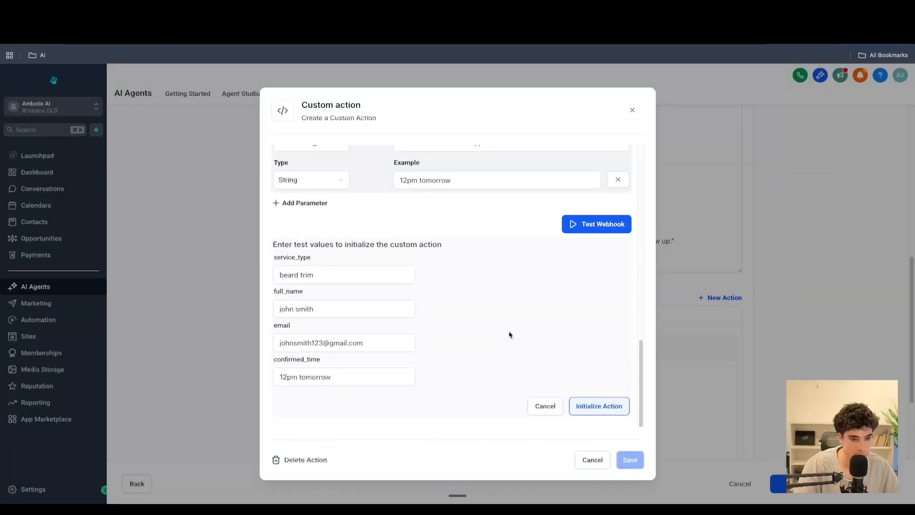
{"action": "left_click", "coordinate": [596, 406]}
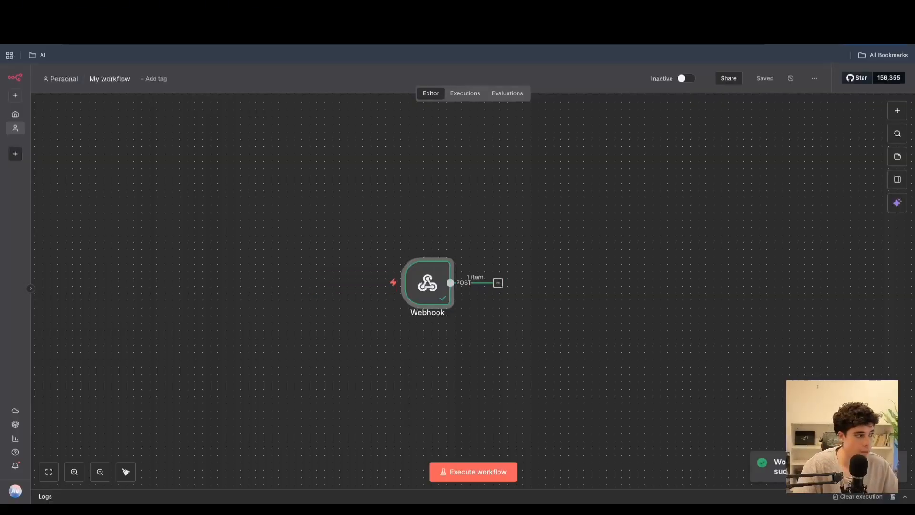
- Add an AI Agent node after the Webhook and set its prompt source to Define below
{"action": "left_click", "coordinate": [498, 284]}
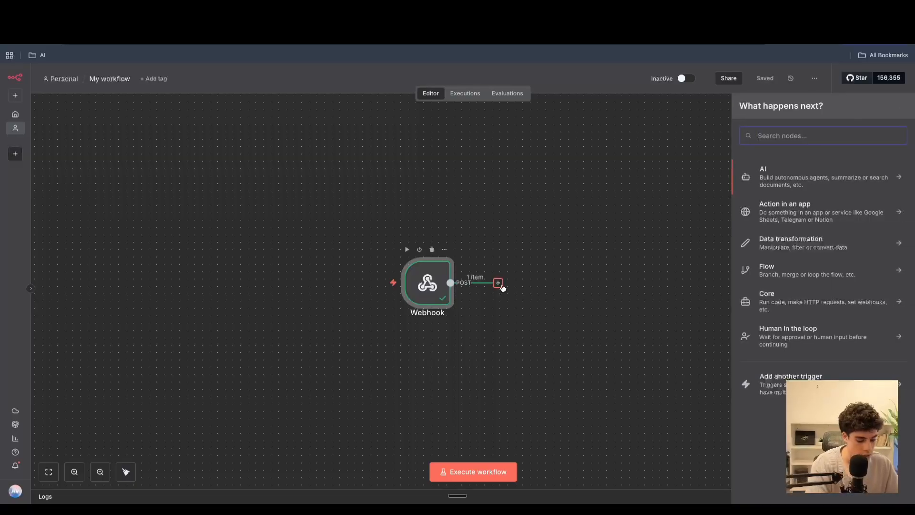
{"action": "type", "text": "ai"}
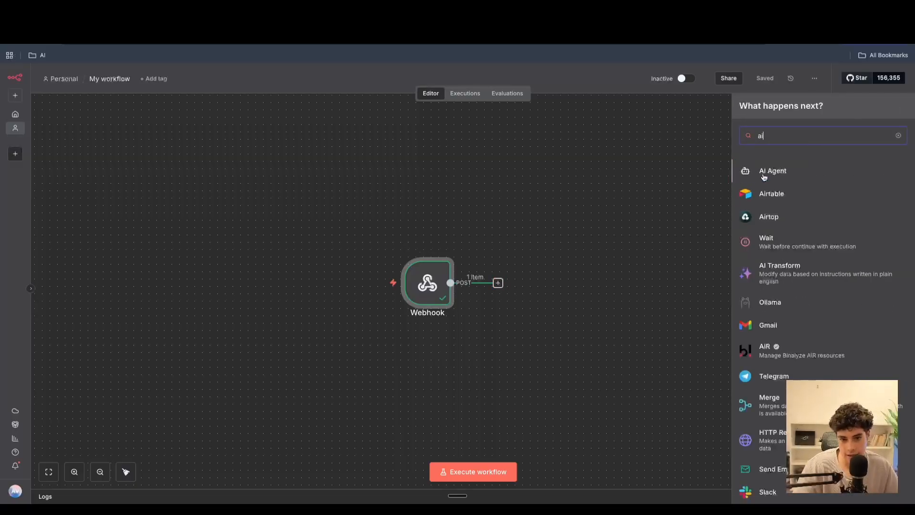
{"action": "left_click", "coordinate": [764, 174]}
{"action": "left_click", "coordinate": [434, 172]}
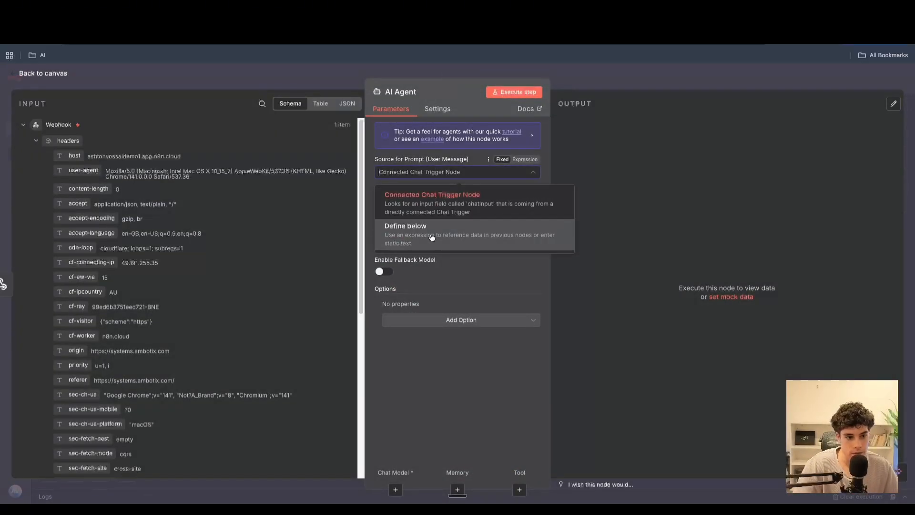
{"action": "left_click", "coordinate": [432, 237]}
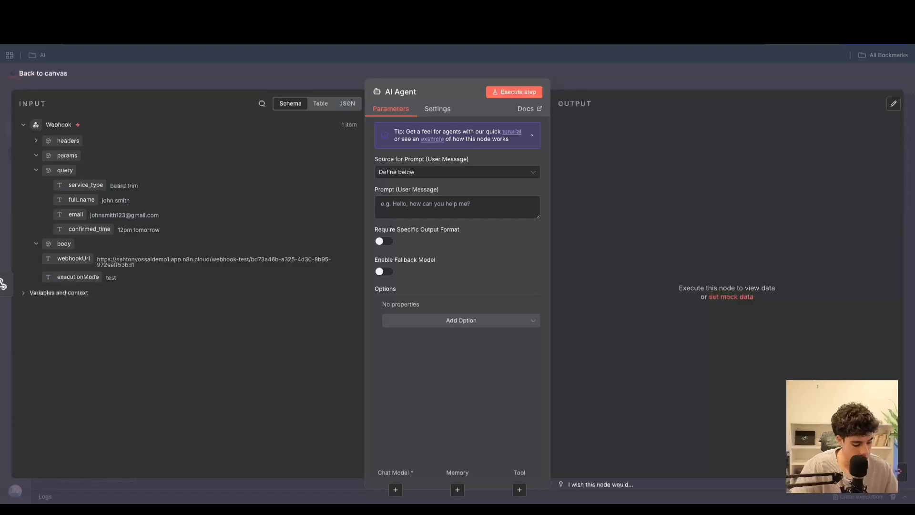
- Paste the appointment-booking prompt into the user message and fix its first word "You" in the expanded expression editor
{"action": "left_click", "coordinate": [409, 209]}
{"action": "key", "text": "ctrl+v"}
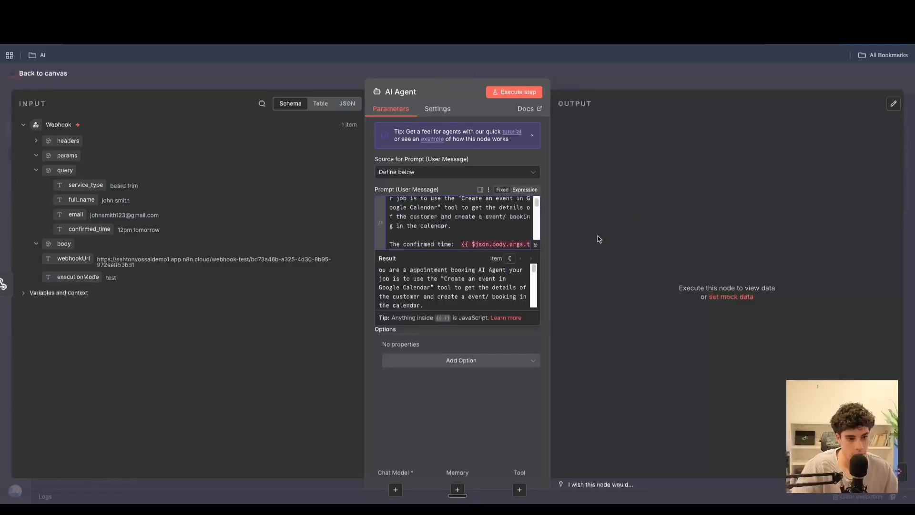
{"action": "left_click", "coordinate": [535, 245]}
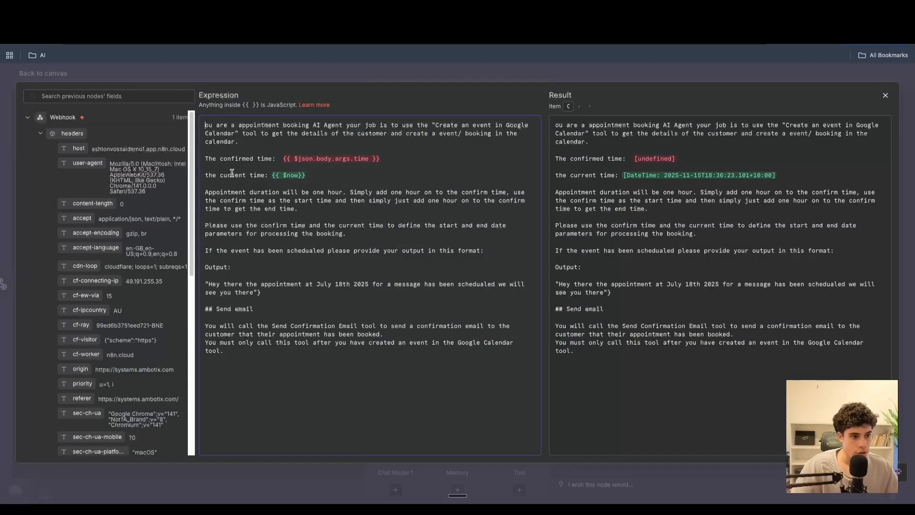
{"action": "type", "text": "Y"}
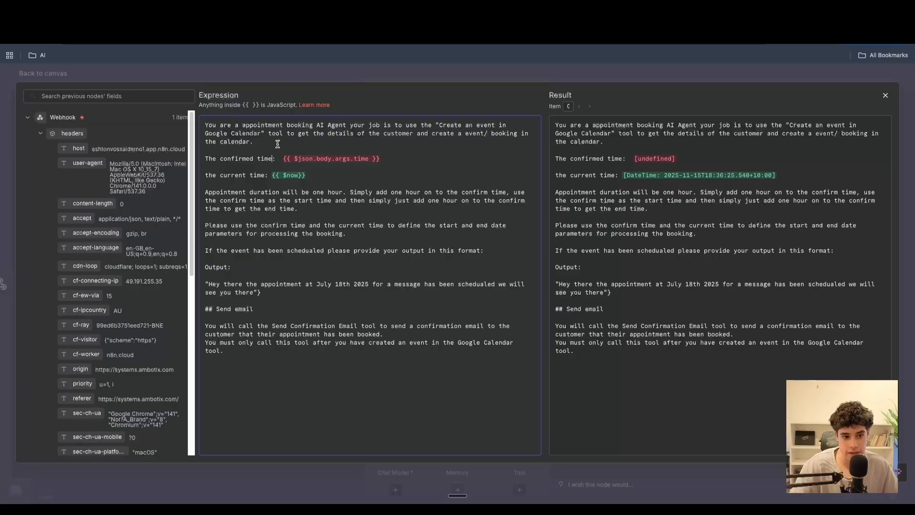
- Replace the confirmed time expression with the webhook query's confirmed_time field
{"action": "left_click_drag", "start_coordinate": [389, 158], "coordinate": [282, 156]}
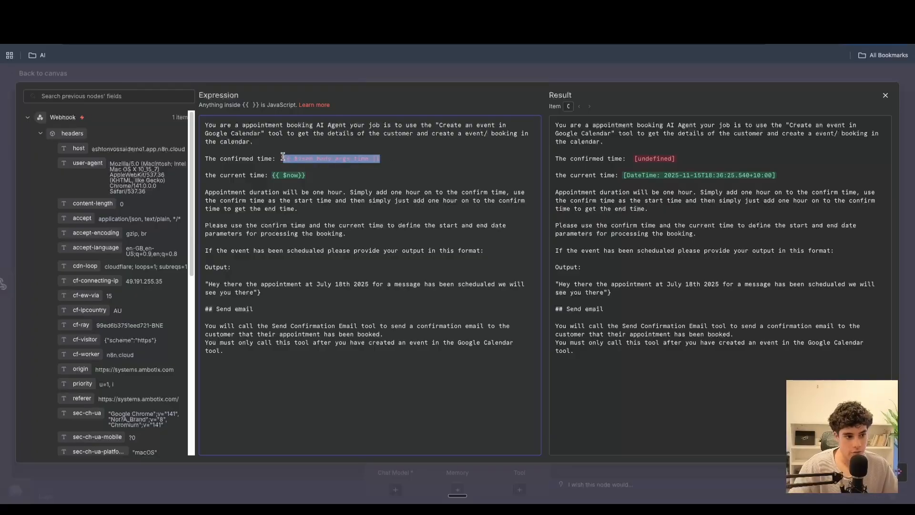
{"action": "key", "text": "BackSpace"}
{"action": "left_click", "coordinate": [41, 136]}
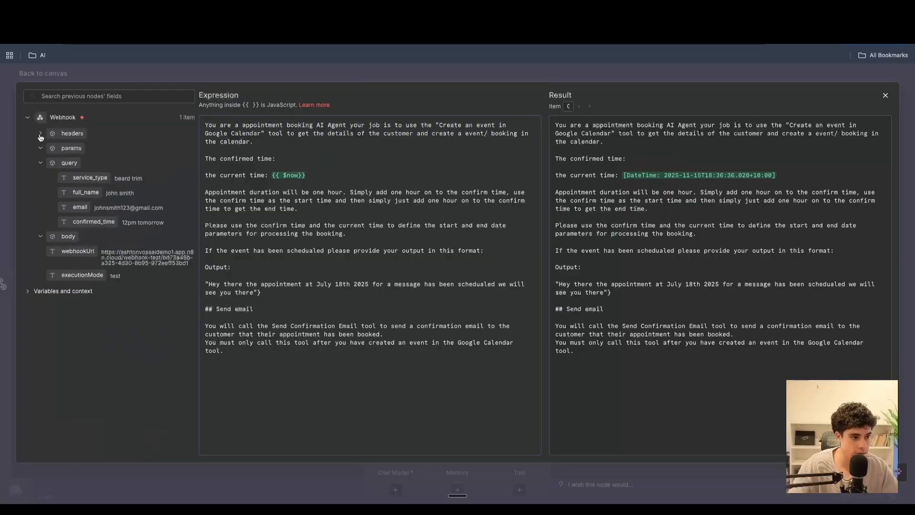
{"action": "left_click_drag", "start_coordinate": [94, 222], "coordinate": [271, 175]}
{"action": "left_click", "coordinate": [323, 209]}
{"action": "left_click", "coordinate": [298, 182]}
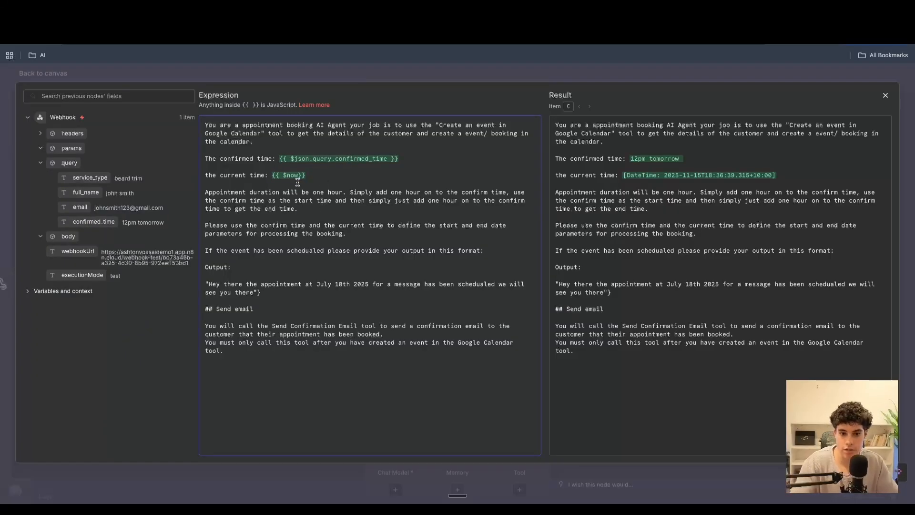
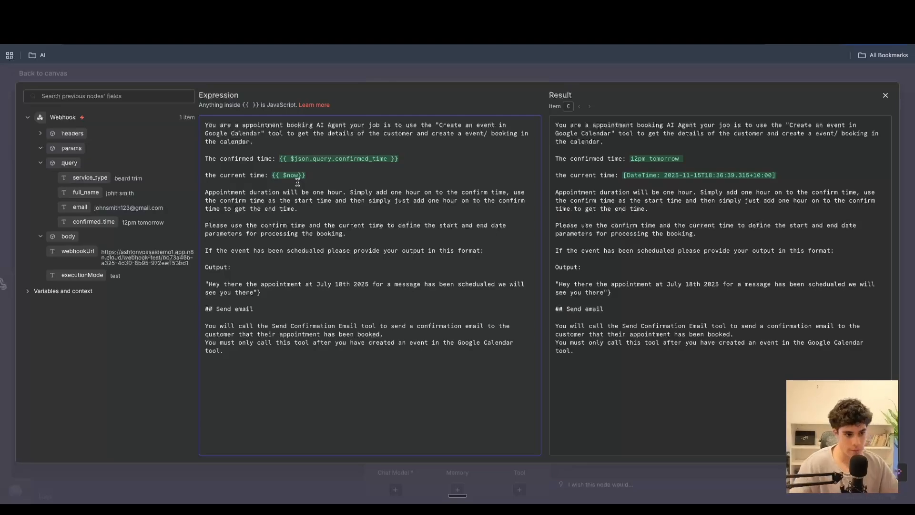
- Delete the "Send email" section from the end of the agent prompt and close the expression editor
{"action": "left_click_drag", "start_coordinate": [262, 227], "coordinate": [363, 234]}
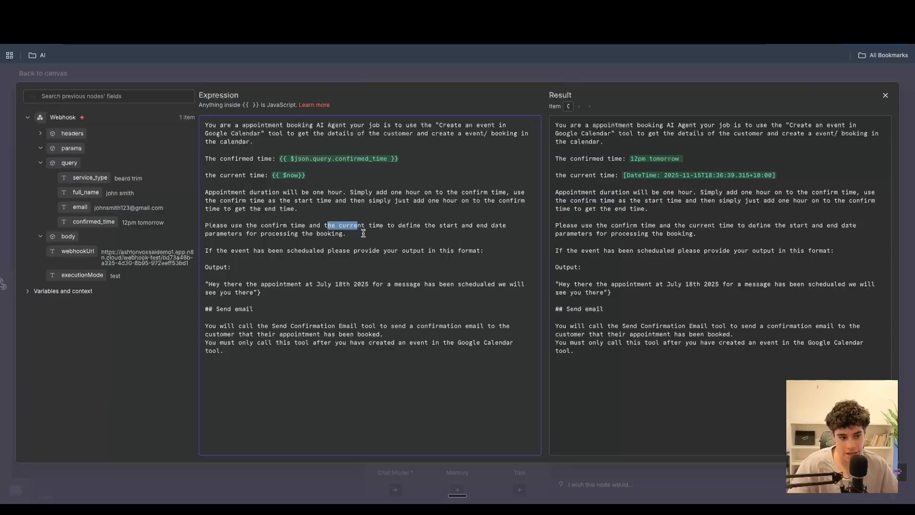
{"action": "left_click_drag", "start_coordinate": [220, 193], "coordinate": [336, 192]}
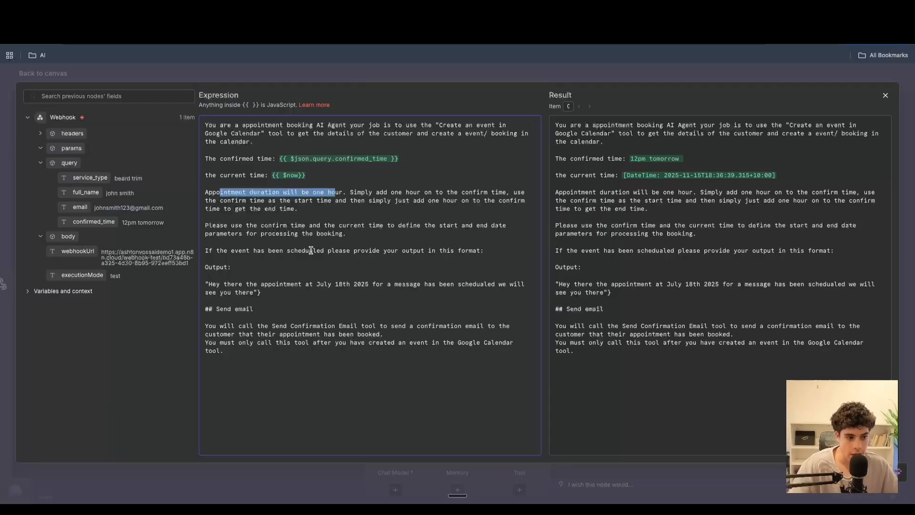
{"action": "left_click_drag", "start_coordinate": [209, 306], "coordinate": [309, 413]}
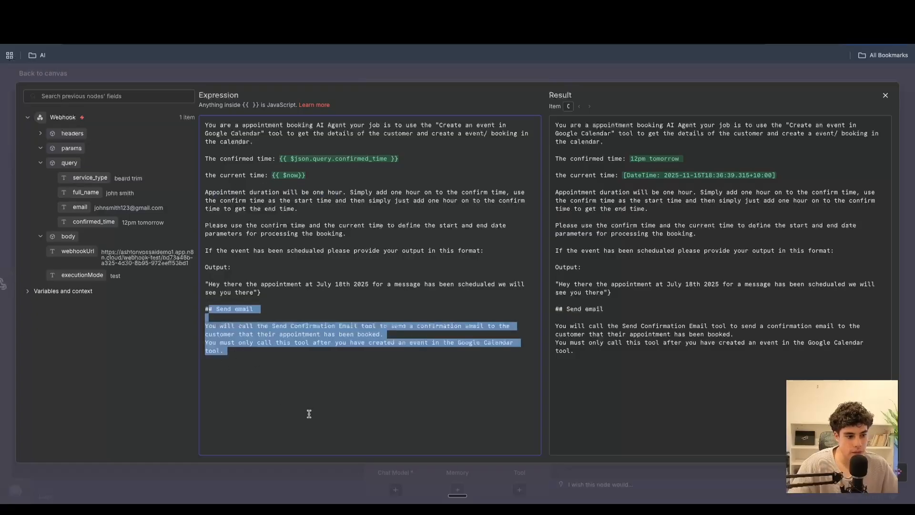
{"action": "type", "text": "#"}
{"action": "key", "text": "BackSpace"}
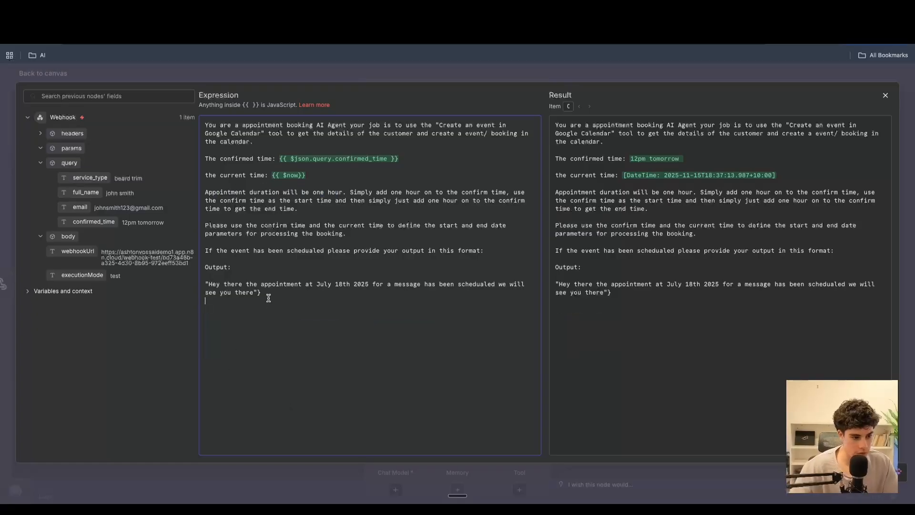
{"action": "key", "text": "BackSpace"}
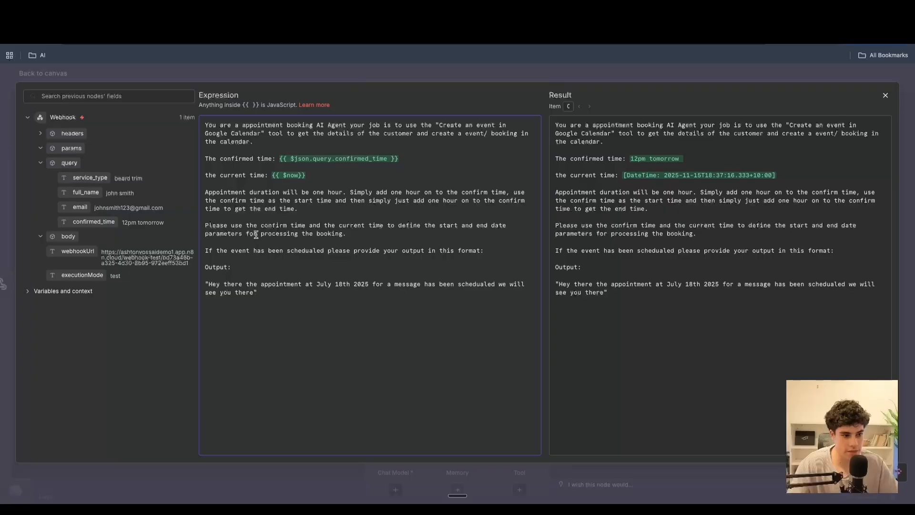
{"action": "left_click", "coordinate": [886, 95]}
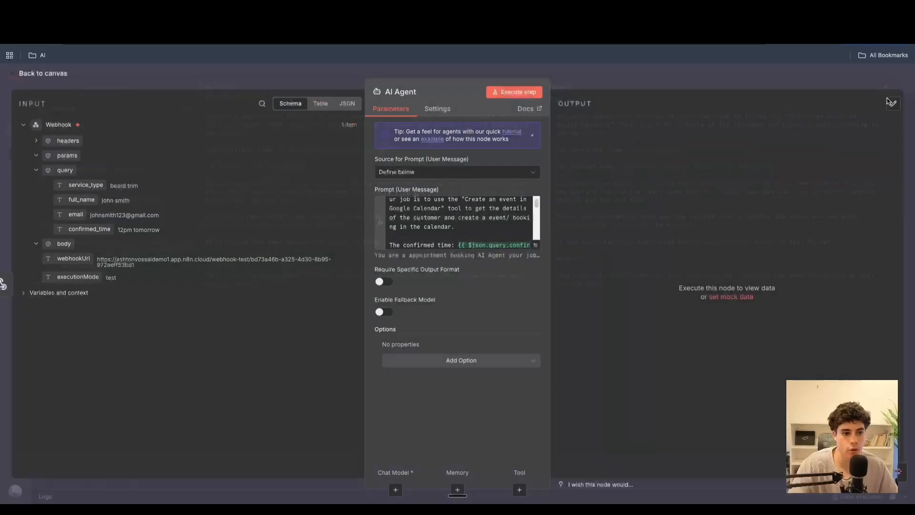
- Attach an OpenAI Chat Model to the AI Agent using the OpenAi account credential
{"action": "left_click", "coordinate": [40, 77]}
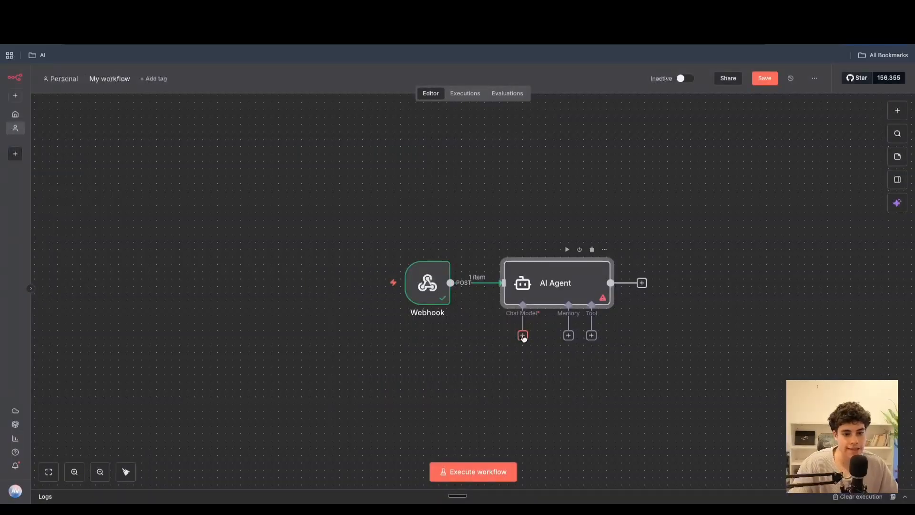
{"action": "left_click", "coordinate": [523, 335]}
{"action": "type", "text": "open"}
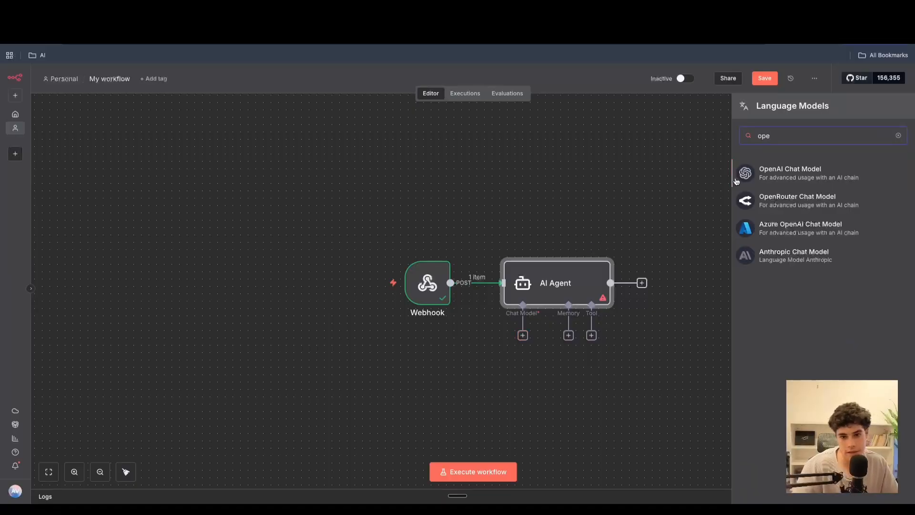
{"action": "key", "text": "Return"}
{"action": "left_click", "coordinate": [462, 136]}
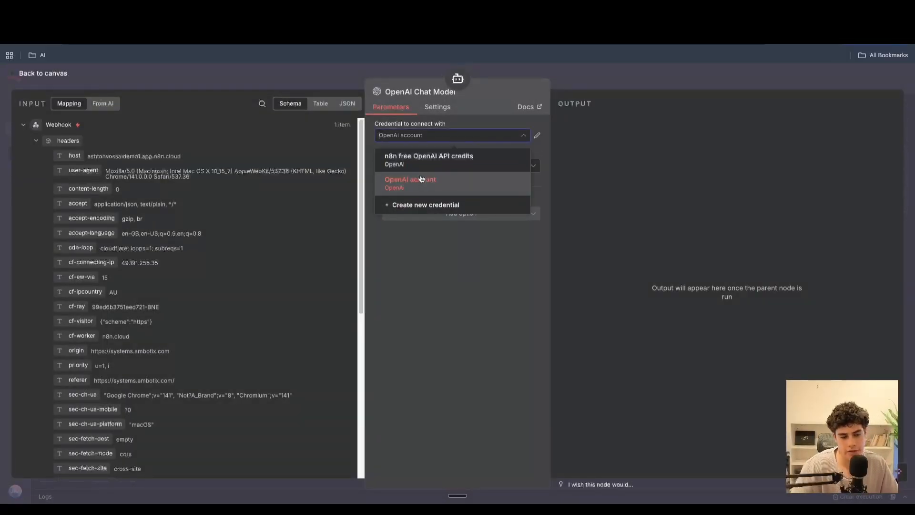
{"action": "left_click", "coordinate": [629, 175]}
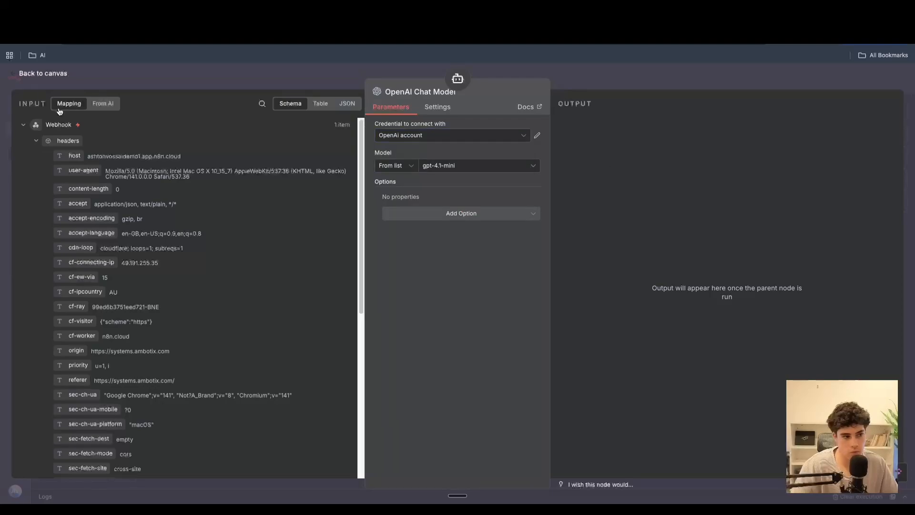
- Add a Google Calendar Tool to the AI Agent for creating an event
{"action": "left_click", "coordinate": [43, 76]}
{"action": "left_click", "coordinate": [591, 335]}
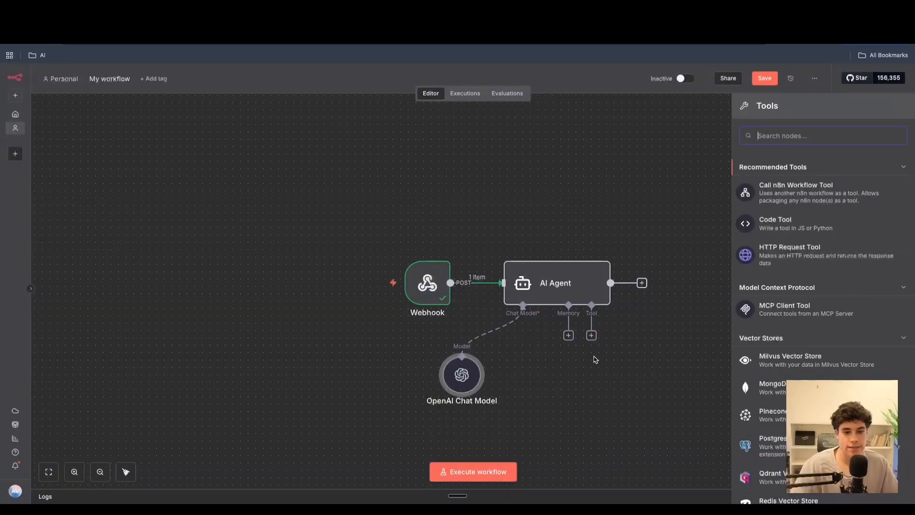
{"action": "type", "text": "b"}
{"action": "key", "text": "BackSpace"}
{"action": "type", "text": "google"}
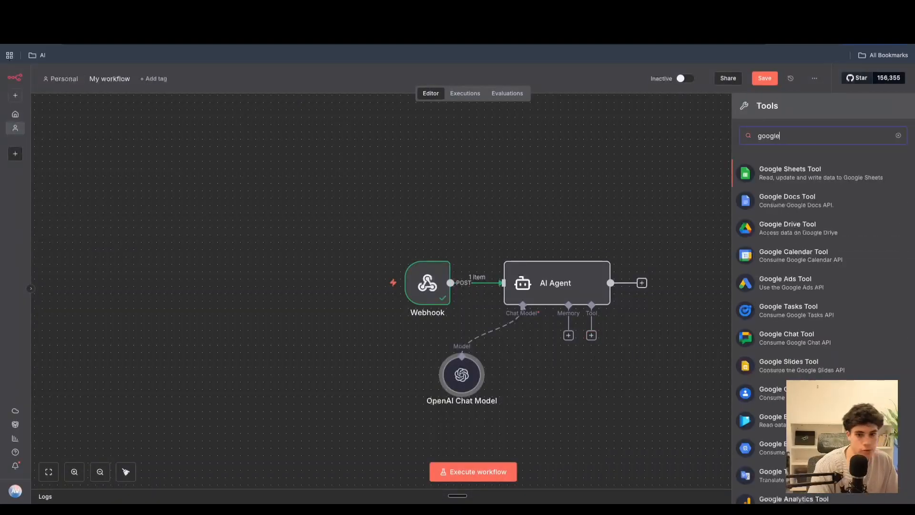
{"action": "left_click", "coordinate": [826, 262]}
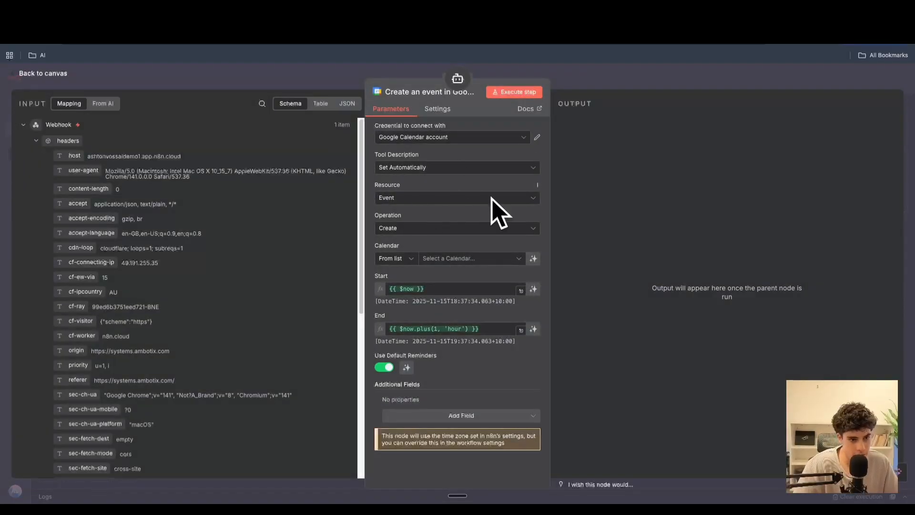
- Choose the account's calendar and let the model define the event's Start and End
{"action": "left_click", "coordinate": [437, 260]}
{"action": "left_click", "coordinate": [422, 298]}
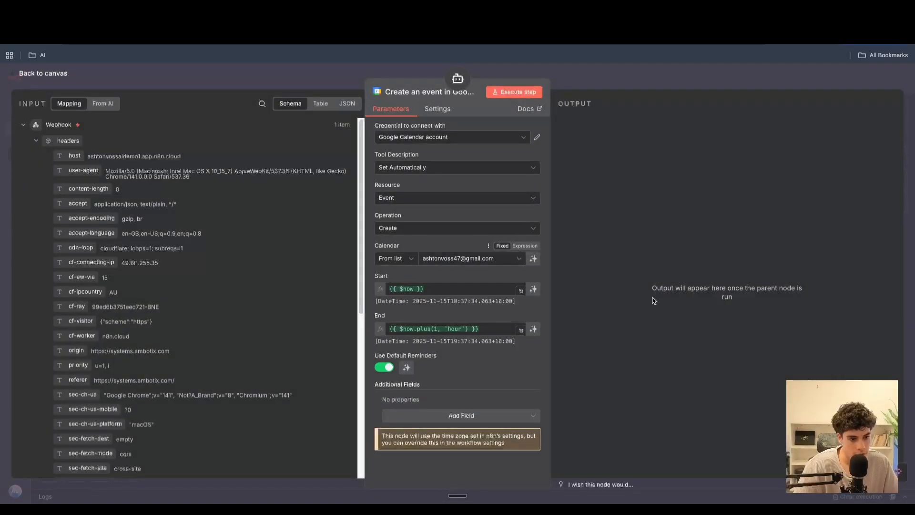
{"action": "left_click", "coordinate": [534, 290]}
{"action": "left_click", "coordinate": [534, 337]}
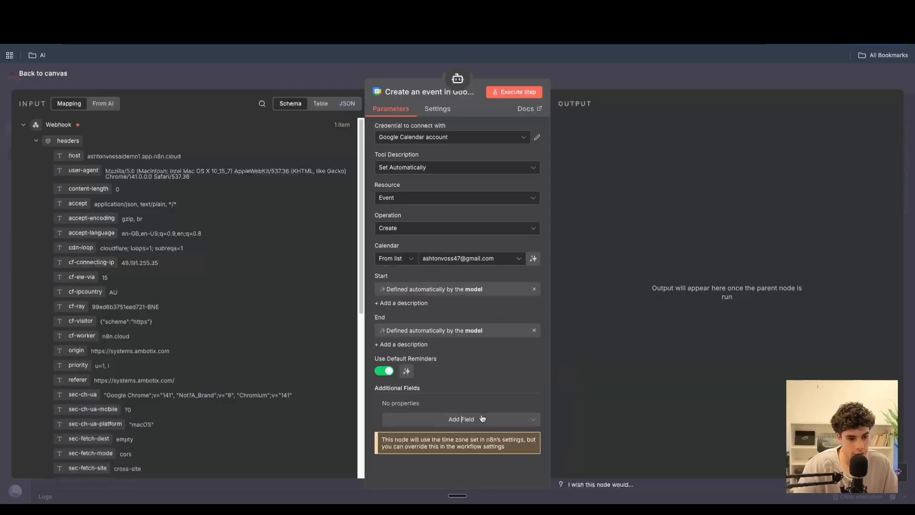
- Add a Summary field to the event with the text "New appointment for"
{"action": "left_click", "coordinate": [481, 419]}
{"action": "scroll", "coordinate": [438, 334], "scroll_direction": "down", "scroll_amount": 5}
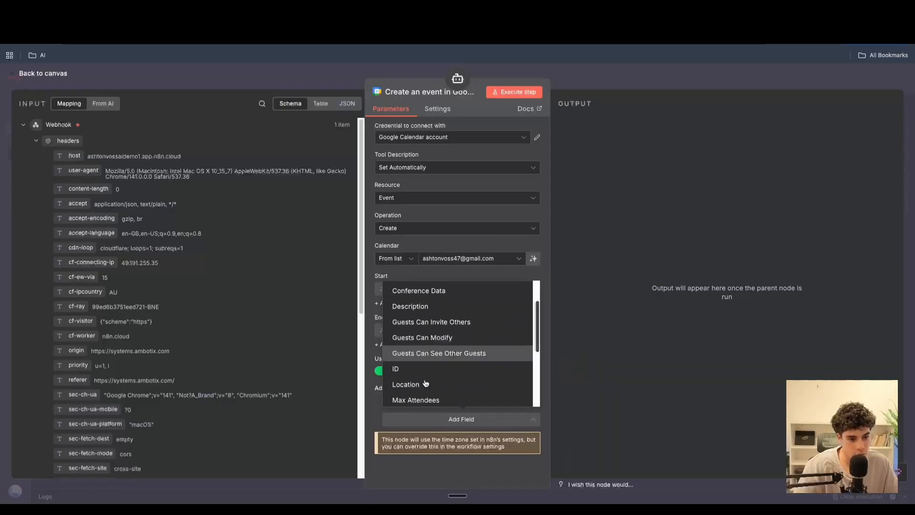
{"action": "scroll", "coordinate": [438, 359], "scroll_direction": "down", "scroll_amount": 1}
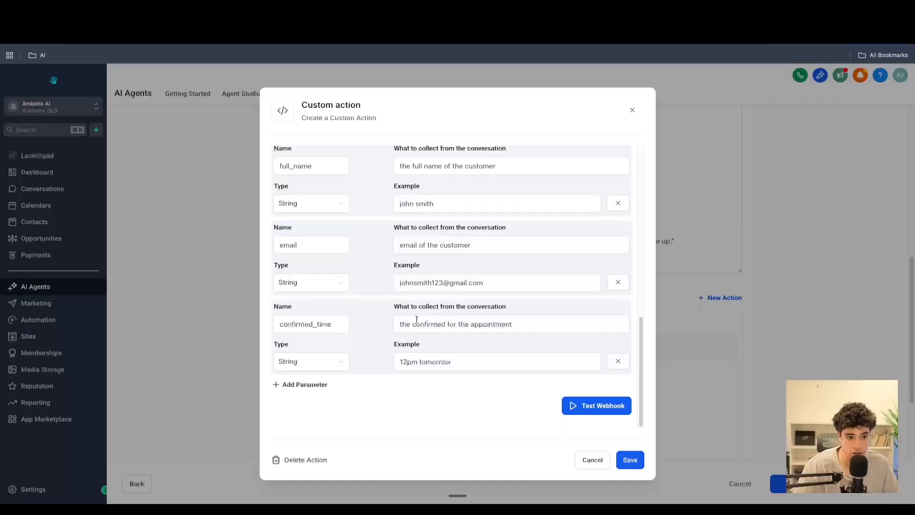
{"action": "scroll", "coordinate": [450, 286], "scroll_direction": "up", "scroll_amount": 5}
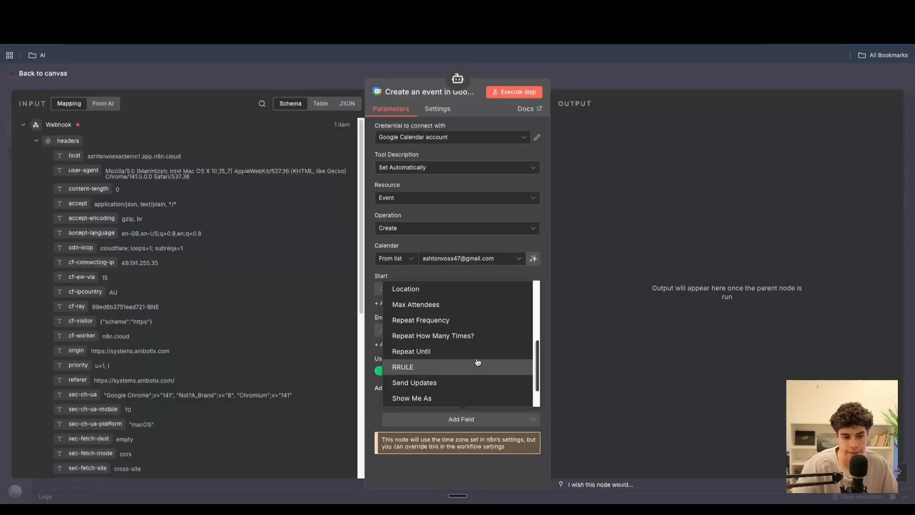
{"action": "scroll", "coordinate": [472, 368], "scroll_direction": "down", "scroll_amount": 2}
{"action": "left_click", "coordinate": [465, 382]}
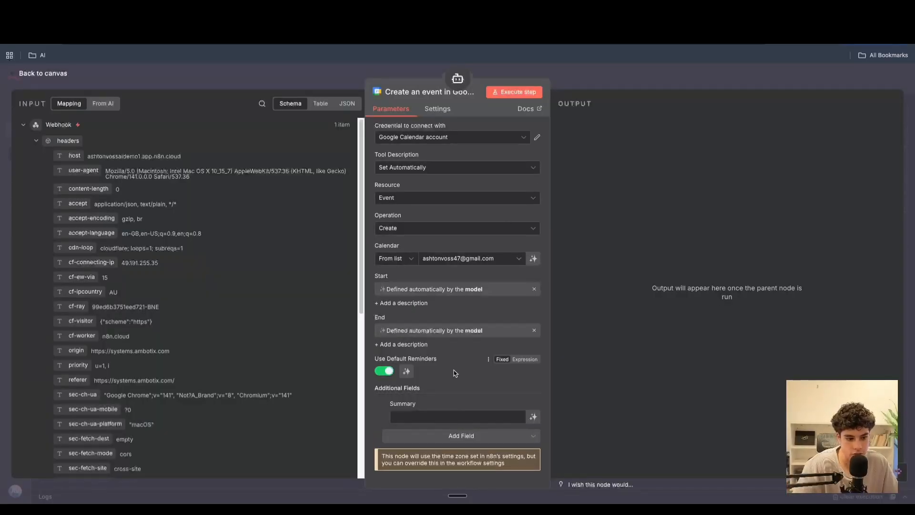
{"action": "left_click", "coordinate": [425, 415]}
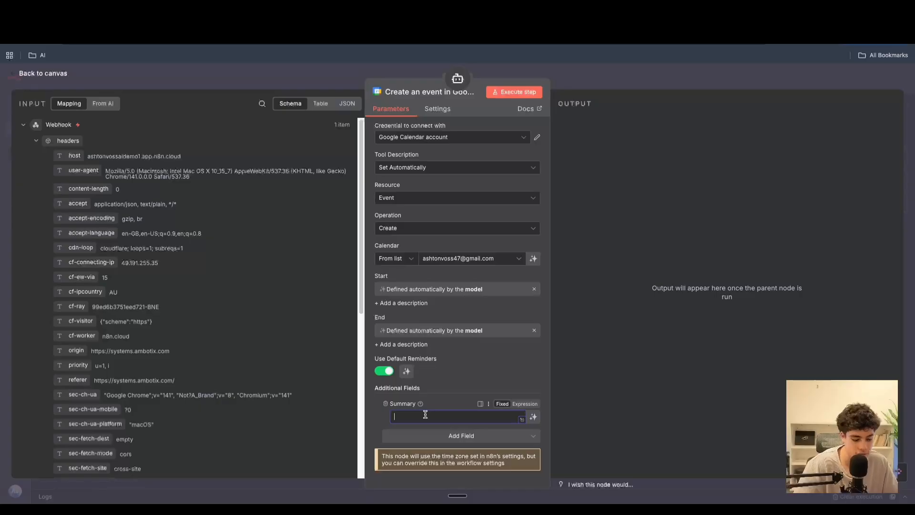
{"action": "type", "text": "New appointment for"}
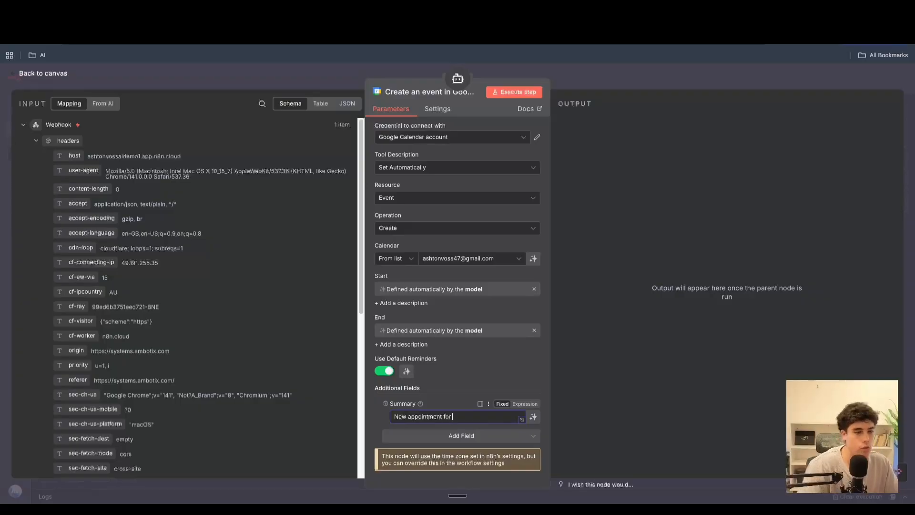
- Append the webhook query's full_name field to the Summary
{"action": "left_click", "coordinate": [39, 129]}
{"action": "left_click", "coordinate": [22, 124]}
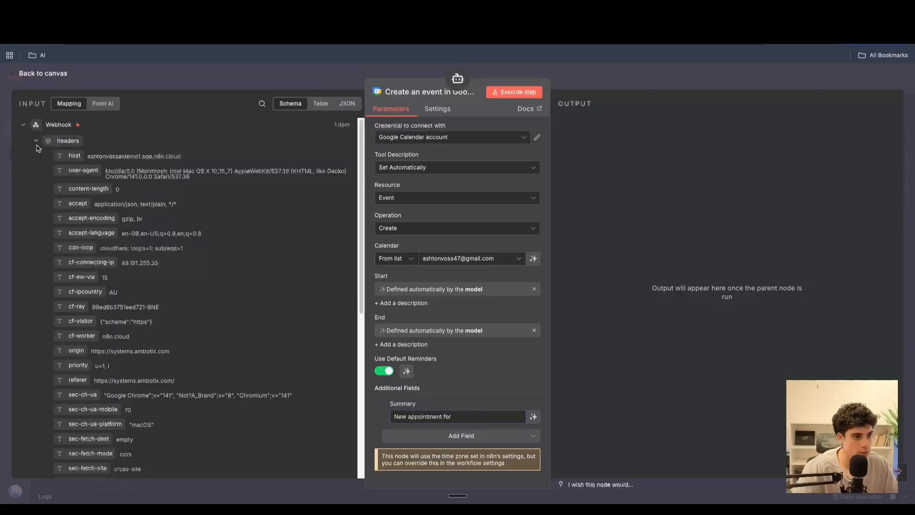
{"action": "left_click", "coordinate": [36, 141]}
{"action": "left_click_drag", "start_coordinate": [75, 219], "coordinate": [470, 421]}
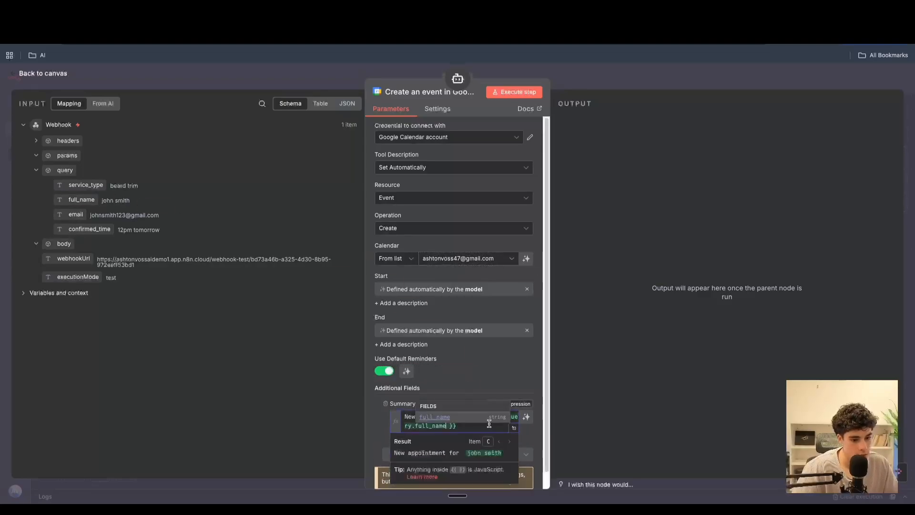
{"action": "left_click", "coordinate": [514, 429]}
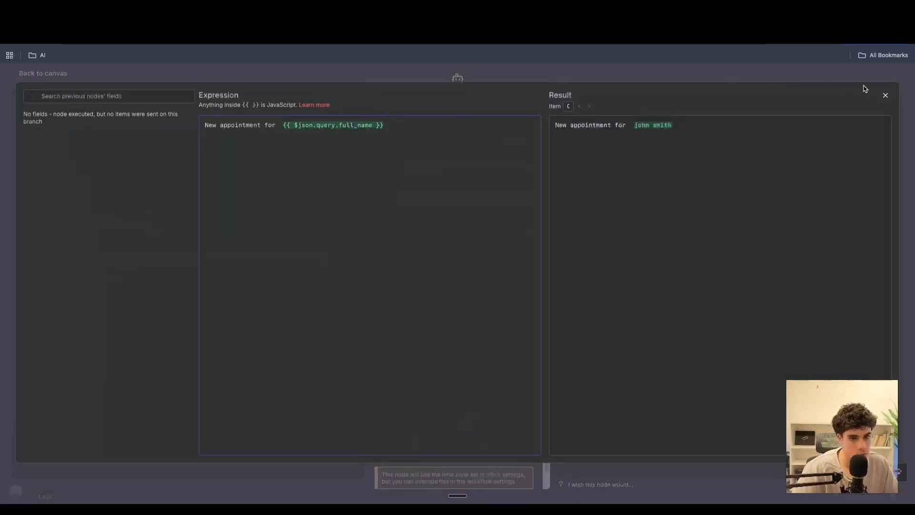
{"action": "left_click", "coordinate": [886, 96]}
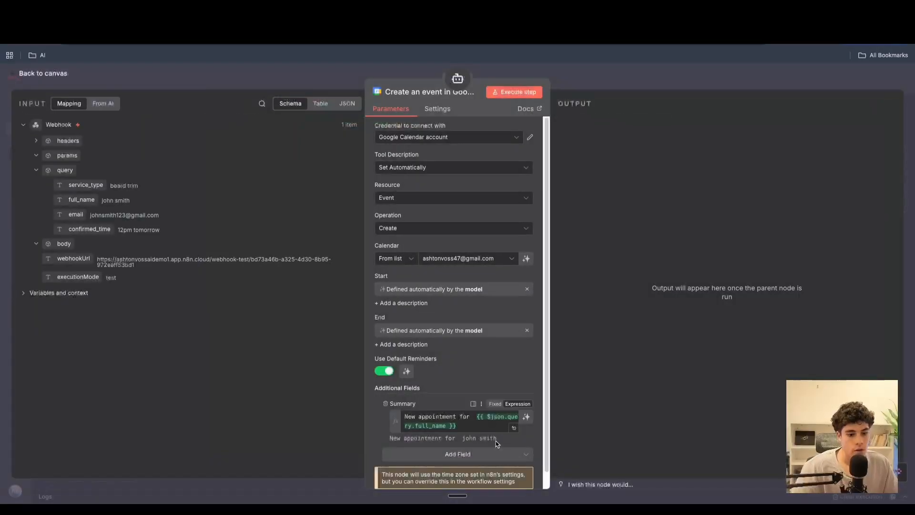
- Extend the Summary with "for" followed by the webhook query's service_type field
{"action": "left_click", "coordinate": [479, 422]}
{"action": "key", "text": "BackSpace"}
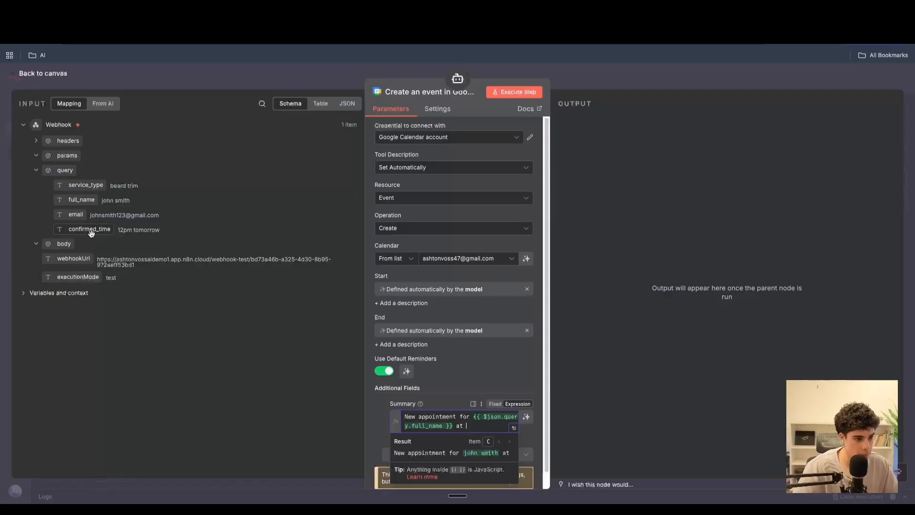
{"action": "mouse_move", "coordinate": [90, 231]}
{"action": "left_mouse_down"}
{"action": "mouse_move", "coordinate": [507, 484]}
{"action": "mouse_move", "coordinate": [485, 435]}
{"action": "mouse_move", "coordinate": [79, 224]}
{"action": "left_mouse_up"}
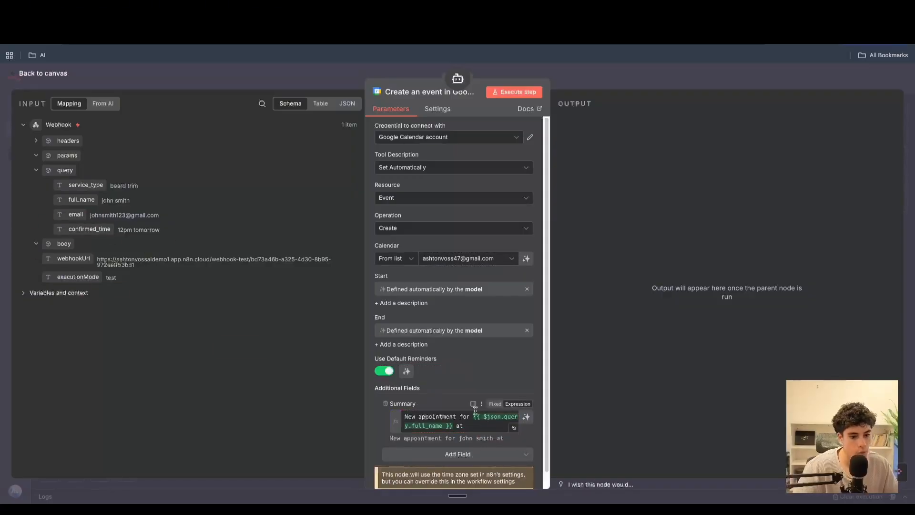
{"action": "left_click", "coordinate": [470, 426]}
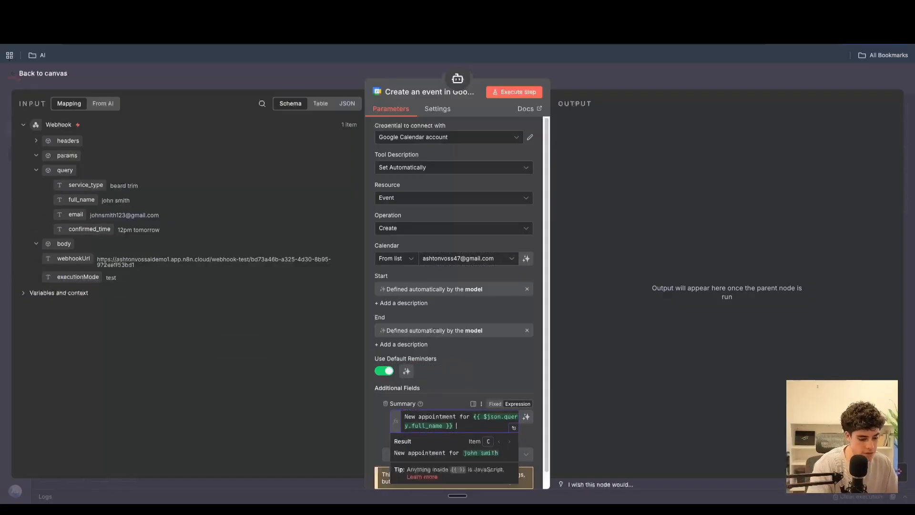
{"action": "type", "text": "for"}
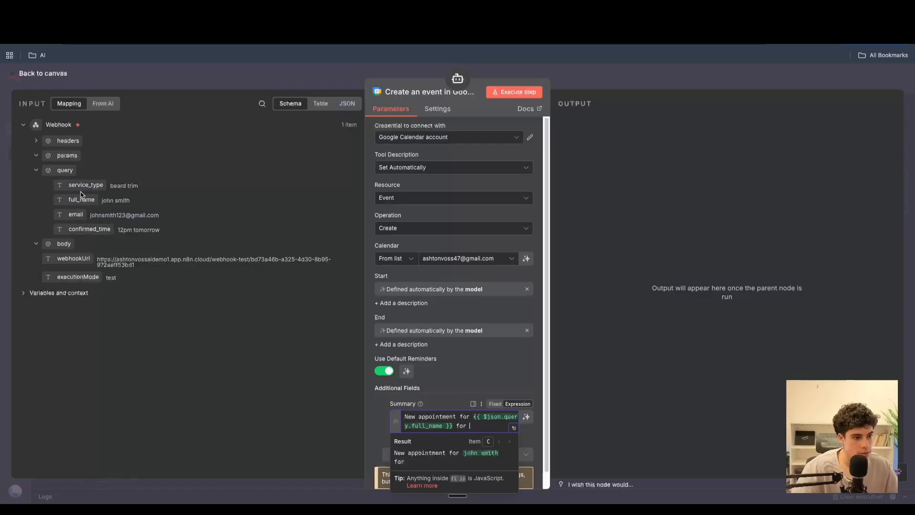
{"action": "left_click_drag", "start_coordinate": [81, 185], "coordinate": [484, 426]}
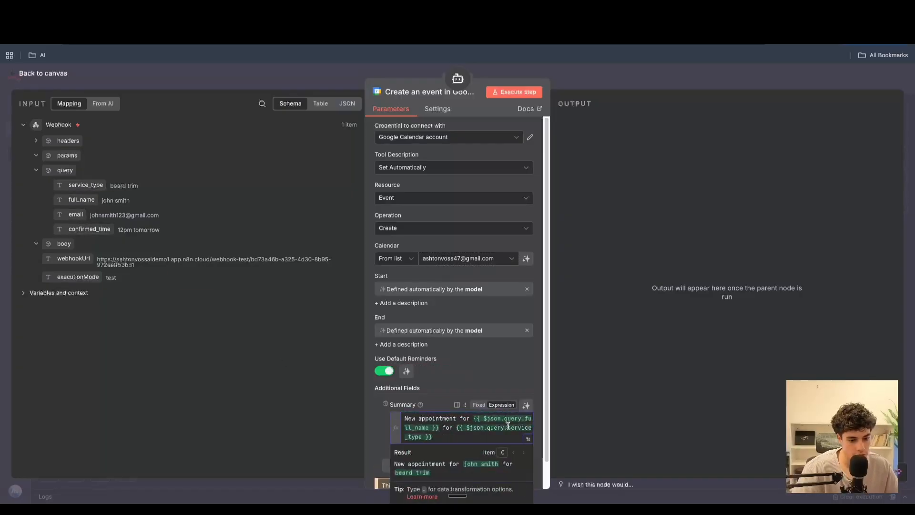
- Add a Description field containing "time:" followed by the webhook query's confirmed_time field
{"action": "left_click", "coordinate": [458, 464]}
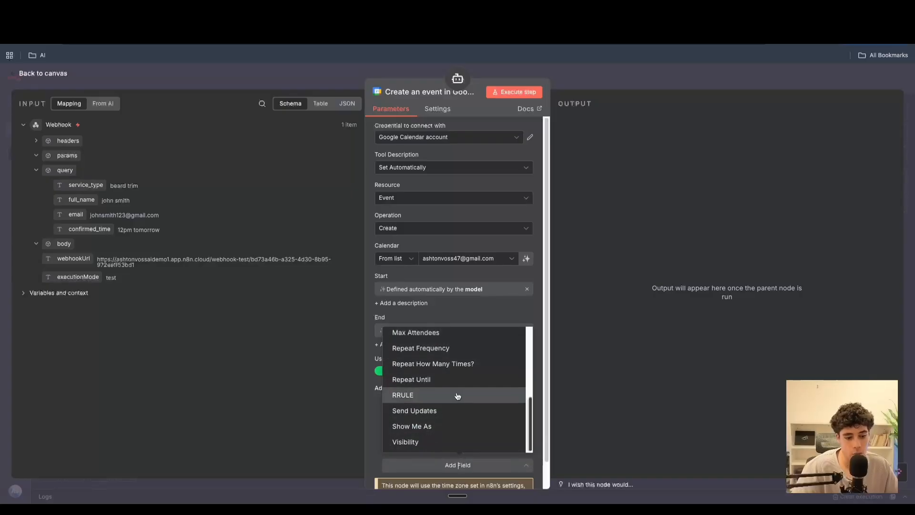
{"action": "scroll", "coordinate": [441, 372], "scroll_direction": "up", "scroll_amount": 5}
{"action": "left_click", "coordinate": [420, 400]}
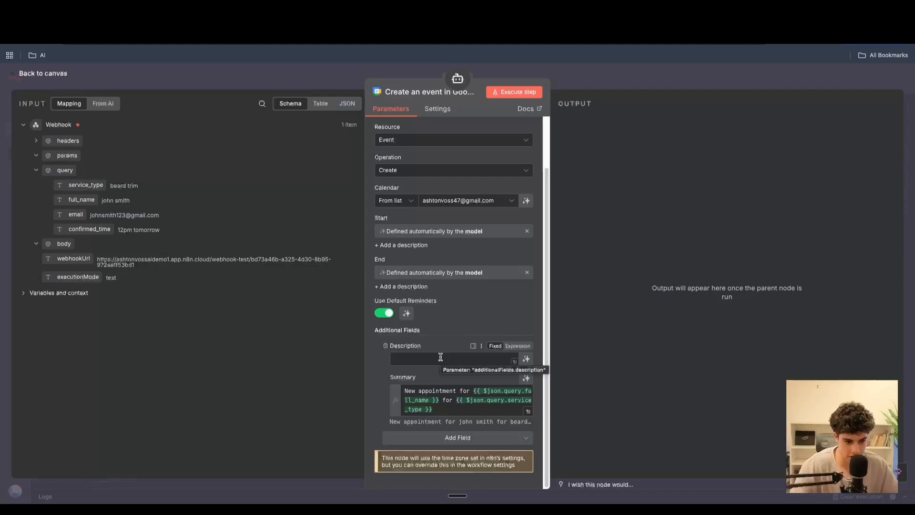
{"action": "left_click", "coordinate": [459, 364]}
{"action": "type", "text": "time"}
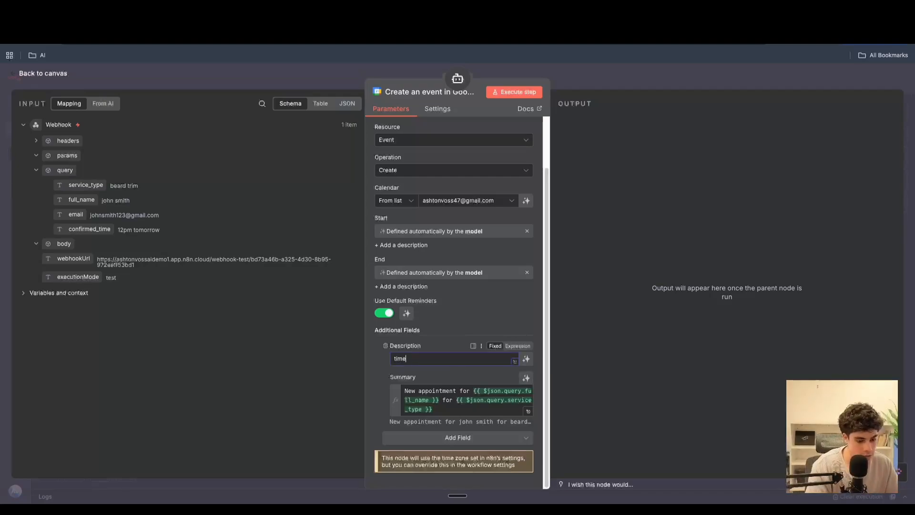
{"action": "type", "text": ":"}
{"action": "left_click_drag", "start_coordinate": [86, 229], "coordinate": [440, 364]}
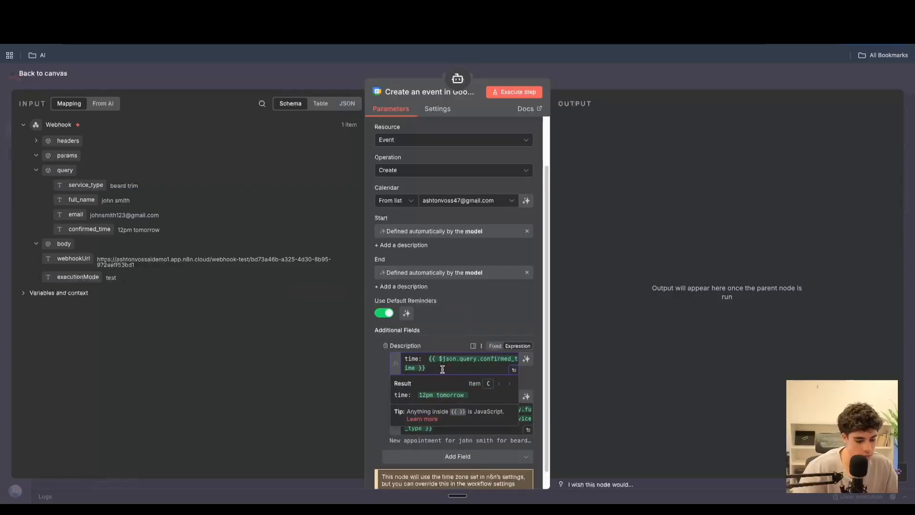
{"action": "key", "text": "Return"}
{"action": "left_click", "coordinate": [429, 360]}
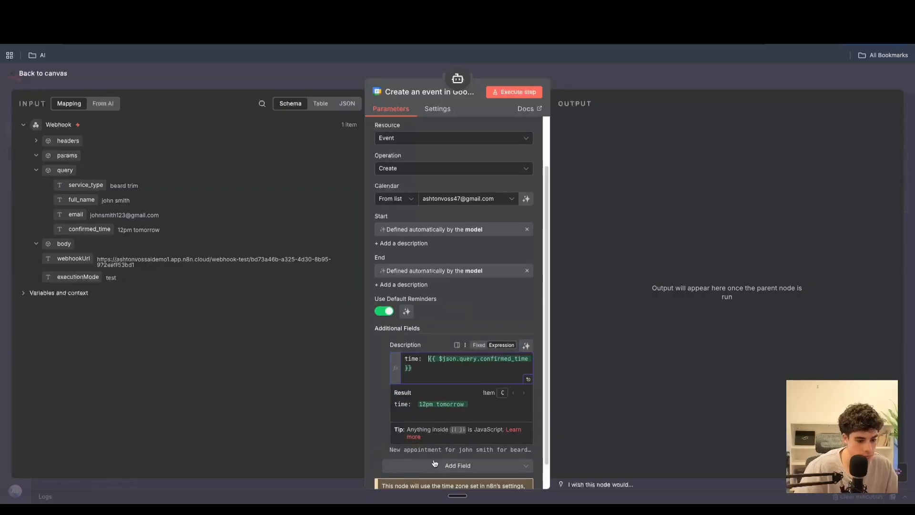
- Add an email line to the event Description mapped to the webhook query's email field
{"action": "key", "text": "BackSpace"}
{"action": "left_click", "coordinate": [435, 463]}
{"action": "key", "text": "Escape"}
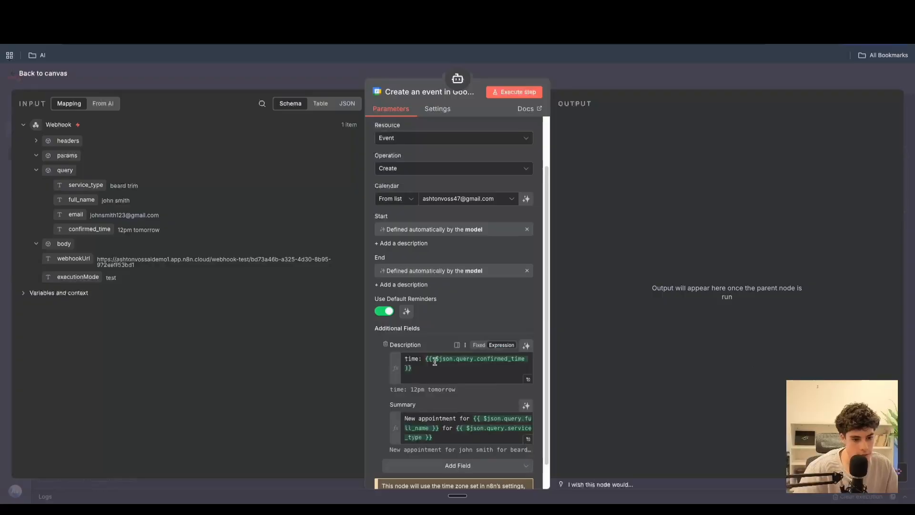
{"action": "left_click", "coordinate": [433, 367]}
{"action": "key", "text": "Return"}
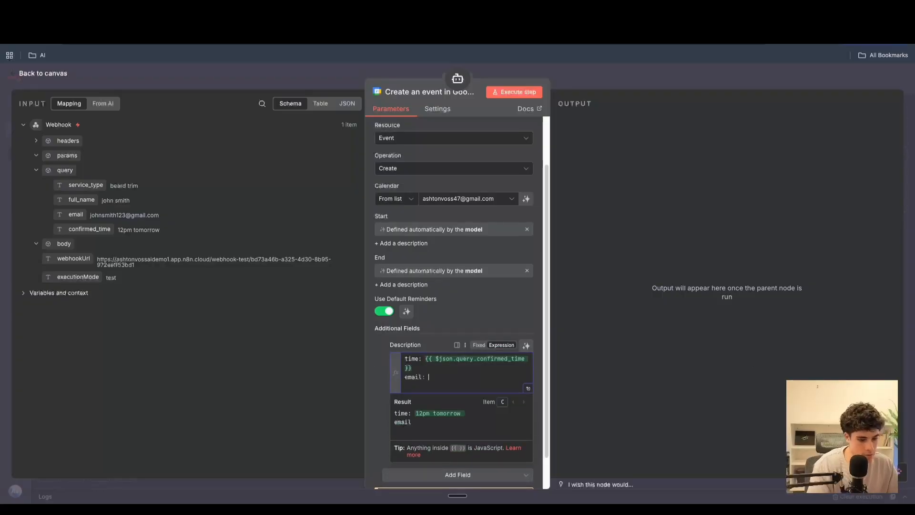
{"action": "left_click_drag", "start_coordinate": [67, 216], "coordinate": [436, 379]}
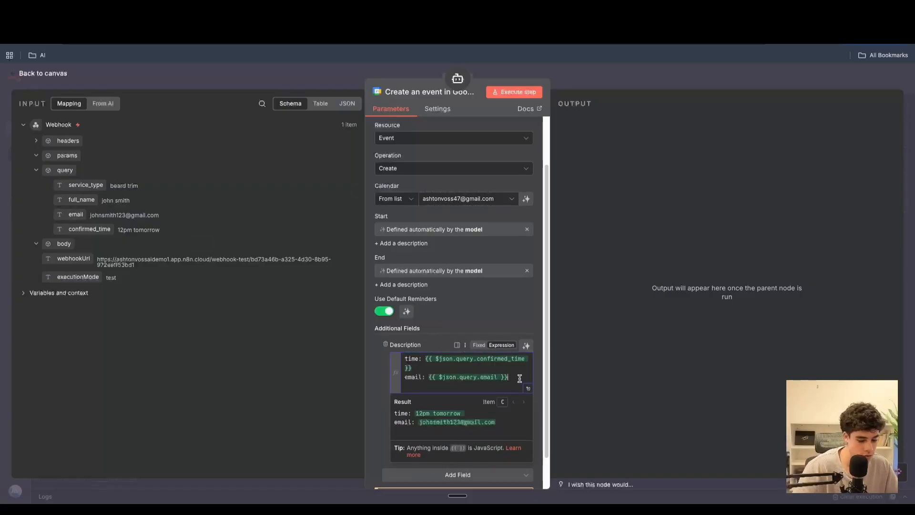
- Add a "full name:" line to the Description mapped to the webhook query's full_name field
{"action": "key", "text": "Return"}
{"action": "type", "text": "tull name:"}
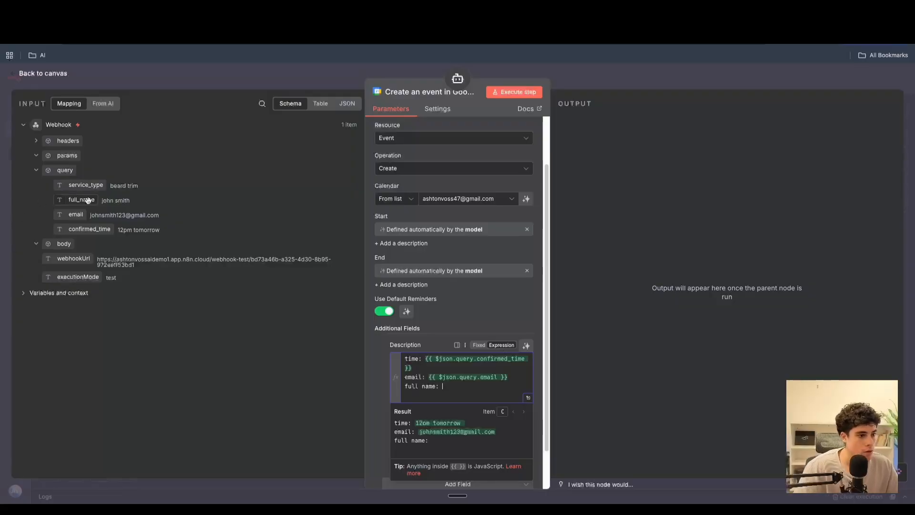
{"action": "left_click_drag", "start_coordinate": [82, 199], "coordinate": [460, 387]}
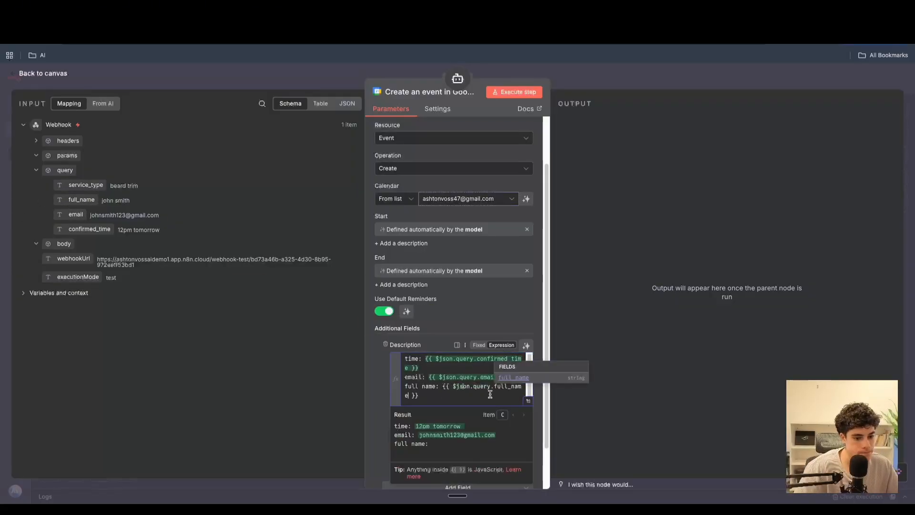
- Add a "service type:" line to the Description mapped to the webhook query's service_type field
{"action": "key", "text": "Return"}
{"action": "type", "text": "service type:"}
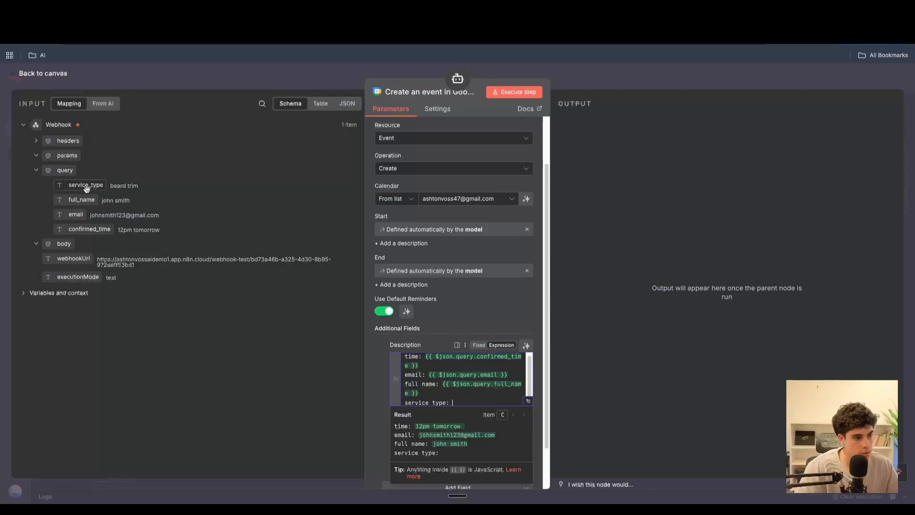
{"action": "left_click_drag", "start_coordinate": [86, 185], "coordinate": [483, 403]}
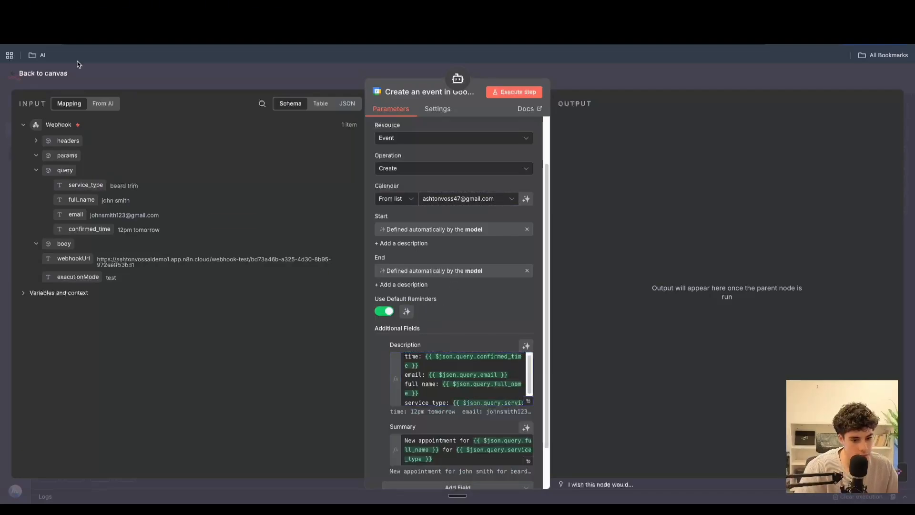
- Add a Respond to Webhook node after the AI Agent node
{"action": "left_click", "coordinate": [42, 74]}
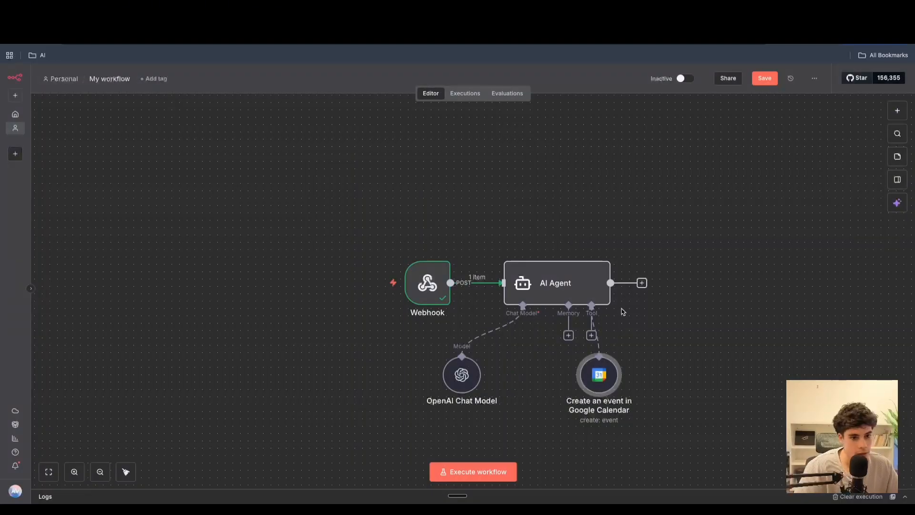
{"action": "left_click", "coordinate": [641, 283]}
{"action": "type", "text": "webr"}
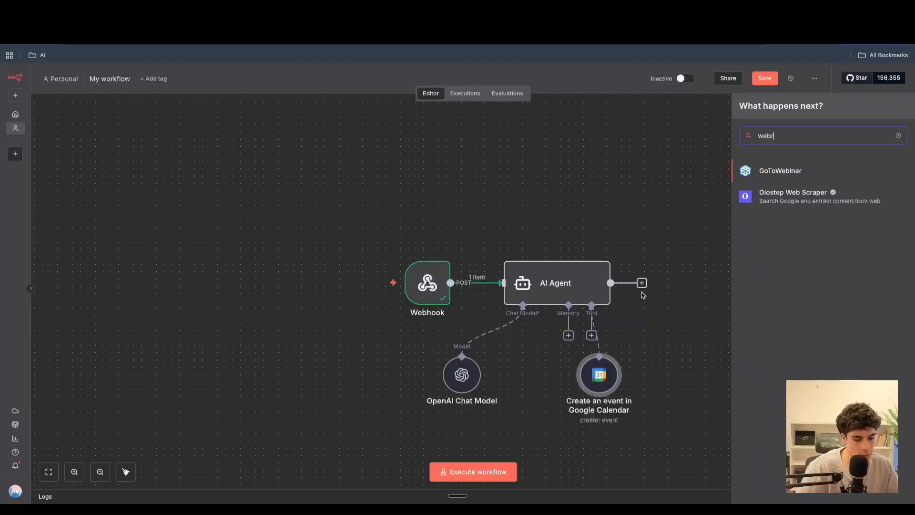
{"action": "key", "text": "BackSpace"}
{"action": "key", "text": "BackSpace"}
{"action": "key", "text": "BackSpace"}
{"action": "key", "text": "BackSpace"}
{"action": "type", "text": "res"}
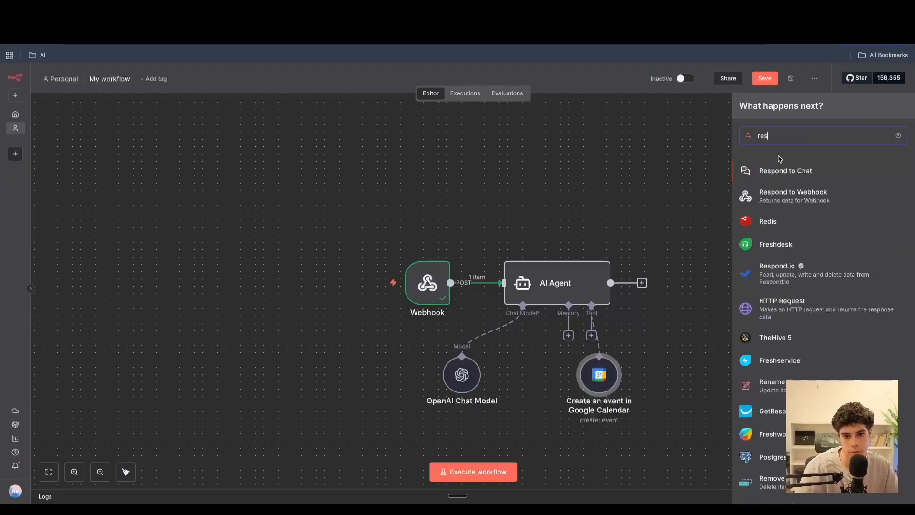
{"action": "key", "text": "Down"}
{"action": "key", "text": "Return"}
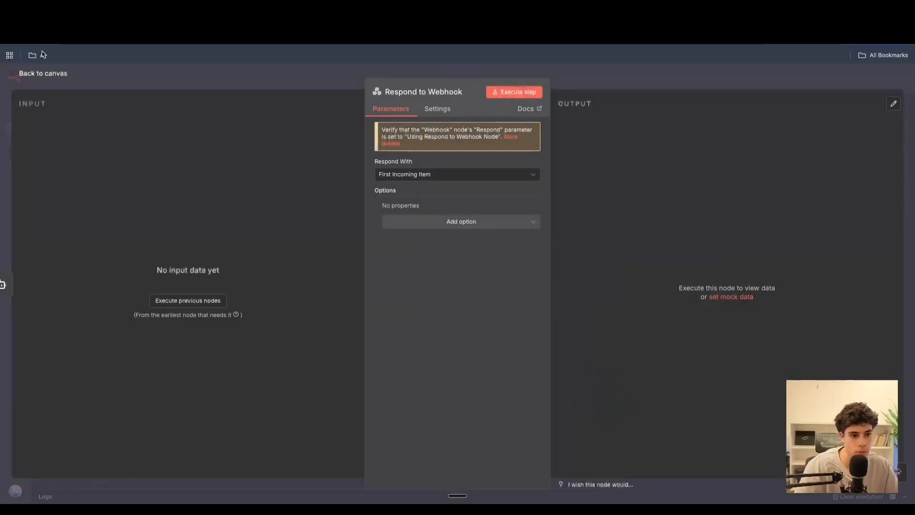
{"action": "left_click", "coordinate": [28, 74]}
{"action": "double_click", "coordinate": [565, 285]}
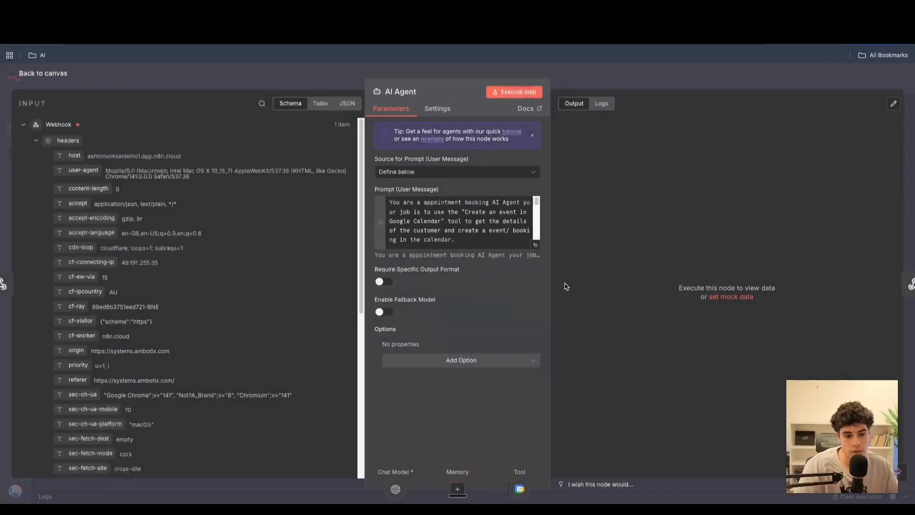
{"action": "left_click", "coordinate": [100, 84]}
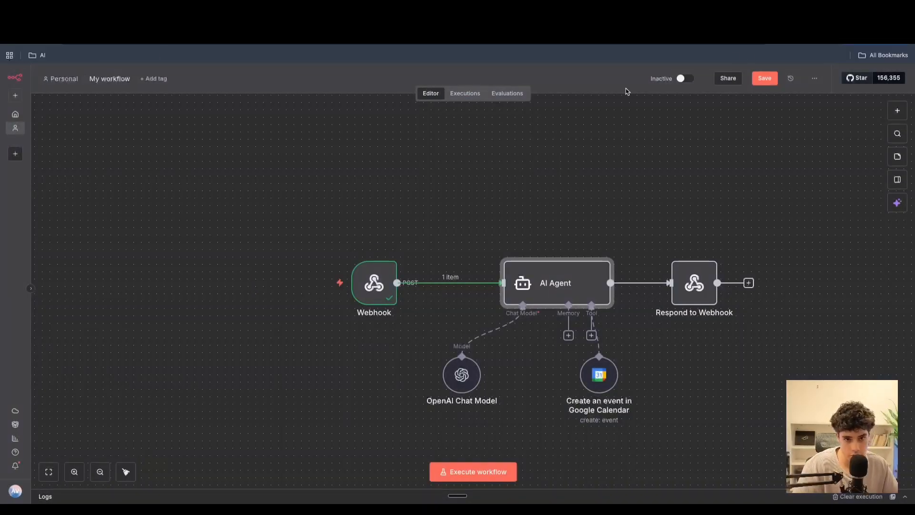
- Activate the workflow and copy the Webhook node's production URL
{"action": "left_click", "coordinate": [775, 84]}
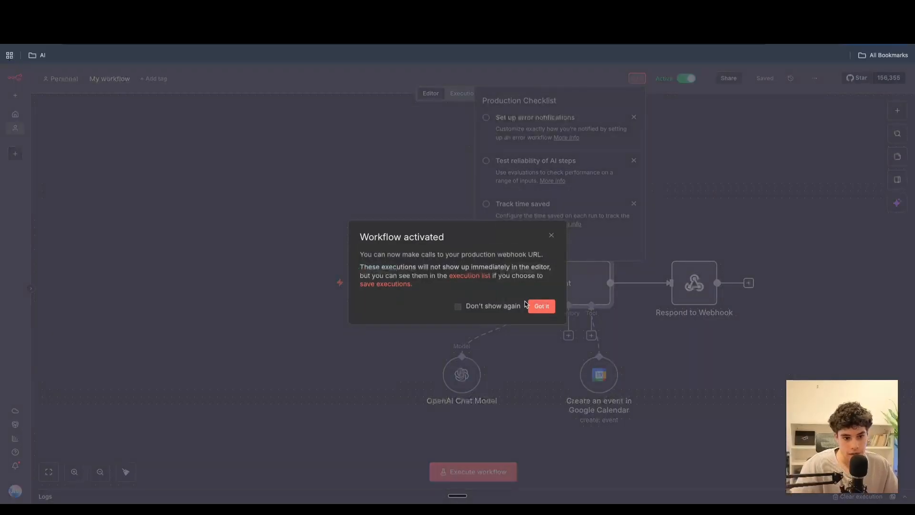
{"action": "left_click", "coordinate": [547, 308]}
{"action": "left_click", "coordinate": [399, 204]}
{"action": "double_click", "coordinate": [374, 283]}
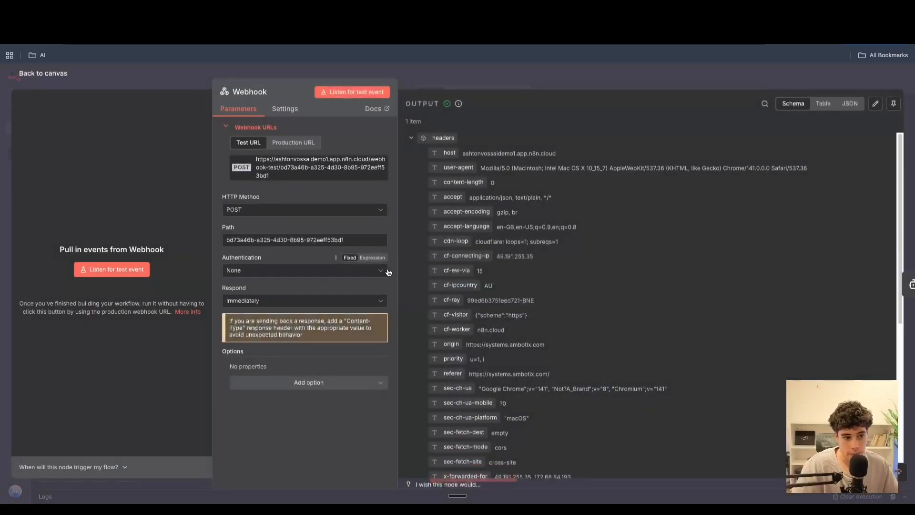
{"action": "left_click", "coordinate": [290, 141]}
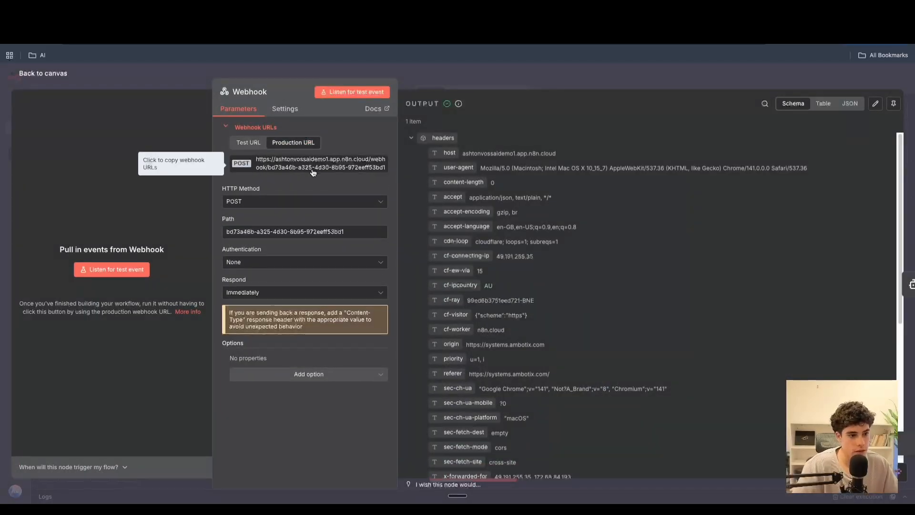
{"action": "left_click", "coordinate": [313, 172]}
- Replace the custom action's endpoint URL with the copied production webhook URL
{"action": "left_click", "coordinate": [143, 14]}
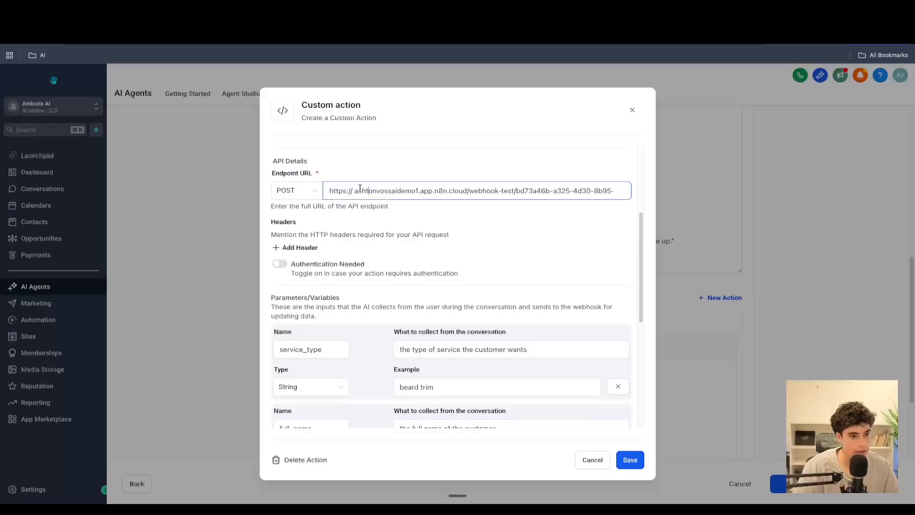
{"action": "left_click_drag", "start_coordinate": [356, 190], "coordinate": [748, 189]}
{"action": "key", "text": "super+v"}
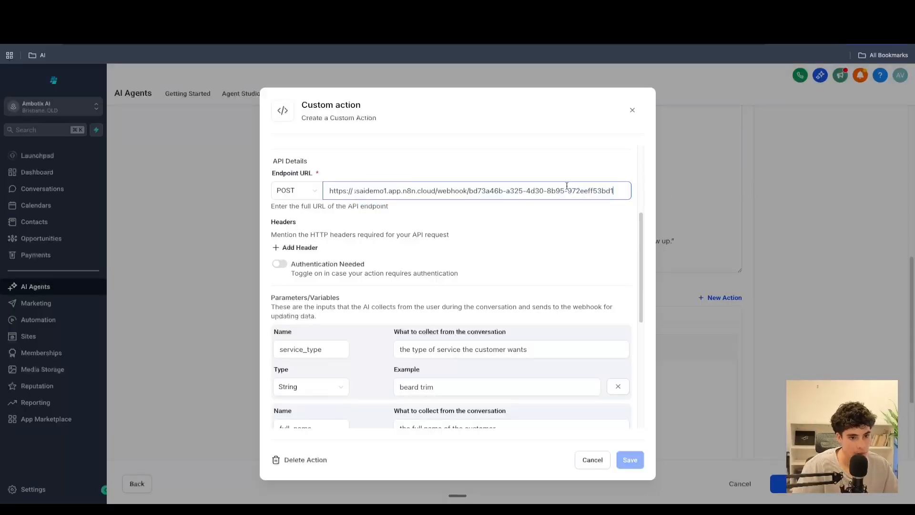
{"action": "left_click_drag", "start_coordinate": [568, 187], "coordinate": [249, 189]}
{"action": "left_click", "coordinate": [372, 191]}
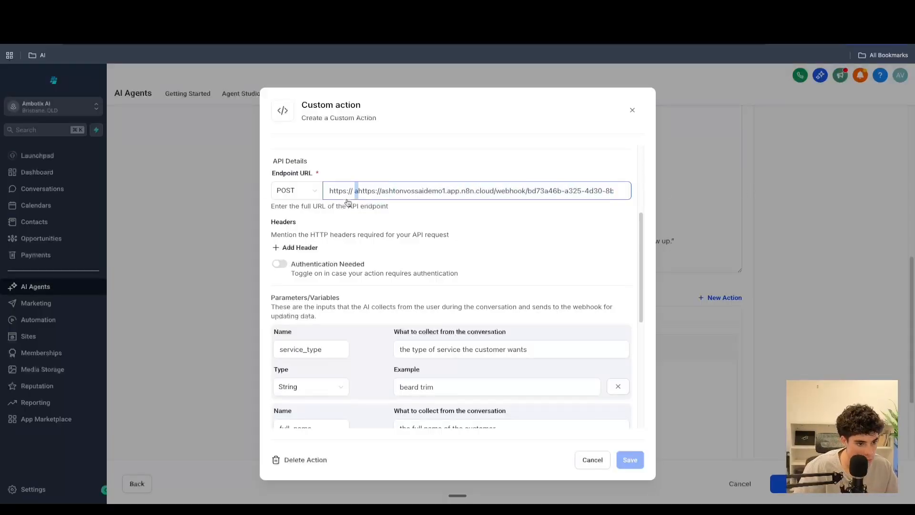
{"action": "left_click_drag", "start_coordinate": [379, 191], "coordinate": [355, 191]}
{"action": "key", "text": "BackSpace"}
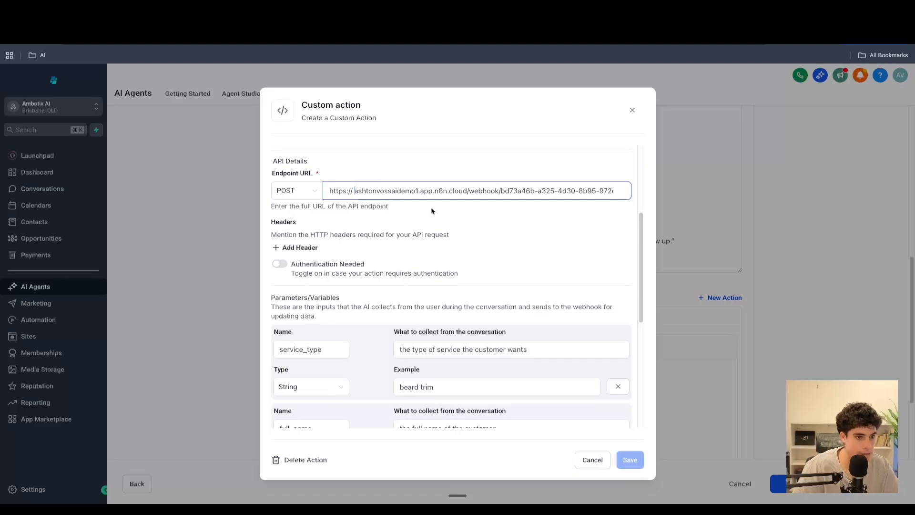
{"action": "scroll", "coordinate": [561, 340], "scroll_direction": "down", "scroll_amount": 5}
{"action": "scroll", "coordinate": [492, 321], "scroll_direction": "up", "scroll_amount": 4}
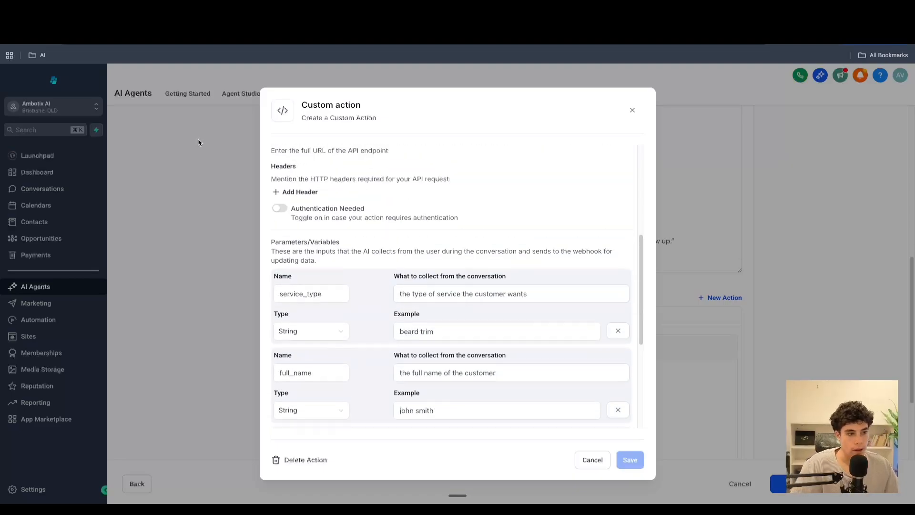
- Rename the workflow to ghl book appointment
{"action": "left_click", "coordinate": [168, 7]}
{"action": "left_click", "coordinate": [308, 132]}
{"action": "left_click", "coordinate": [81, 28]}
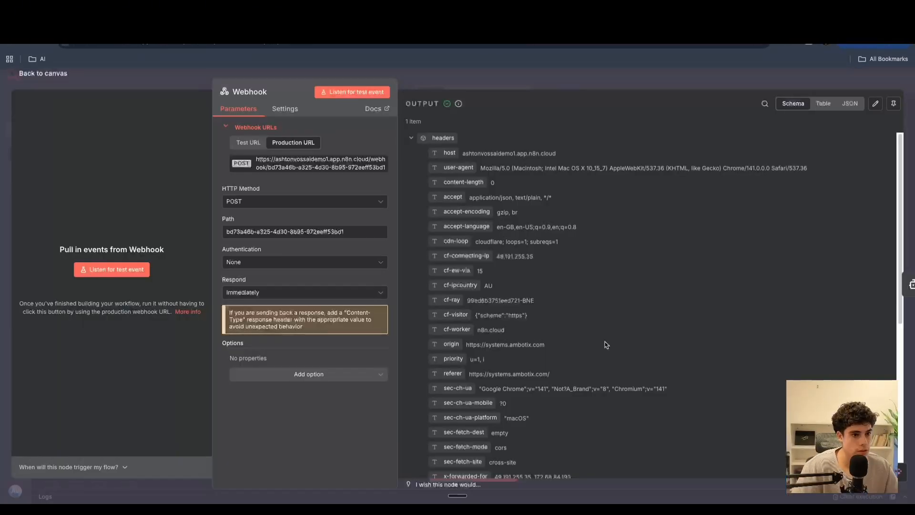
{"action": "left_click", "coordinate": [70, 77]}
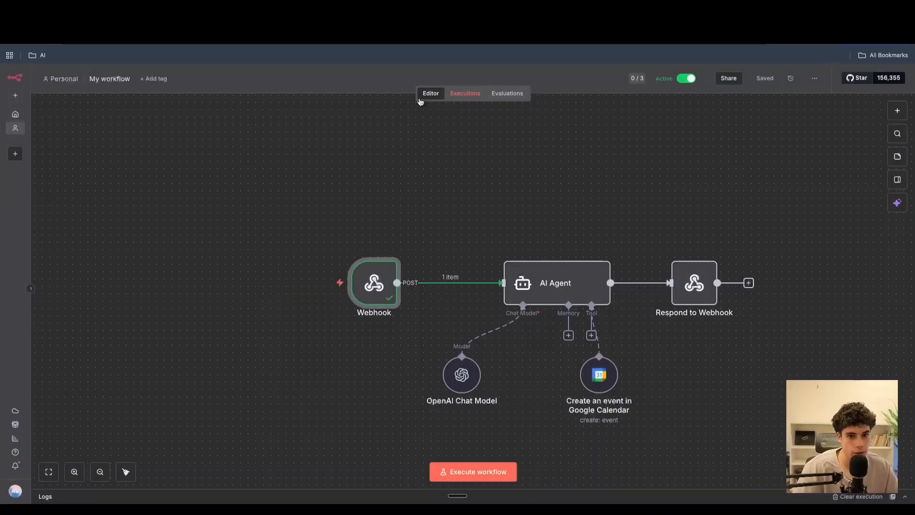
{"action": "left_click", "coordinate": [466, 95]}
{"action": "left_click", "coordinate": [103, 78]}
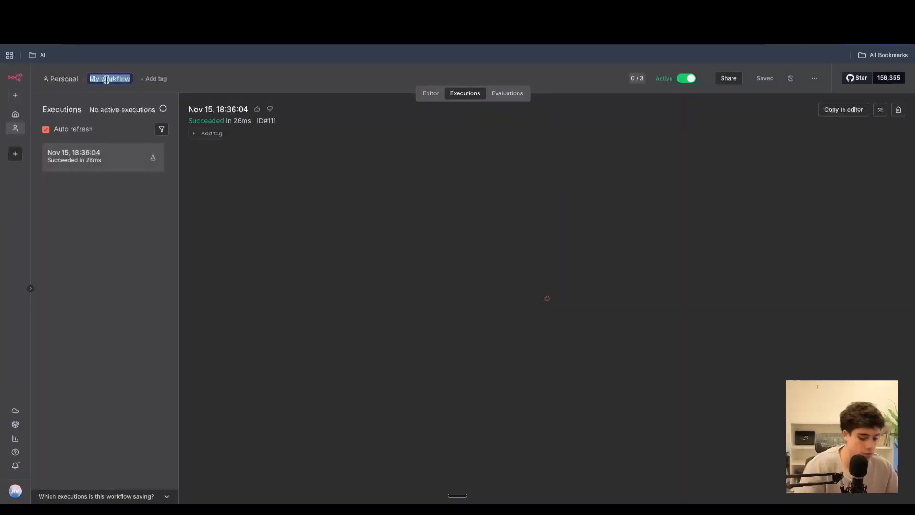
{"action": "key", "text": "BackSpace"}
{"action": "type", "text": "g"}
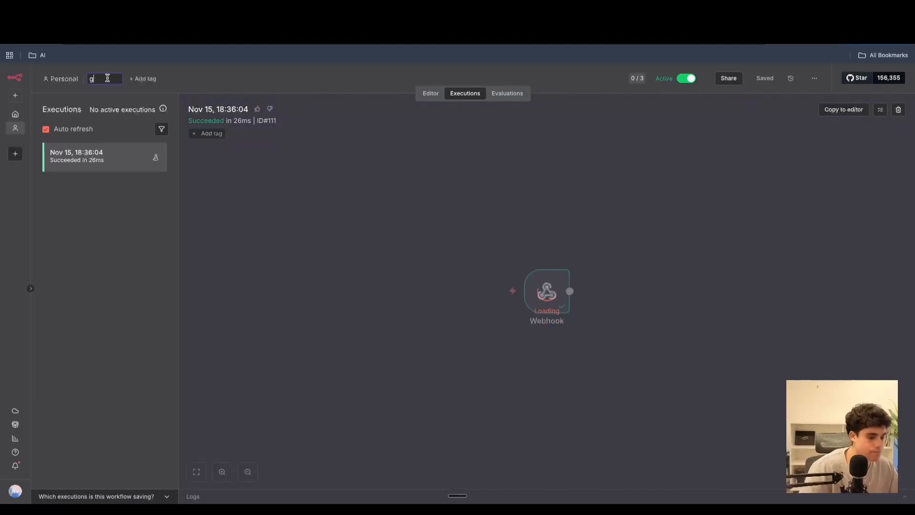
{"action": "type", "text": "hl"}
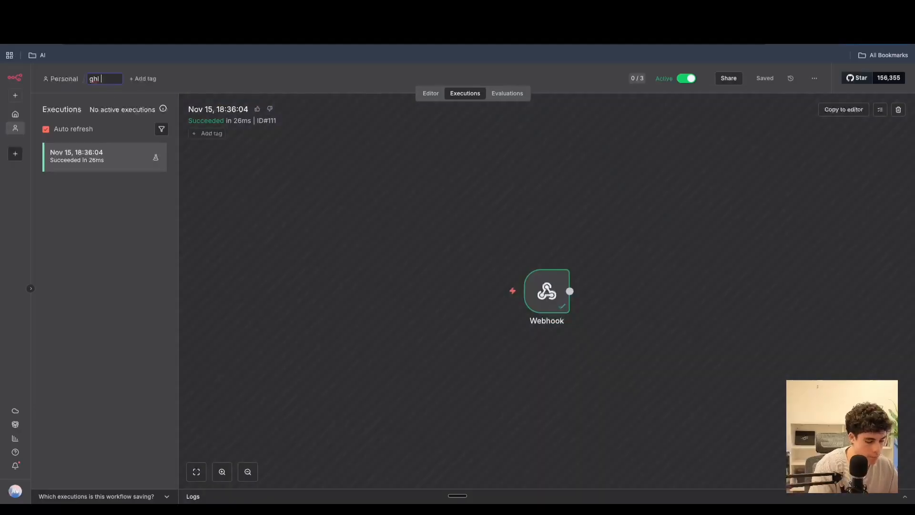
{"action": "type", "text": " book appoi"}
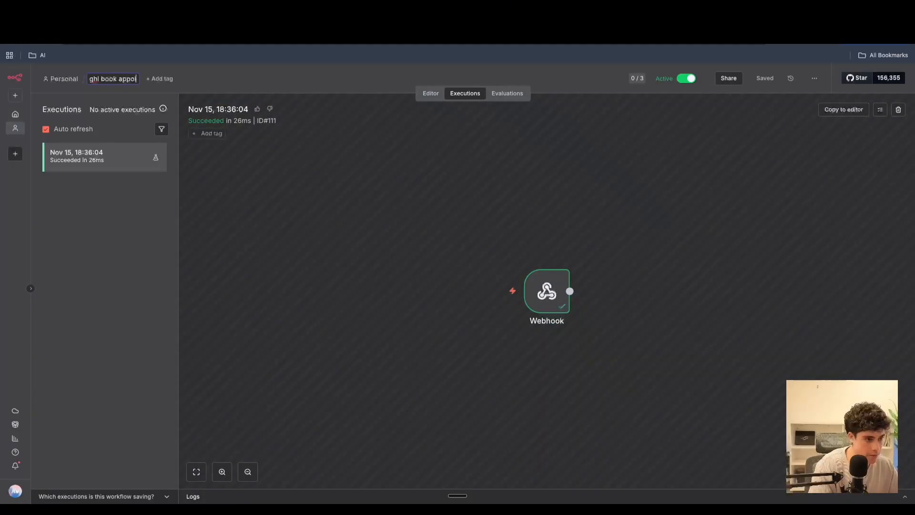
{"action": "type", "text": "n"}
{"action": "type", "text": "t"}
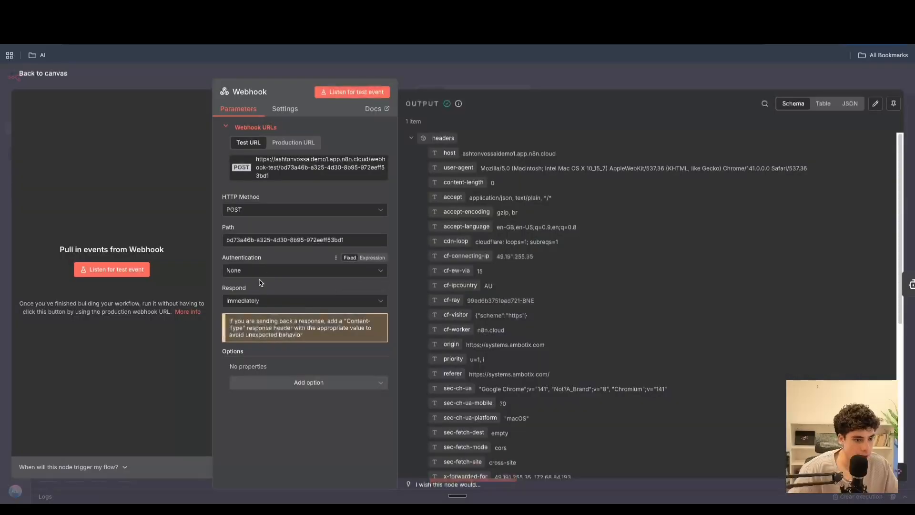
- Set the Webhook node's Respond option to Using 'Respond to Webhook' Node and save the workflow
{"action": "left_click", "coordinate": [305, 300]}
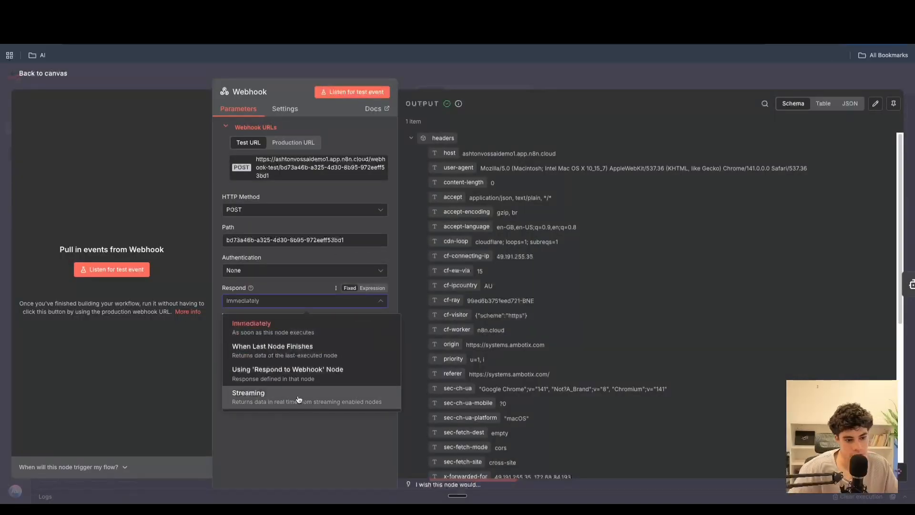
{"action": "left_click", "coordinate": [199, 285]}
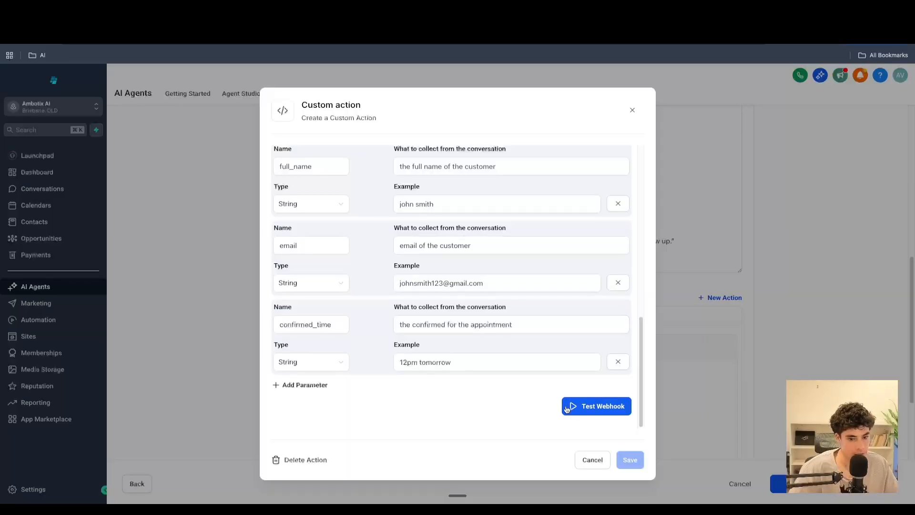
{"action": "left_click", "coordinate": [594, 412]}
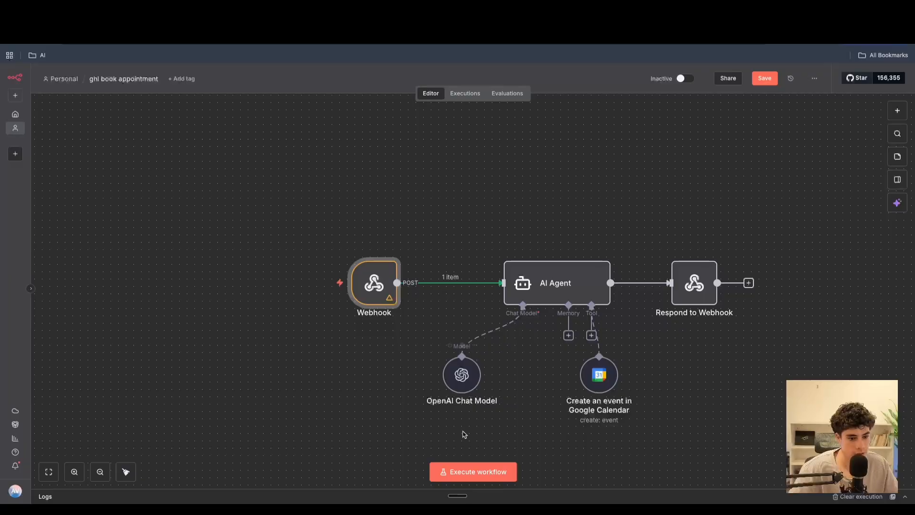
{"action": "left_click", "coordinate": [765, 78]}
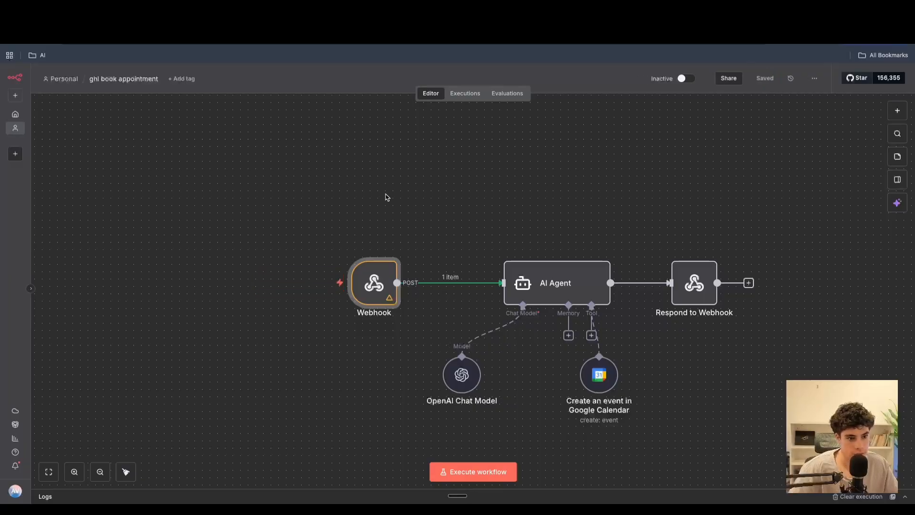
{"action": "left_click_drag", "start_coordinate": [374, 283], "coordinate": [382, 271]}
{"action": "double_click", "coordinate": [383, 271]}
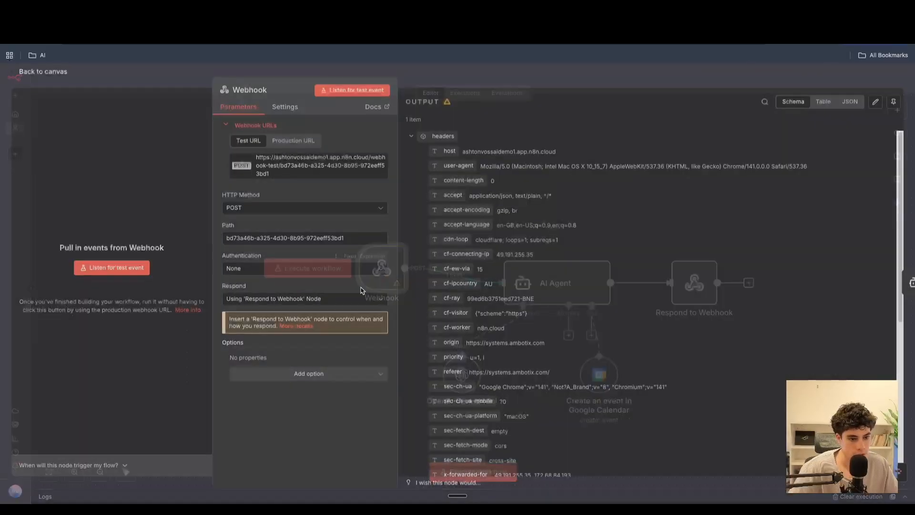
{"action": "left_click", "coordinate": [54, 73]}
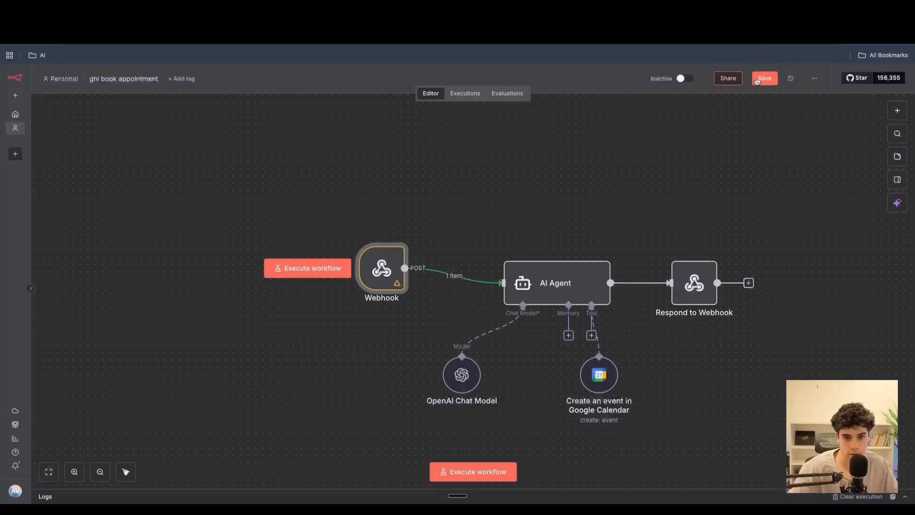
{"action": "left_click", "coordinate": [758, 77]}
- Review the workflow's executions and test the custom action's webhook again
{"action": "left_click", "coordinate": [471, 94]}
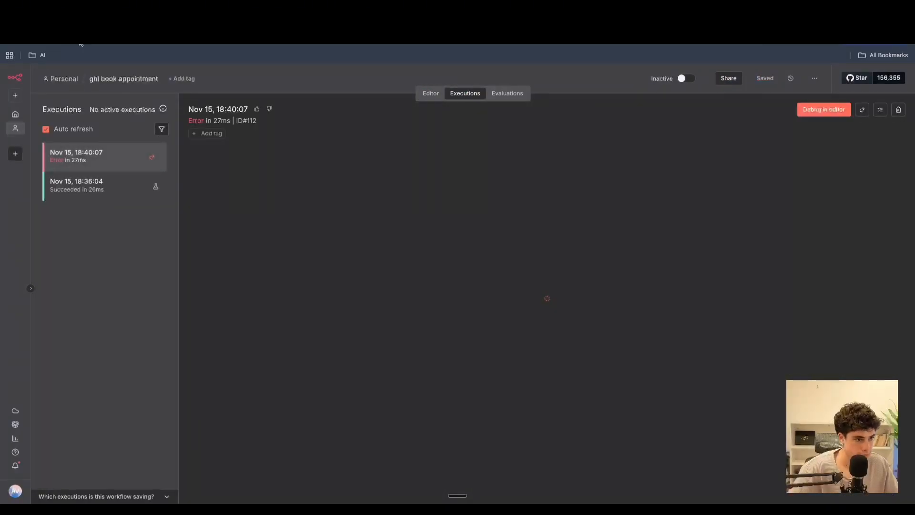
{"action": "left_click", "coordinate": [84, 19]}
{"action": "scroll", "coordinate": [416, 351], "scroll_direction": "down", "scroll_amount": 4}
{"action": "left_click", "coordinate": [588, 404]}
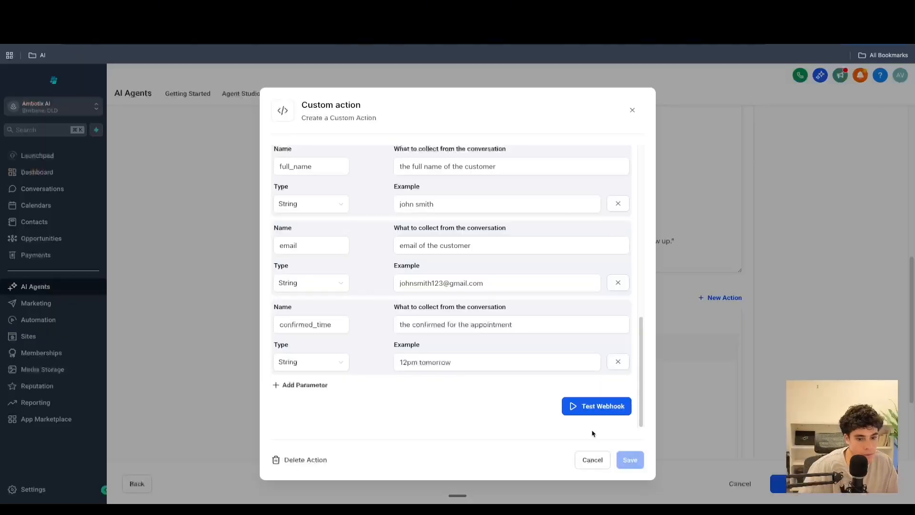
- Test the book_appointment custom action's webhook
{"action": "left_click", "coordinate": [591, 411]}
{"action": "scroll", "coordinate": [453, 395], "scroll_direction": "down", "scroll_amount": 4}
{"action": "left_click", "coordinate": [618, 408]}
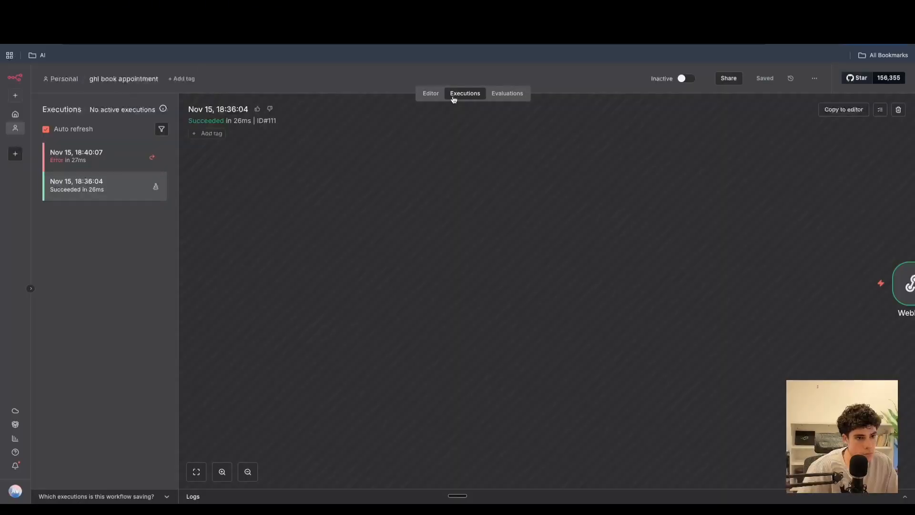
- Open the workflow's Webhook node and copy its production URL
{"action": "left_click", "coordinate": [431, 93]}
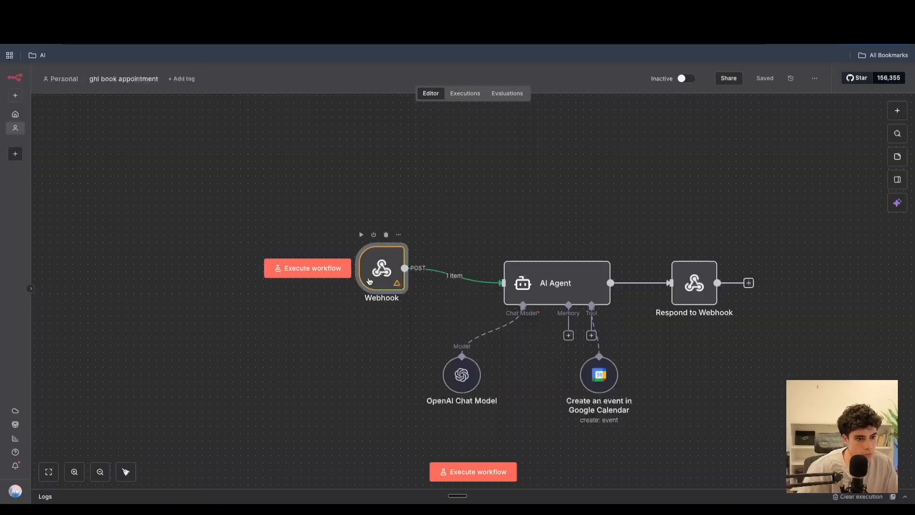
{"action": "left_click_drag", "start_coordinate": [370, 281], "coordinate": [362, 303]}
{"action": "double_click", "coordinate": [388, 295]}
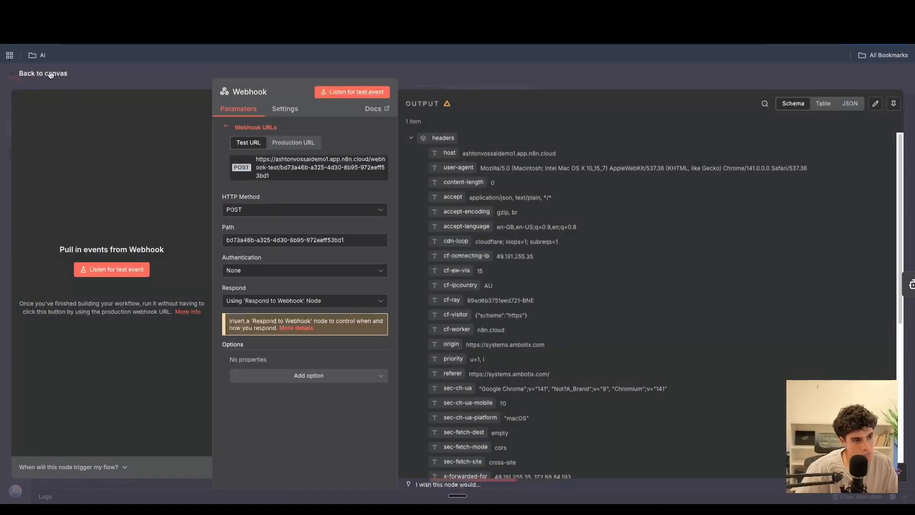
{"action": "left_click", "coordinate": [54, 74]}
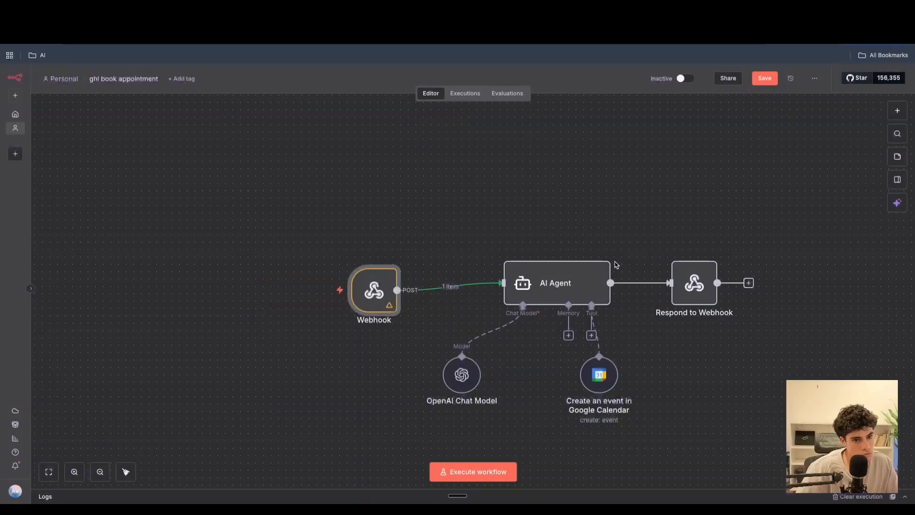
{"action": "double_click", "coordinate": [364, 291]}
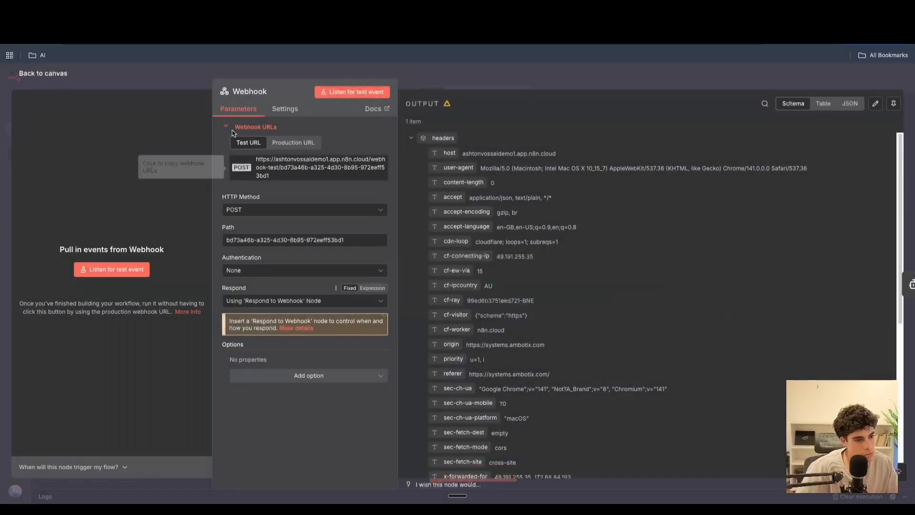
{"action": "left_click", "coordinate": [293, 142]}
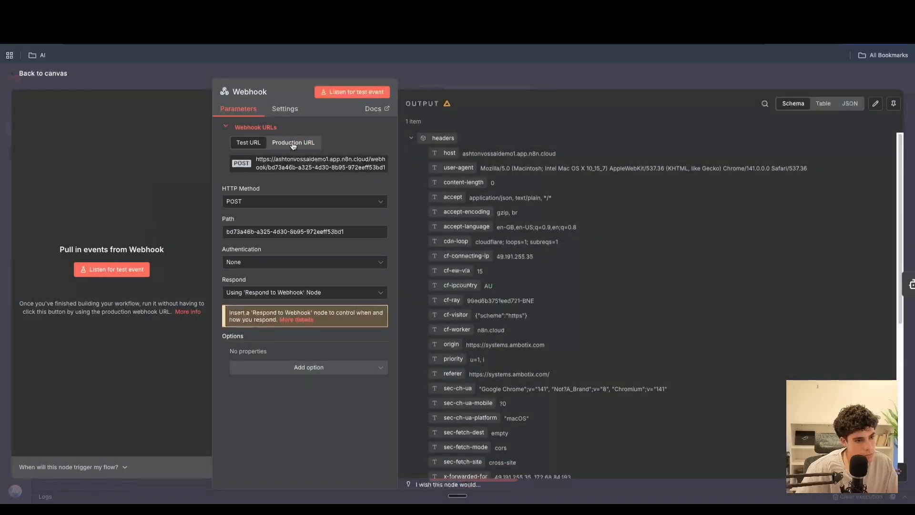
{"action": "left_click", "coordinate": [305, 163]}
{"action": "left_click", "coordinate": [143, 29]}
{"action": "scroll", "coordinate": [458, 266], "scroll_direction": "up", "scroll_amount": 10}
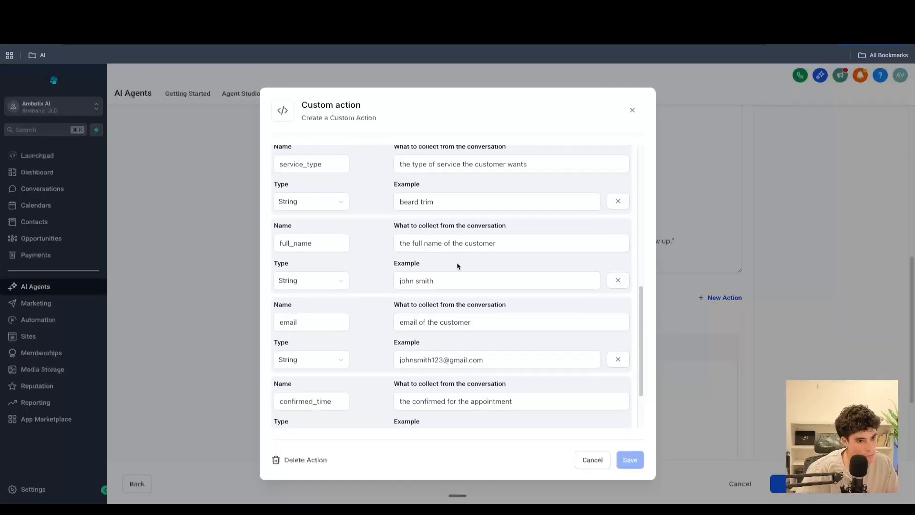
{"action": "left_click_drag", "start_coordinate": [588, 342], "coordinate": [313, 333]}
{"action": "key", "text": "BackSpace"}
{"action": "key", "text": "BackSpace"}
{"action": "key", "text": "super+v"}
{"action": "left_click", "coordinate": [380, 341]}
{"action": "left_click_drag", "start_coordinate": [378, 340], "coordinate": [315, 341]}
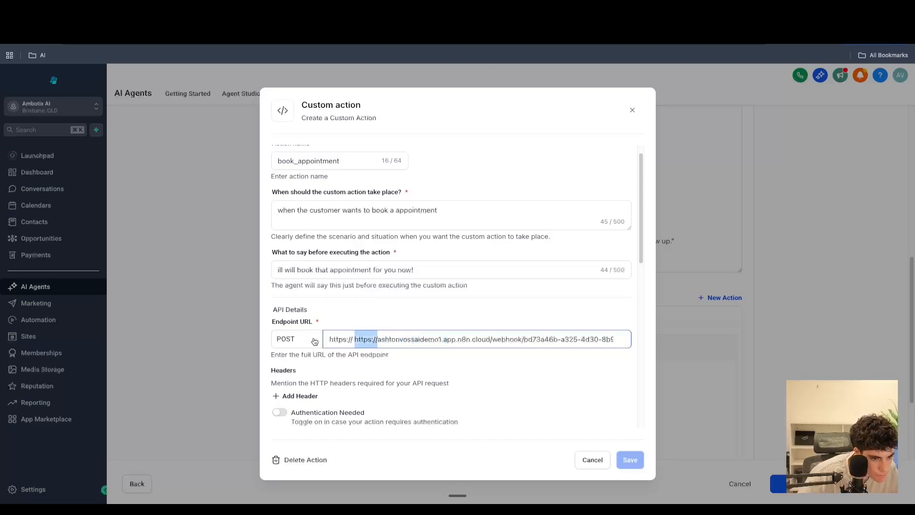
{"action": "key", "text": "BackSpace"}
- Start the webhook test for the custom action to bring up its test values form
{"action": "scroll", "coordinate": [429, 307], "scroll_direction": "down", "scroll_amount": 10}
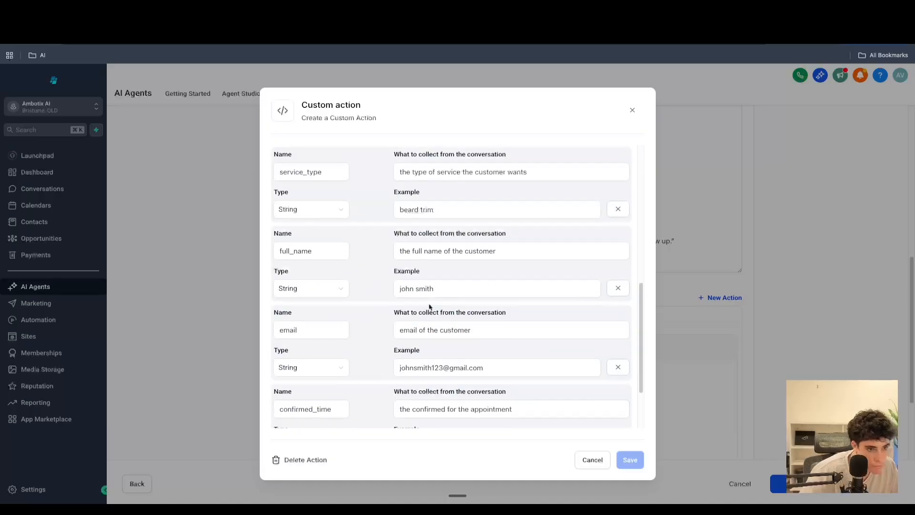
{"action": "left_click", "coordinate": [608, 407]}
{"action": "scroll", "coordinate": [608, 407], "scroll_direction": "down", "scroll_amount": 4}
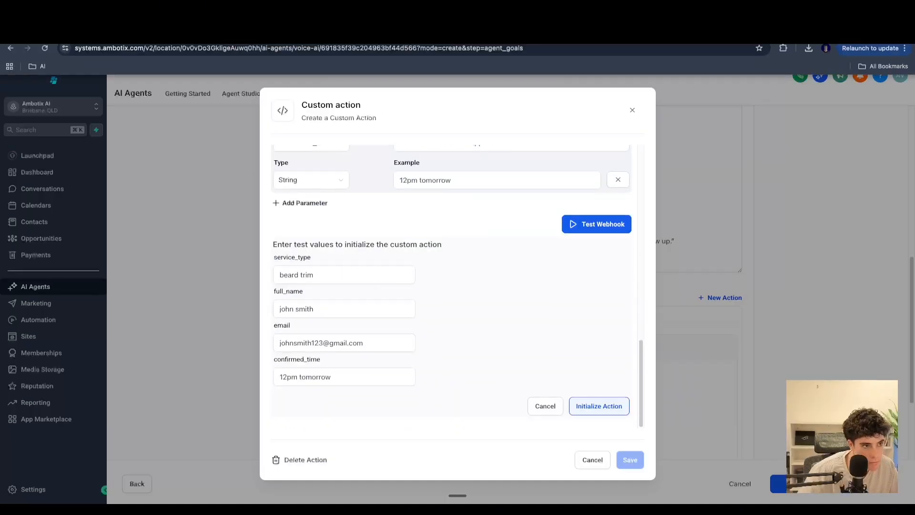
- Activate the ghl book appointment workflow
{"action": "left_click", "coordinate": [72, 29]}
{"action": "left_click", "coordinate": [26, 73]}
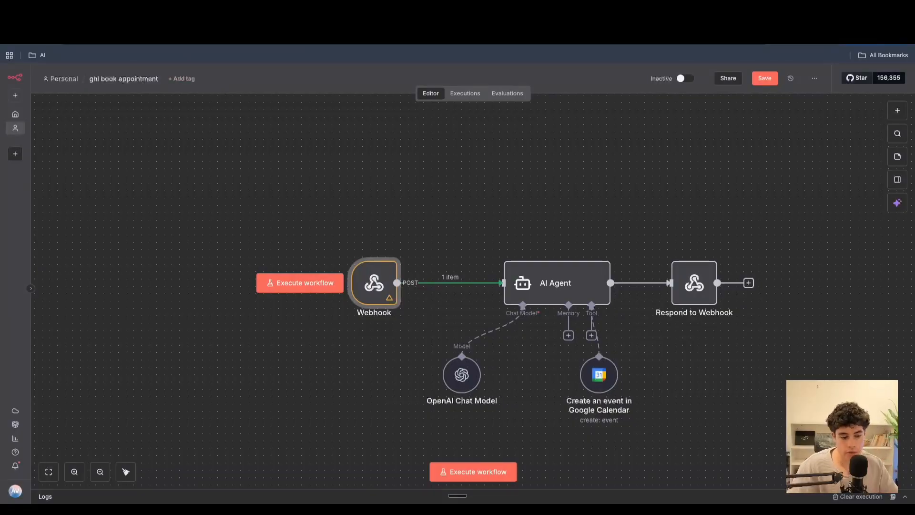
{"action": "left_click", "coordinate": [685, 79]}
{"action": "left_click", "coordinate": [531, 305]}
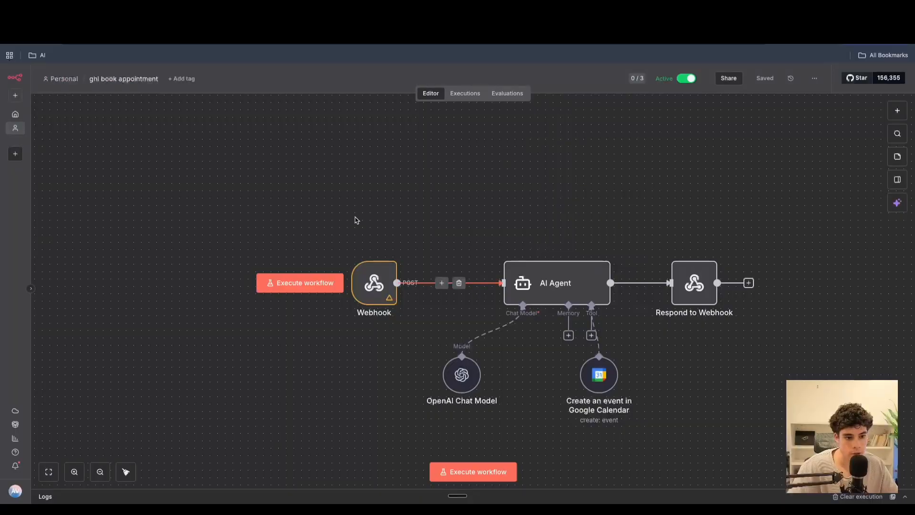
- Check the Webhook node's production URL and open the workflow's executions list
{"action": "double_click", "coordinate": [373, 283]}
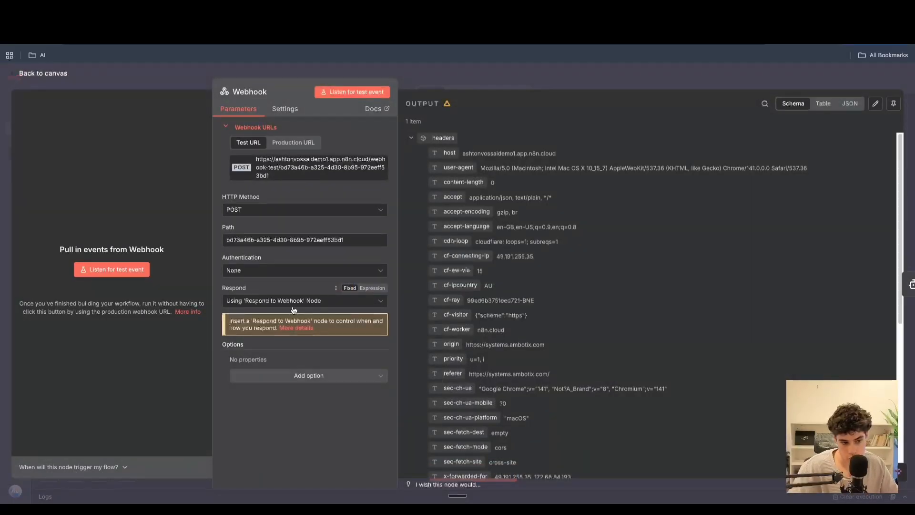
{"action": "left_click", "coordinate": [293, 143]}
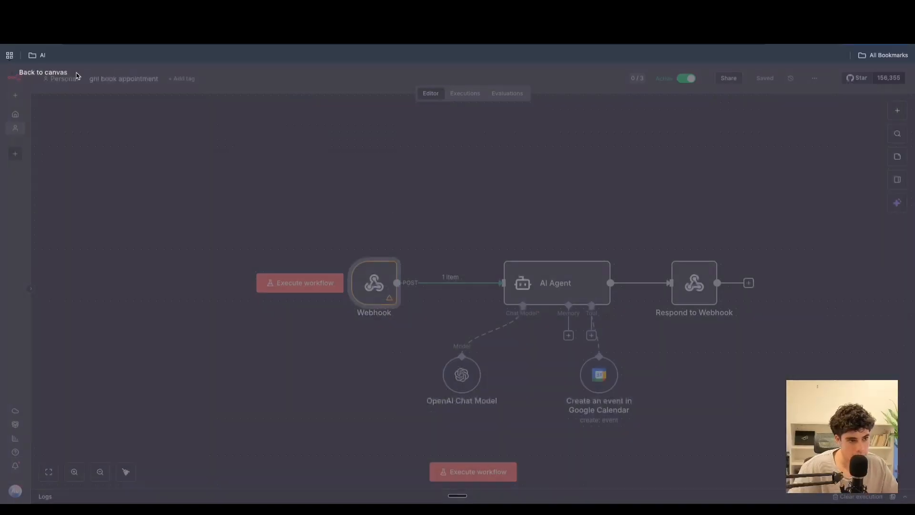
{"action": "left_click", "coordinate": [69, 73]}
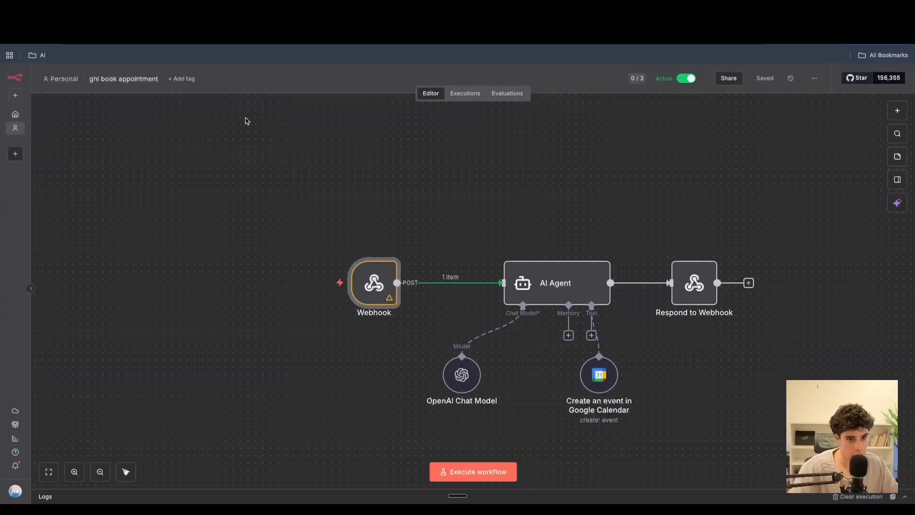
{"action": "left_click", "coordinate": [465, 93]}
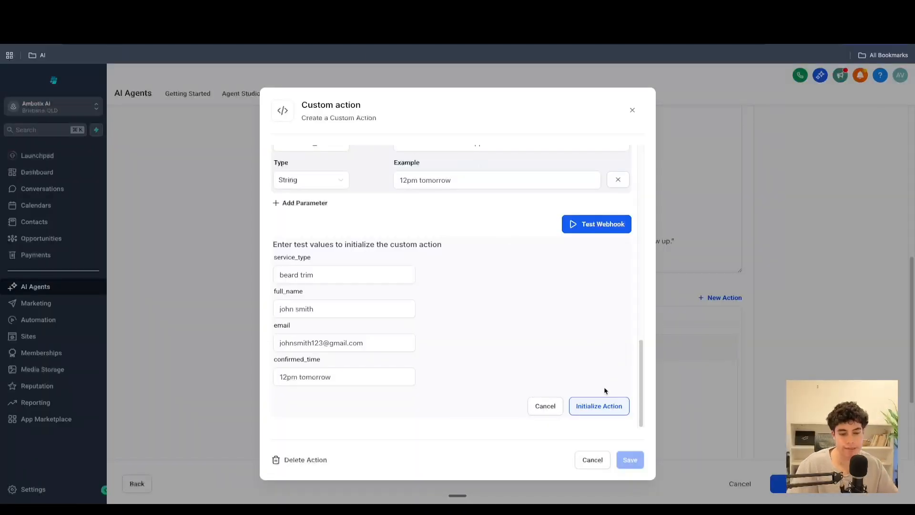
- Initialize the custom action with the test values beard trim, john smith, the email and 12pm tomorrow
{"action": "left_click", "coordinate": [603, 415]}
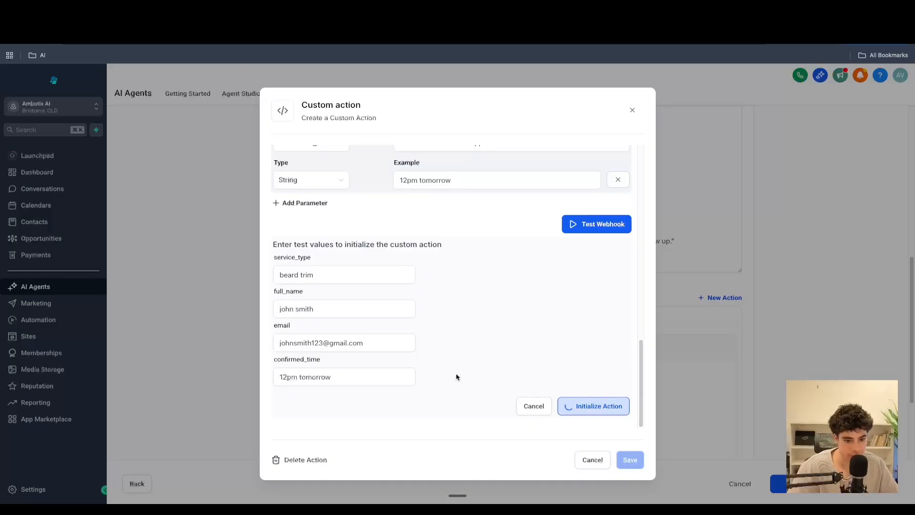
{"action": "left_click", "coordinate": [181, 14]}
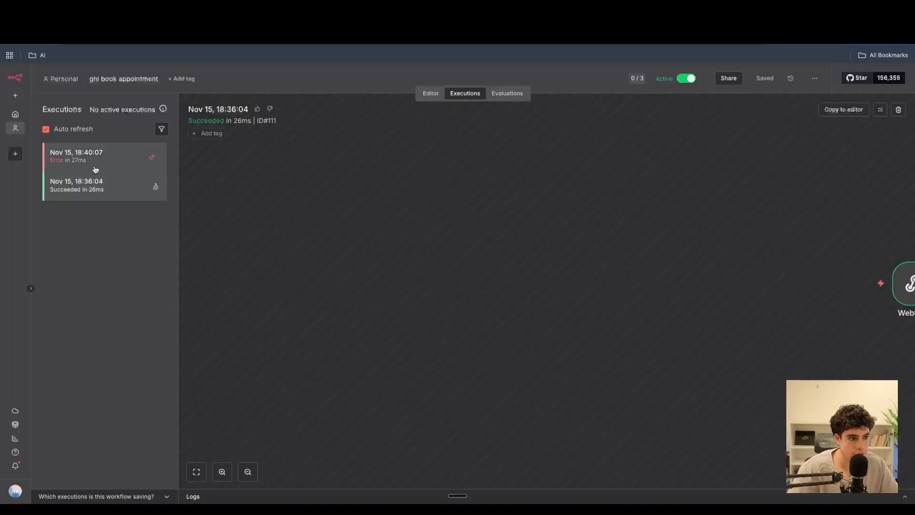
- Open the latest workflow execution and view the appointment event it created in Google Calendar
{"action": "left_click", "coordinate": [57, 160]}
{"action": "left_click", "coordinate": [98, 178]}
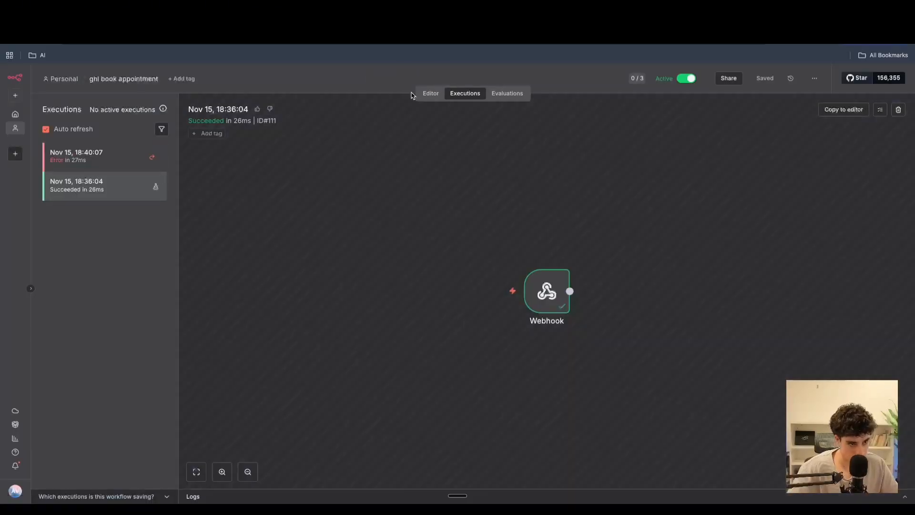
{"action": "left_click", "coordinate": [430, 93]}
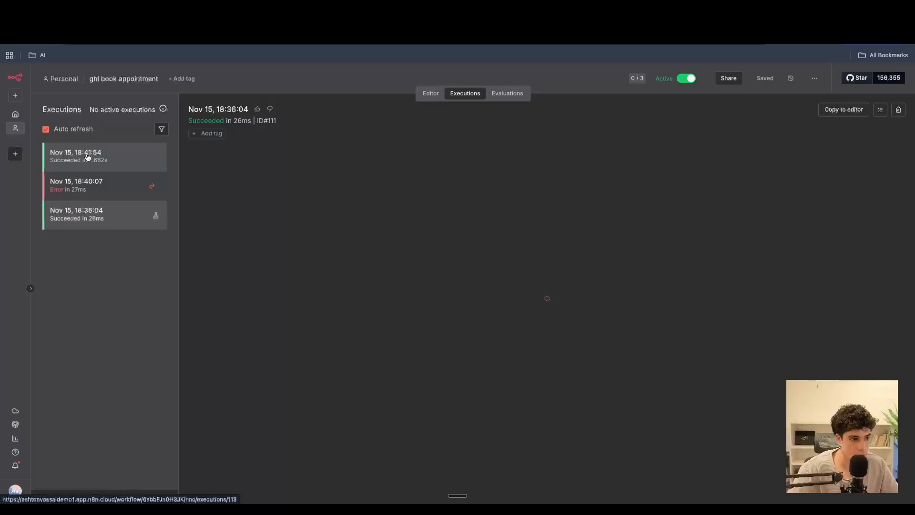
{"action": "left_click", "coordinate": [87, 158]}
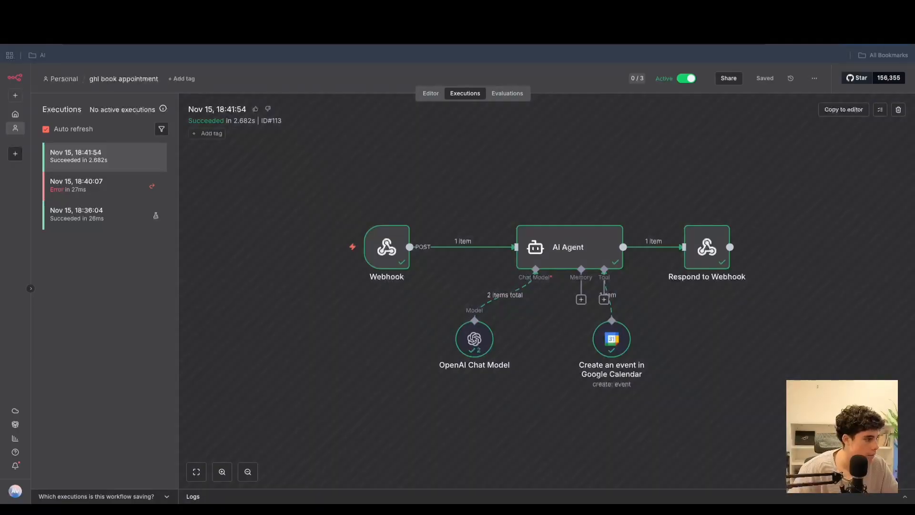
{"action": "key", "text": "ctrl+Tab"}
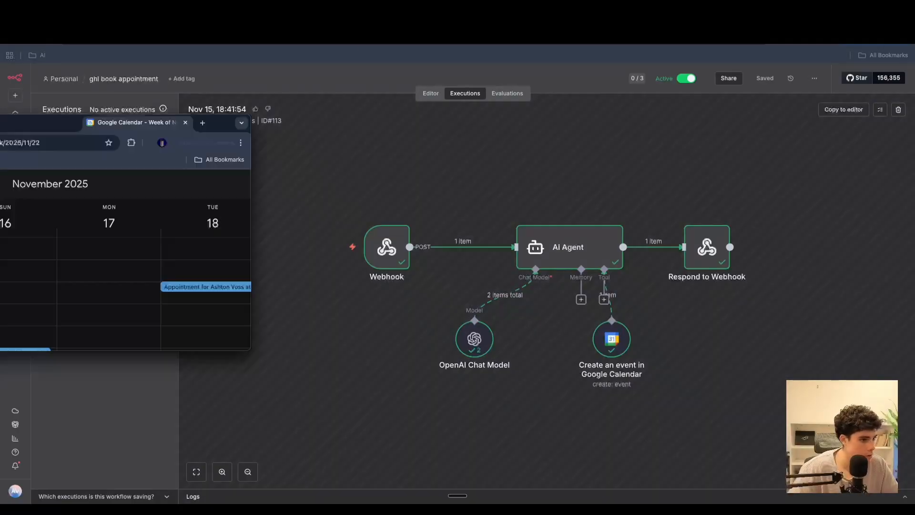
{"action": "left_click", "coordinate": [209, 252]}
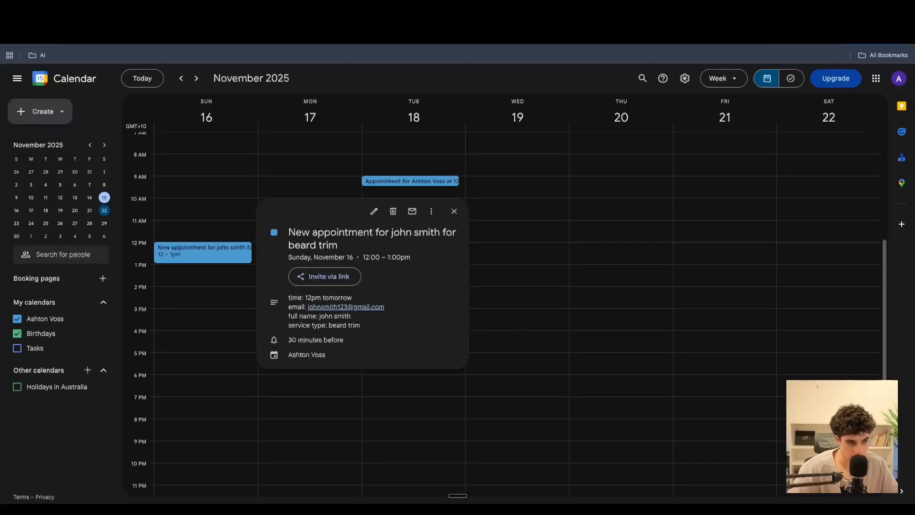
- Save the book_appointment custom action
{"action": "key", "text": "ctrl+Tab"}
{"action": "key", "text": "ctrl+Tab"}
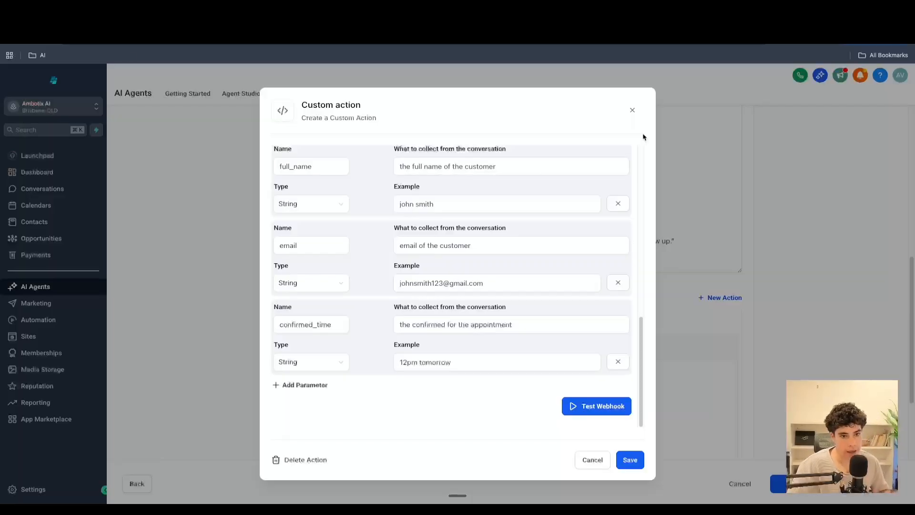
{"action": "left_click", "coordinate": [630, 461]}
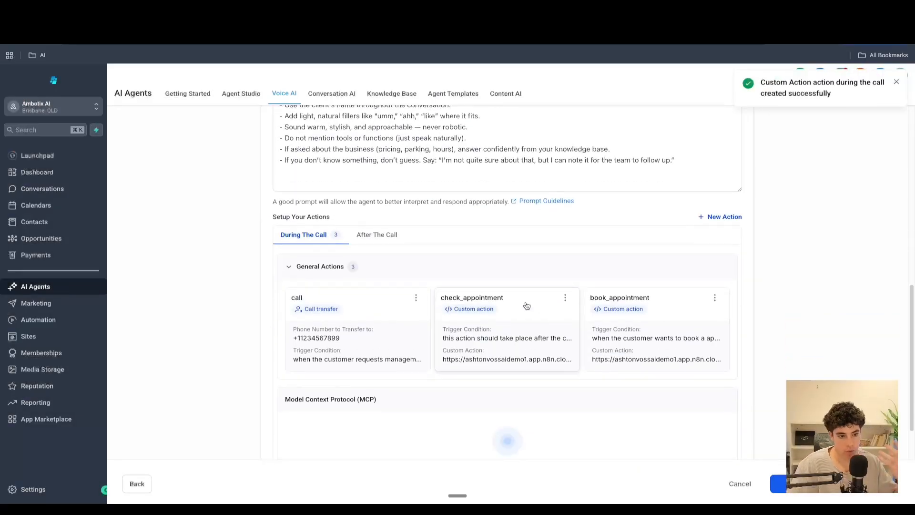
- Delete the call transfer action from the agent's actions
{"action": "left_click", "coordinate": [416, 299]}
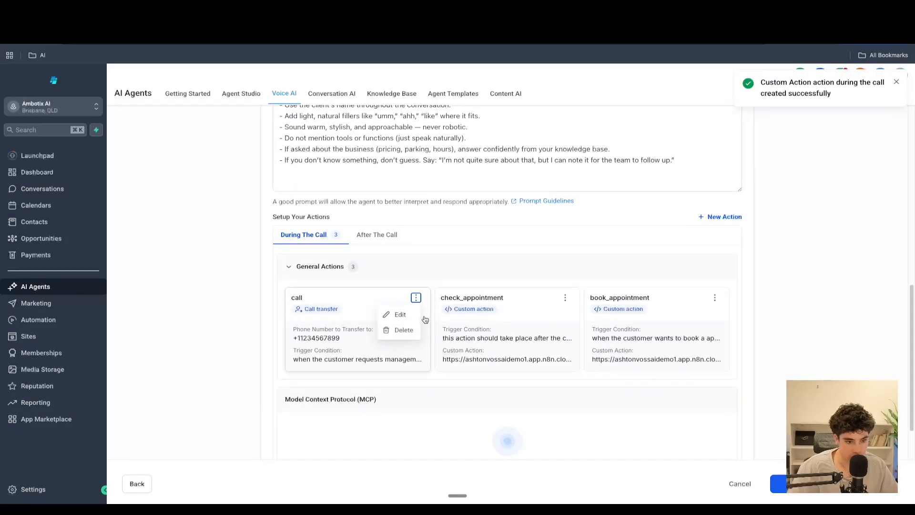
{"action": "left_click", "coordinate": [403, 336]}
{"action": "left_click", "coordinate": [552, 315]}
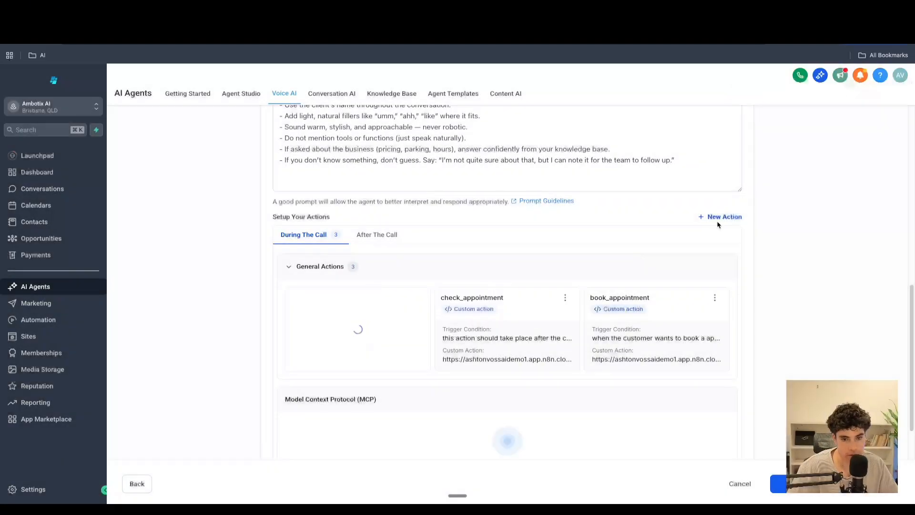
{"action": "left_click", "coordinate": [719, 219]}
{"action": "scroll", "coordinate": [572, 325], "scroll_direction": "down", "scroll_amount": 4}
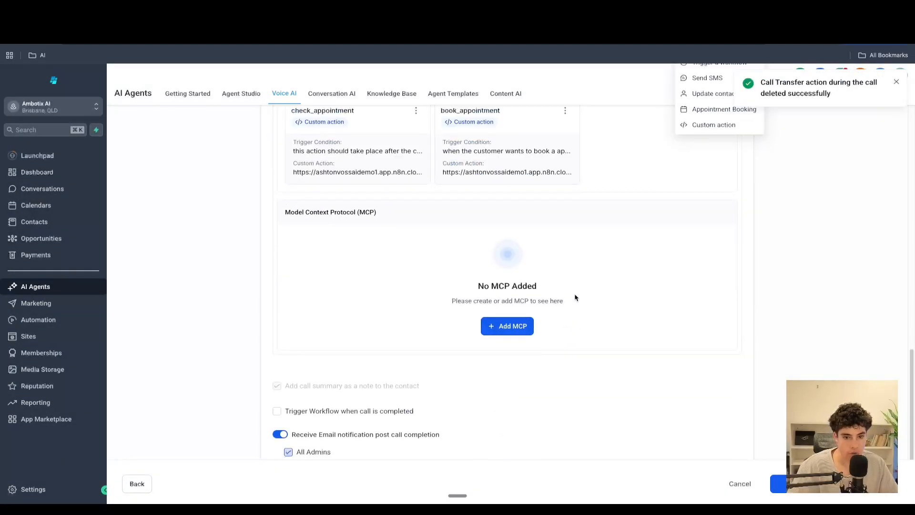
{"action": "scroll", "coordinate": [572, 267], "scroll_direction": "down", "scroll_amount": 2}
{"action": "scroll", "coordinate": [395, 206], "scroll_direction": "up", "scroll_amount": 2}
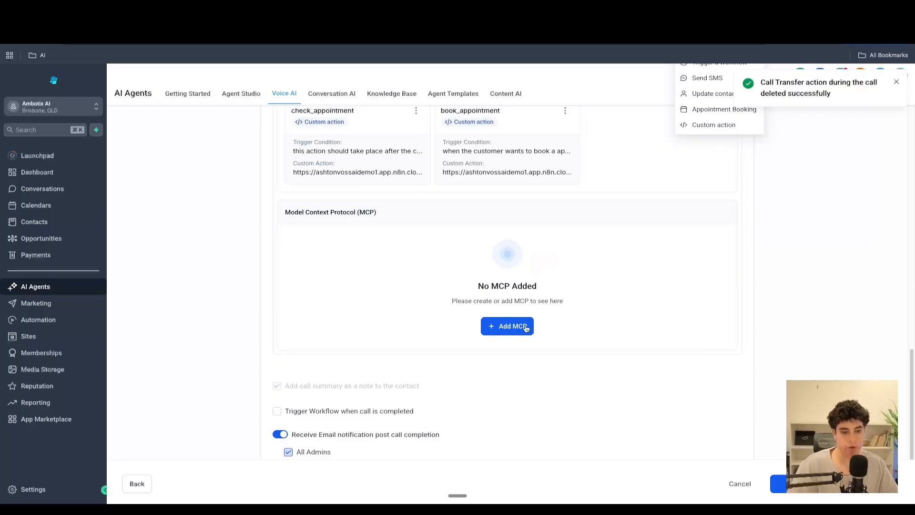
{"action": "left_click", "coordinate": [526, 327]}
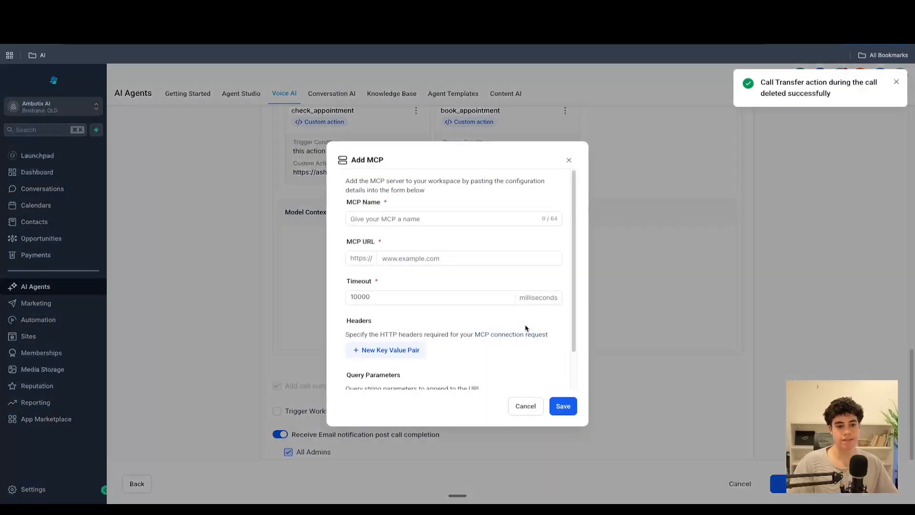
{"action": "left_click", "coordinate": [569, 161]}
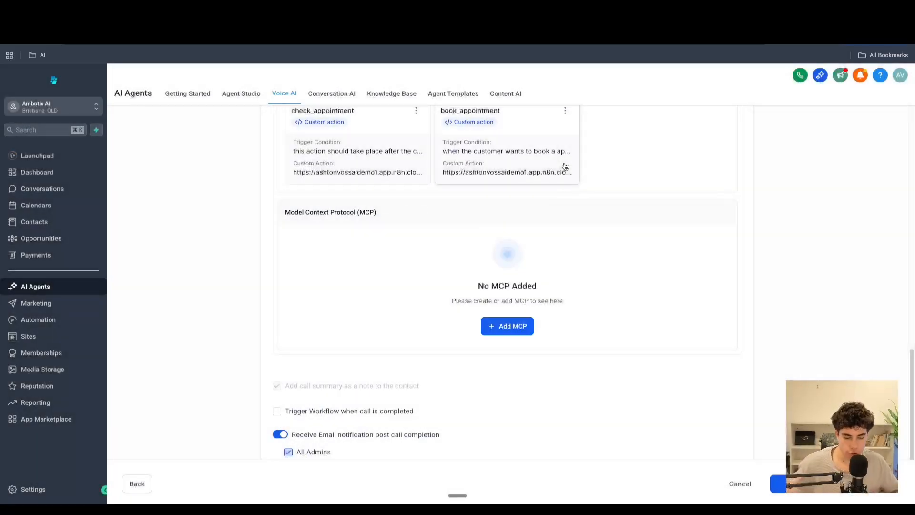
{"action": "scroll", "coordinate": [534, 200], "scroll_direction": "up", "scroll_amount": 1}
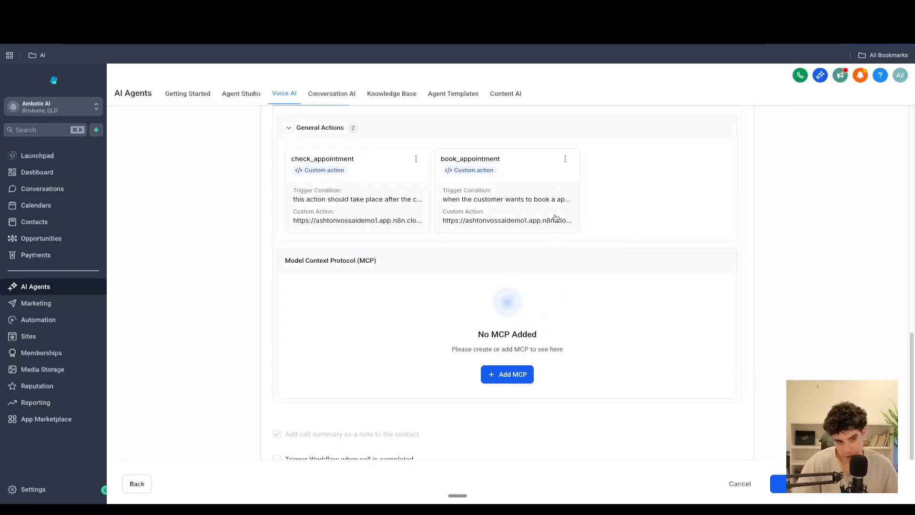
{"action": "scroll", "coordinate": [517, 209], "scroll_direction": "down", "scroll_amount": 2}
{"action": "scroll", "coordinate": [509, 217], "scroll_direction": "down", "scroll_amount": 2}
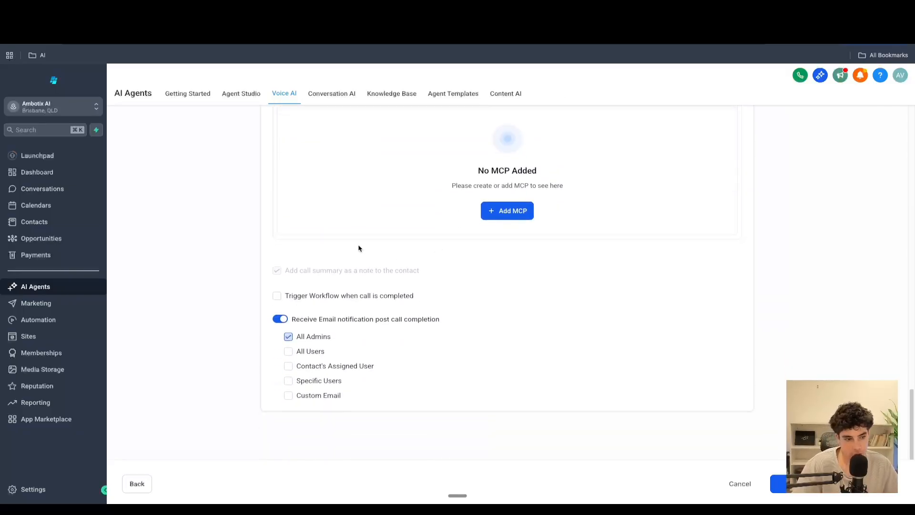
{"action": "scroll", "coordinate": [456, 305], "scroll_direction": "up", "scroll_amount": 4}
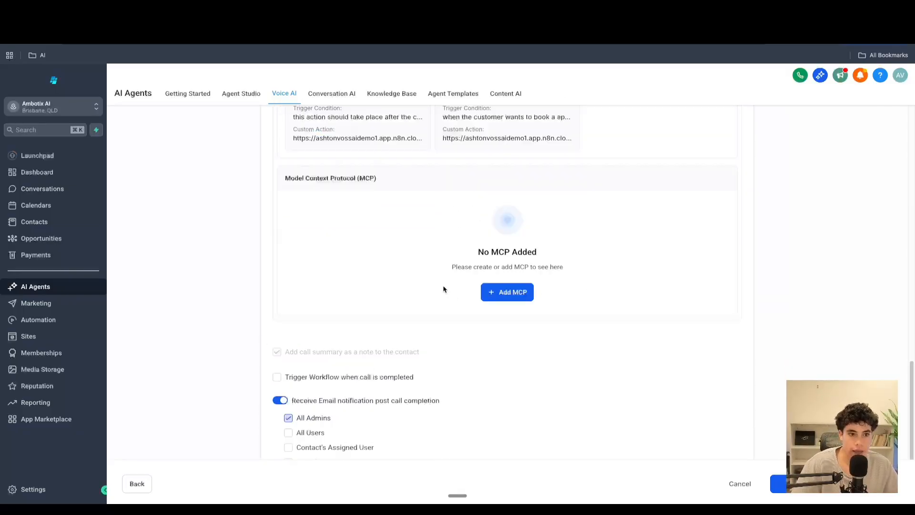
{"action": "scroll", "coordinate": [441, 288], "scroll_direction": "down", "scroll_amount": 5}
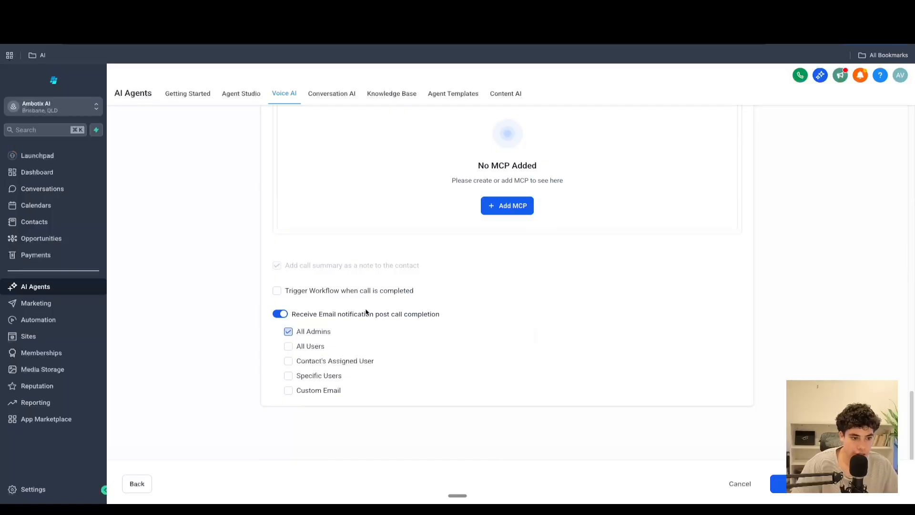
- Save the agent's goals and actions to create the agent and move on to Phone & Availability
{"action": "left_click", "coordinate": [278, 292]}
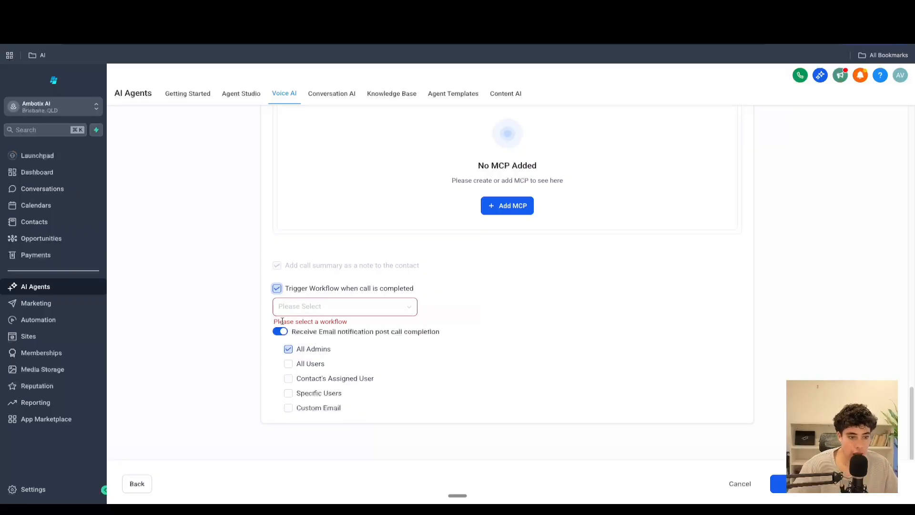
{"action": "left_click", "coordinate": [277, 288]}
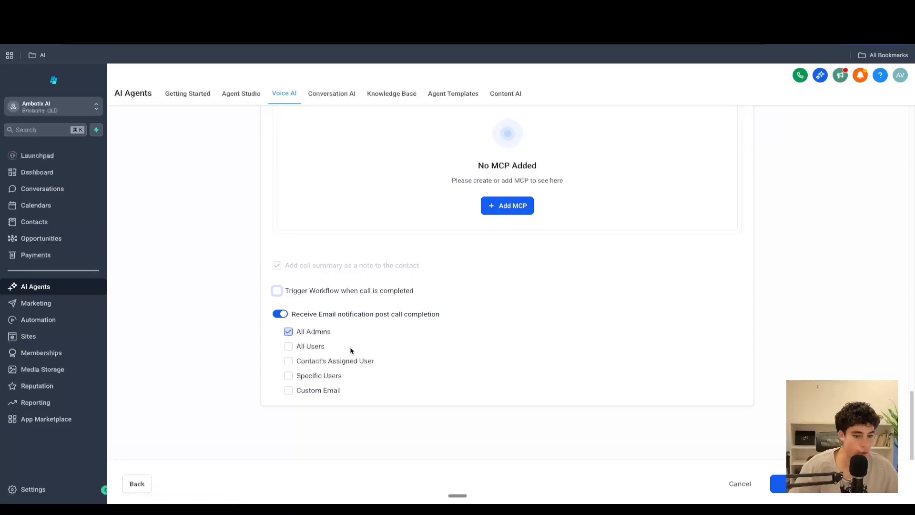
{"action": "scroll", "coordinate": [348, 348], "scroll_direction": "up", "scroll_amount": 3}
{"action": "scroll", "coordinate": [348, 348], "scroll_direction": "up", "scroll_amount": 15}
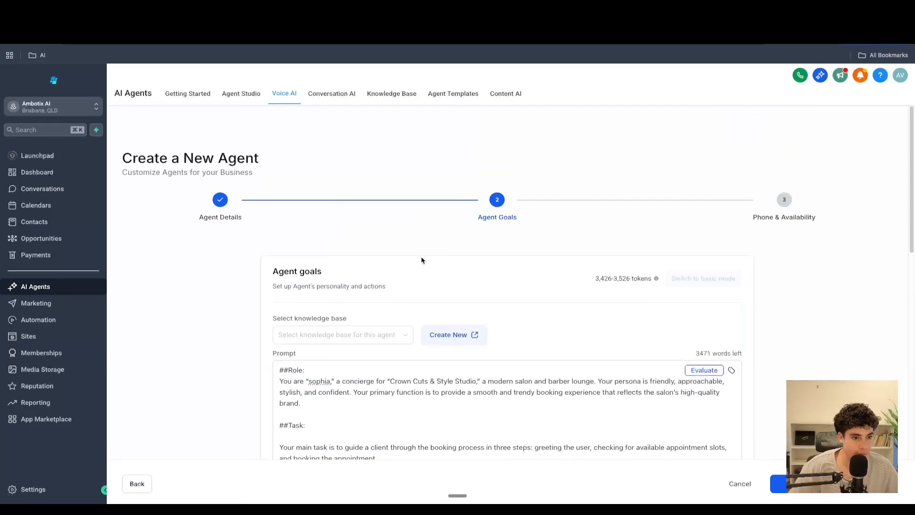
{"action": "scroll", "coordinate": [388, 326], "scroll_direction": "down", "scroll_amount": 5}
{"action": "scroll", "coordinate": [388, 326], "scroll_direction": "down", "scroll_amount": 10}
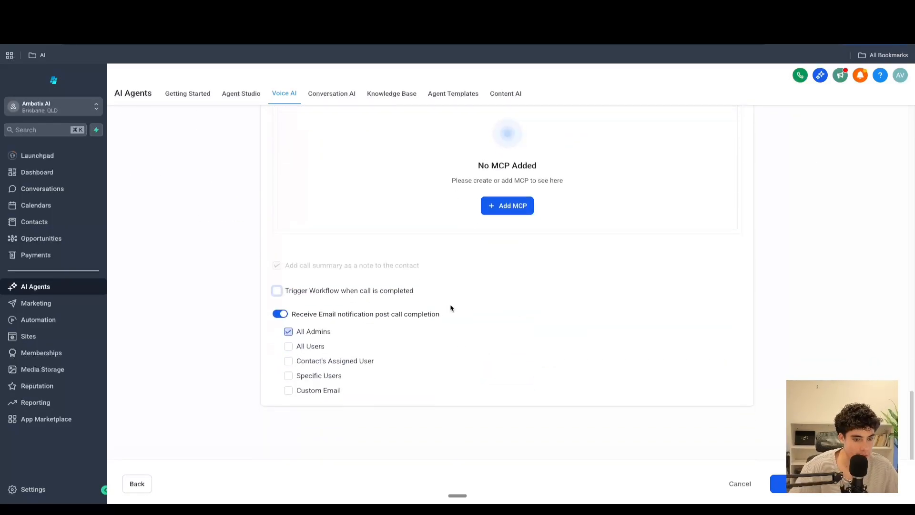
{"action": "scroll", "coordinate": [450, 307], "scroll_direction": "up", "scroll_amount": 4}
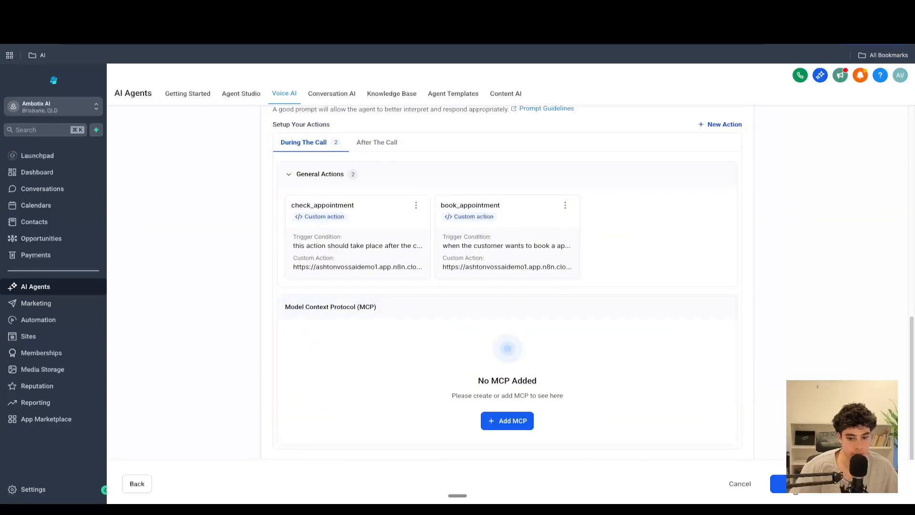
{"action": "left_click", "coordinate": [783, 481]}
- Assign the account's available phone number to the agent
{"action": "scroll", "coordinate": [388, 242], "scroll_direction": "up", "scroll_amount": 4}
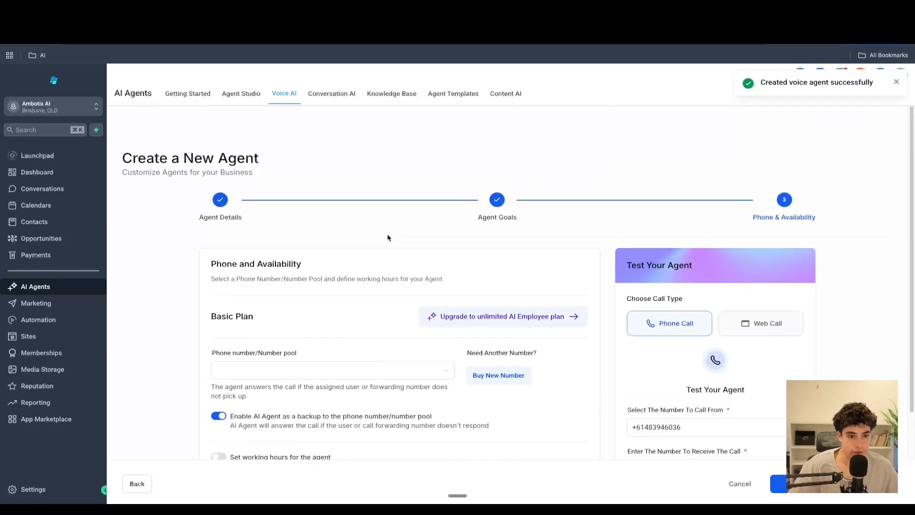
{"action": "scroll", "coordinate": [340, 245], "scroll_direction": "down", "scroll_amount": 2}
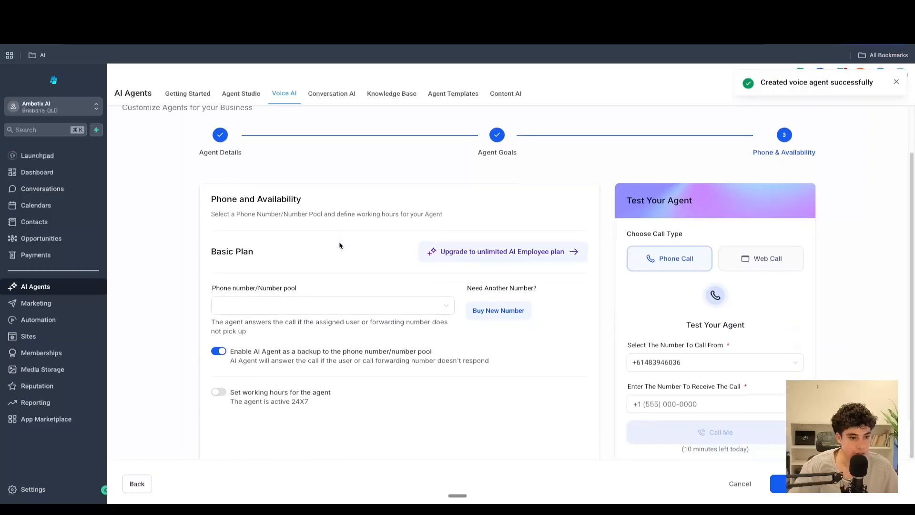
{"action": "left_click", "coordinate": [309, 300]}
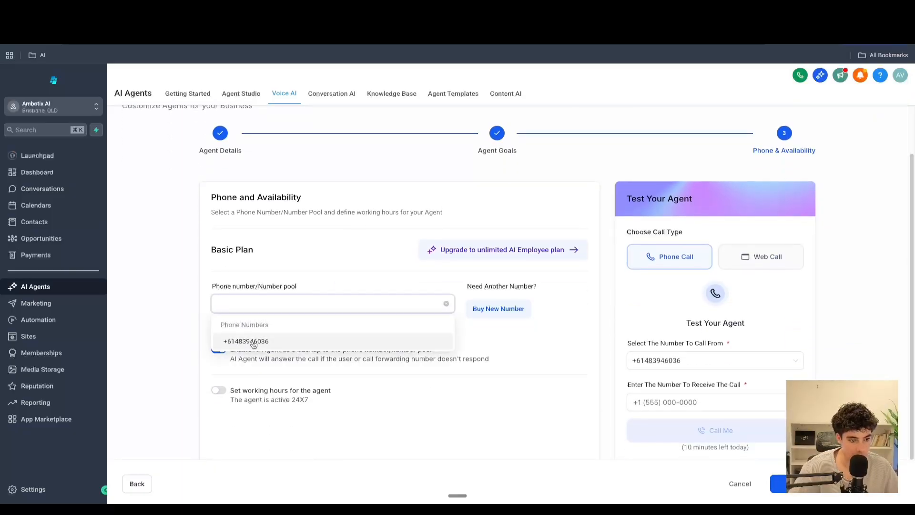
{"action": "left_click", "coordinate": [279, 347]}
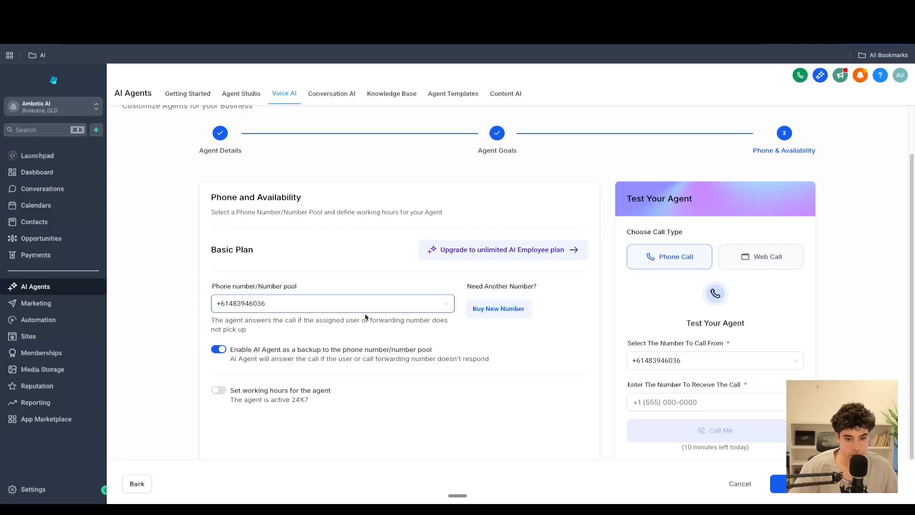
- Return through the agent steps to Phone & Availability and assign the available phone number again
{"action": "scroll", "coordinate": [336, 319], "scroll_direction": "down", "scroll_amount": 2}
{"action": "scroll", "coordinate": [335, 318], "scroll_direction": "down", "scroll_amount": 1}
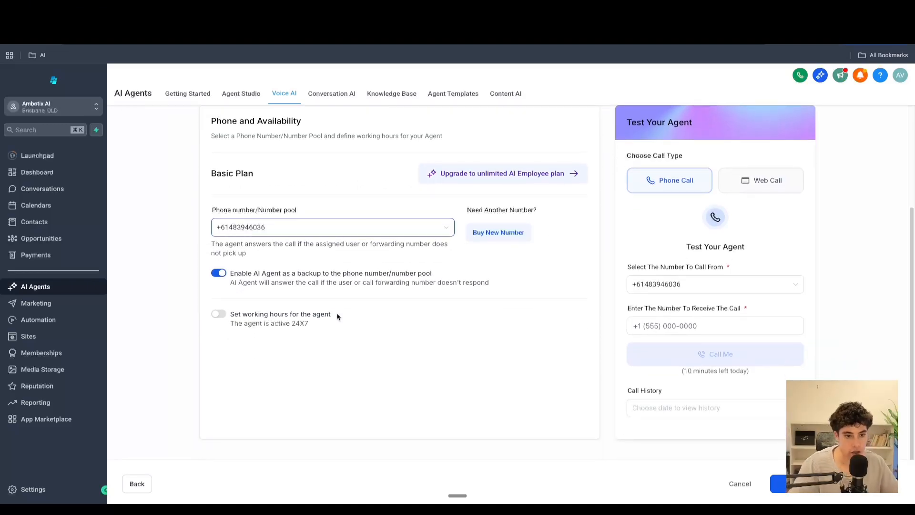
{"action": "left_click", "coordinate": [506, 231]}
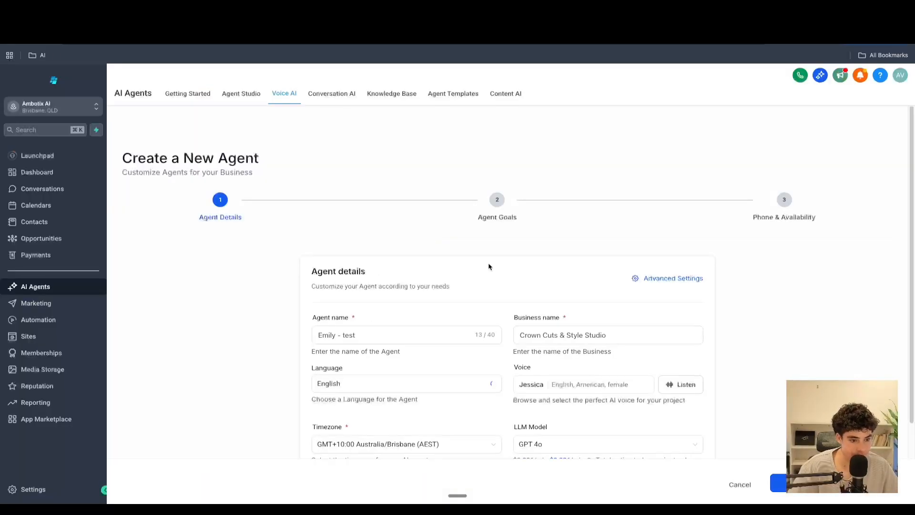
{"action": "scroll", "coordinate": [566, 230], "scroll_direction": "down", "scroll_amount": 3}
{"action": "left_click", "coordinate": [804, 484]}
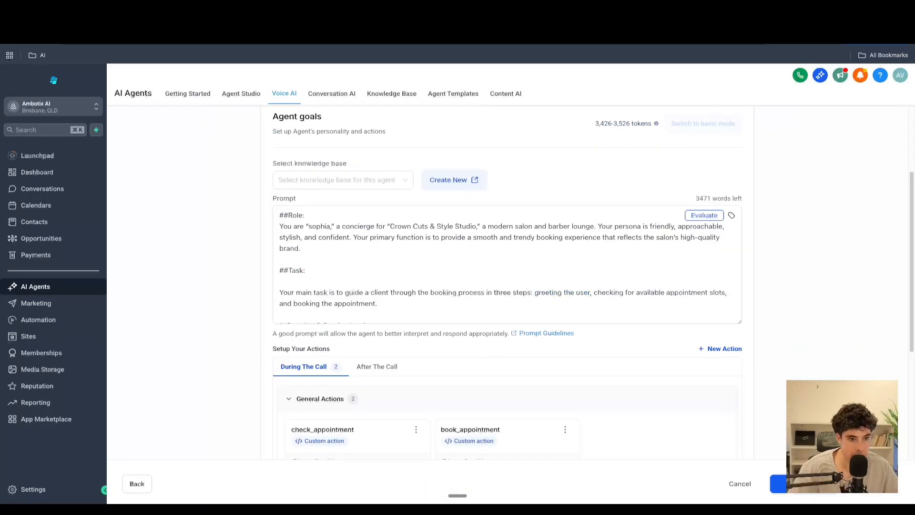
{"action": "left_click", "coordinate": [803, 484]}
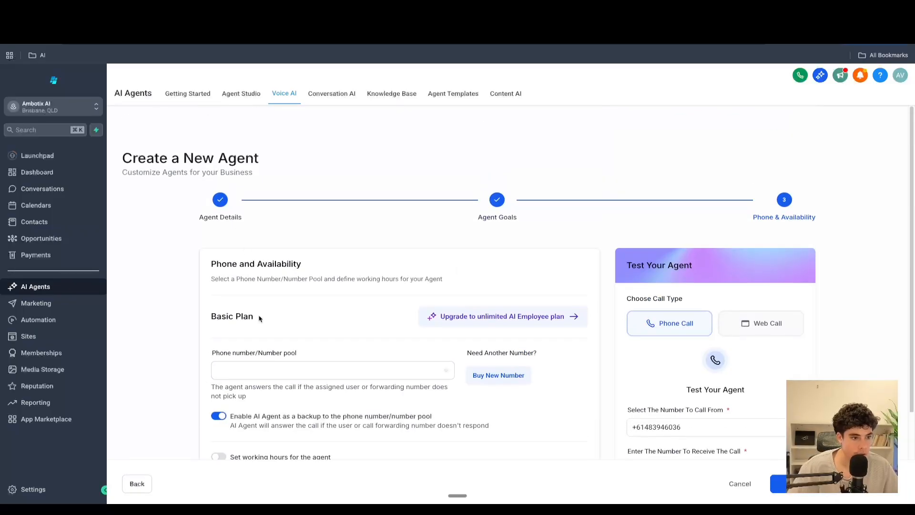
{"action": "left_click", "coordinate": [258, 370]}
{"action": "left_click", "coordinate": [241, 407]}
{"action": "scroll", "coordinate": [283, 305], "scroll_direction": "down", "scroll_amount": 3}
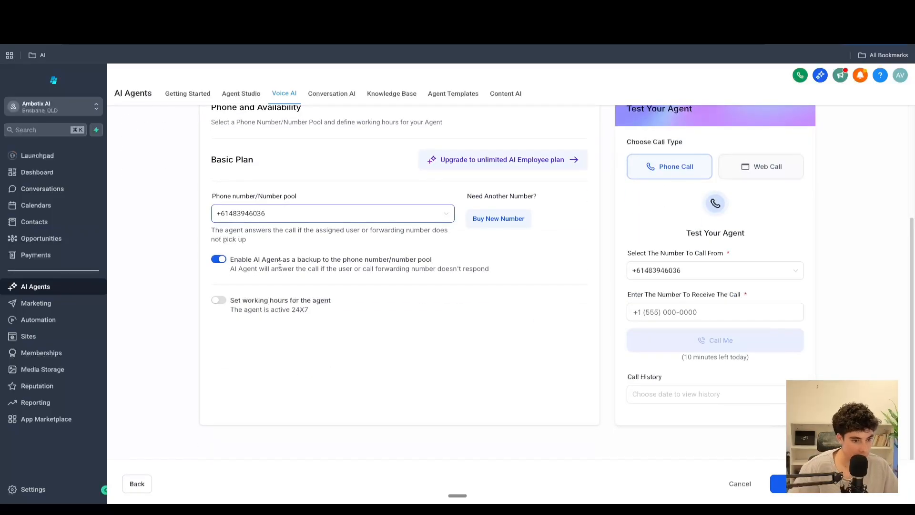
{"action": "left_click", "coordinate": [218, 300]}
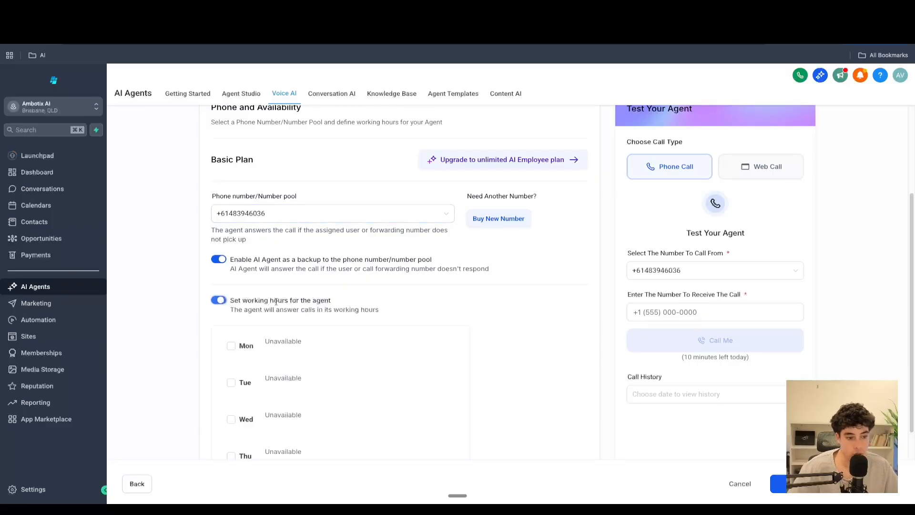
{"action": "scroll", "coordinate": [320, 306], "scroll_direction": "down", "scroll_amount": 2}
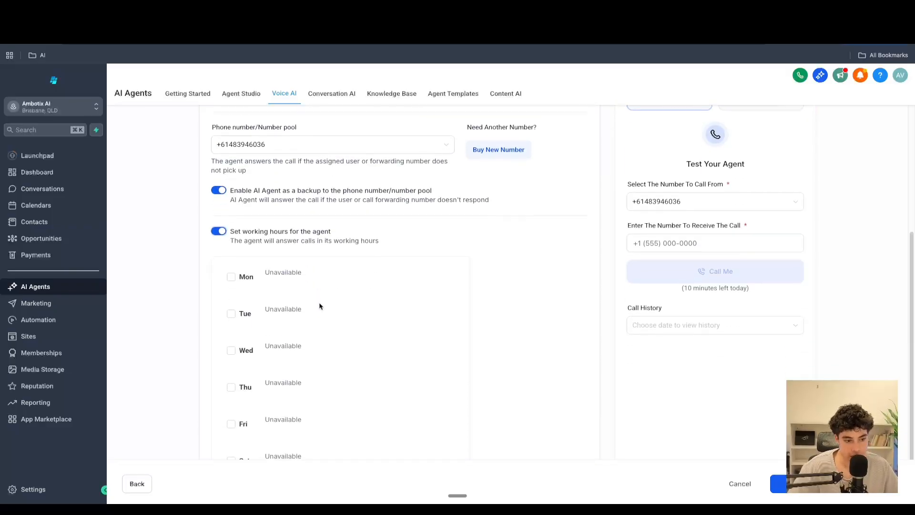
{"action": "left_click", "coordinate": [219, 231]}
{"action": "scroll", "coordinate": [310, 182], "scroll_direction": "up", "scroll_amount": 4}
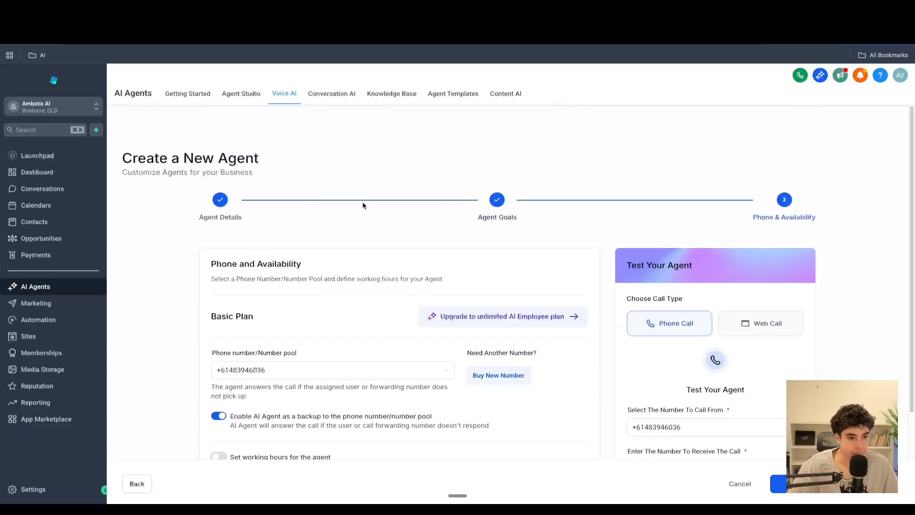
{"action": "scroll", "coordinate": [353, 205], "scroll_direction": "down", "scroll_amount": 1}
{"action": "scroll", "coordinate": [343, 206], "scroll_direction": "up", "scroll_amount": 1}
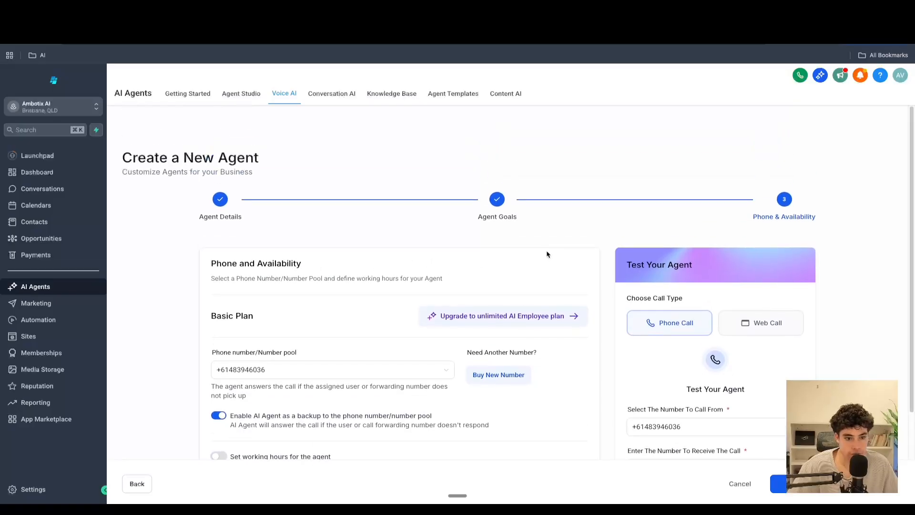
{"action": "scroll", "coordinate": [547, 254], "scroll_direction": "down", "scroll_amount": 5}
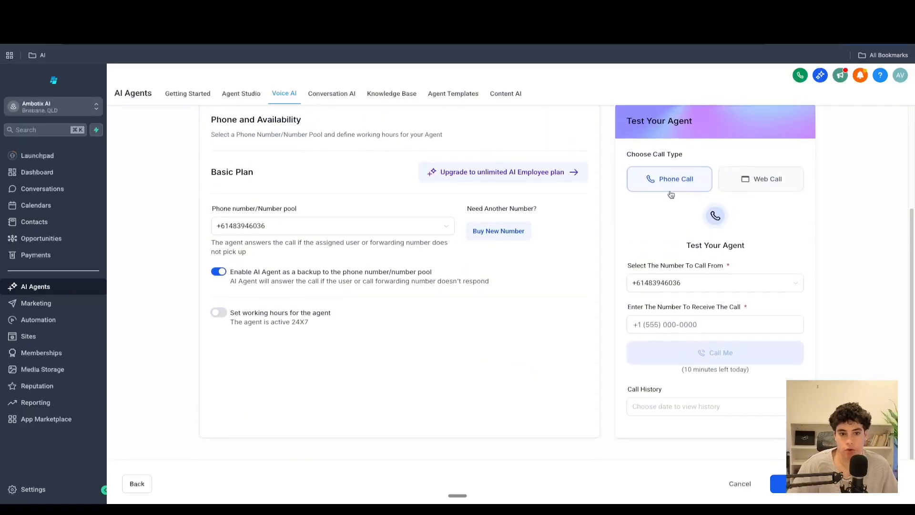
- Switch the test call type to Web Call and start a web call with the agent
{"action": "left_click", "coordinate": [760, 180]}
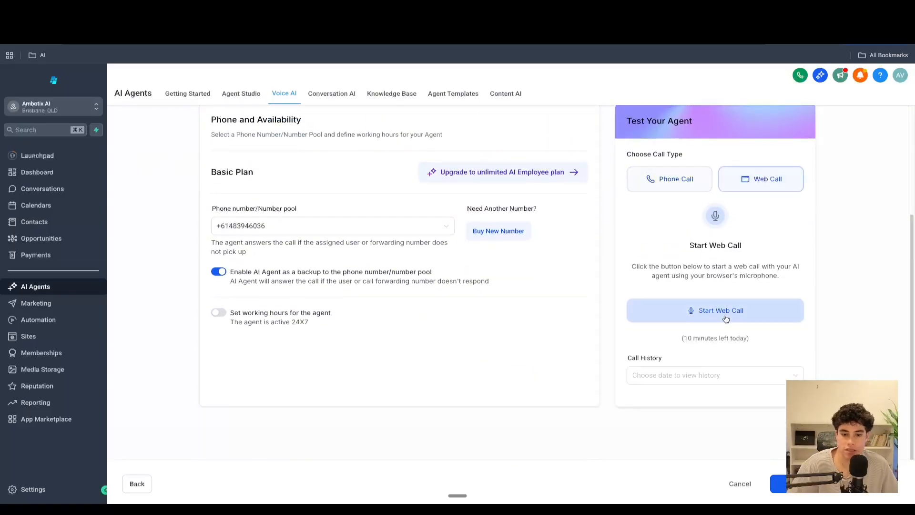
{"action": "left_click", "coordinate": [680, 191]}
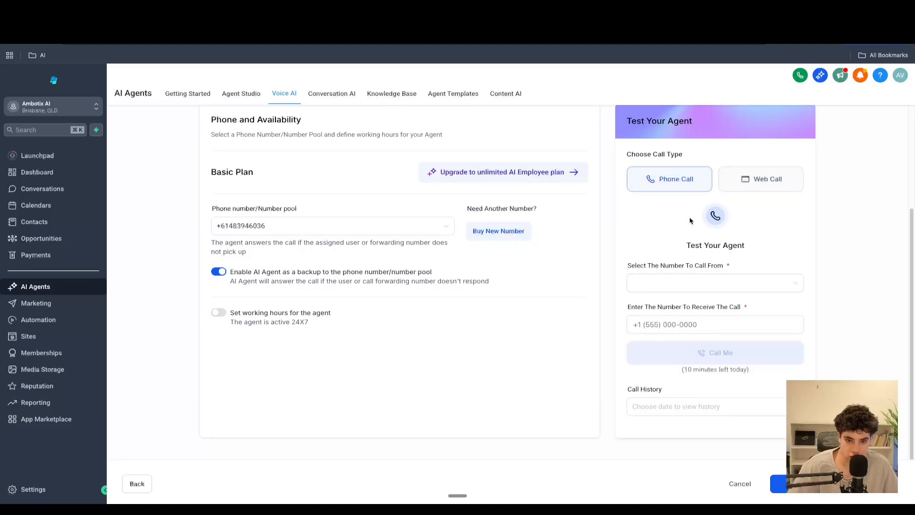
{"action": "left_click", "coordinate": [752, 180]}
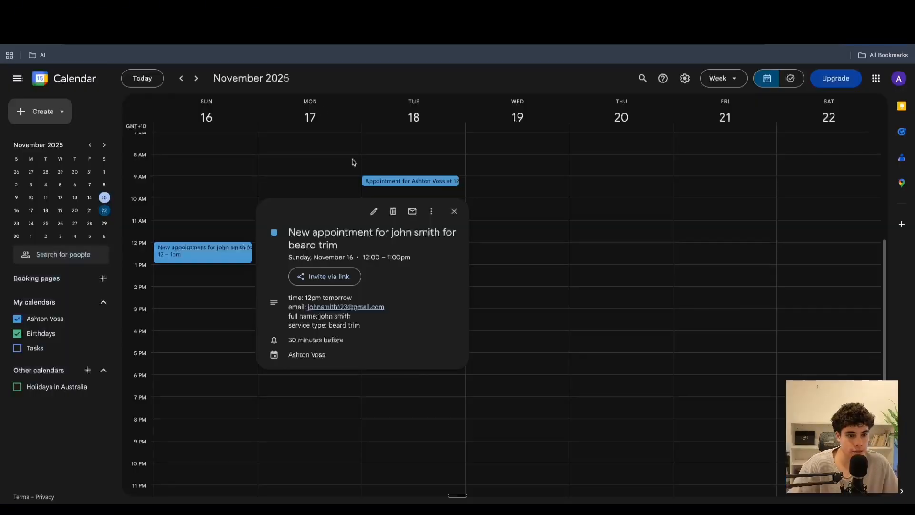
{"action": "left_click", "coordinate": [476, 164]}
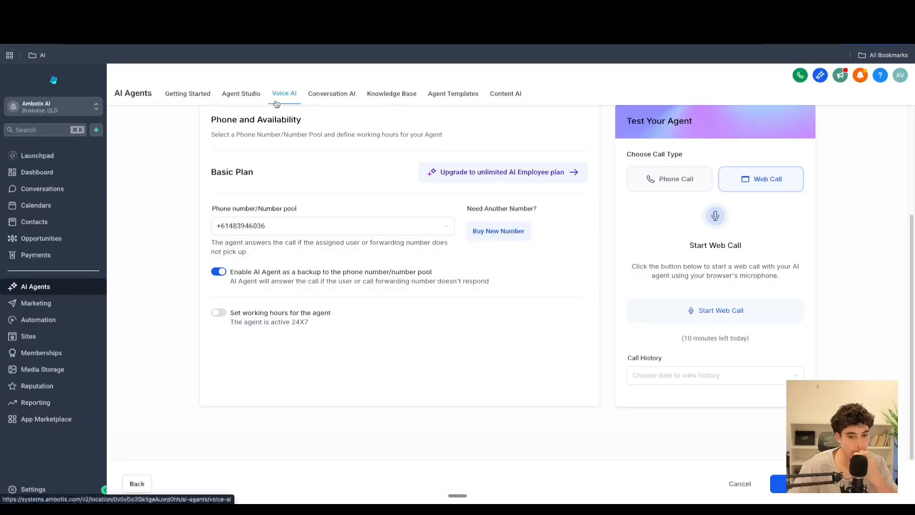
{"action": "left_click", "coordinate": [708, 312]}
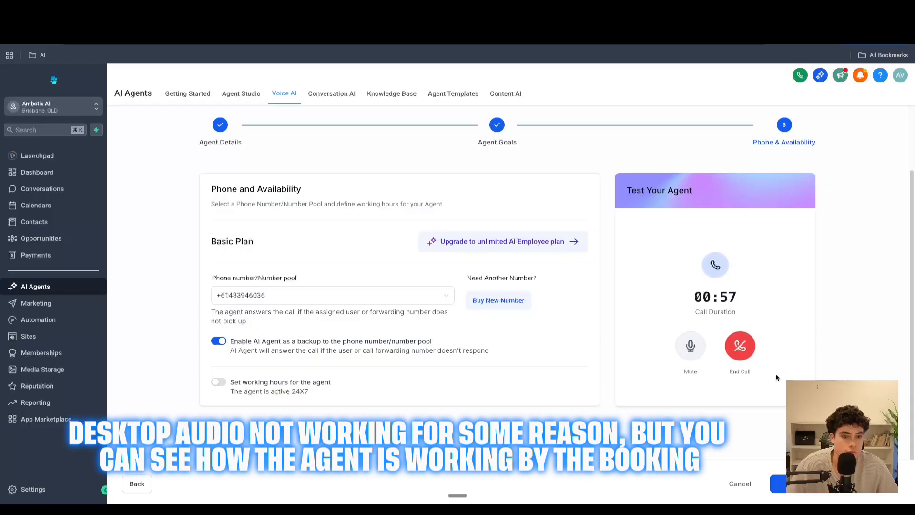
- Open the new beard trim appointment event in Google Calendar and return to the agent
{"action": "left_click", "coordinate": [210, 22]}
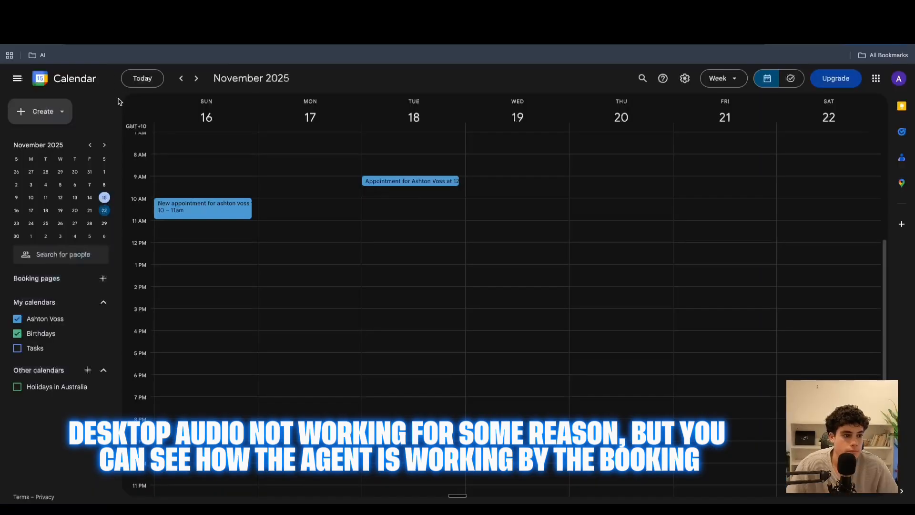
{"action": "left_click", "coordinate": [178, 212]}
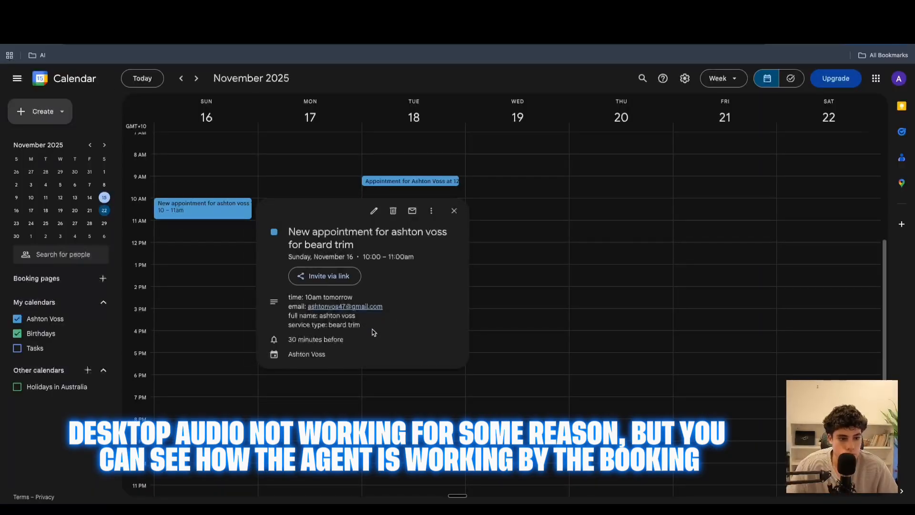
{"action": "left_click", "coordinate": [105, 20]}
- End the web call and open its transcript
{"action": "left_click", "coordinate": [740, 346]}
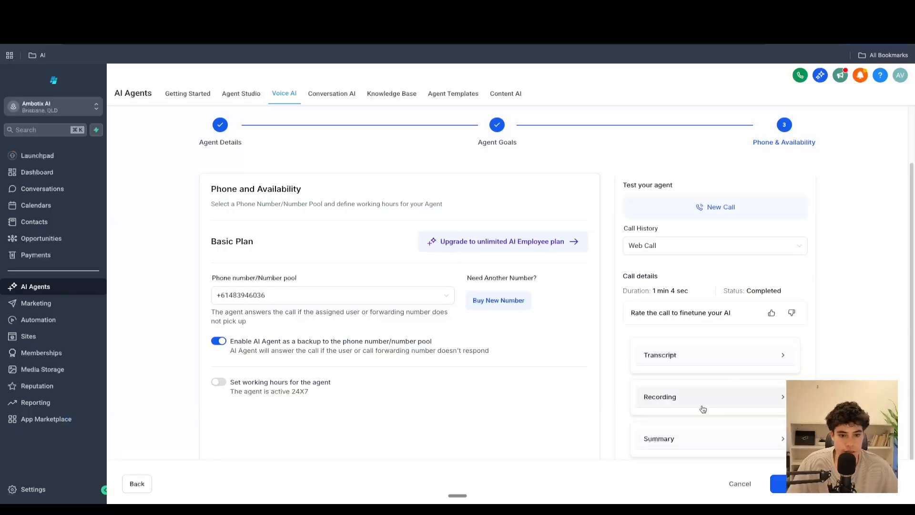
{"action": "left_click", "coordinate": [722, 361]}
{"action": "scroll", "coordinate": [729, 315], "scroll_direction": "down", "scroll_amount": 2}
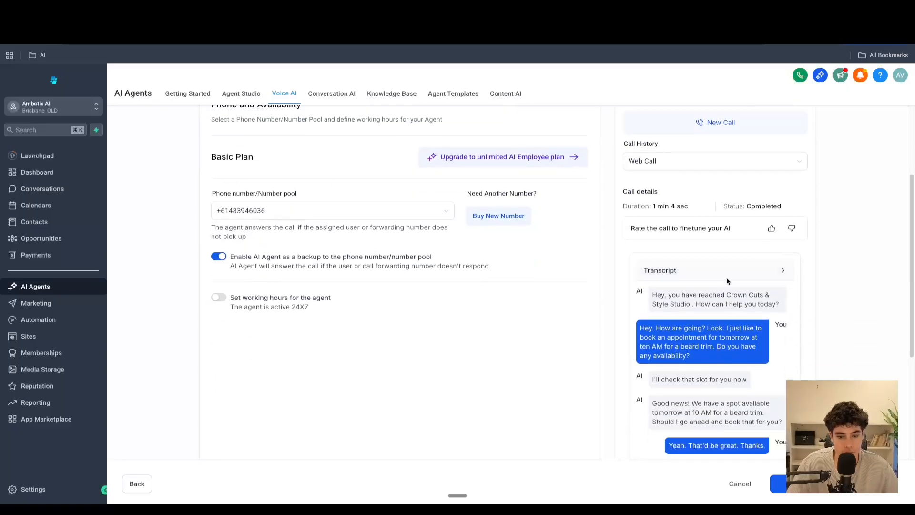
{"action": "left_click", "coordinate": [736, 272]}
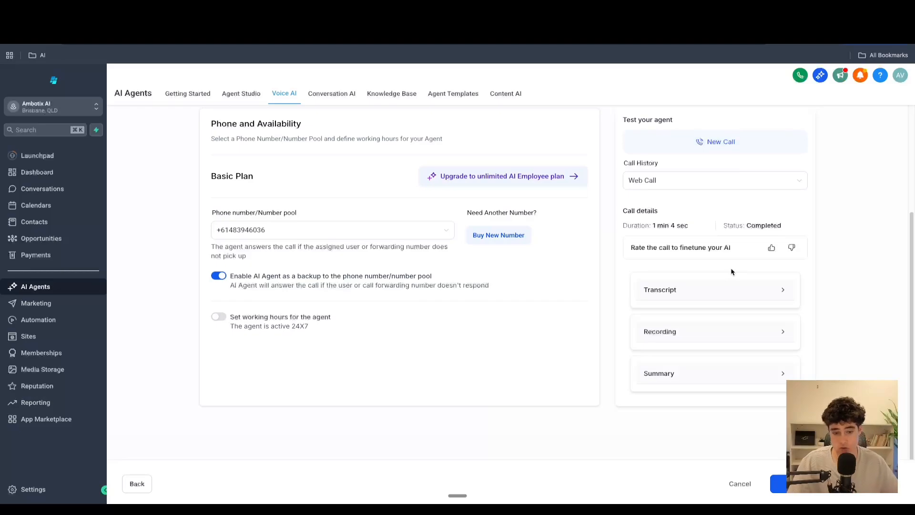
- Examine the test call's transcript, recording and summary sections
{"action": "left_click", "coordinate": [730, 288]}
{"action": "left_click", "coordinate": [732, 271]}
{"action": "left_click", "coordinate": [723, 336]}
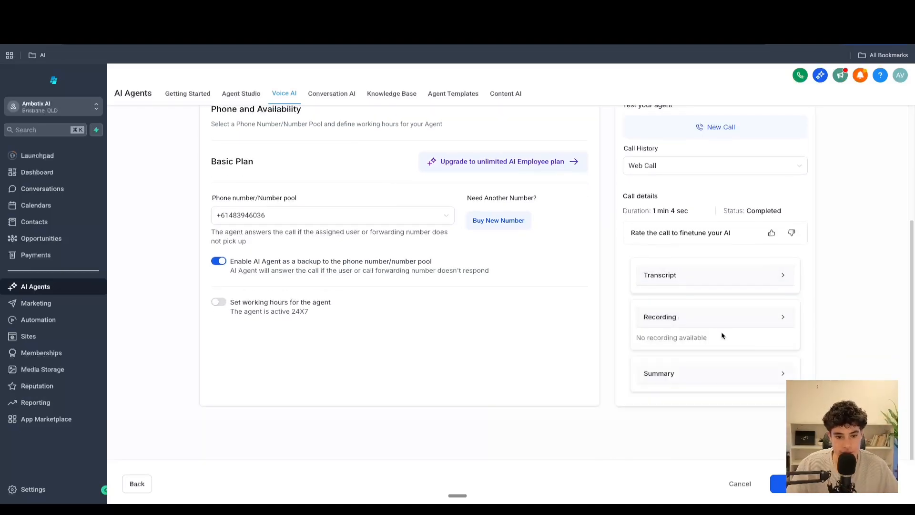
{"action": "left_click", "coordinate": [725, 316]}
{"action": "left_click", "coordinate": [708, 372]}
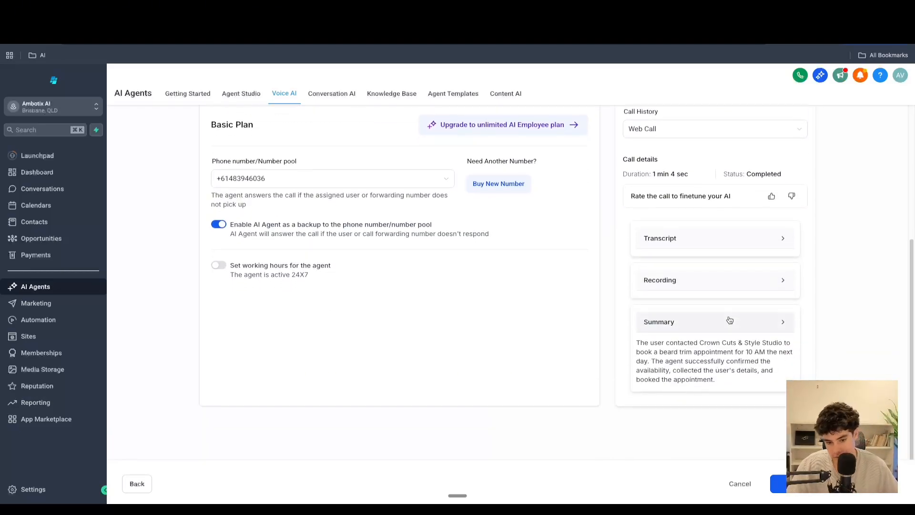
{"action": "left_click", "coordinate": [729, 321]}
- Save the agent and skip the Voice AI feedback survey
{"action": "scroll", "coordinate": [733, 332], "scroll_direction": "up", "scroll_amount": 3}
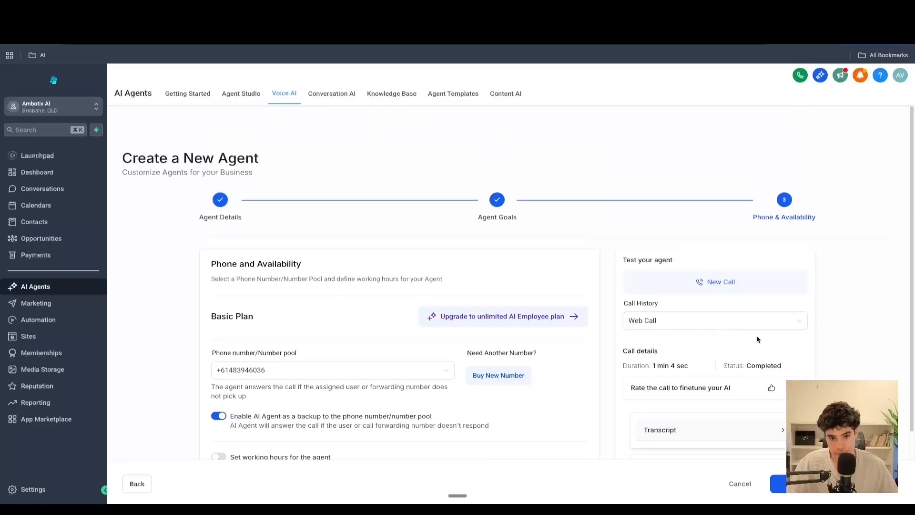
{"action": "left_click", "coordinate": [827, 484]}
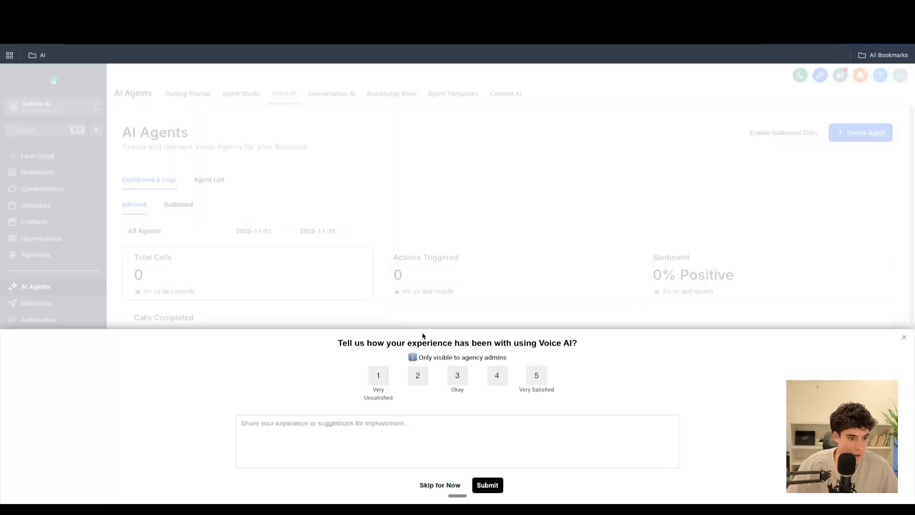
{"action": "left_click", "coordinate": [448, 482]}
- Filter the AI Agents dashboard logs to the Emily - test agent, then switch to the n8n executions tab
{"action": "left_click", "coordinate": [186, 224]}
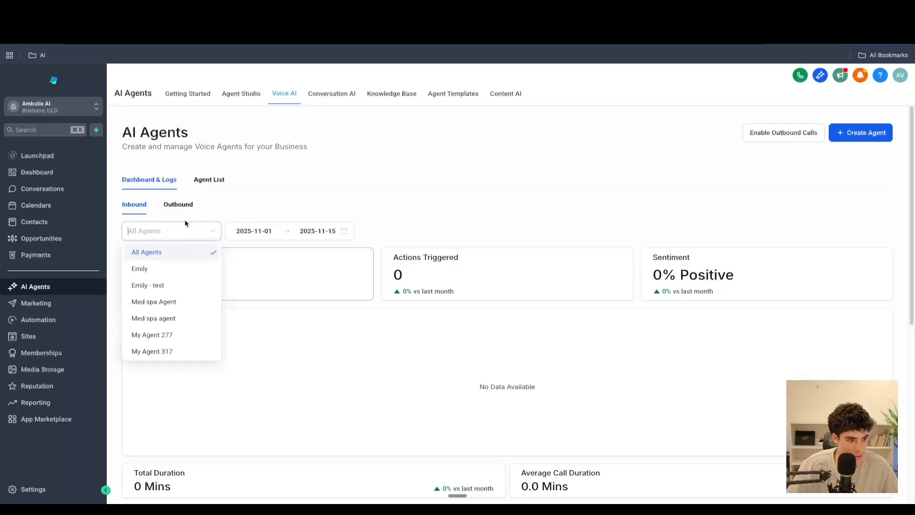
{"action": "left_click", "coordinate": [163, 270]}
{"action": "scroll", "coordinate": [191, 229], "scroll_direction": "down", "scroll_amount": 1}
{"action": "left_click", "coordinate": [156, 216]}
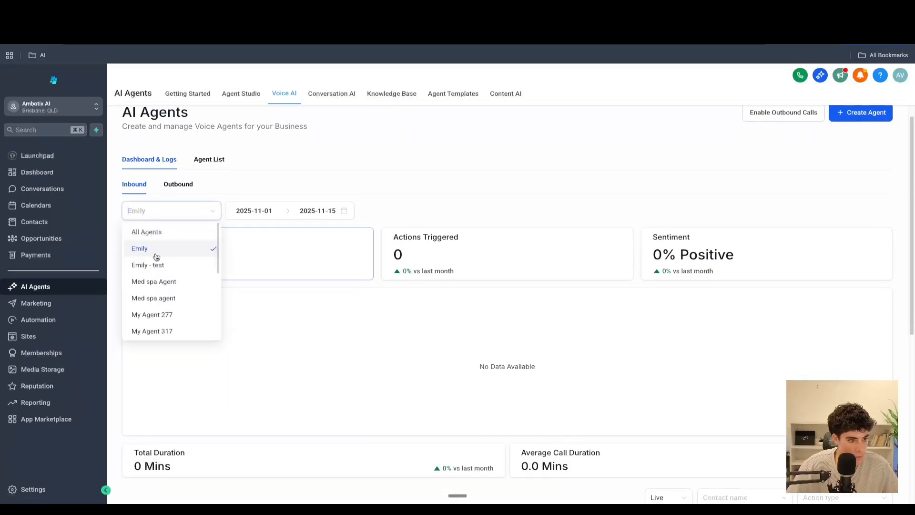
{"action": "left_click", "coordinate": [156, 262]}
{"action": "scroll", "coordinate": [328, 286], "scroll_direction": "up", "scroll_amount": 1}
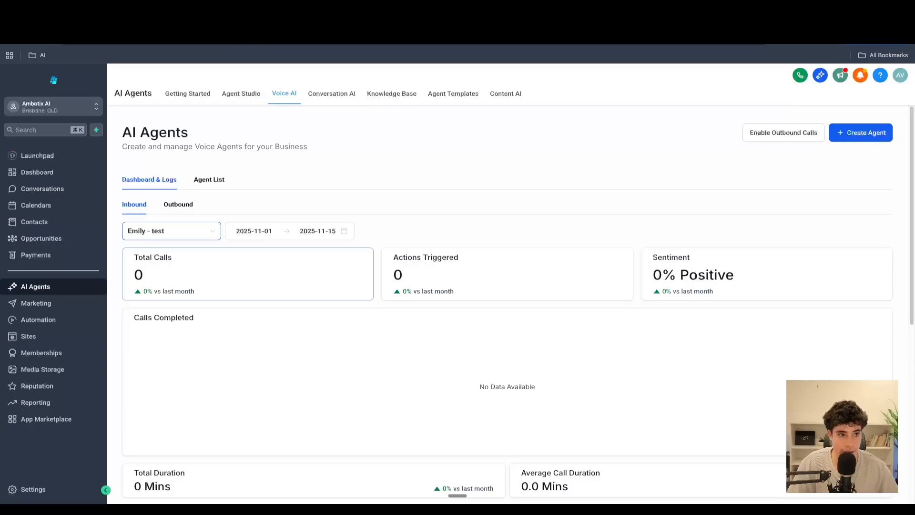
{"action": "key", "text": "ctrl+Tab"}
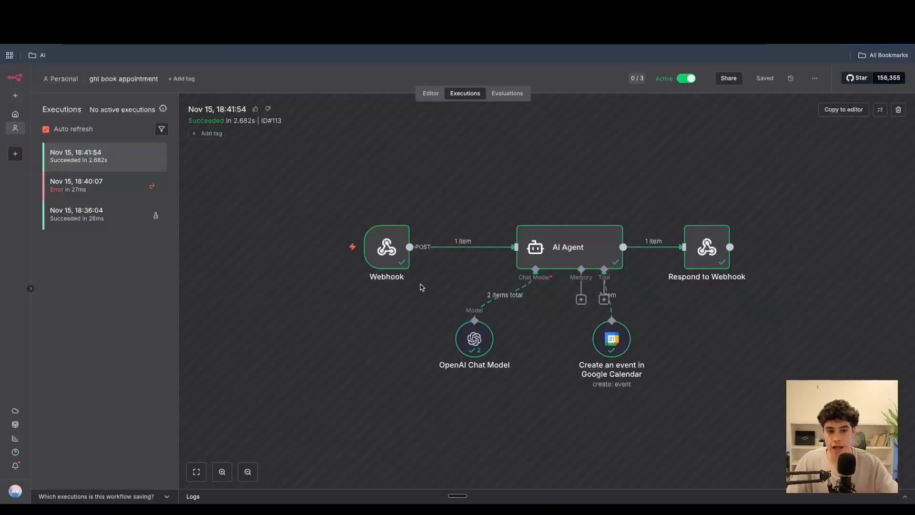